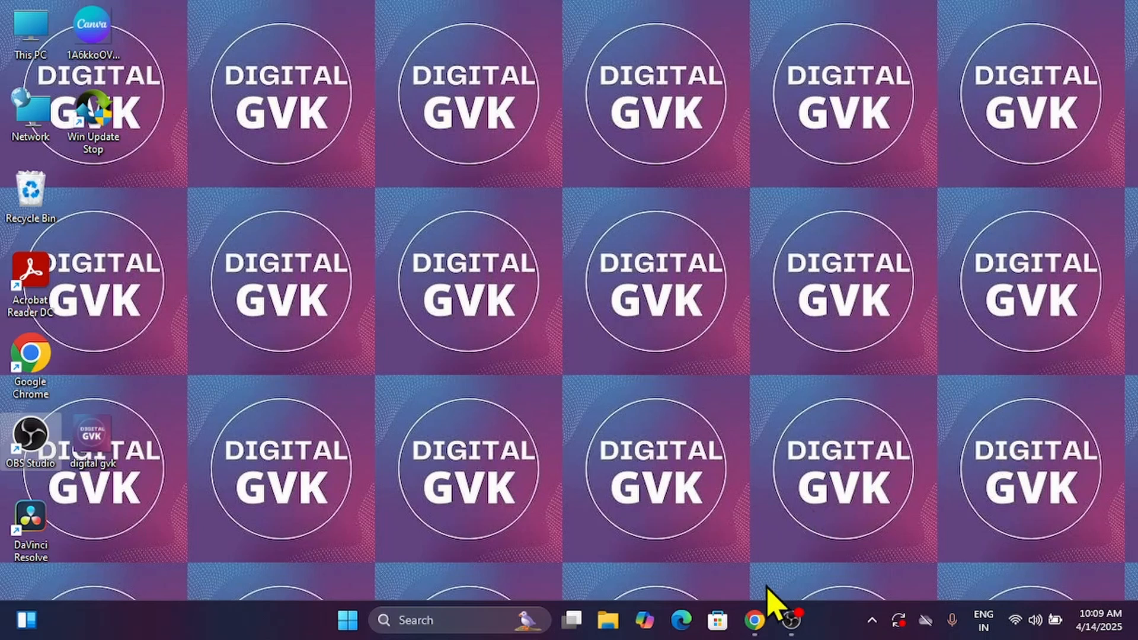
# - Switch to Chrome and open the free download options on the DaVinci Resolve product page at blackmagicdesign.com
pyautogui.click(754, 621)
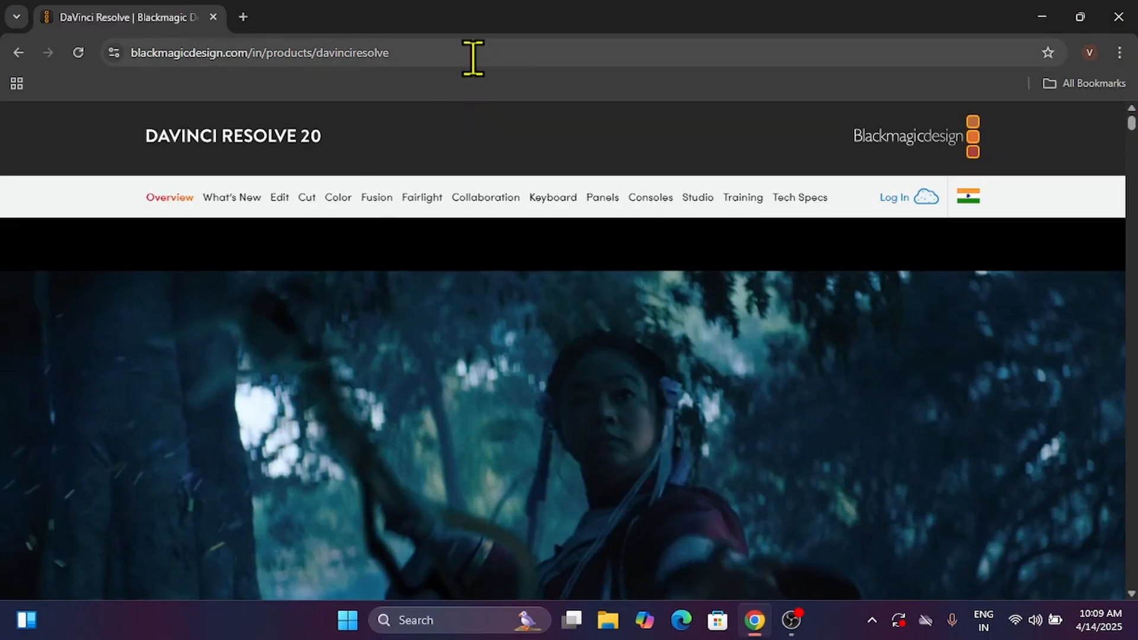
pyautogui.click(426, 62)
pyautogui.moveTo(426, 65); pyautogui.dragTo(140, 56)
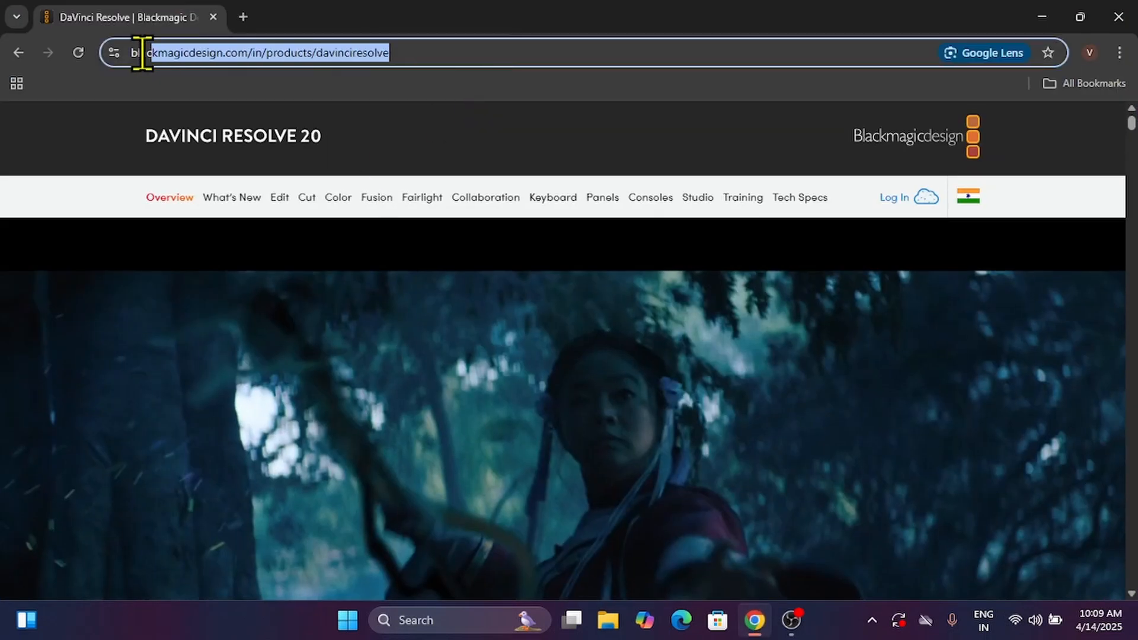
pyautogui.click(459, 53)
pyautogui.scroll(-5, 414, 387)
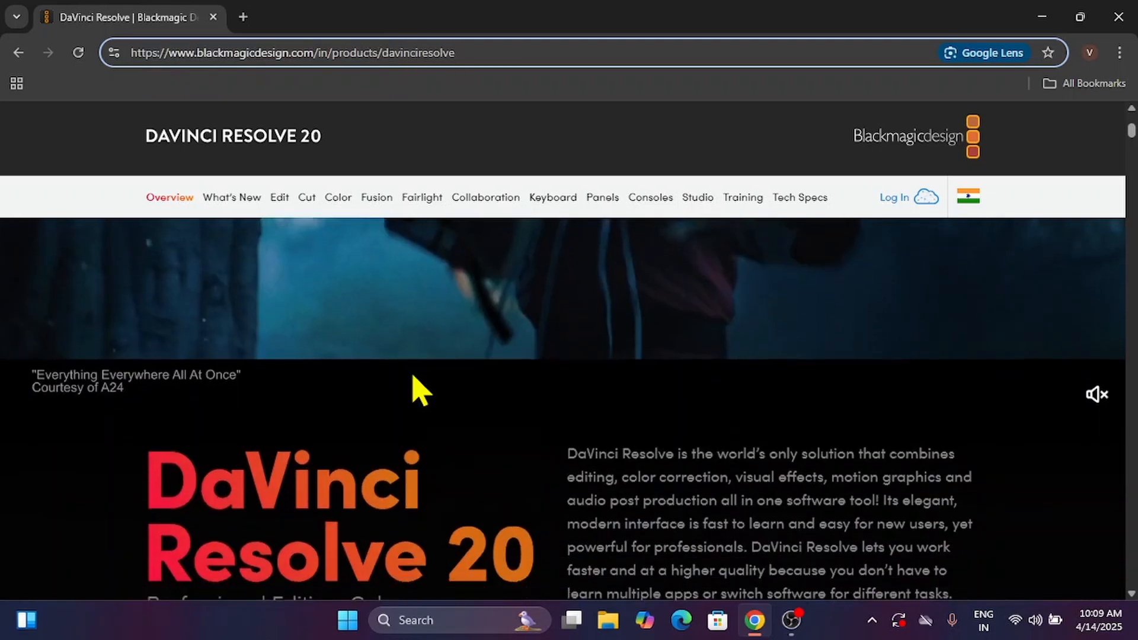
pyautogui.scroll(-3, 414, 388)
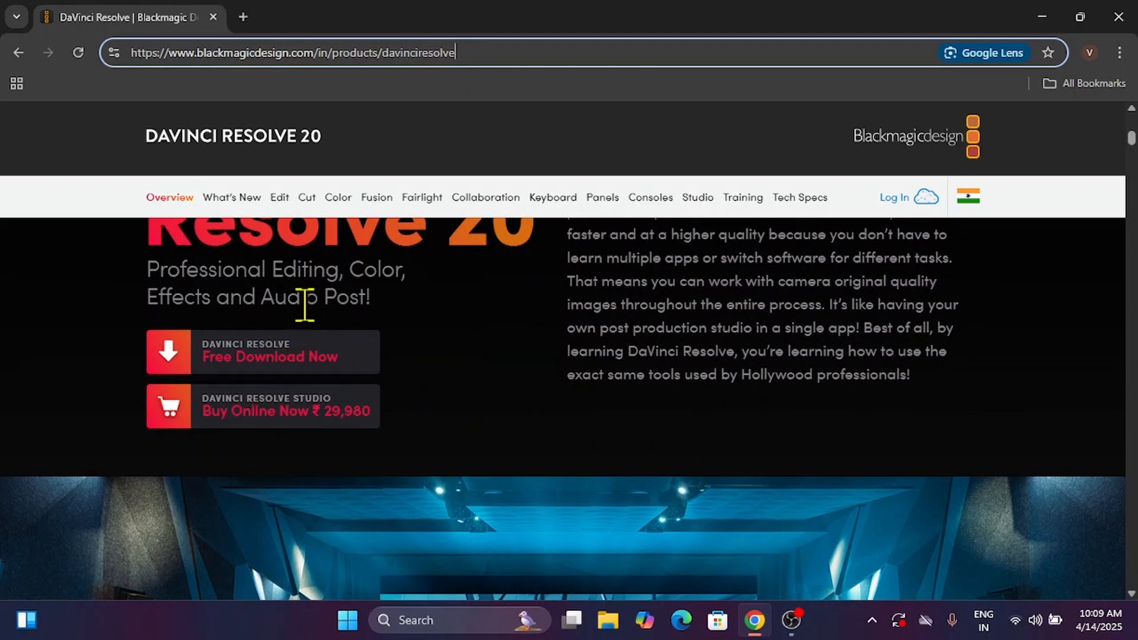
pyautogui.click(240, 365)
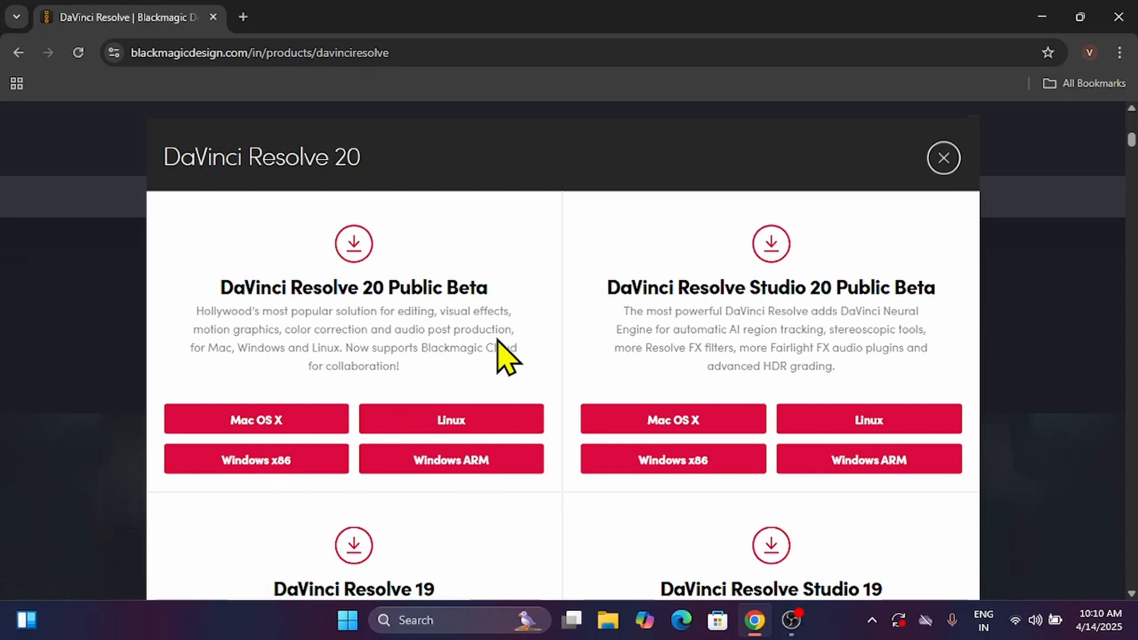
# - Choose the Windows x86 version of DaVinci Resolve 20 Public Beta and look over its registration form
pyautogui.tripleClick(344, 288)
pyautogui.click(262, 475)
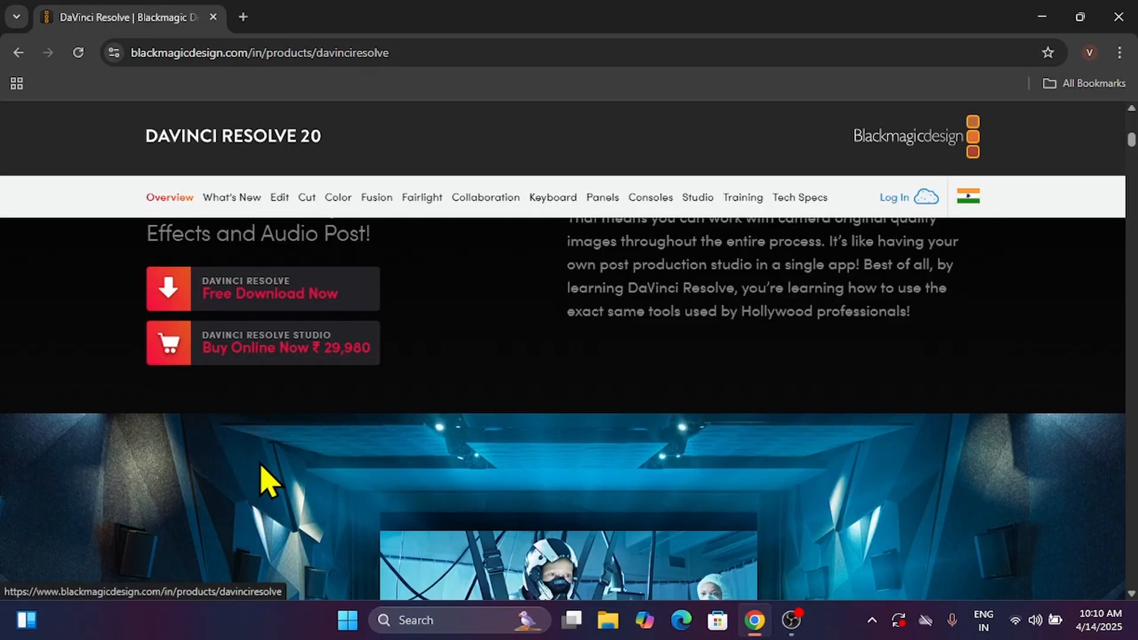
pyautogui.scroll(-5, 259, 462)
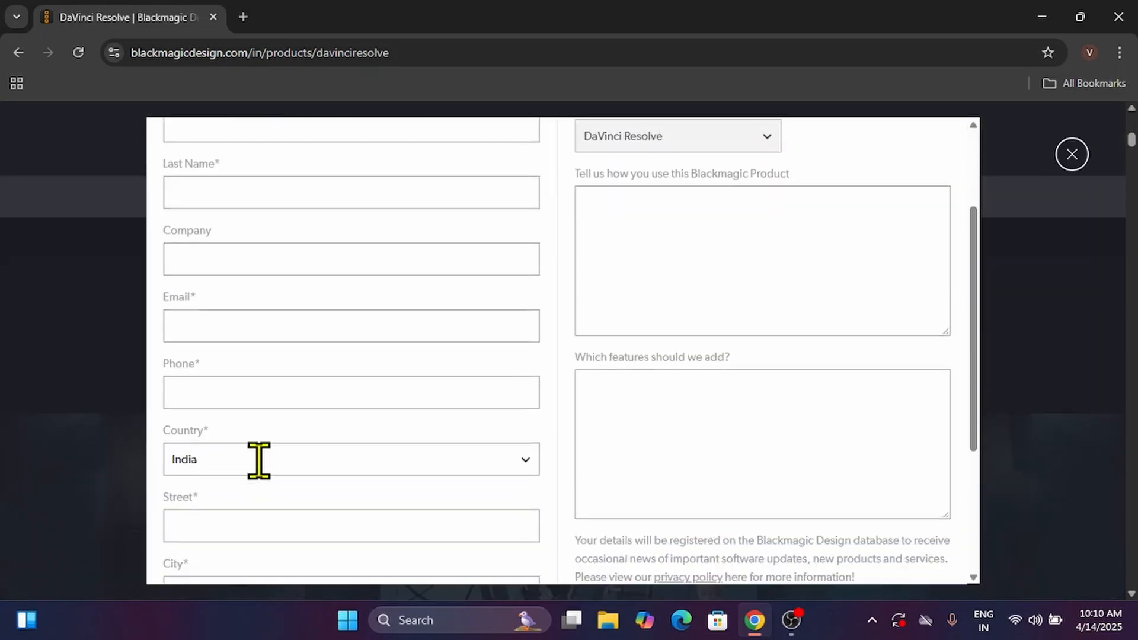
pyautogui.scroll(6, 261, 472)
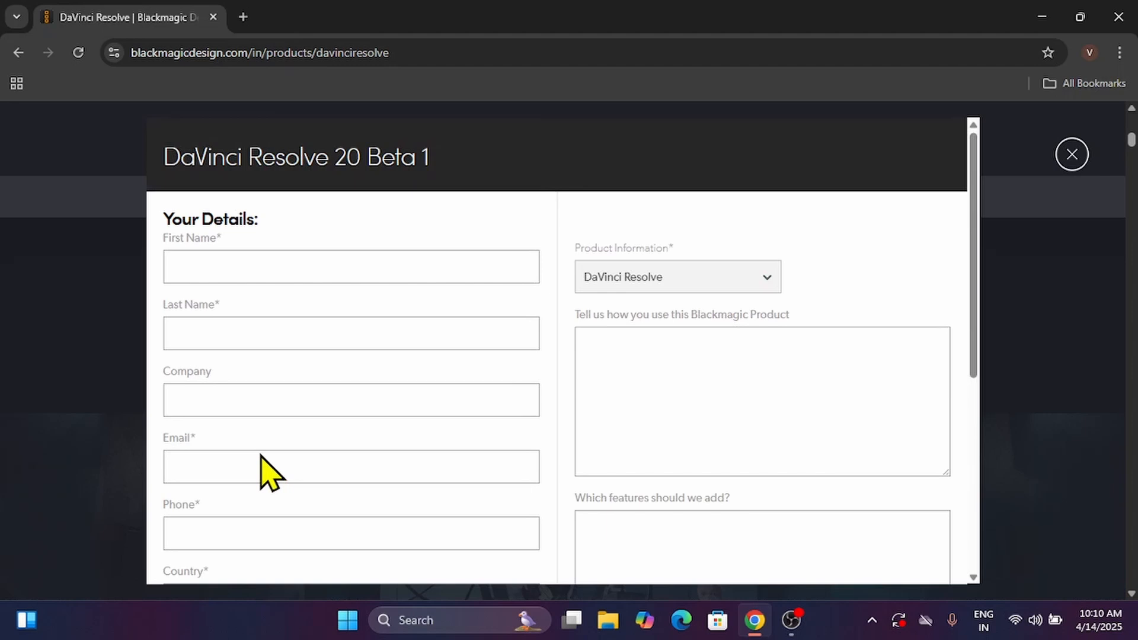
# - Fill in the registration form's first name, last name, company and email address
pyautogui.click(318, 273)
pyautogui.click(317, 323)
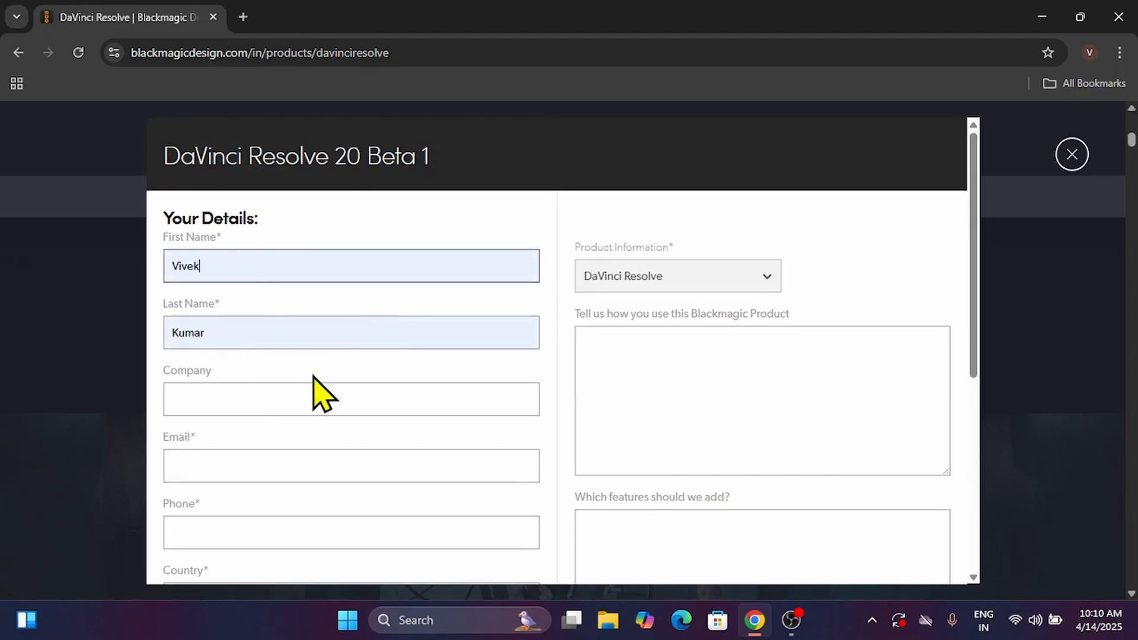
pyautogui.click(311, 382)
pyautogui.click(307, 451)
pyautogui.click(307, 454)
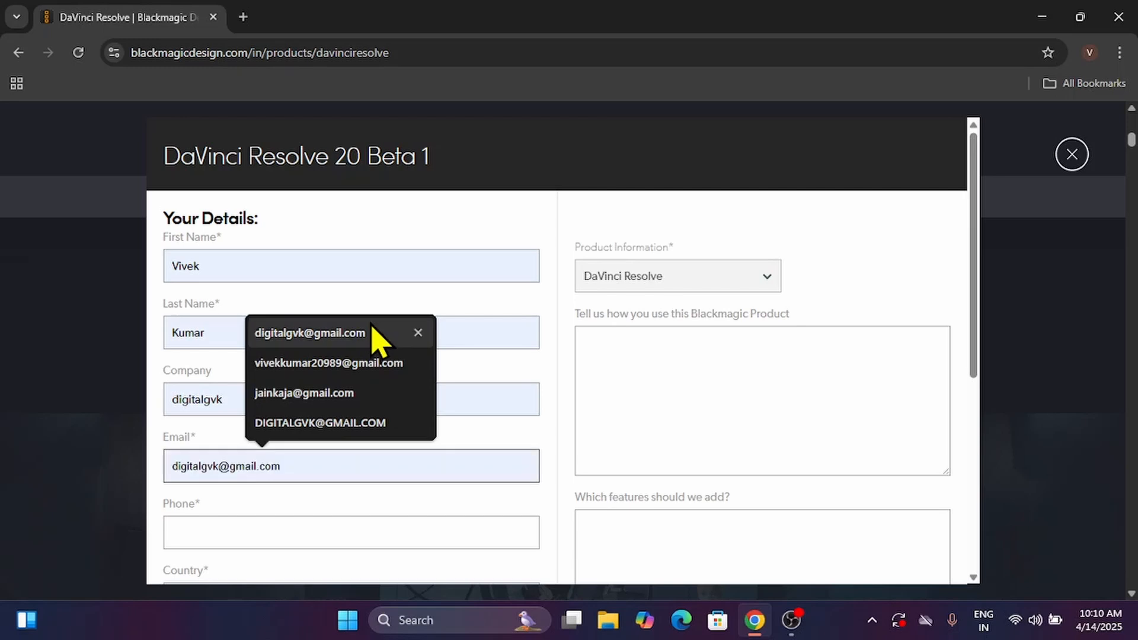
pyautogui.click(371, 329)
# - Enter the phone number in the registration form and review the filled-in contact and address details
pyautogui.scroll(-3, 368, 394)
pyautogui.click(347, 330)
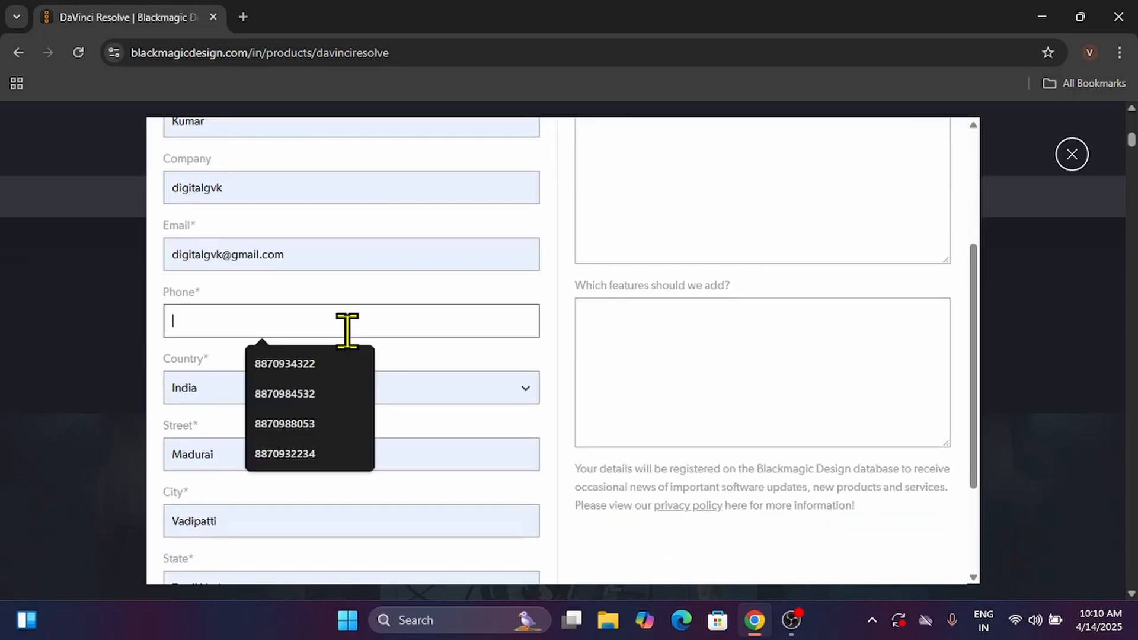
pyautogui.click(325, 455)
pyautogui.scroll(-3, 361, 450)
pyautogui.scroll(2, 373, 444)
pyautogui.scroll(4, 374, 444)
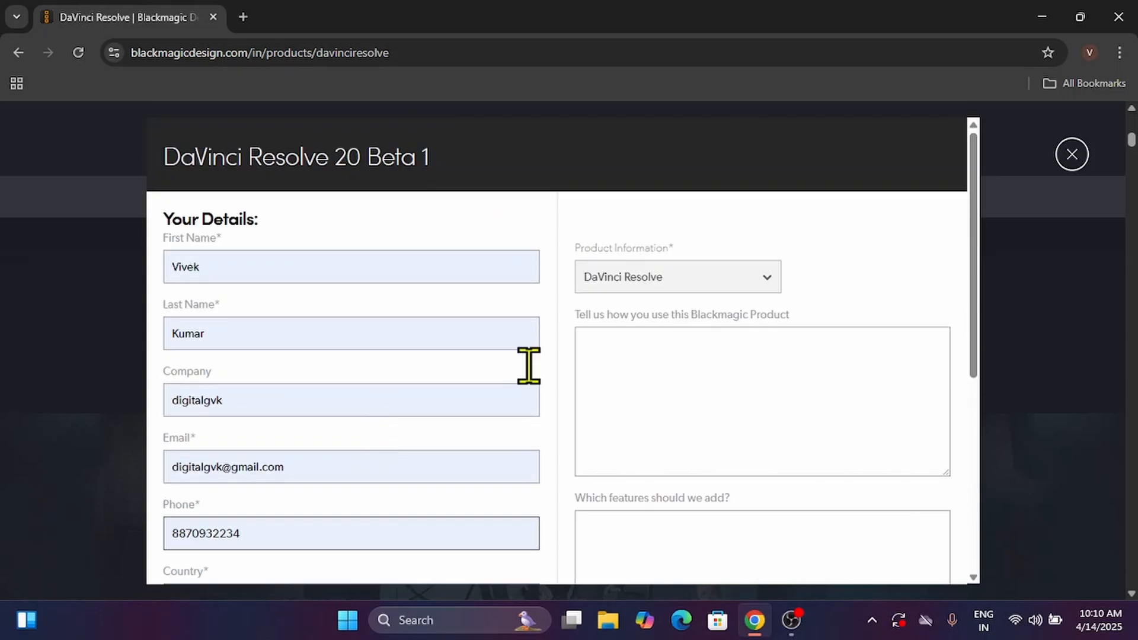
# - Register and start the DaVinci Resolve 20 Beta 1 download, dismissing the browser's address update offer and the thank-you dialog
pyautogui.scroll(-4, 529, 368)
pyautogui.scroll(-2, 733, 337)
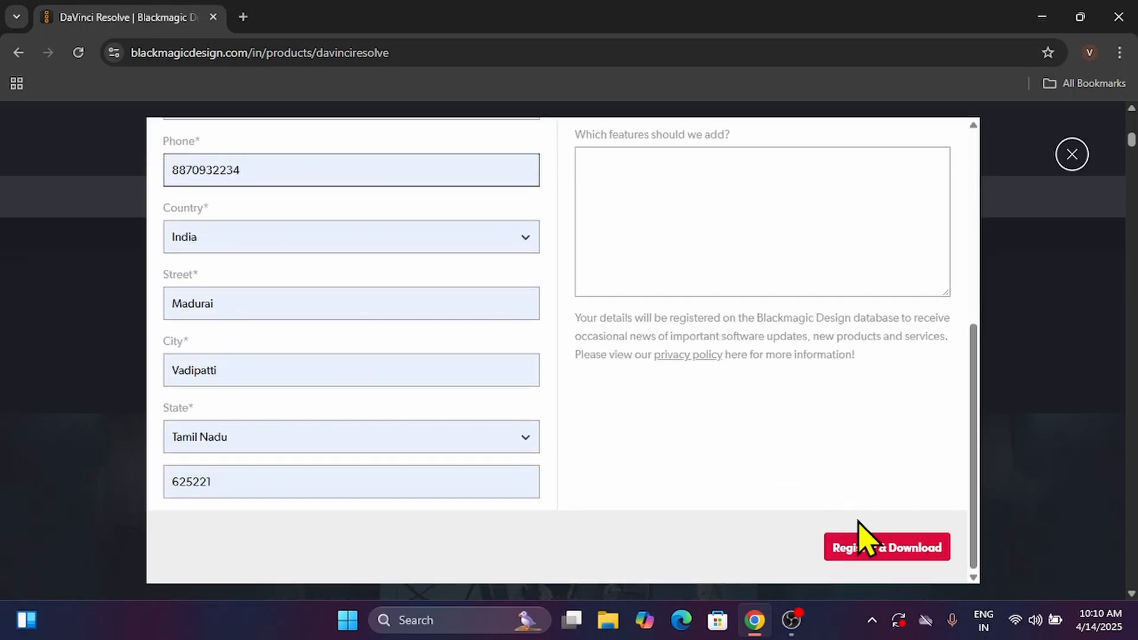
pyautogui.click(863, 560)
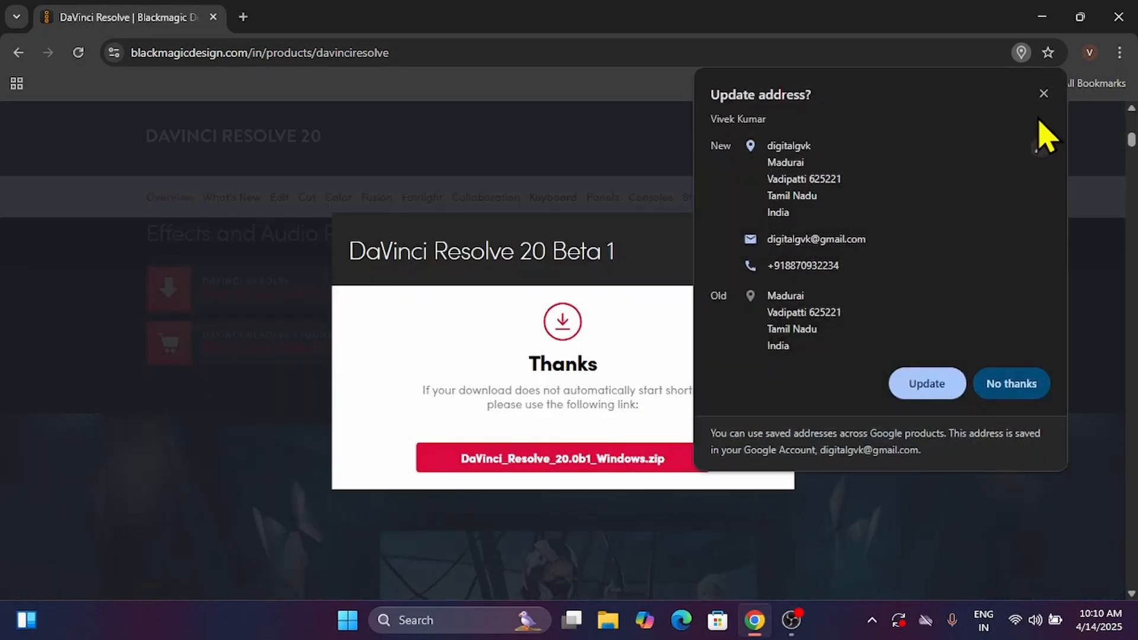
pyautogui.click(1044, 93)
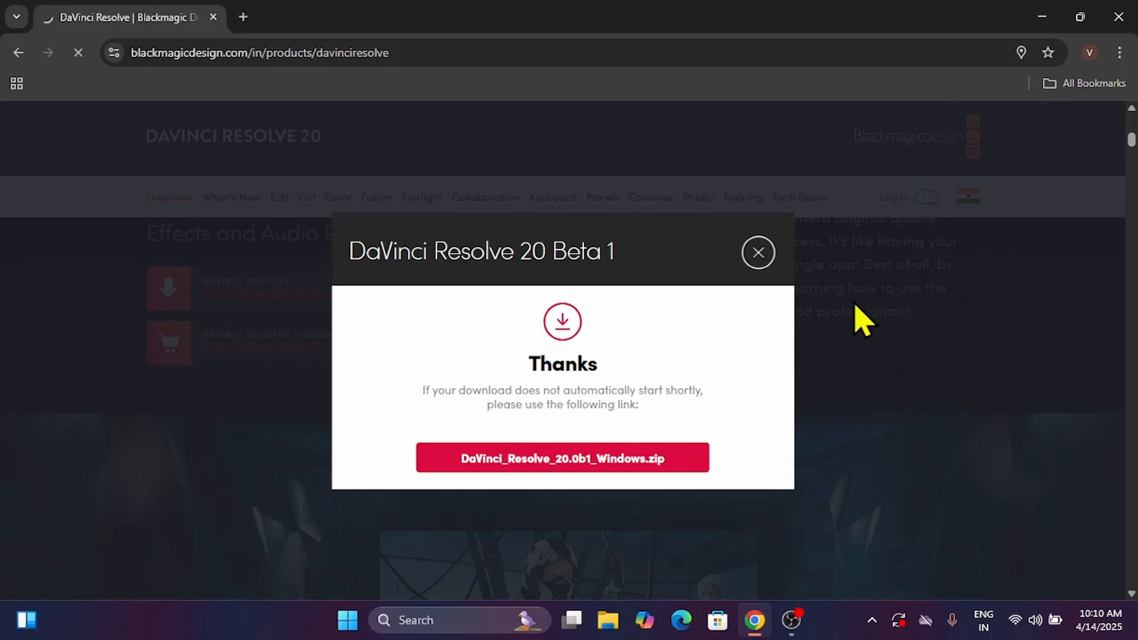
pyautogui.click(756, 252)
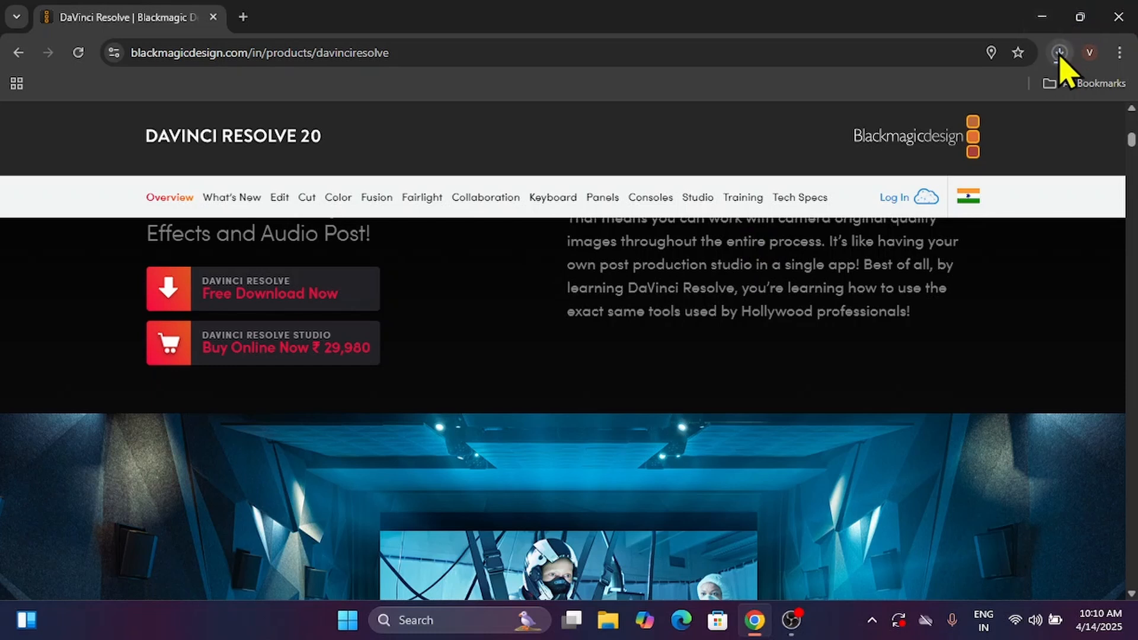
# - Minimize the browser and launch the installed DaVinci Resolve from the desktop
pyautogui.click(1052, 23)
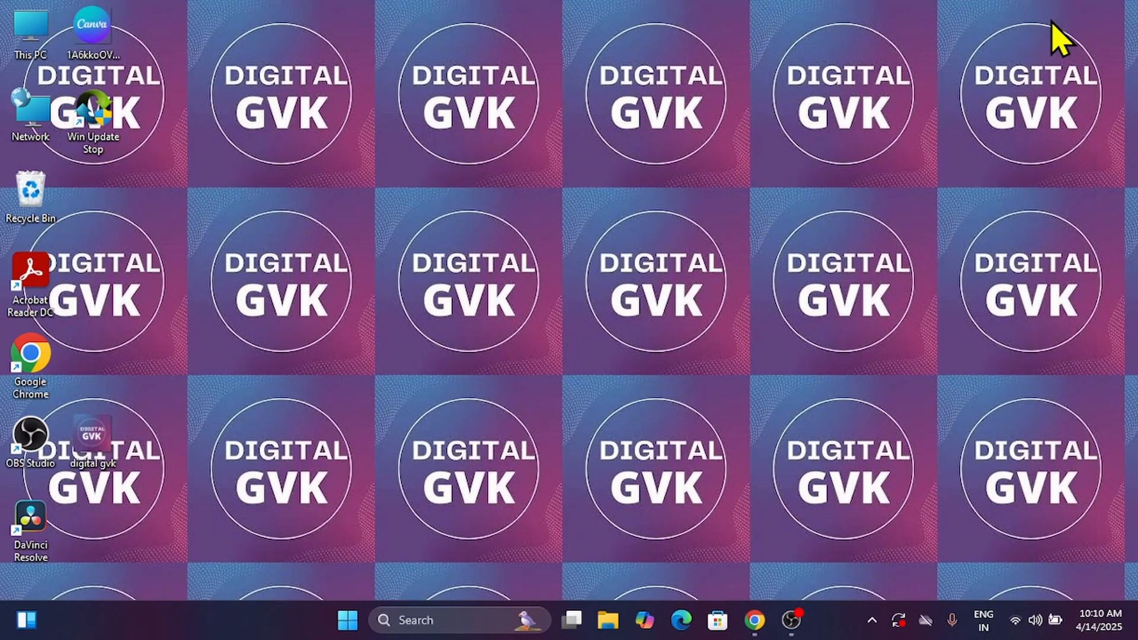
pyautogui.doubleClick(40, 535)
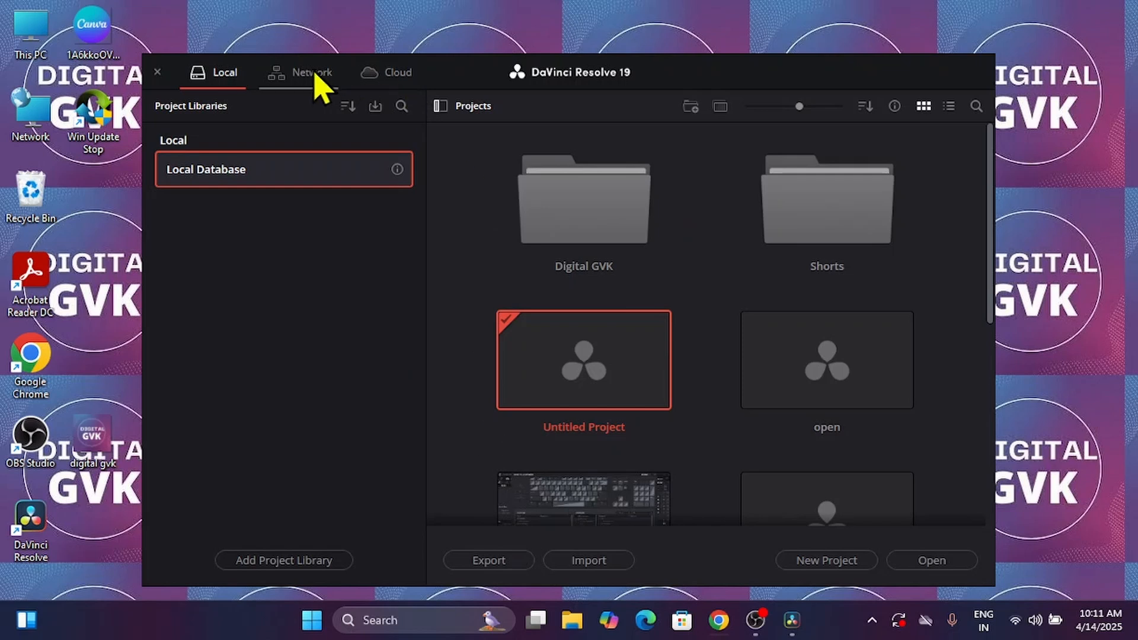
# - Examine the Blackmagic Cloud login fields and the Network project libraries in the Project Manager
pyautogui.click(399, 74)
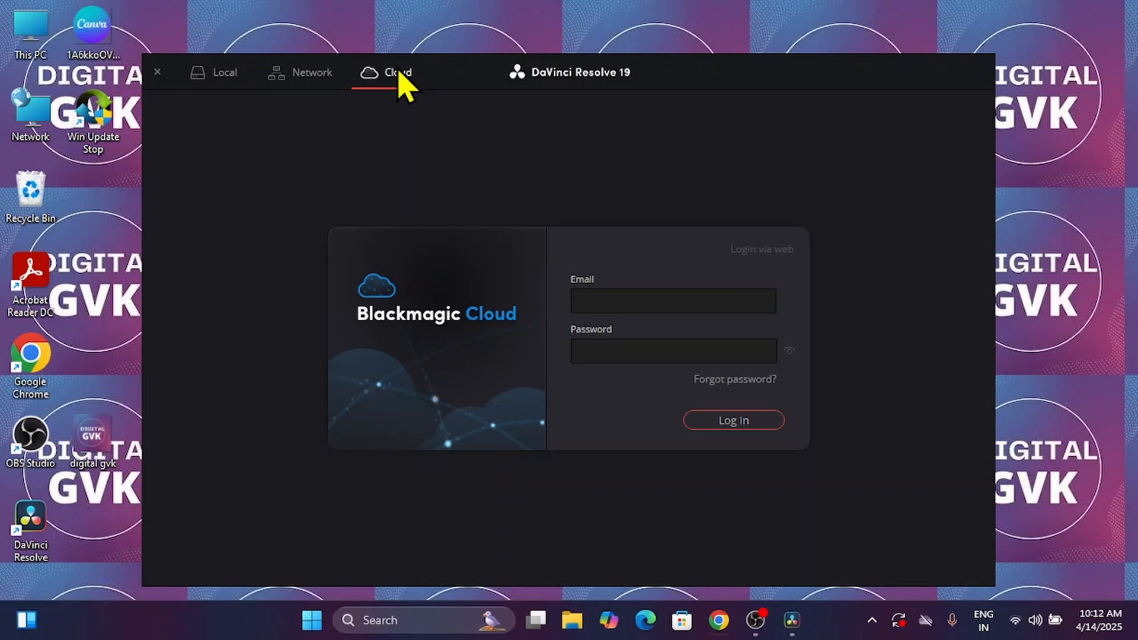
pyautogui.click(584, 300)
pyautogui.click(598, 344)
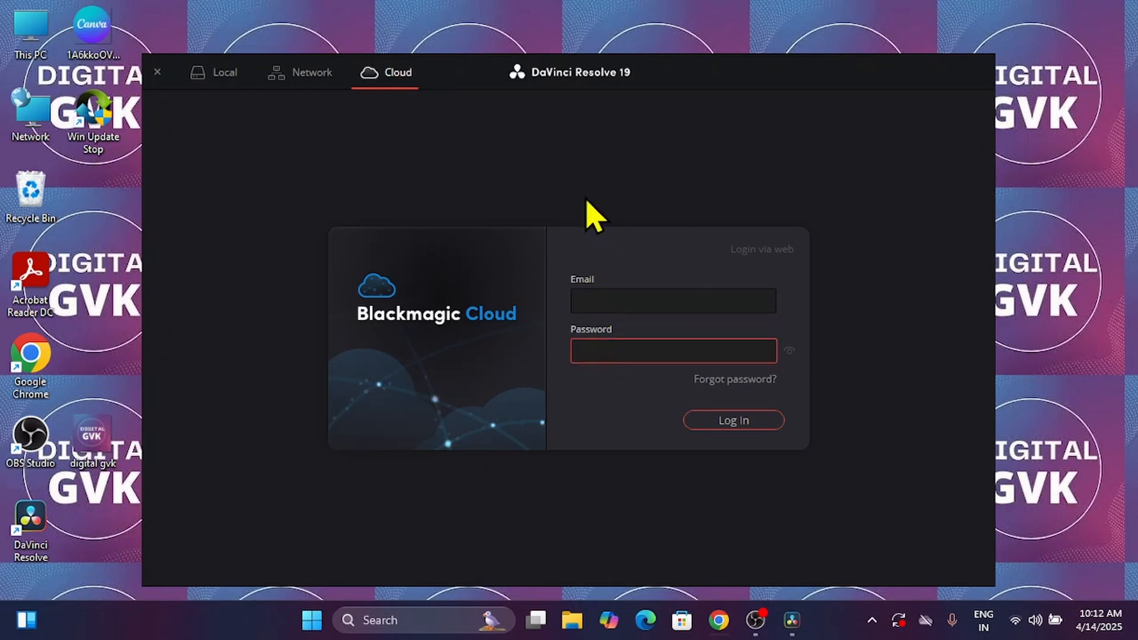
pyautogui.click(309, 84)
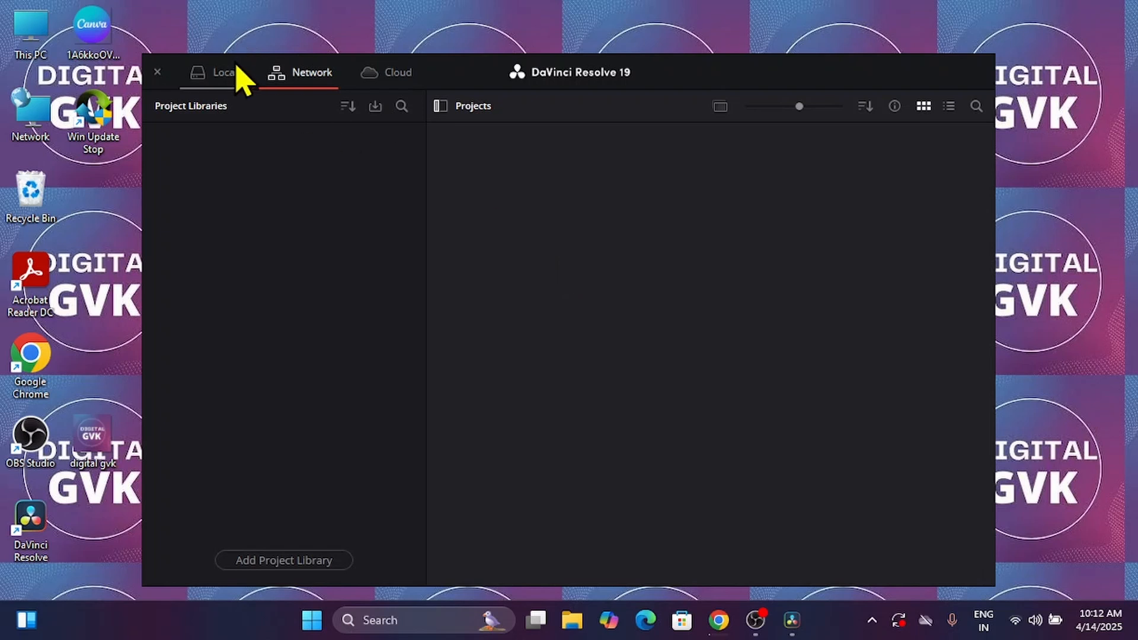
# - Return to the Local project library, browse its projects and open Untitled Project
pyautogui.click(224, 80)
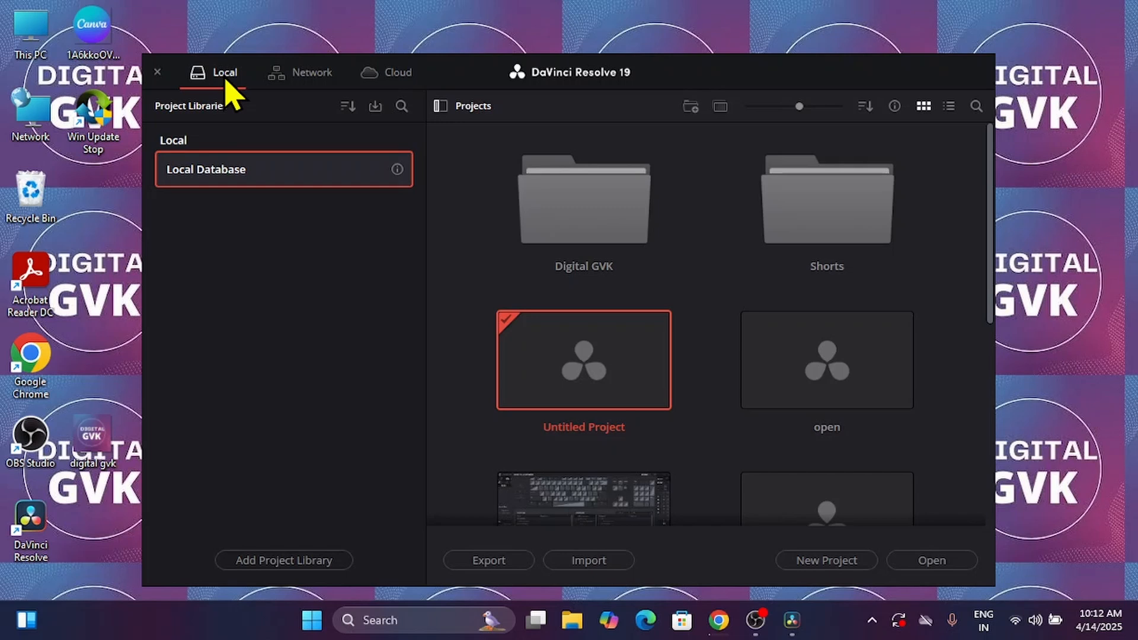
pyautogui.scroll(-3, 686, 320)
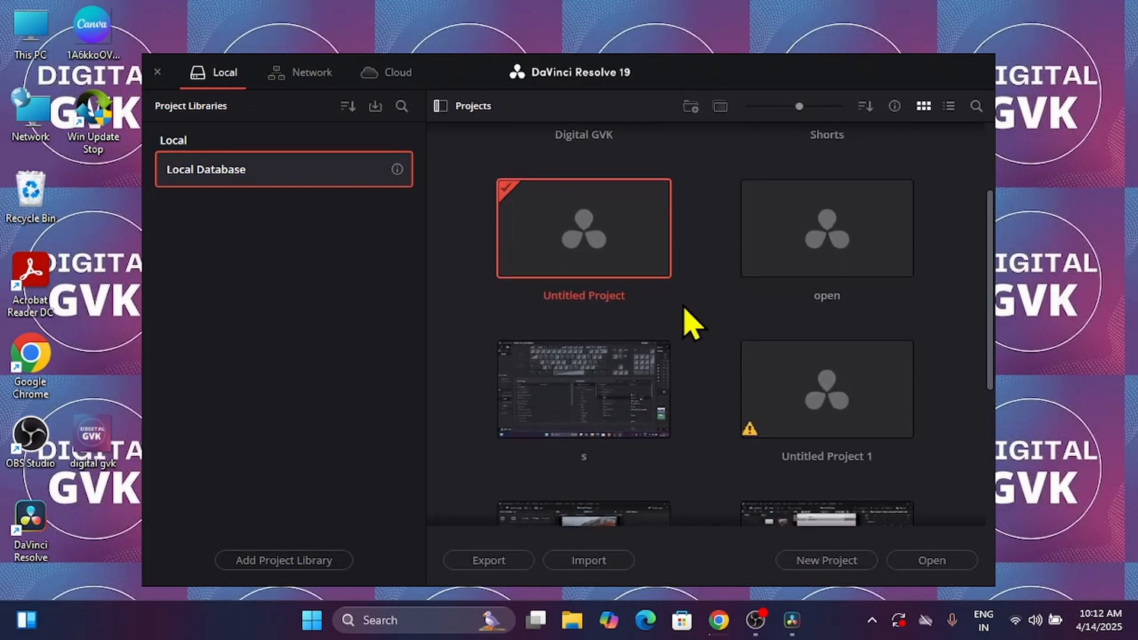
pyautogui.scroll(2, 687, 322)
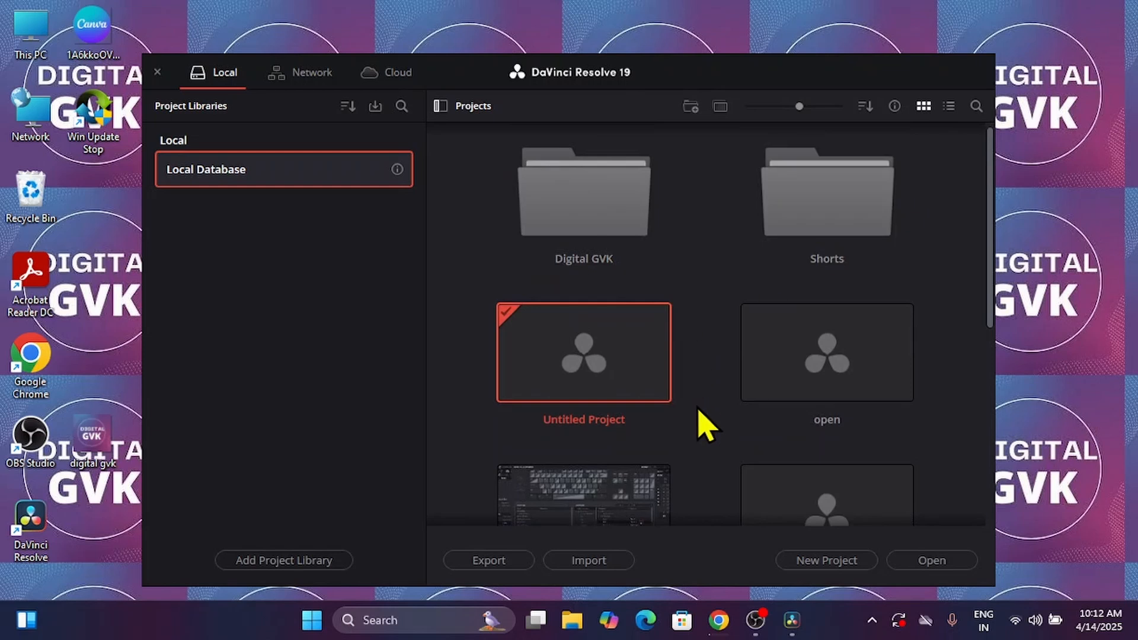
pyautogui.scroll(-3, 704, 425)
pyautogui.scroll(4, 701, 421)
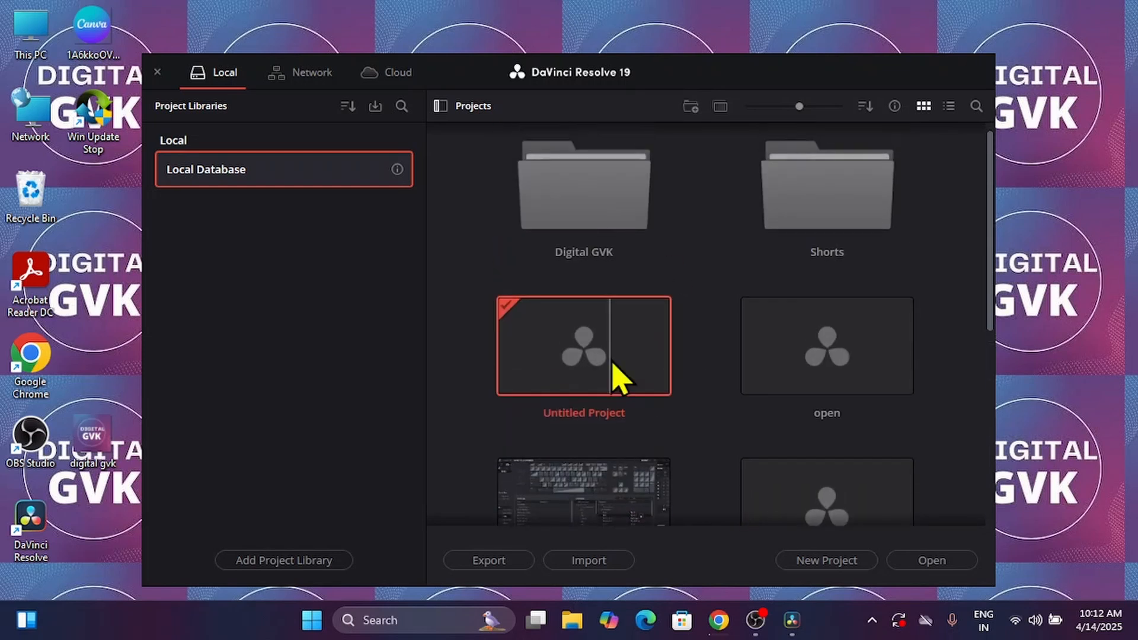
pyautogui.doubleClick(589, 361)
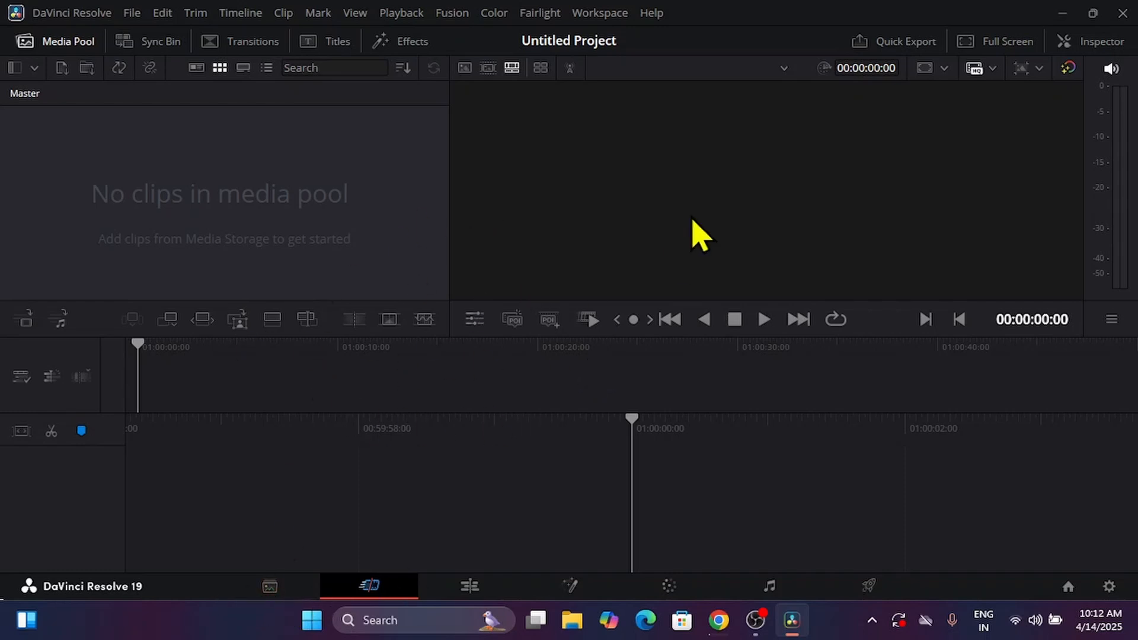
# - Tour the Media, Cut, Edit, Fusion, Color, Fairlight and Deliver pages of the open project
pyautogui.click(269, 586)
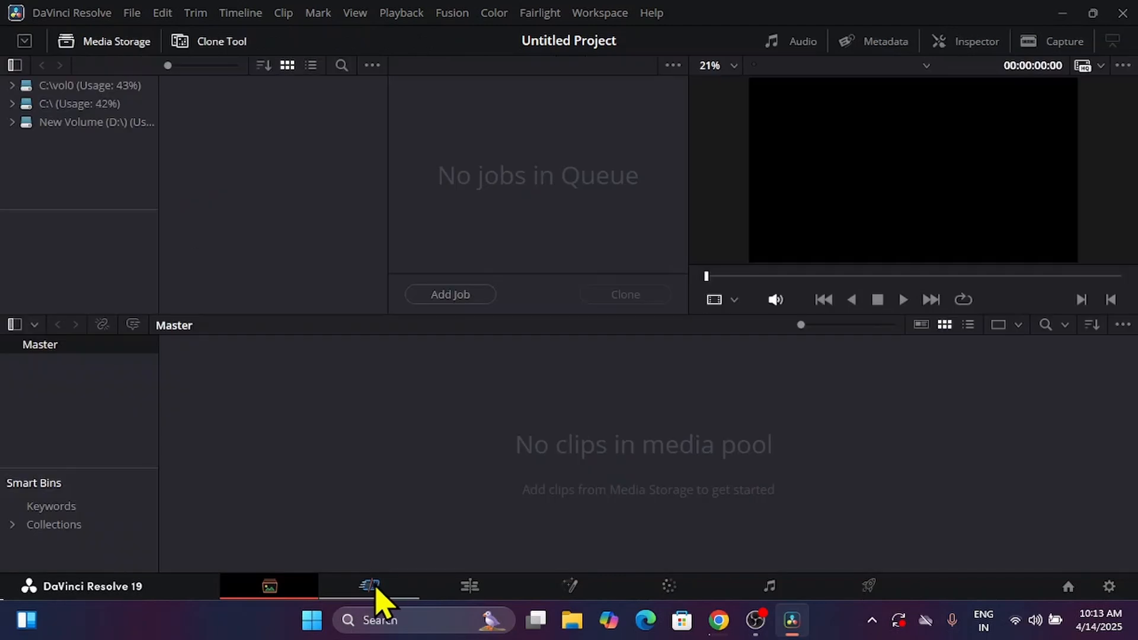
pyautogui.click(368, 587)
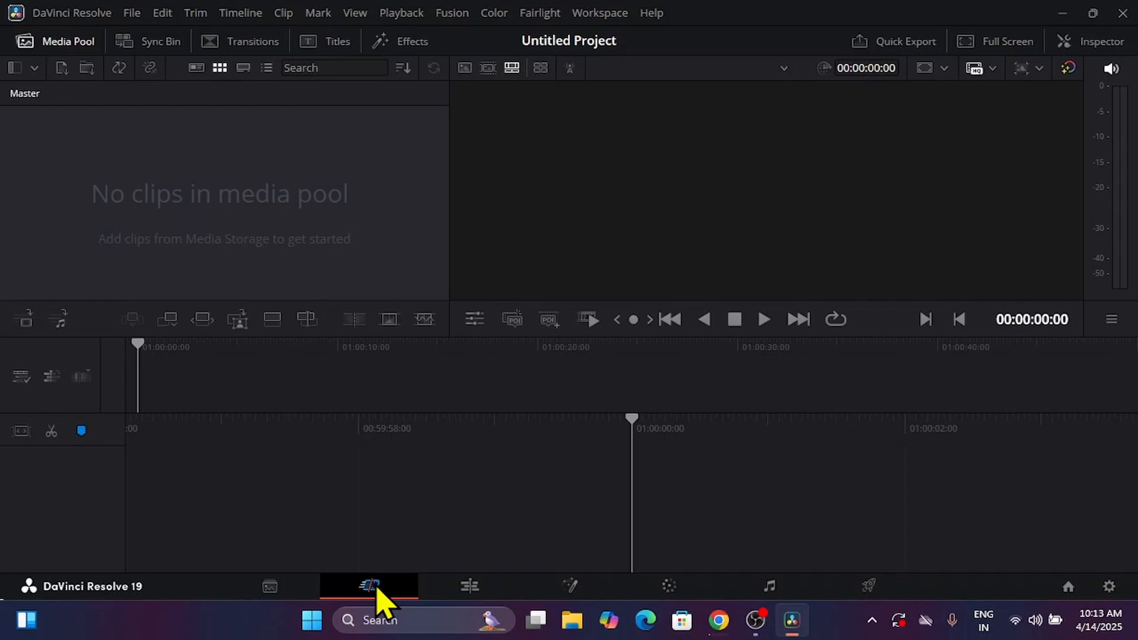
pyautogui.click(464, 594)
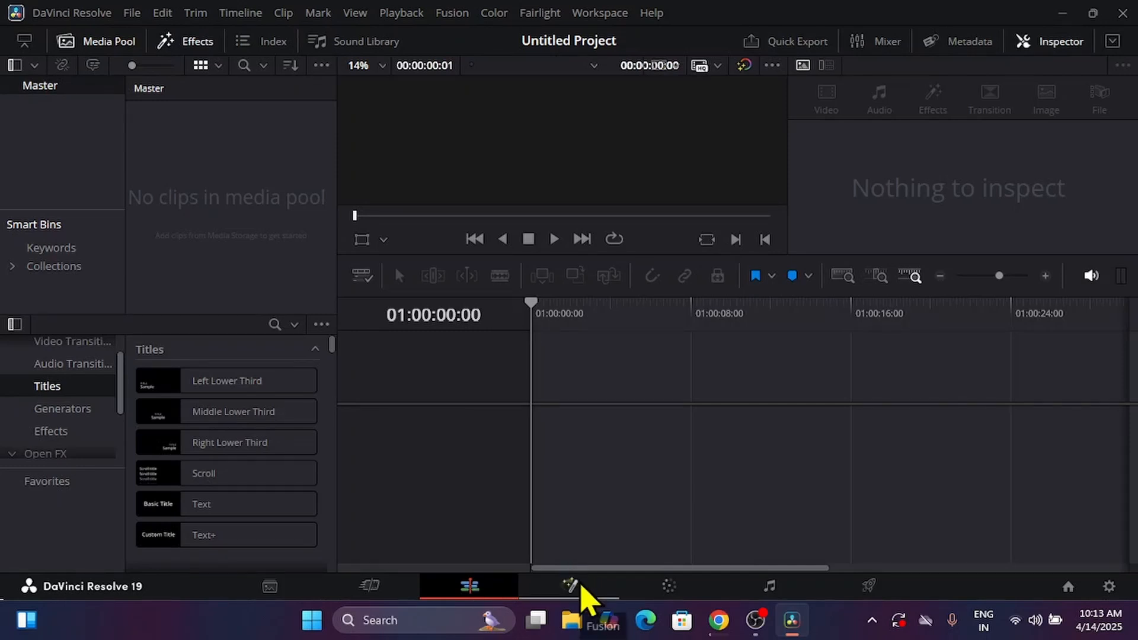
pyautogui.click(570, 587)
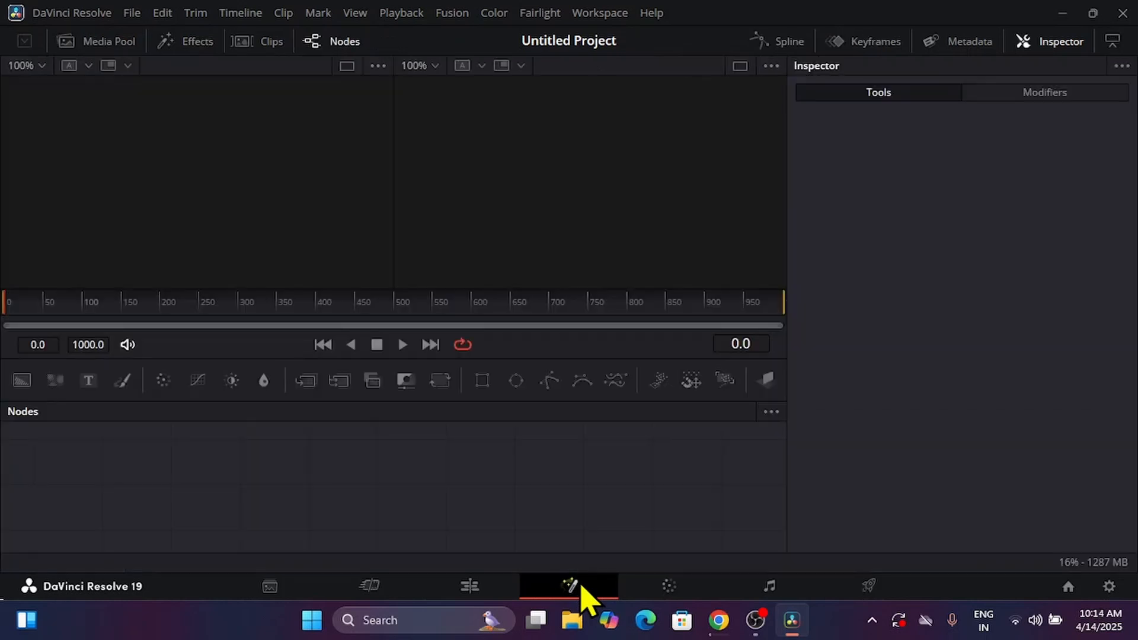
pyautogui.click(666, 588)
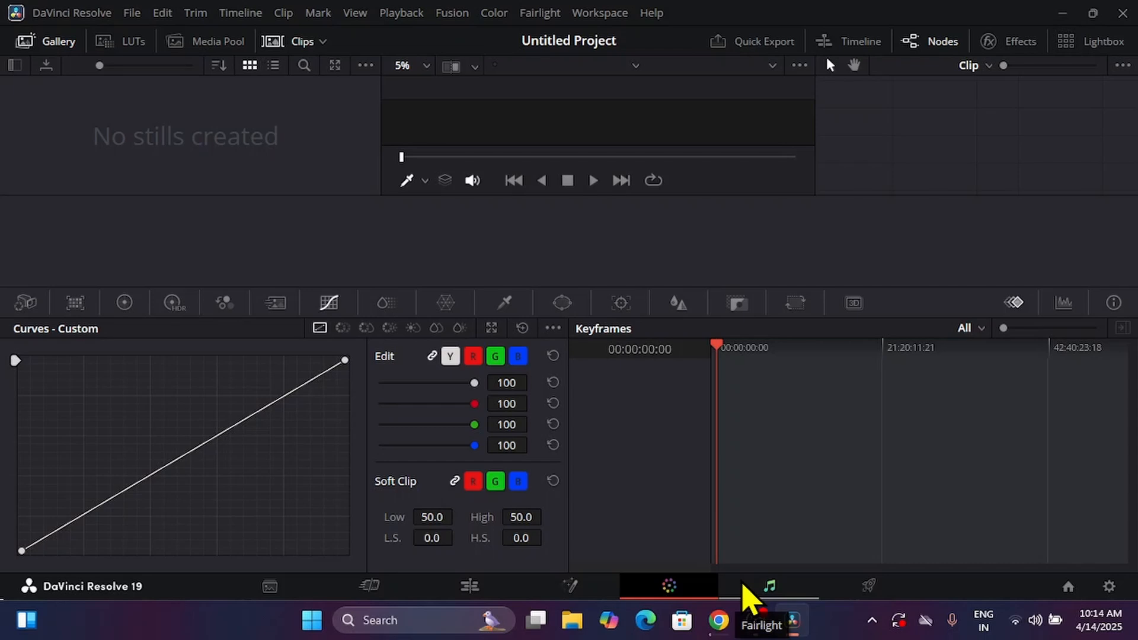
pyautogui.click(743, 584)
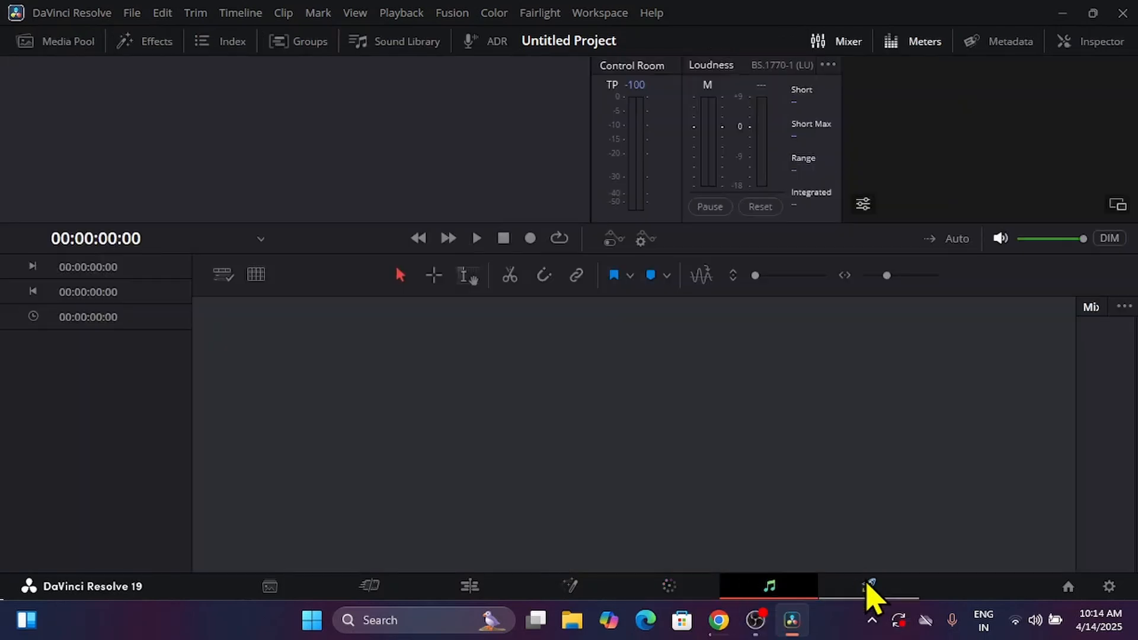
pyautogui.click(867, 585)
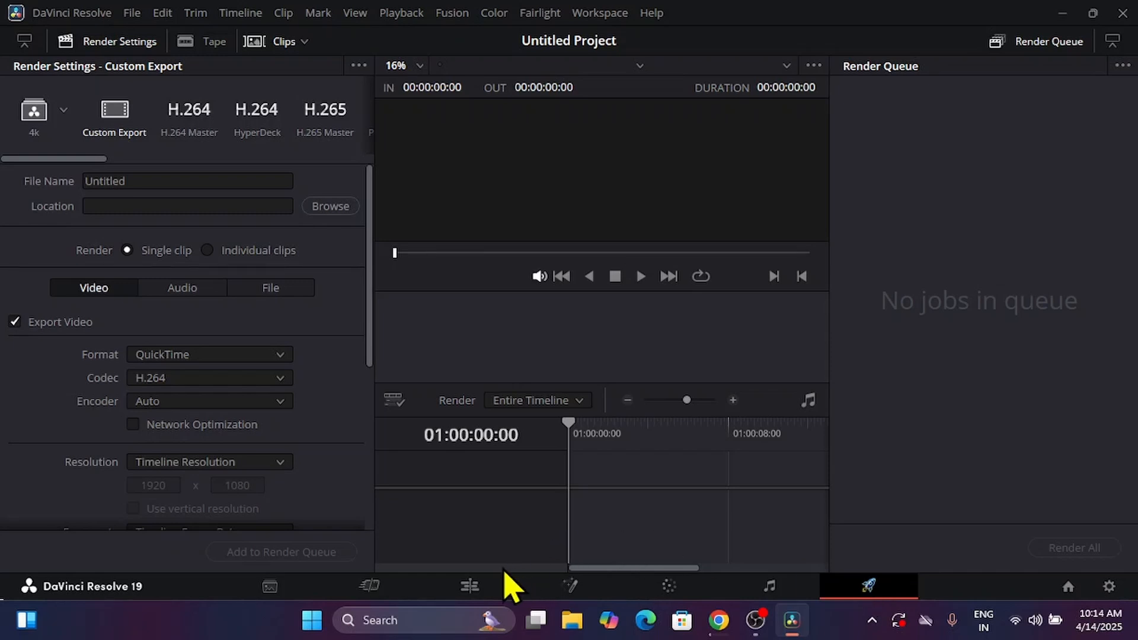
# - Open the project settings from the Edit page, try 3840 x 2160 Ultra HD, and set the timeline resolution back to 1920 x 1080 HD
pyautogui.click(471, 586)
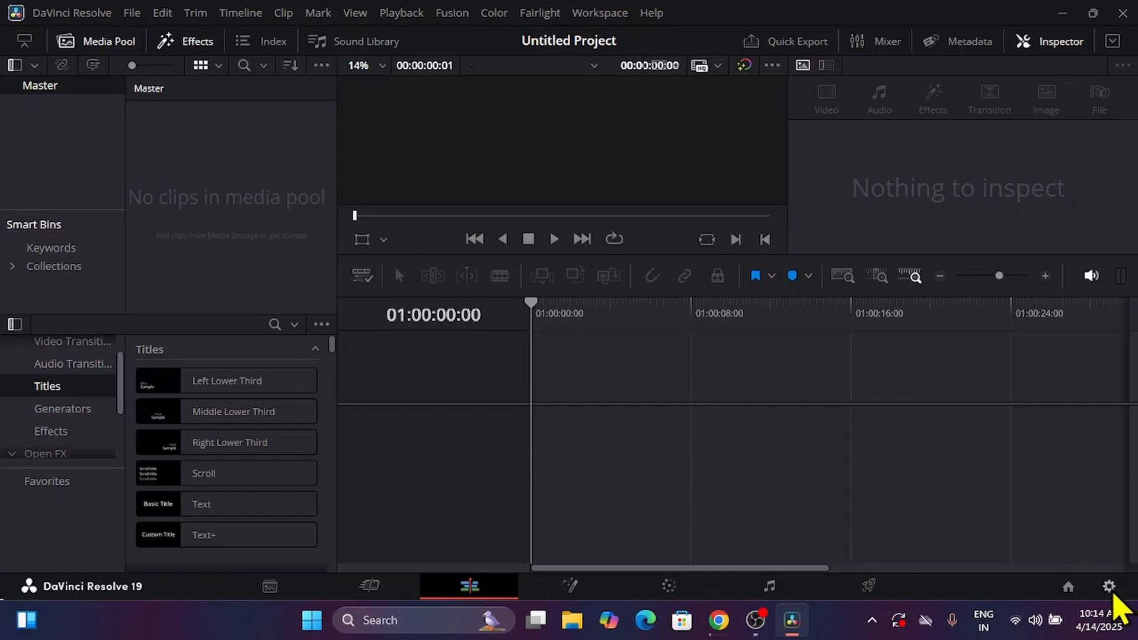
pyautogui.click(1111, 588)
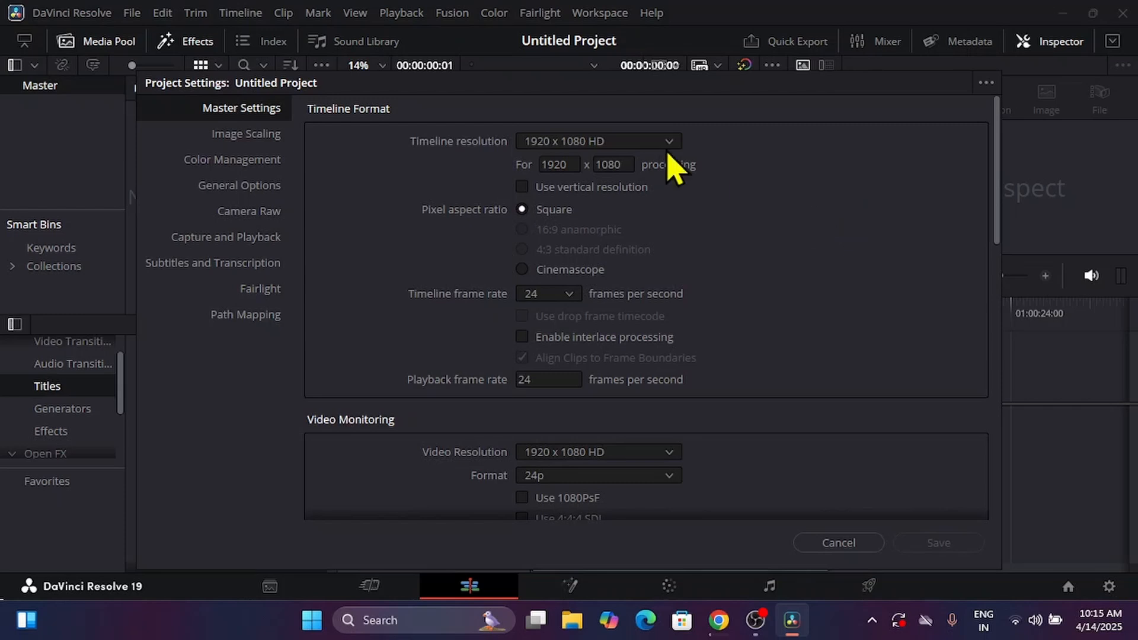
pyautogui.click(576, 147)
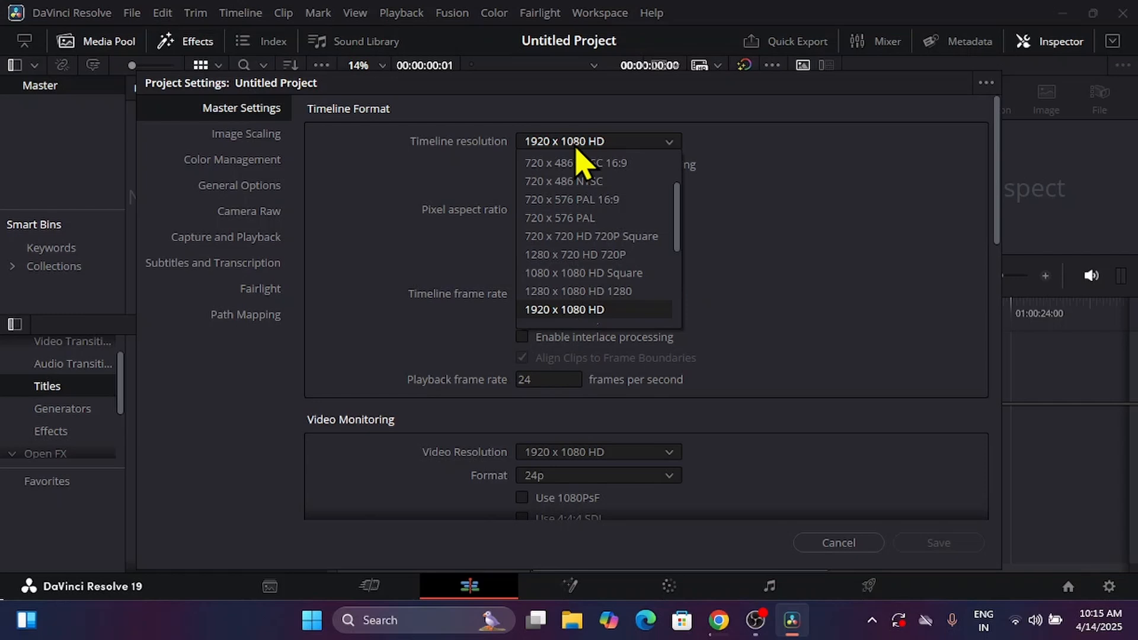
pyautogui.scroll(-2, 570, 238)
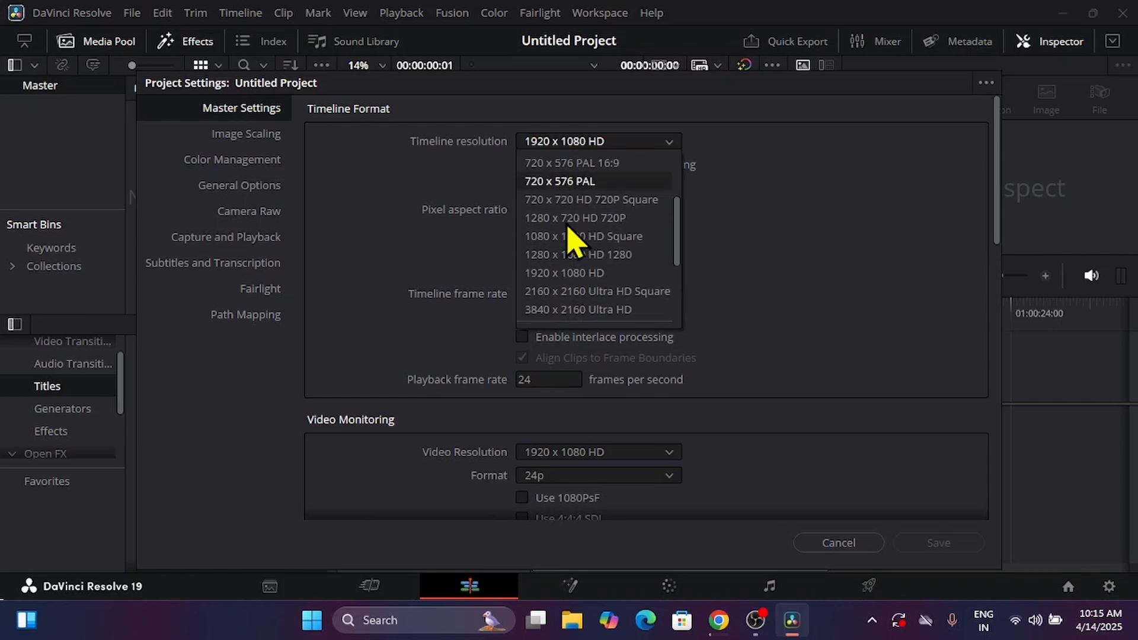
pyautogui.click(571, 313)
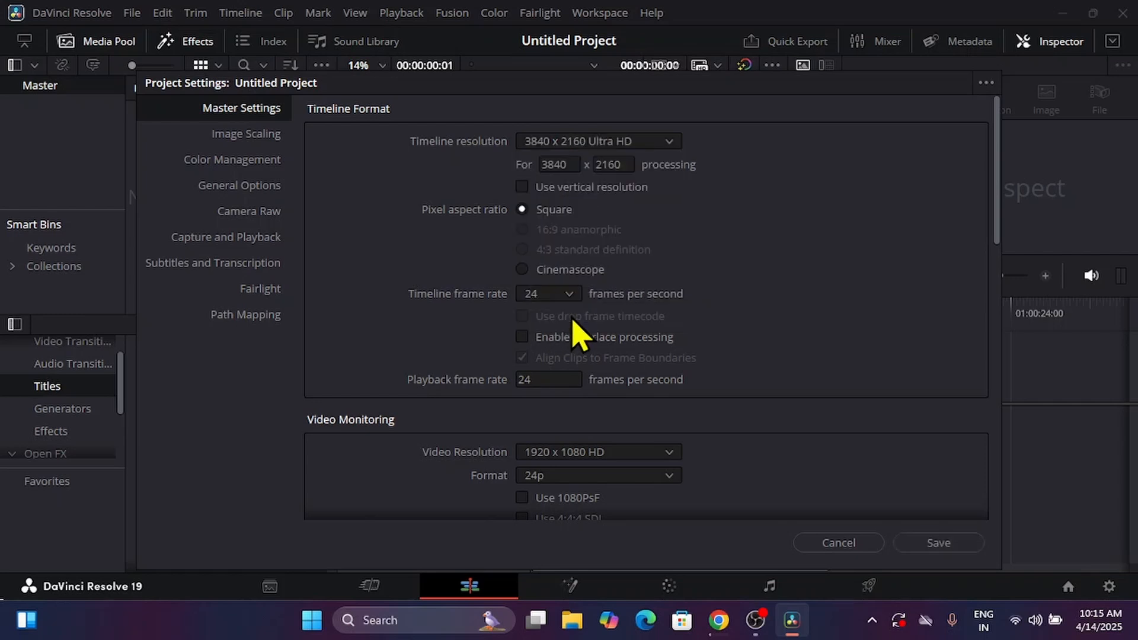
pyautogui.click(618, 143)
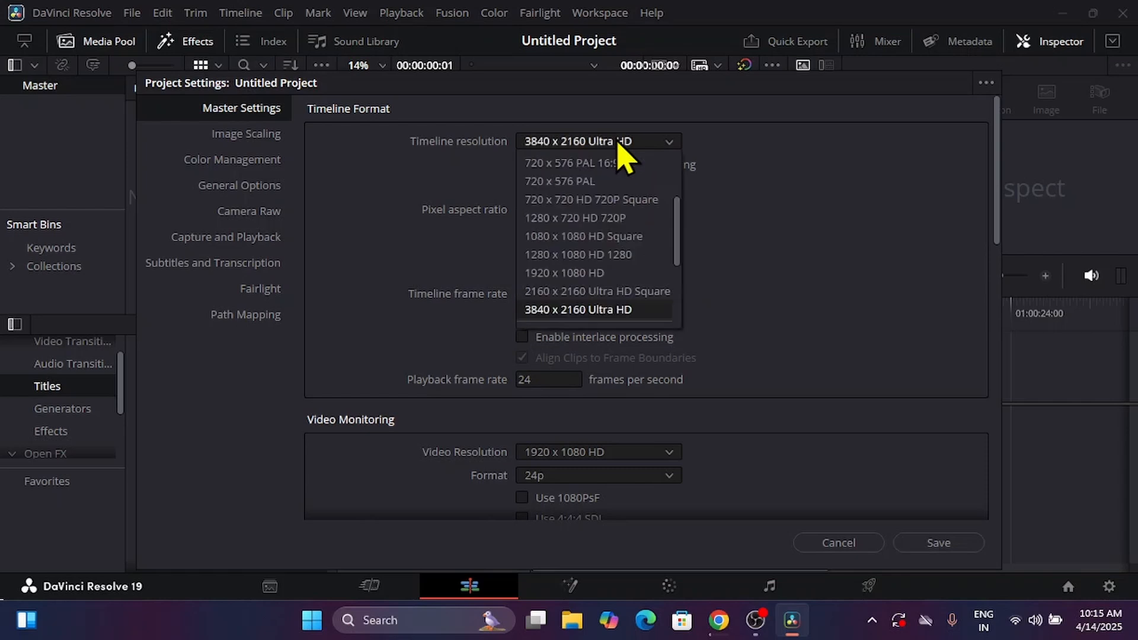
pyautogui.click(611, 273)
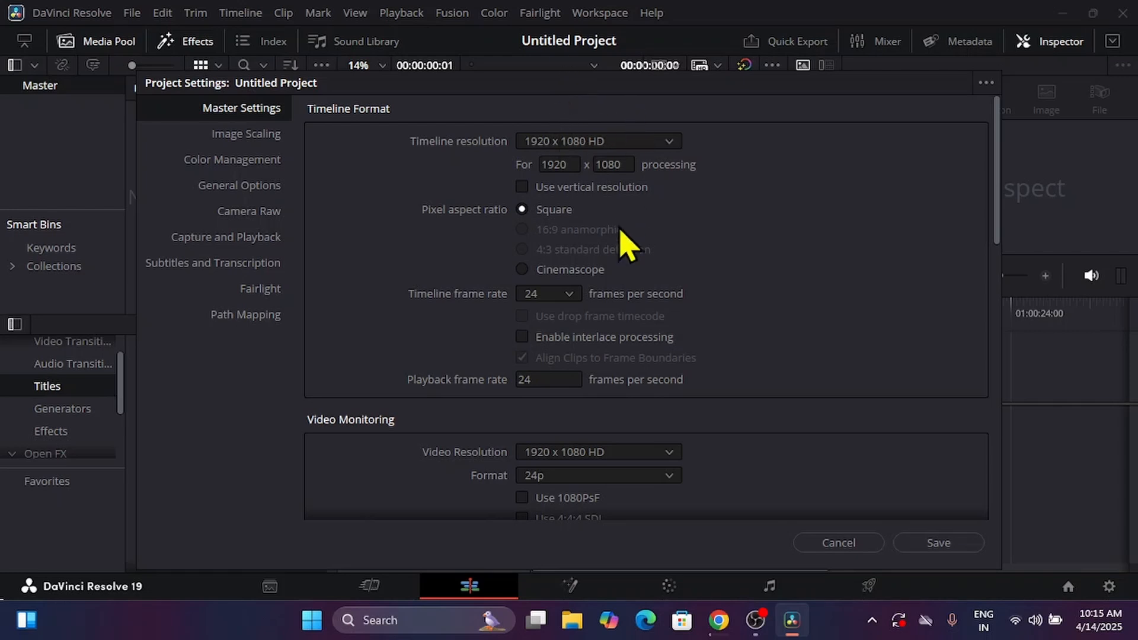
# - Enable vertical resolution for the timeline at 1080 x 1920 and save the project settings
pyautogui.moveTo(863, 92); pyautogui.dragTo(838, 276)
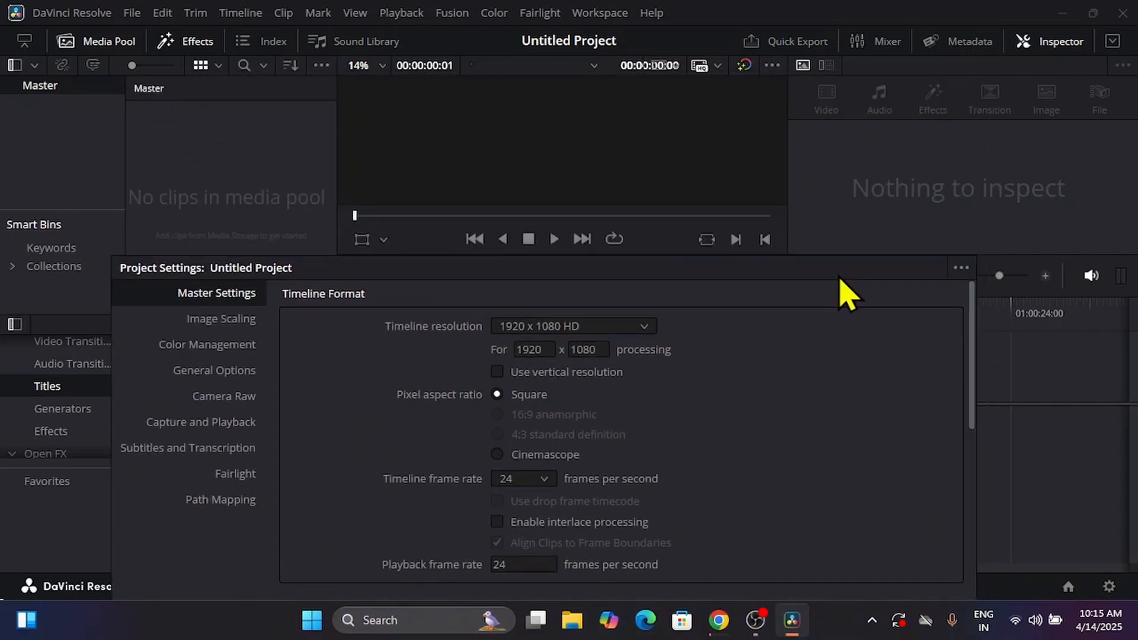
pyautogui.click(498, 374)
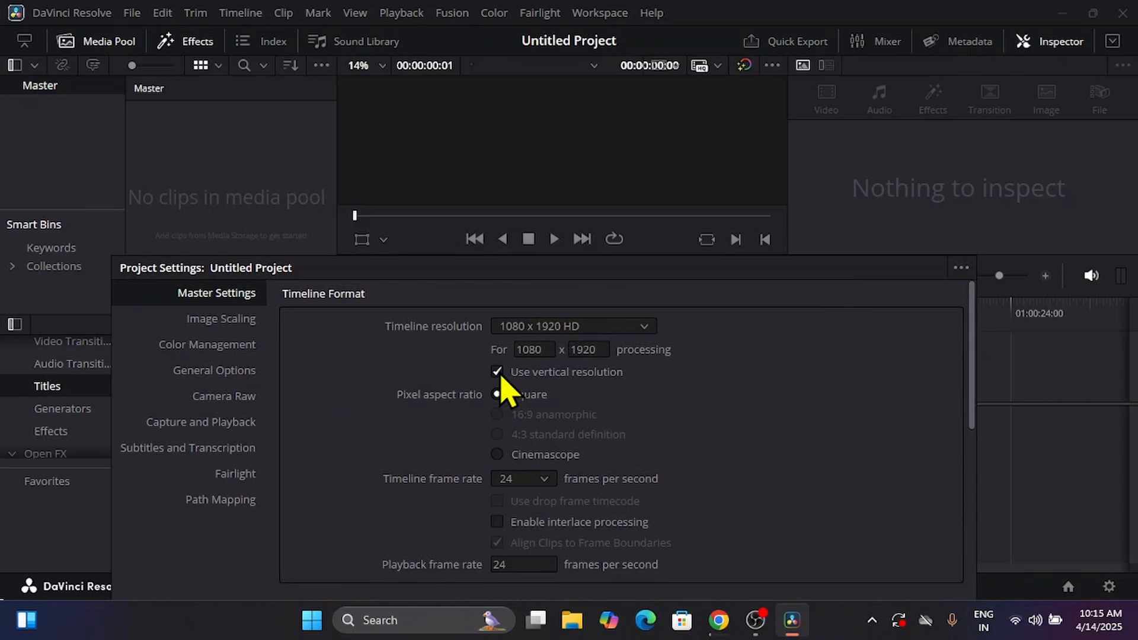
pyautogui.moveTo(644, 273); pyautogui.dragTo(665, 168)
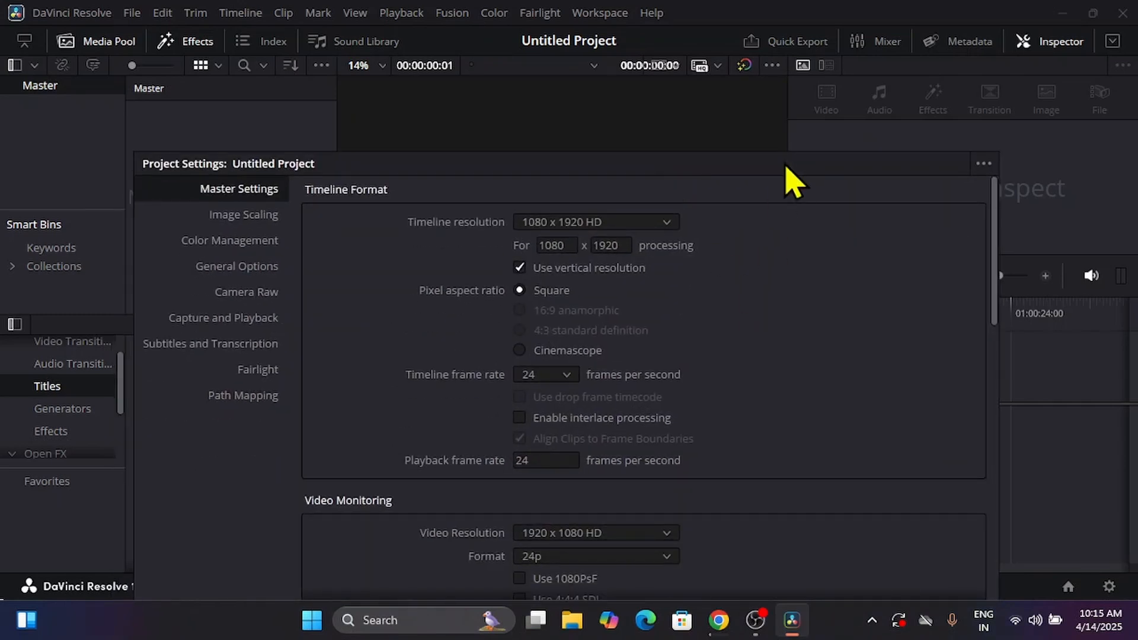
pyautogui.moveTo(784, 168); pyautogui.dragTo(788, 48)
pyautogui.click(940, 511)
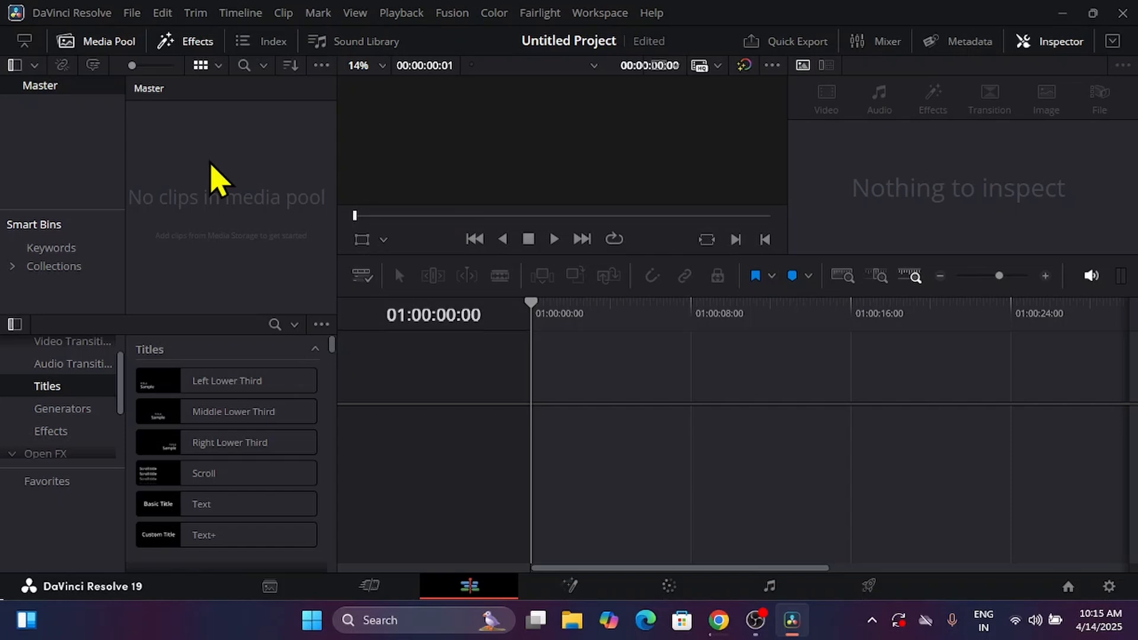
# - Import sample.mov from the Downloads folder into the media pool and place it at the start of a new timeline
pyautogui.rightClick(197, 171)
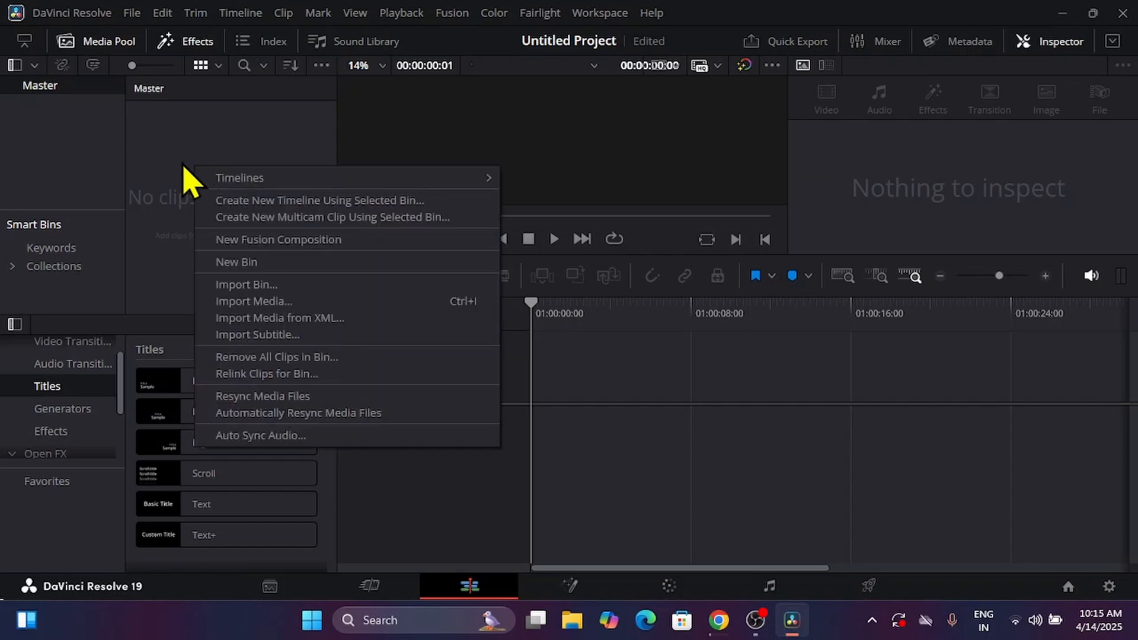
pyautogui.click(241, 302)
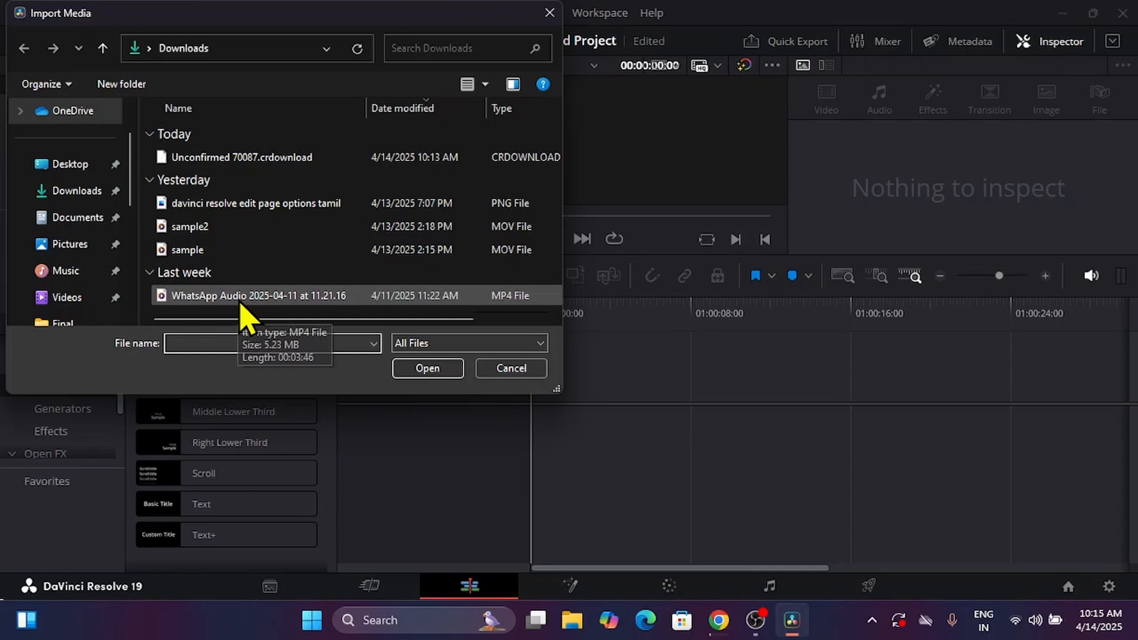
pyautogui.doubleClick(227, 250)
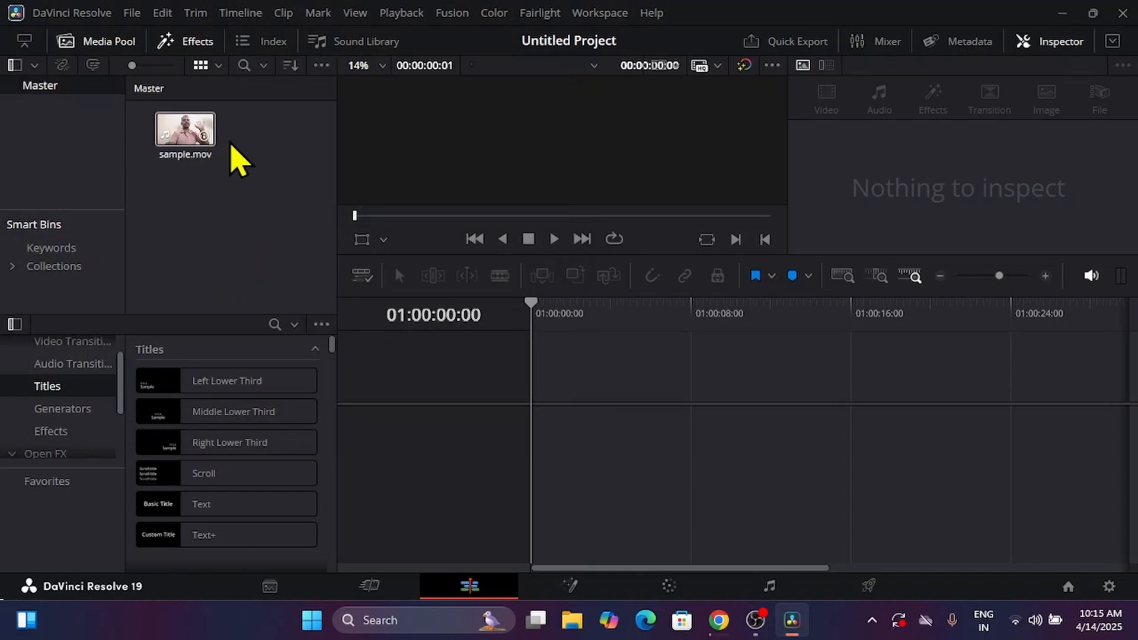
pyautogui.moveTo(192, 157); pyautogui.dragTo(536, 476)
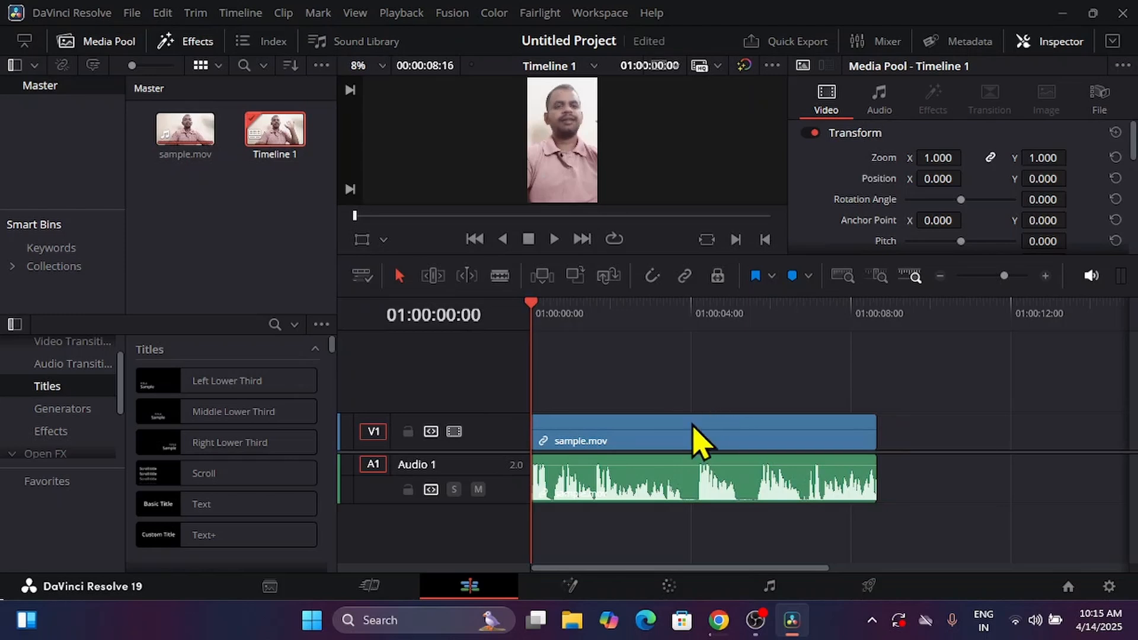
# - Select the sample.mov video clip, enlarge the viewer area and zoom the preview to 20%
pyautogui.click(687, 444)
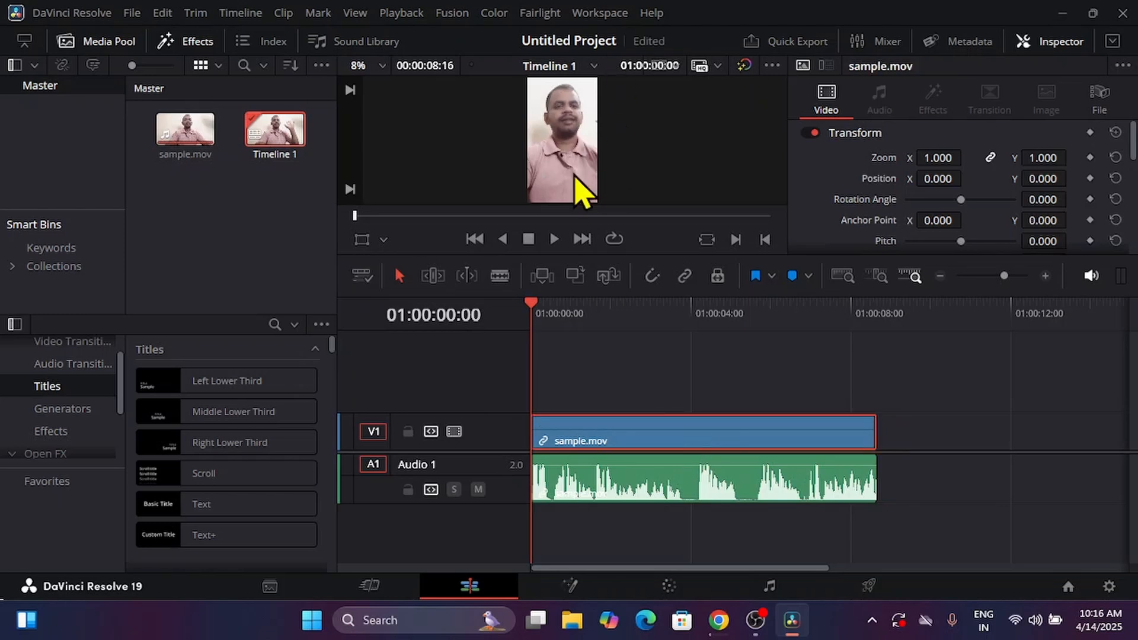
pyautogui.scroll(2, 611, 200)
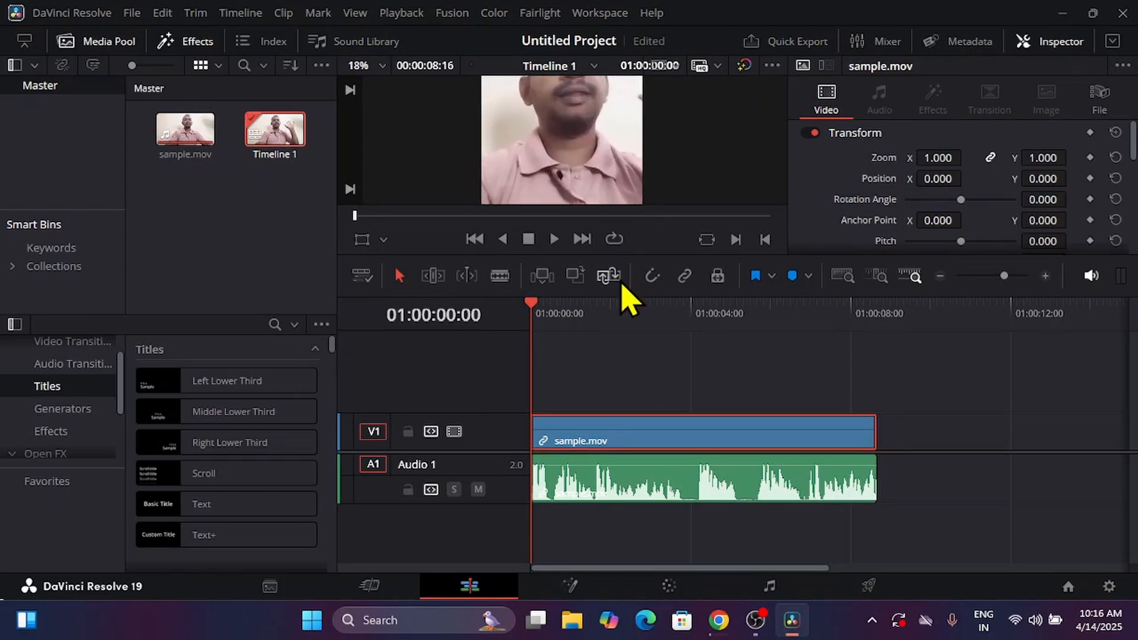
pyautogui.moveTo(615, 295); pyautogui.dragTo(621, 418)
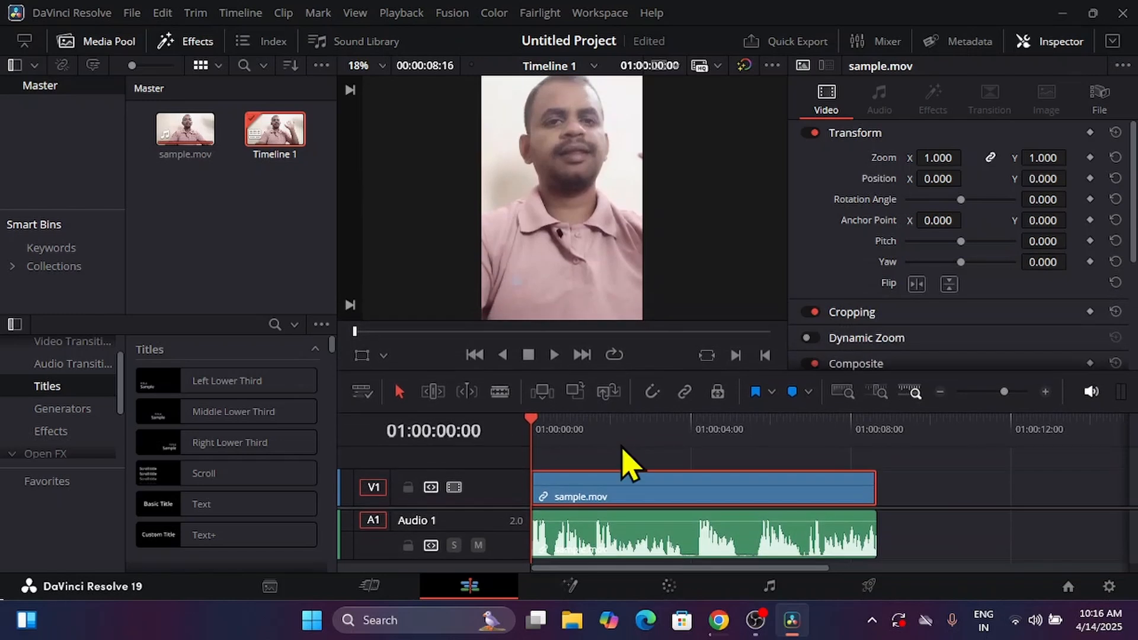
pyautogui.scroll(-1, 566, 211)
pyautogui.scroll(2, 560, 195)
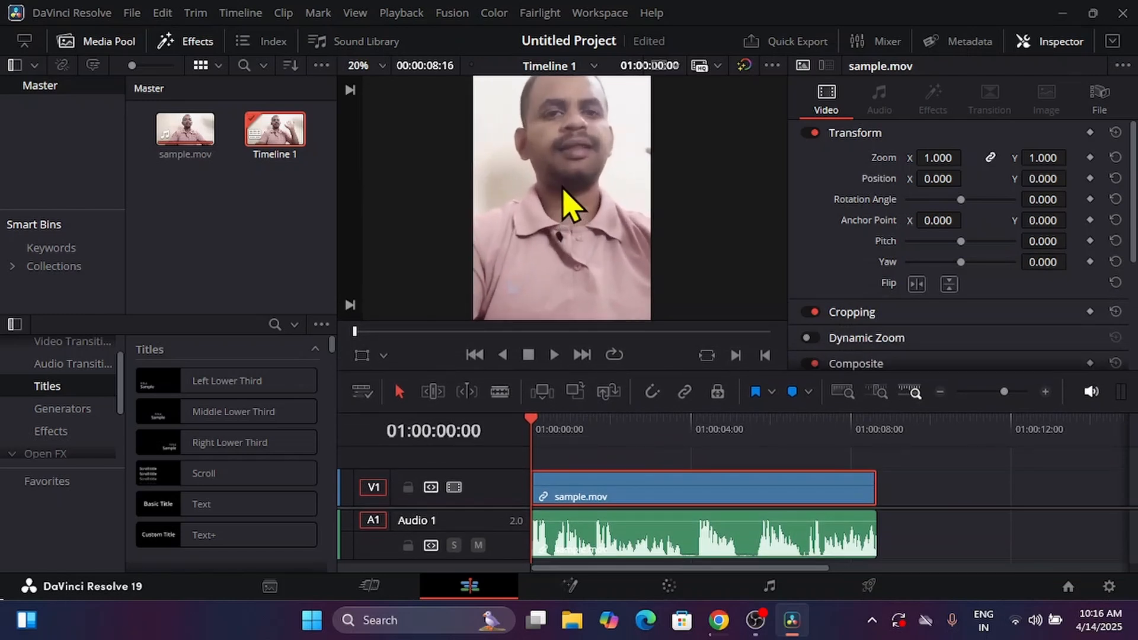
# - Turn off vertical resolution in the project settings so the timeline uses 1920 x 1080 HD, and save
pyautogui.click(1109, 587)
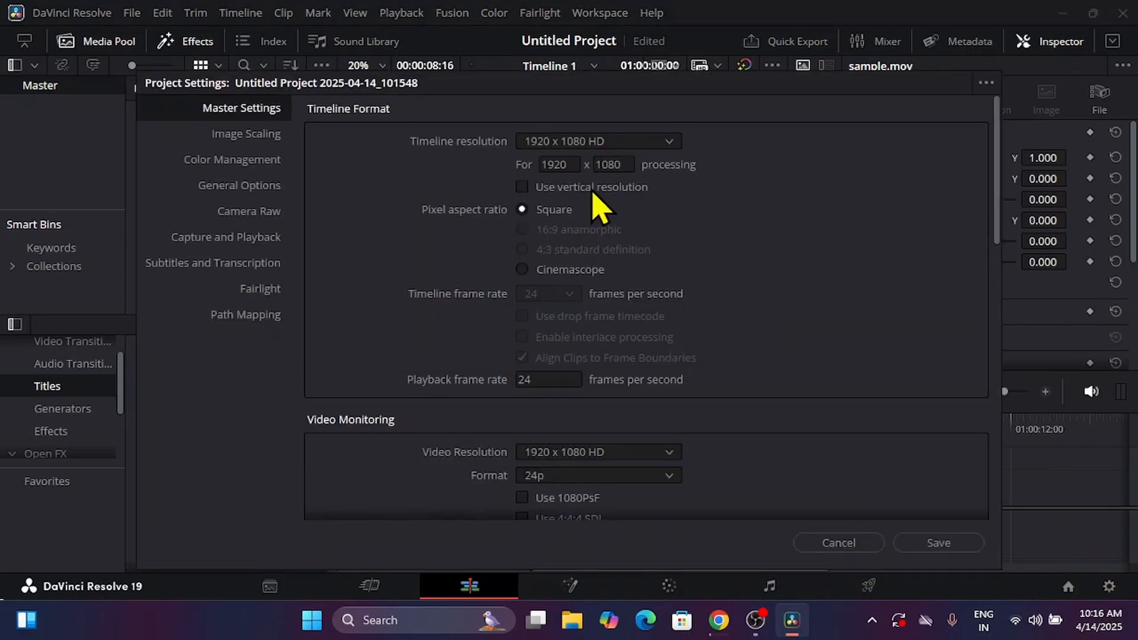
pyautogui.click(950, 543)
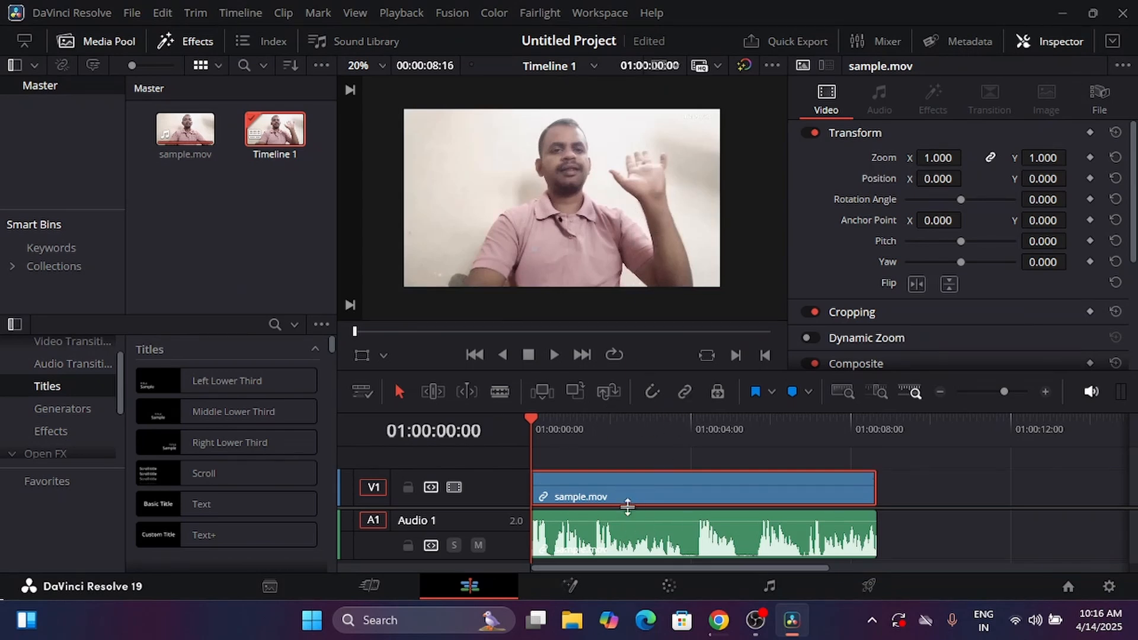
# - Select the audio part of sample.mov in the timeline, clear the selection and select its video part
pyautogui.click(633, 536)
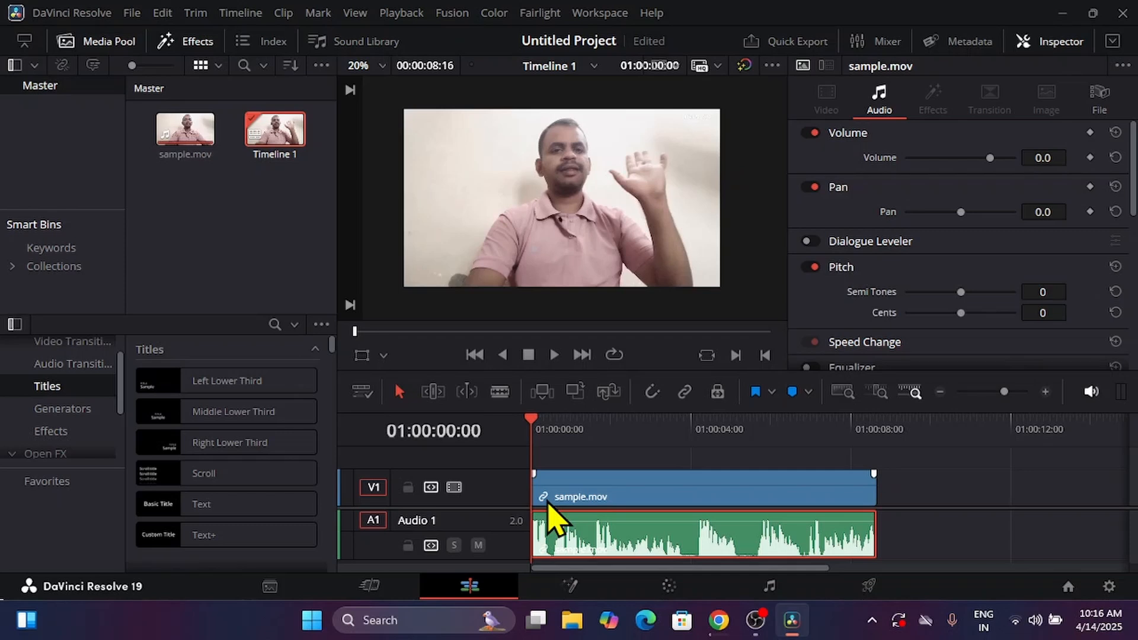
pyautogui.click(279, 241)
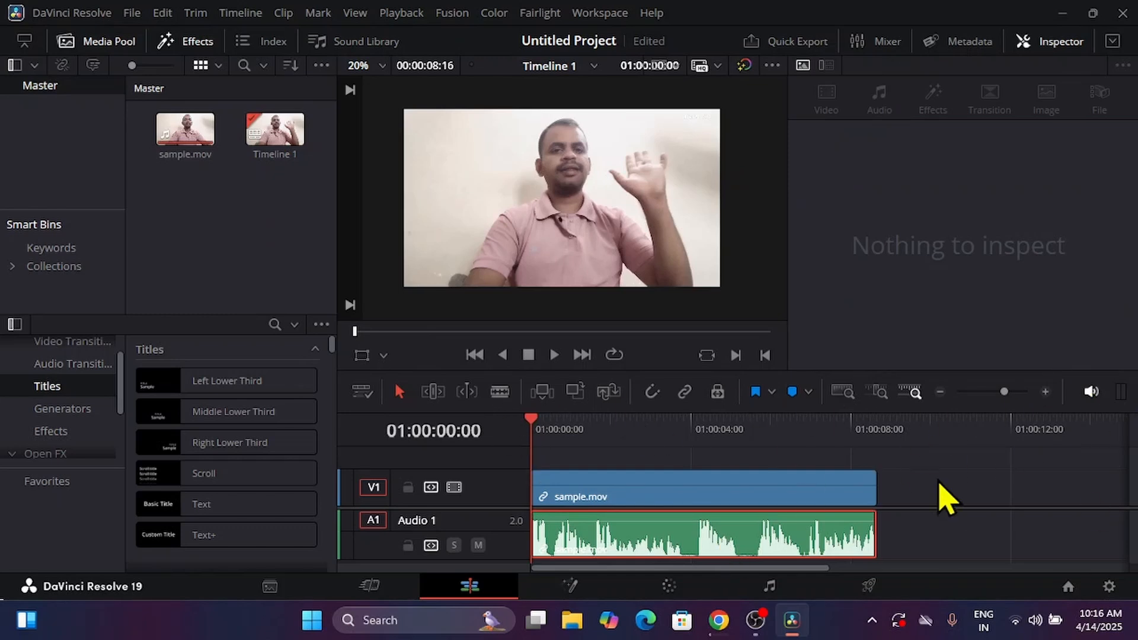
pyautogui.click(917, 511)
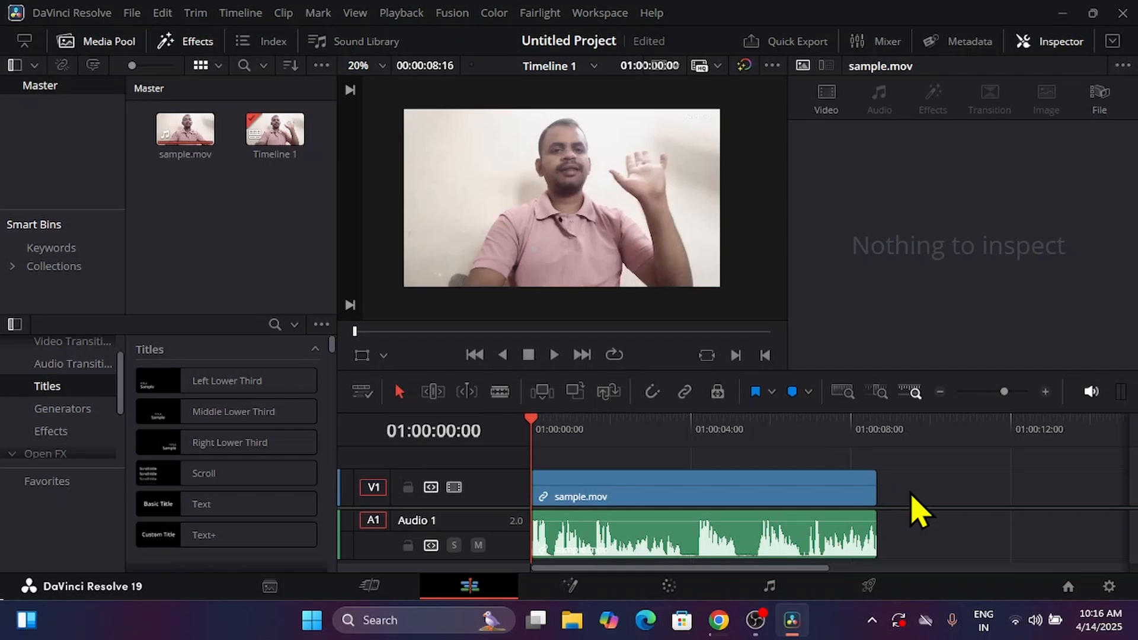
pyautogui.click(748, 498)
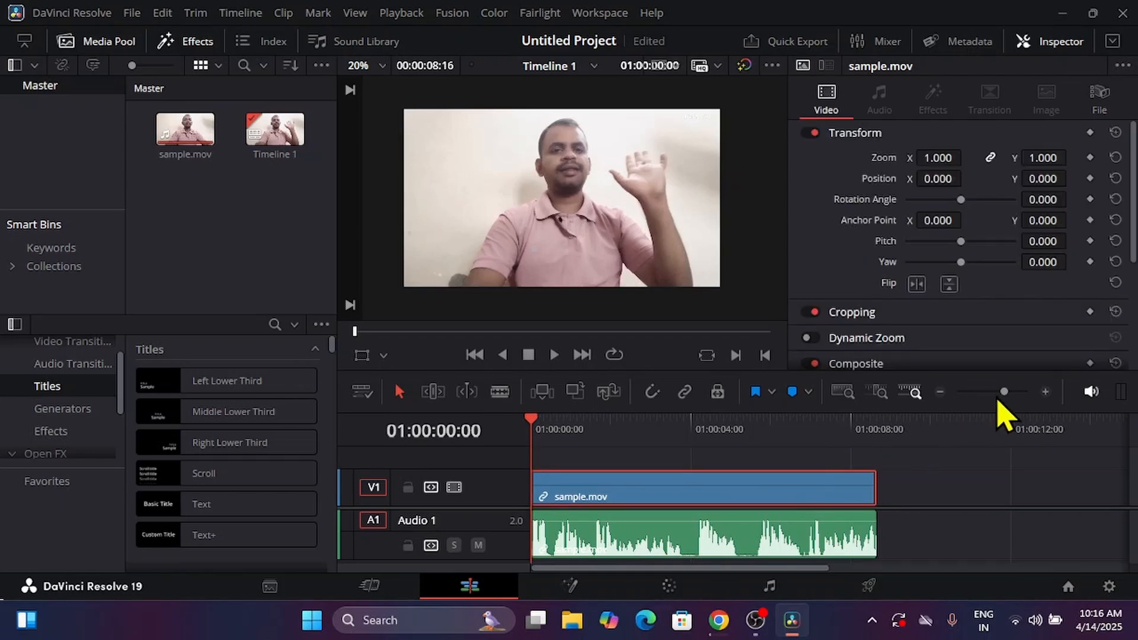
# - Zoom the timeline in and out to examine the sample.mov clip at different time scales
pyautogui.click(1045, 393)
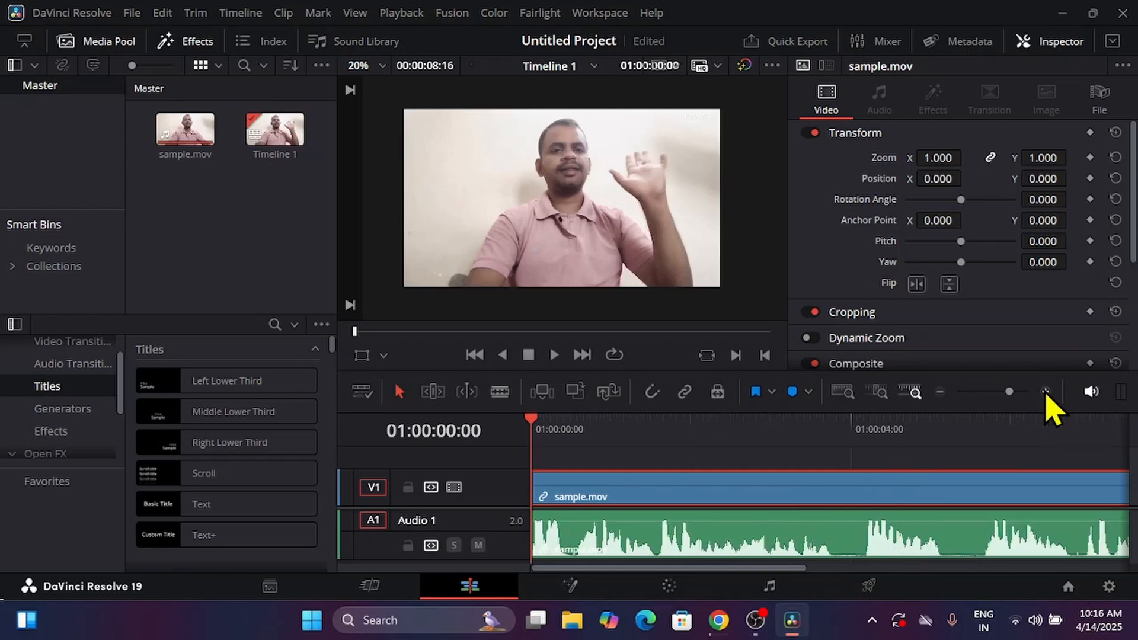
pyautogui.click(1045, 393)
pyautogui.click(1045, 393)
pyautogui.click(1045, 393)
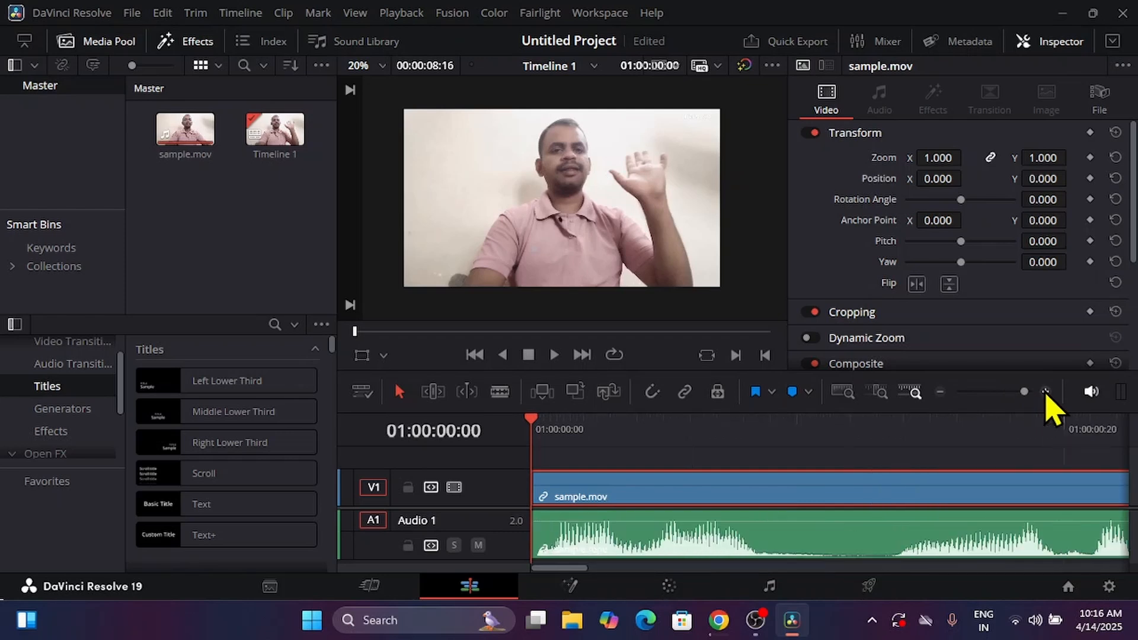
pyautogui.click(941, 392)
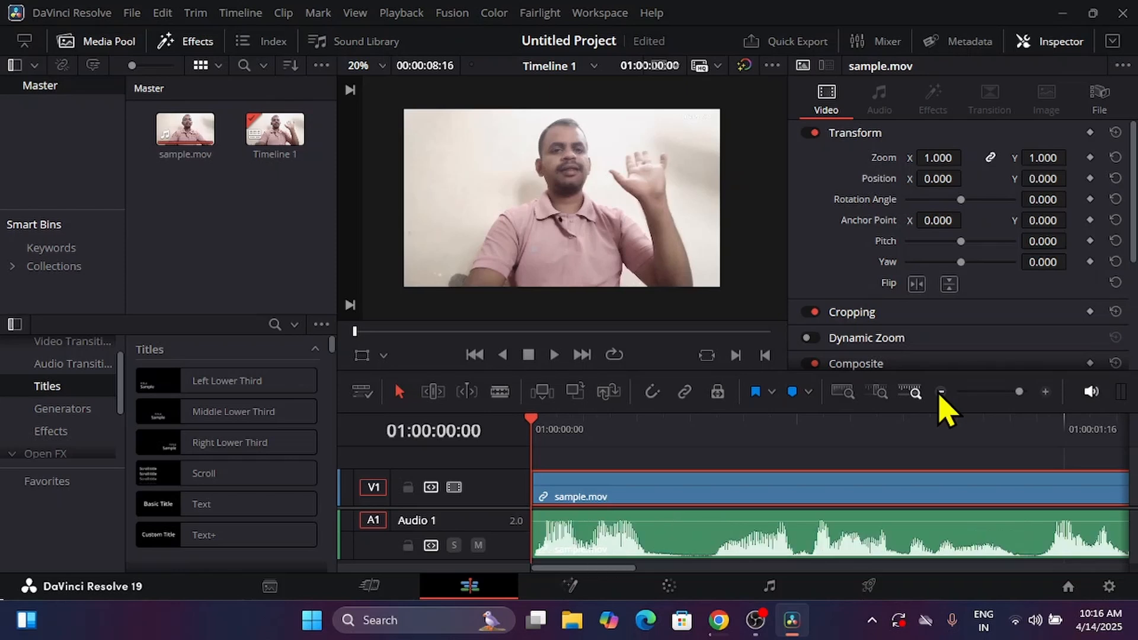
pyautogui.click(941, 392)
pyautogui.click(941, 392)
pyautogui.click(940, 392)
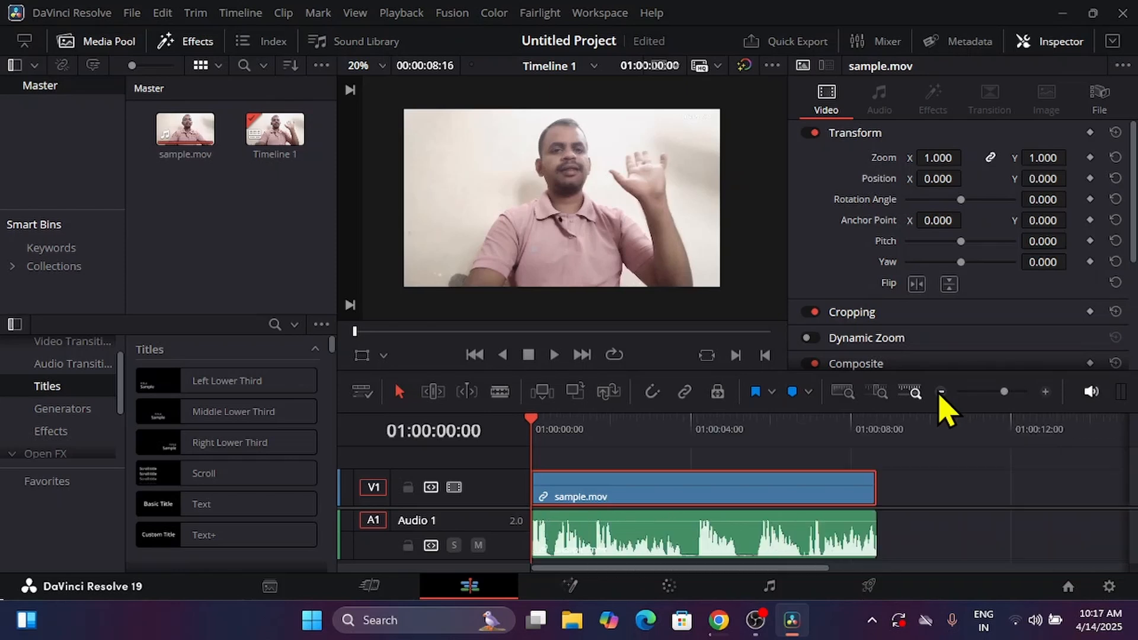
pyautogui.click(1045, 392)
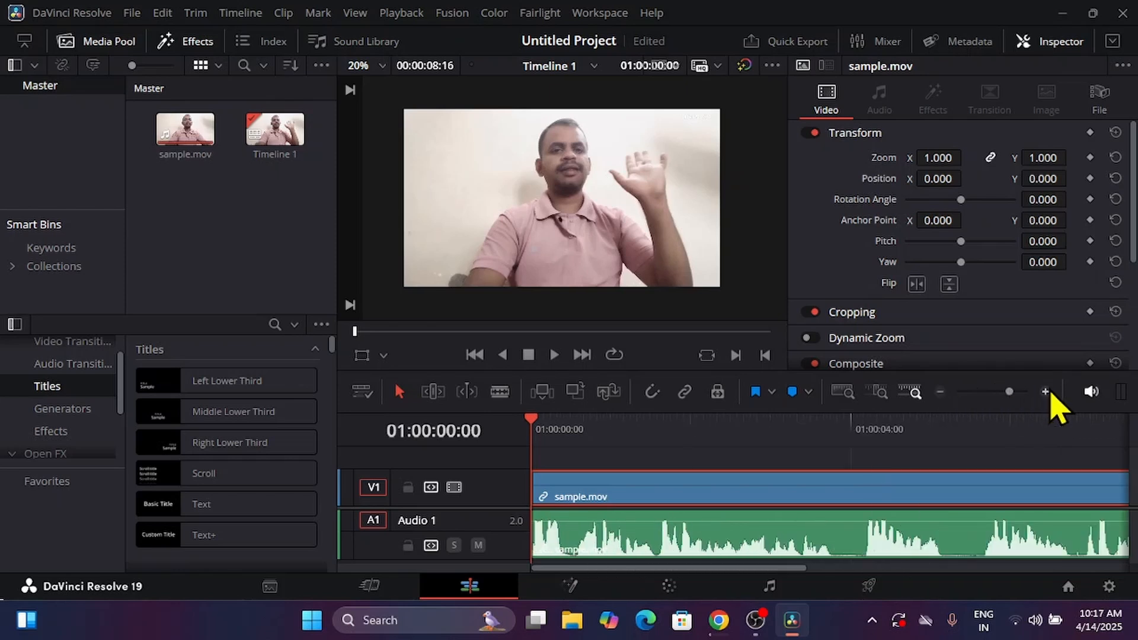
pyautogui.click(941, 391)
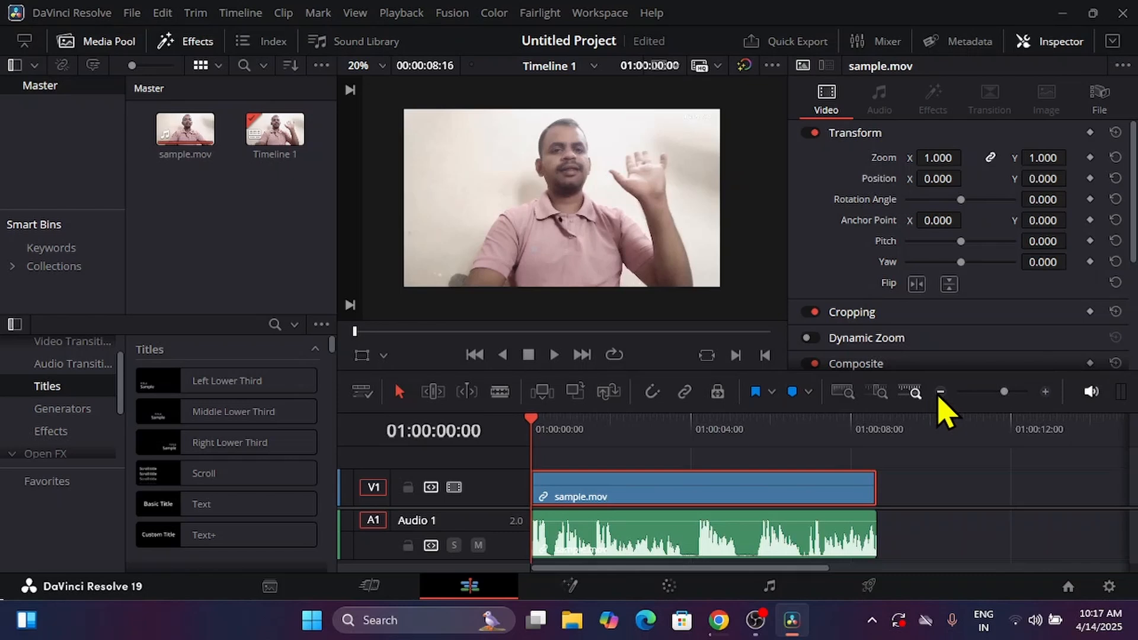
pyautogui.click(1045, 392)
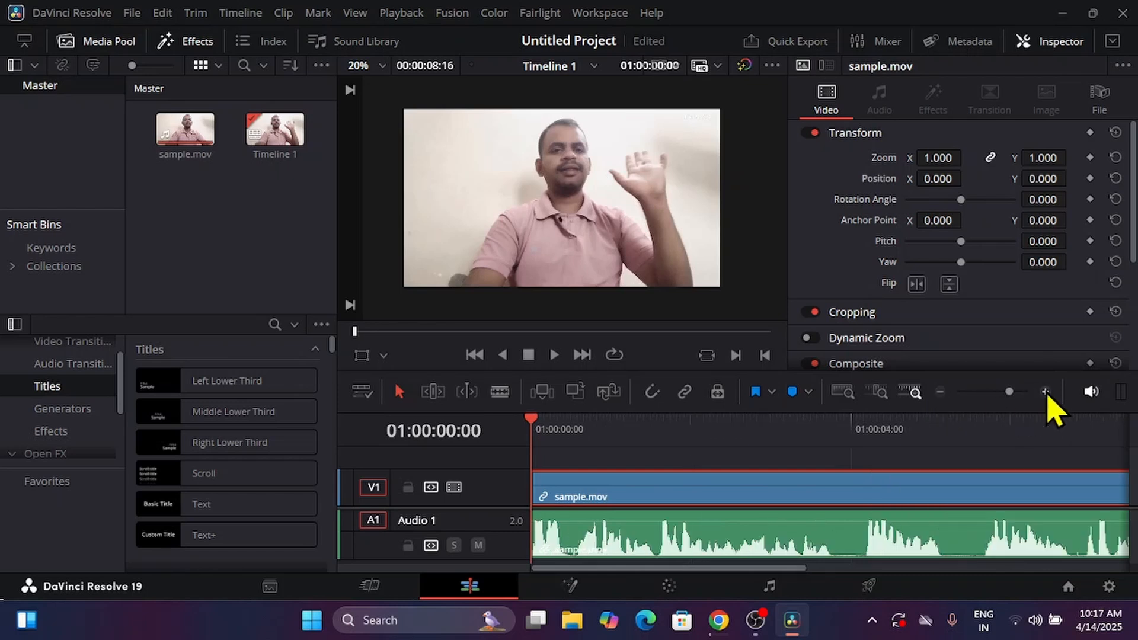
pyautogui.click(940, 391)
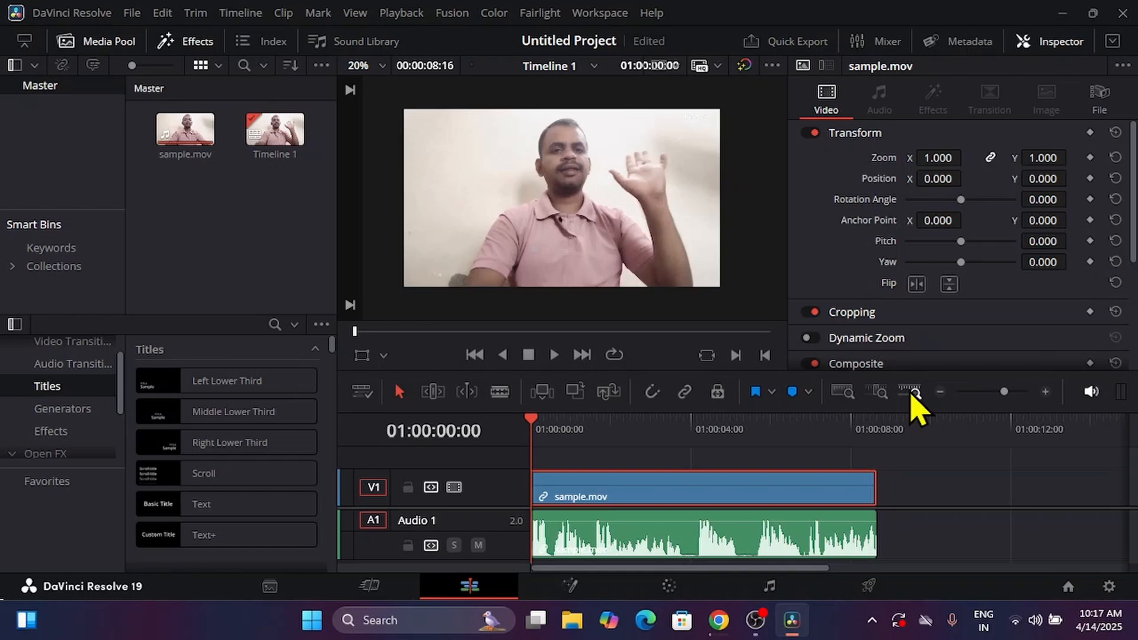
pyautogui.click(940, 392)
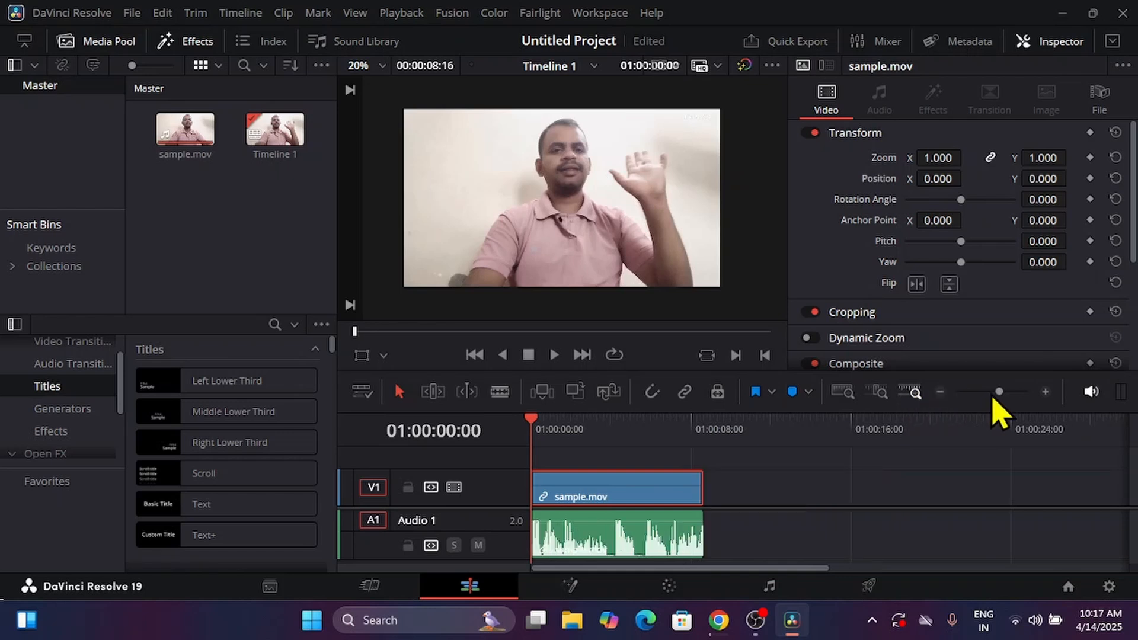
pyautogui.click(1044, 392)
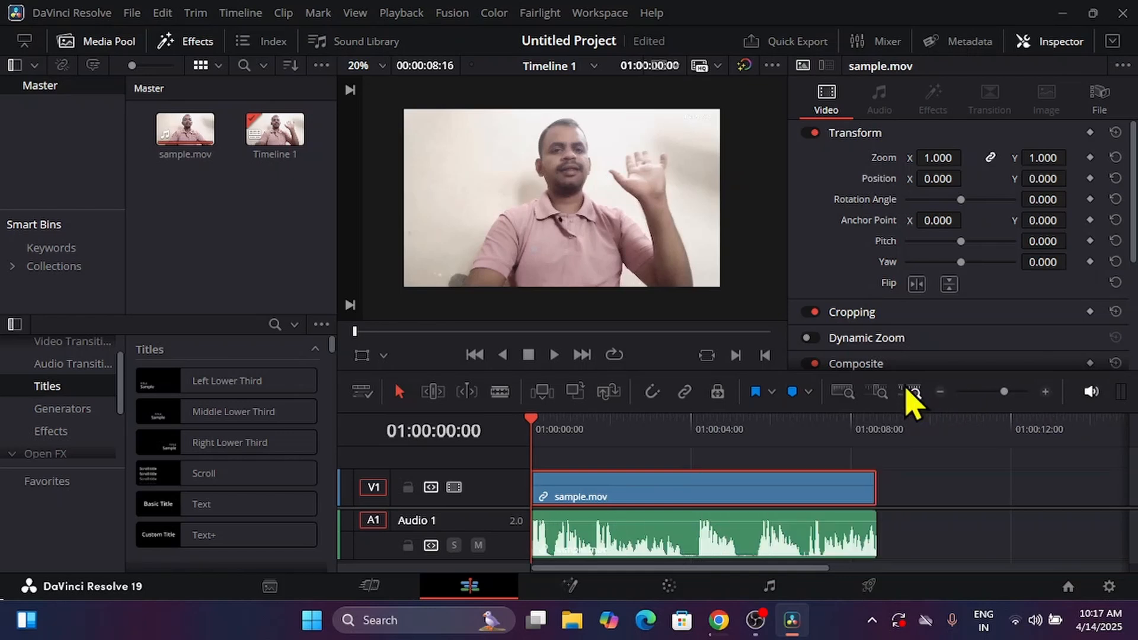
# - Compare the timeline's detail zoom, full extent zoom and closer manual zoom on the sample.mov clip
pyautogui.click(877, 391)
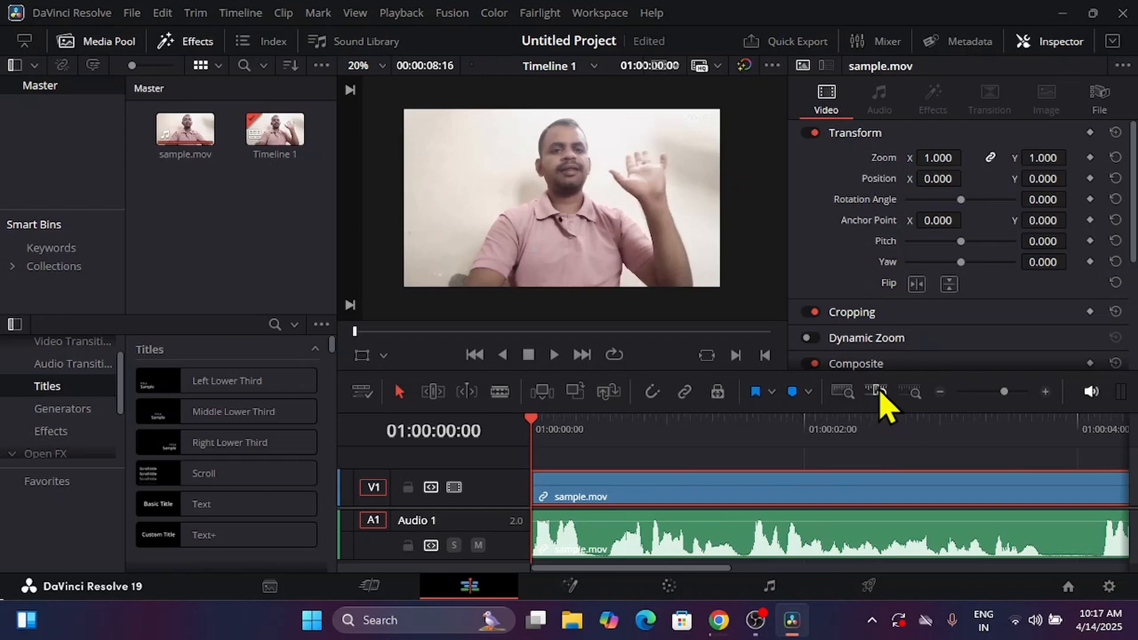
pyautogui.click(846, 398)
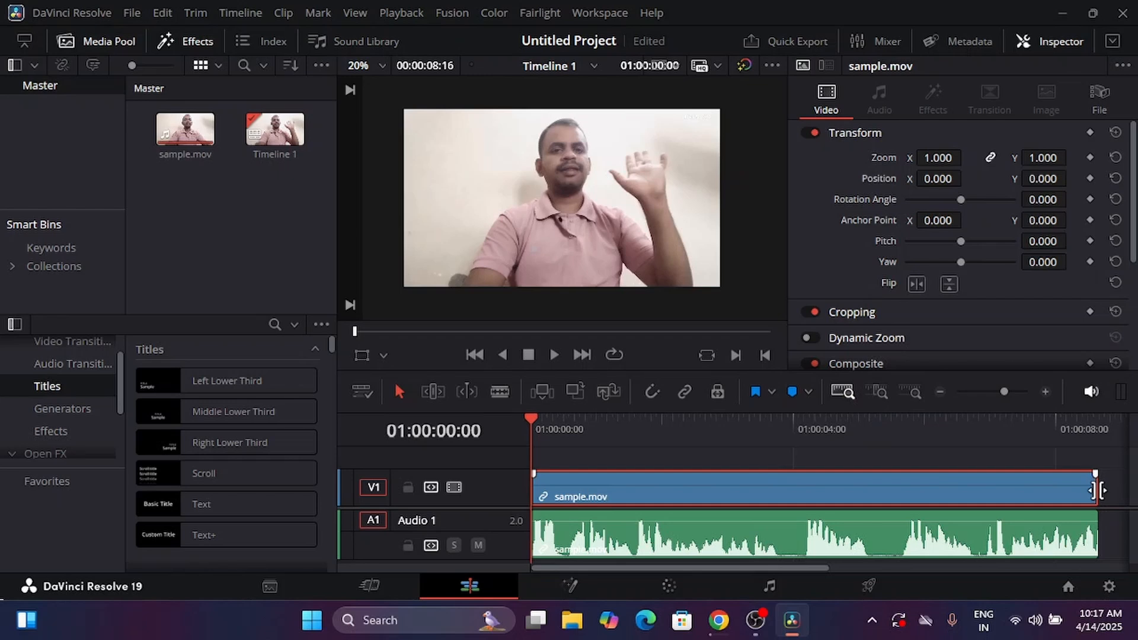
pyautogui.click(1045, 391)
pyautogui.click(1044, 392)
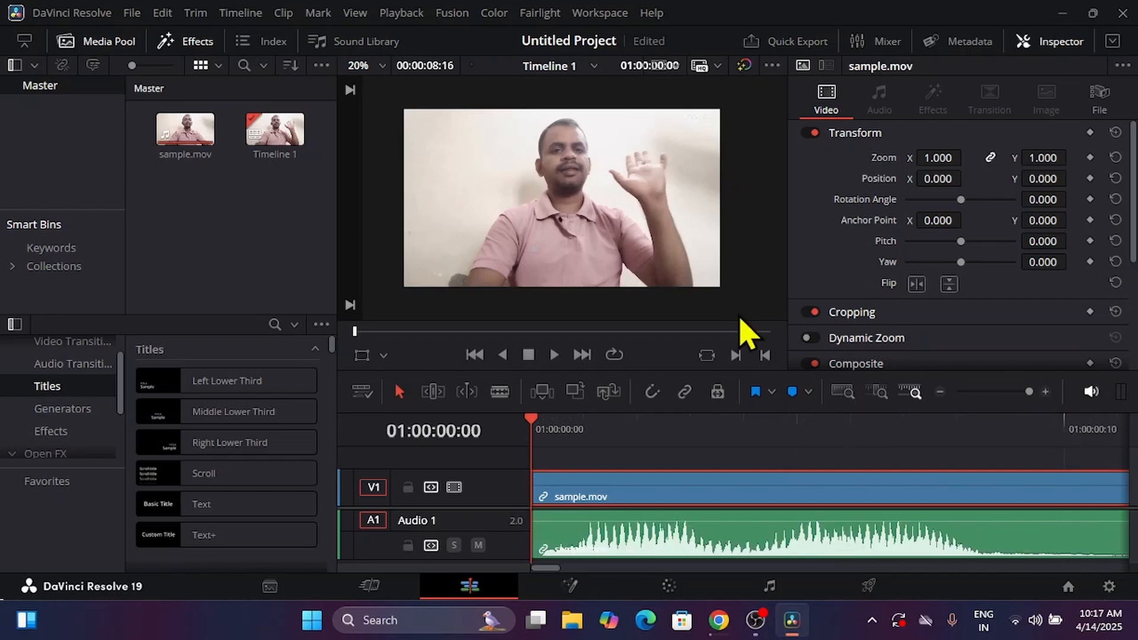
# - Import the sample2 MOV file from the Downloads folder into the media pool
pyautogui.rightClick(233, 232)
pyautogui.click(157, 198)
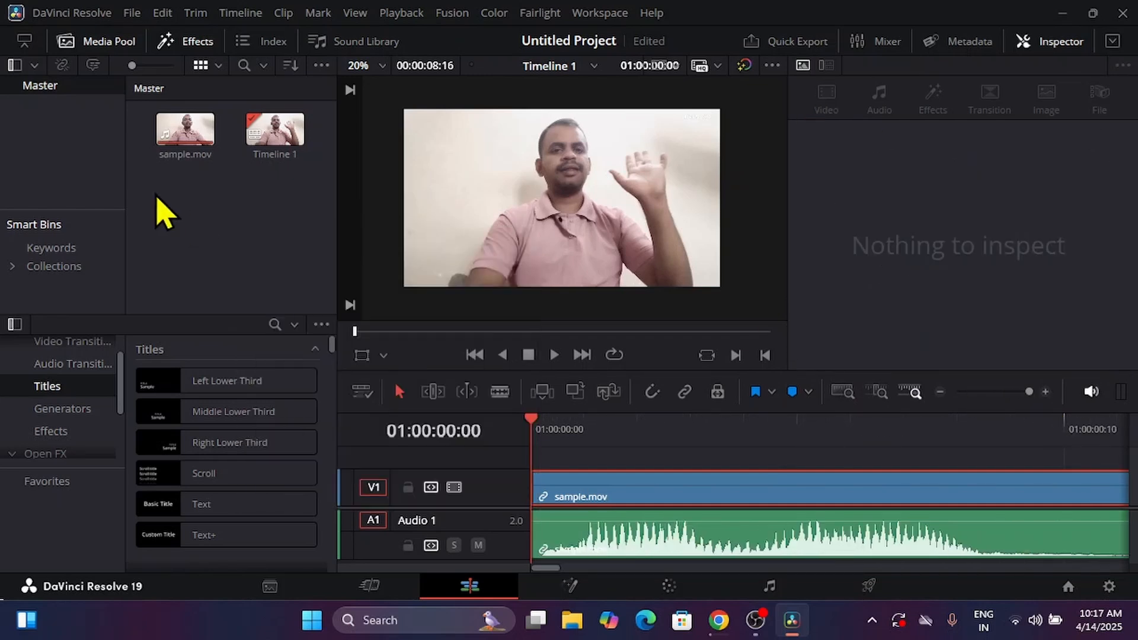
pyautogui.doubleClick(156, 195)
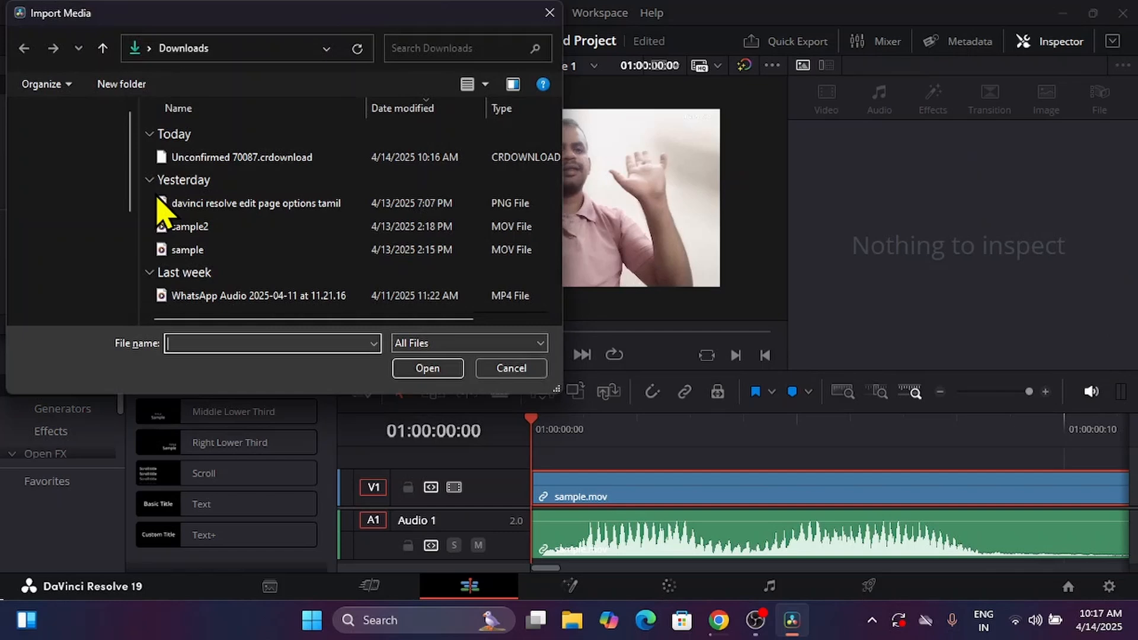
pyautogui.click(301, 232)
pyautogui.doubleClick(302, 233)
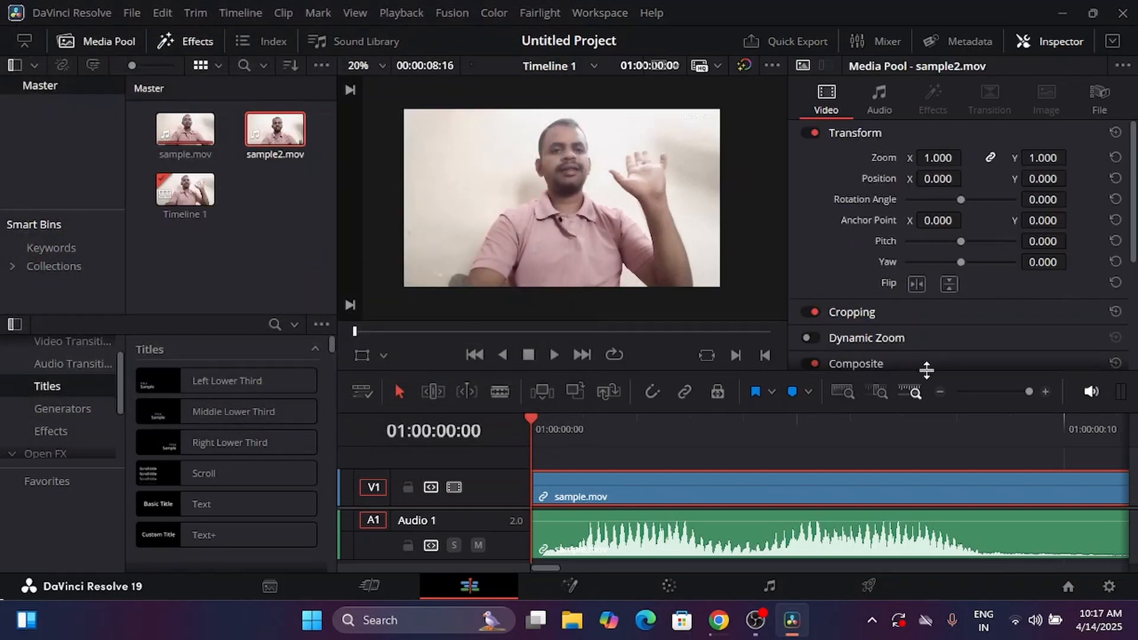
# - Place sample2.mov on the timeline directly after the sample.mov clip
pyautogui.click(938, 394)
pyautogui.click(940, 392)
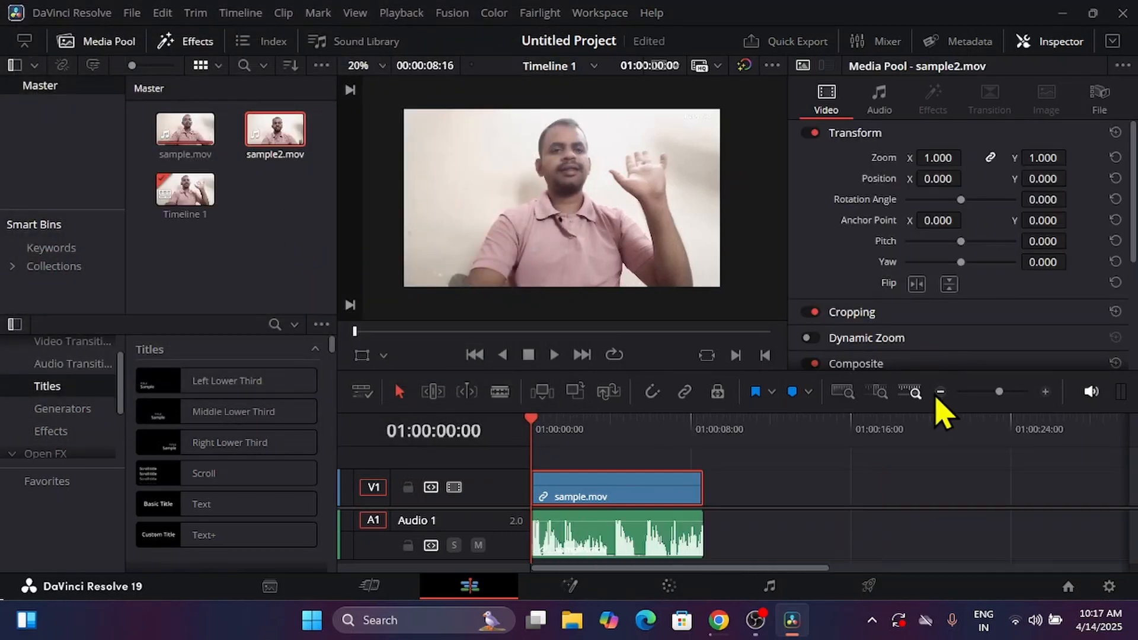
pyautogui.moveTo(268, 140); pyautogui.dragTo(709, 498)
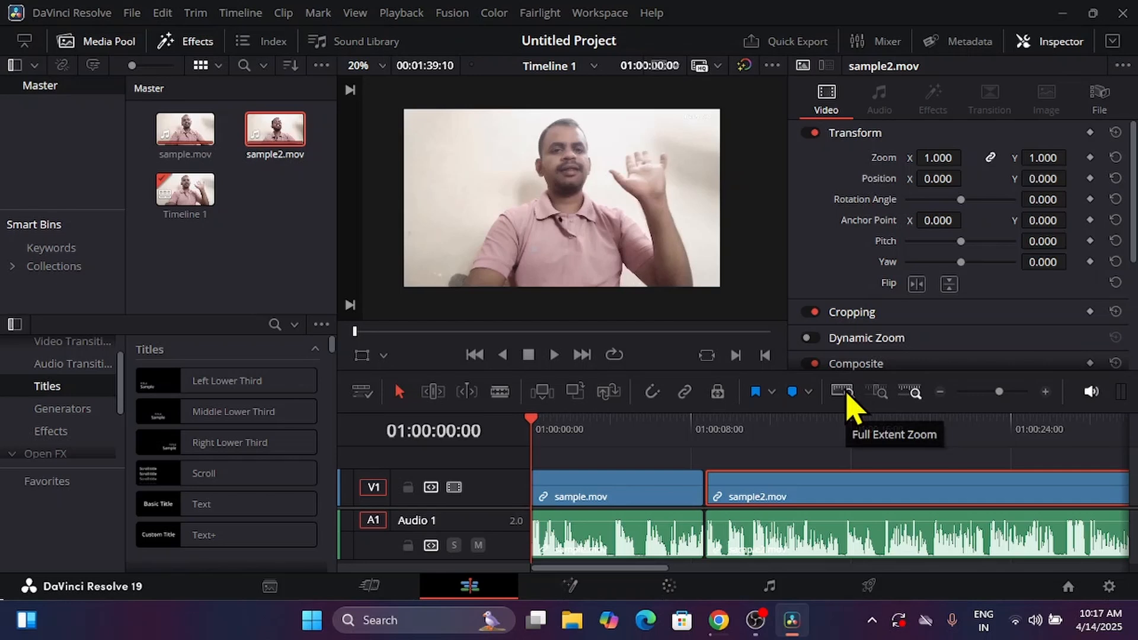
# - Fit both clips in the timeline with full extent zoom, select the audio part of sample2.mov and clear the selection
pyautogui.click(845, 394)
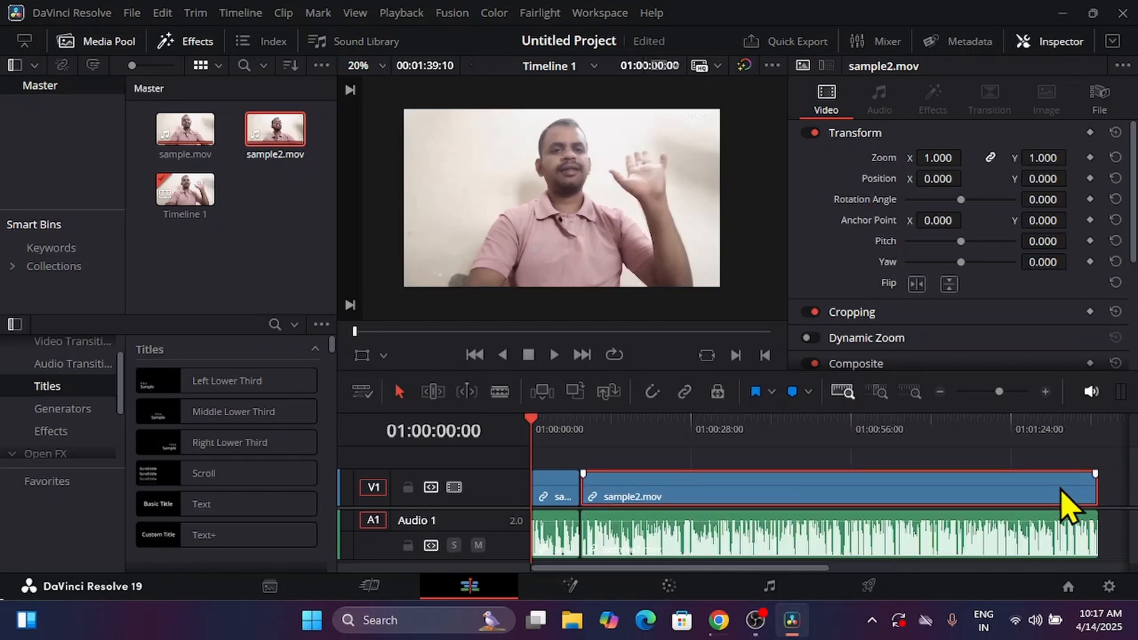
pyautogui.click(1068, 547)
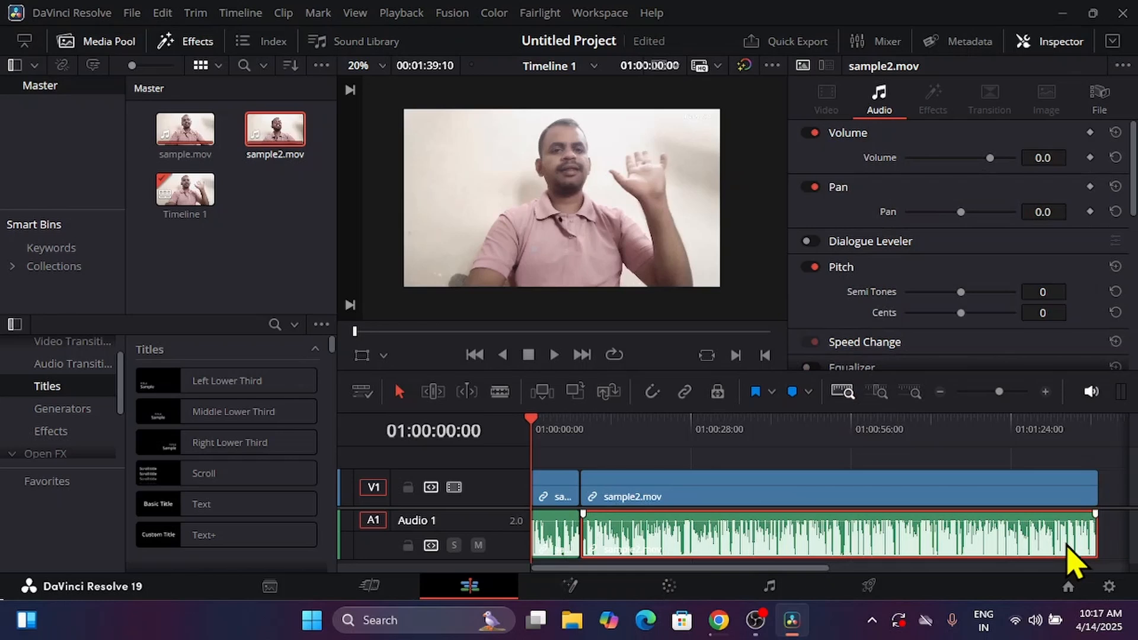
pyautogui.click(1097, 465)
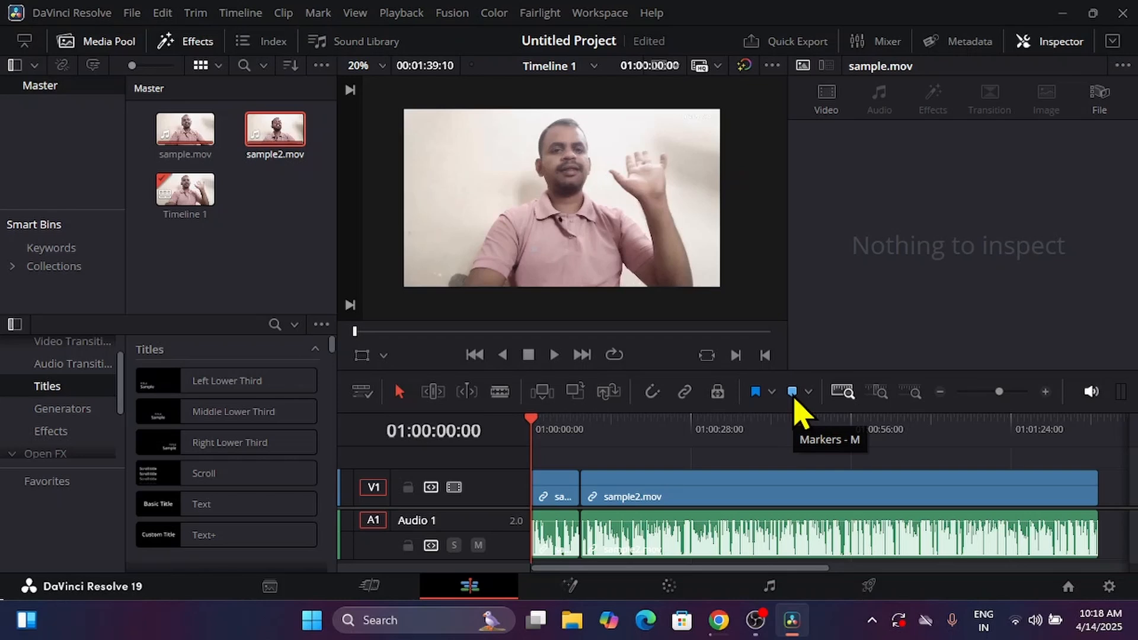
# - Add a blue marker to the sample2.mov video clip at 01:00:22:17
pyautogui.moveTo(536, 436); pyautogui.dragTo(660, 439)
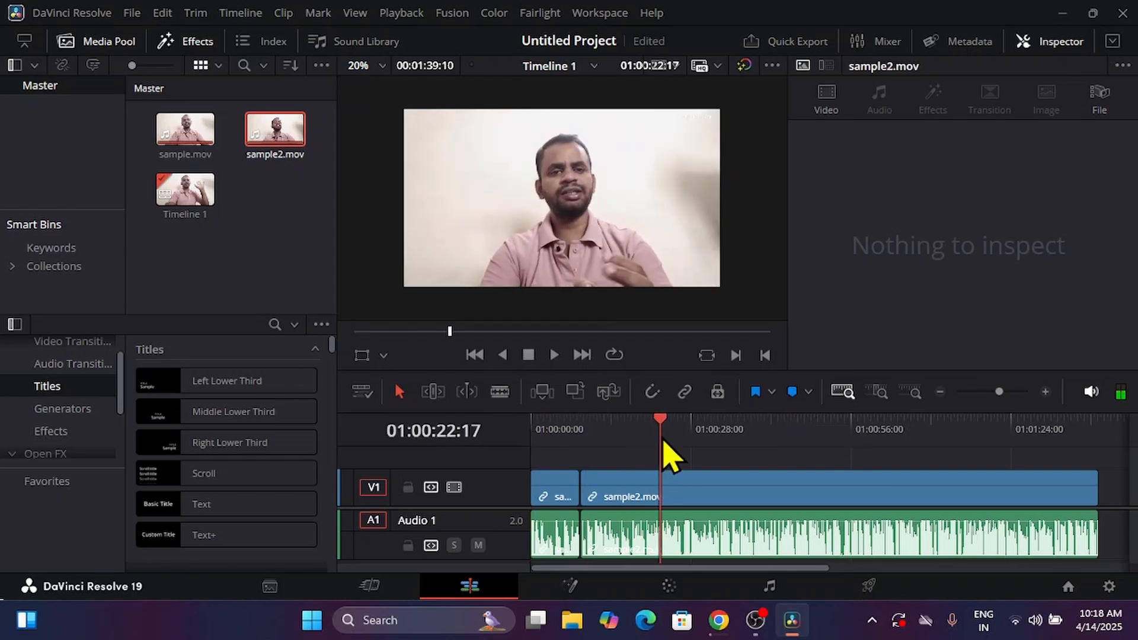
pyautogui.click(671, 489)
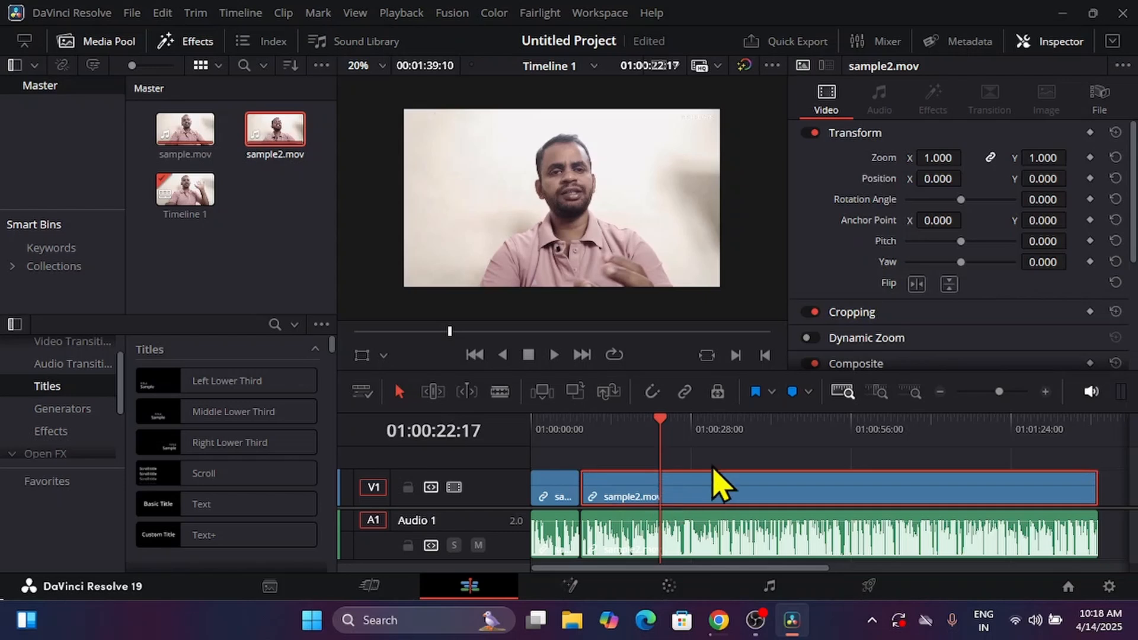
pyautogui.click(792, 395)
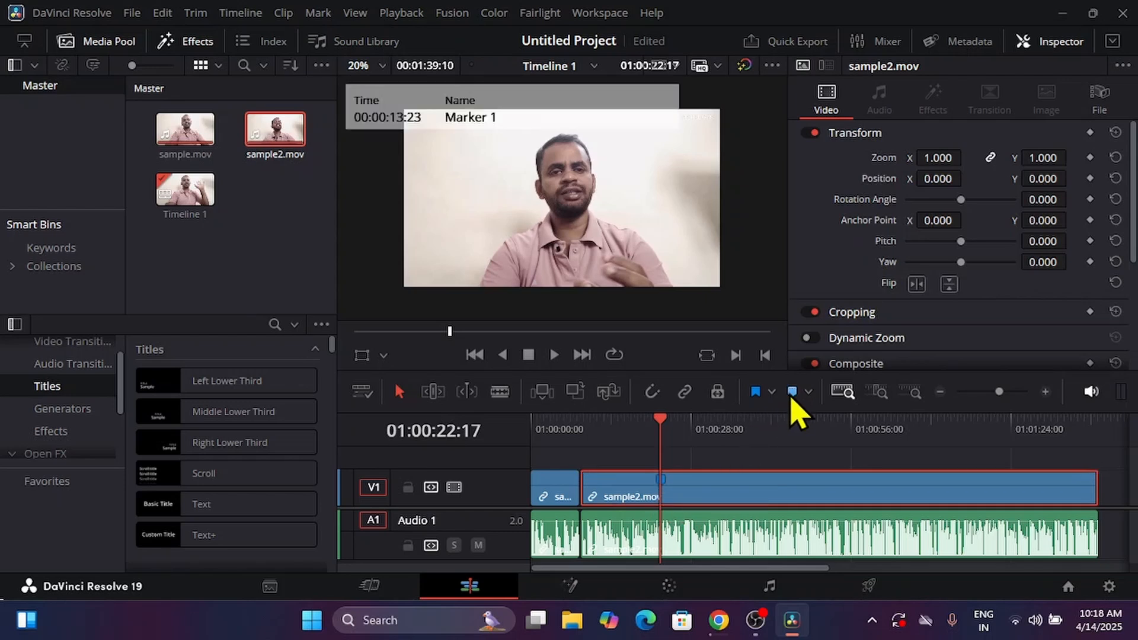
# - Name the clip marker "Change Image" and give it the note "Please Change sun image to moon image"
pyautogui.doubleClick(662, 485)
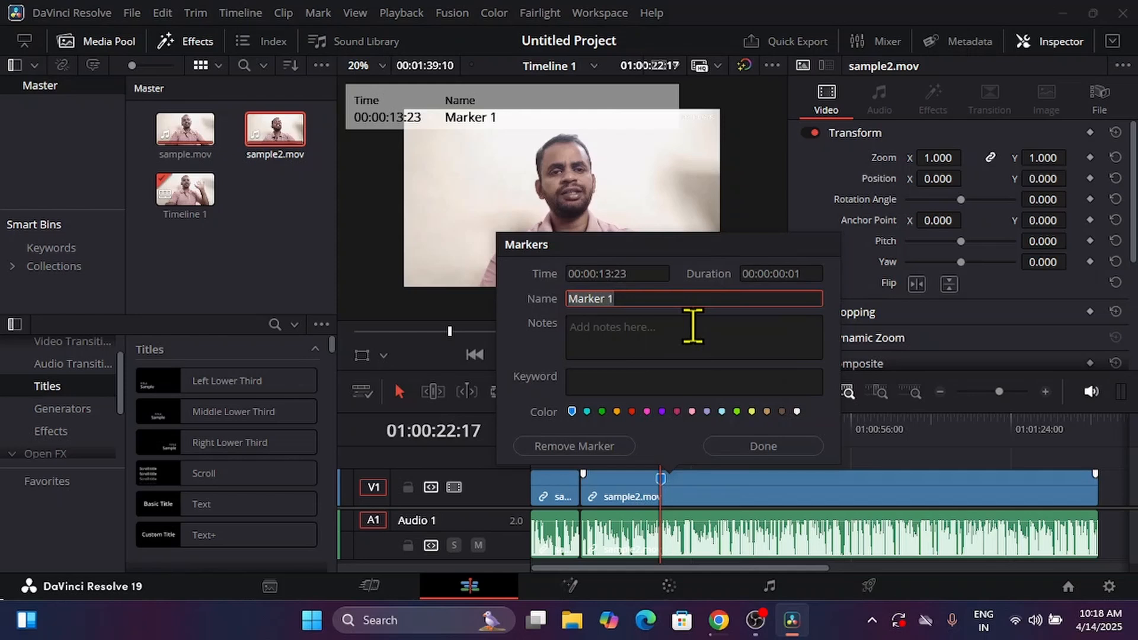
pyautogui.write('Change Image')
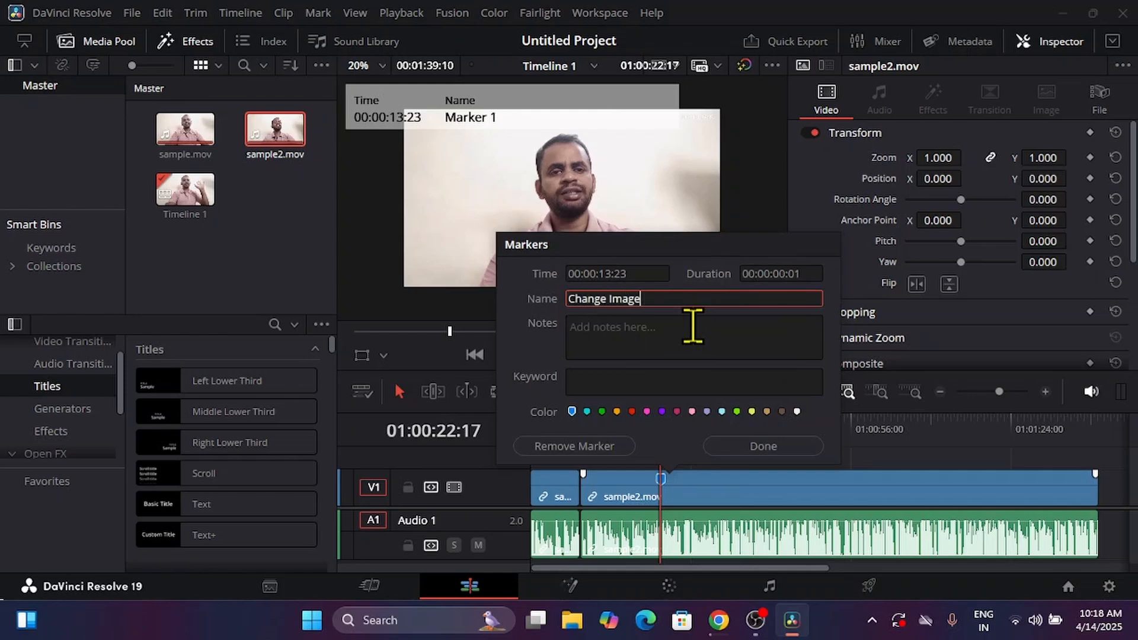
pyautogui.click(692, 336)
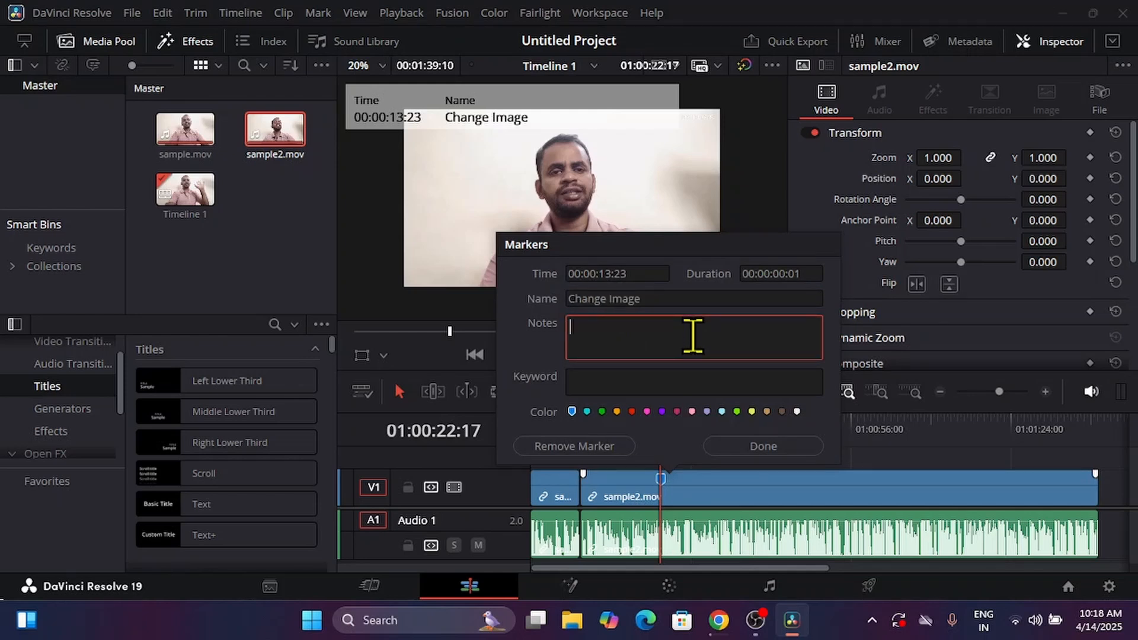
pyautogui.write('Please Change sun image')
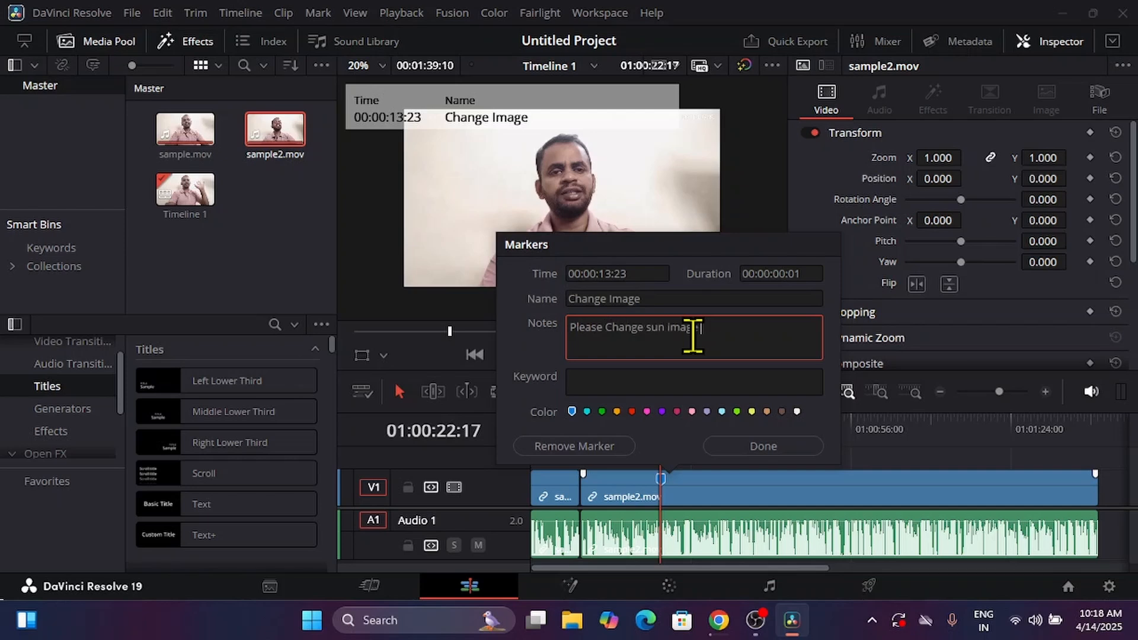
pyautogui.write(' to moon iamage')
pyautogui.press('BackSpace')
pyautogui.press('BackSpace')
pyautogui.press('BackSpace')
pyautogui.press('BackSpace')
pyautogui.press('BackSpace')
pyautogui.press('BackSpace')
pyautogui.write('image')
pyautogui.click(748, 447)
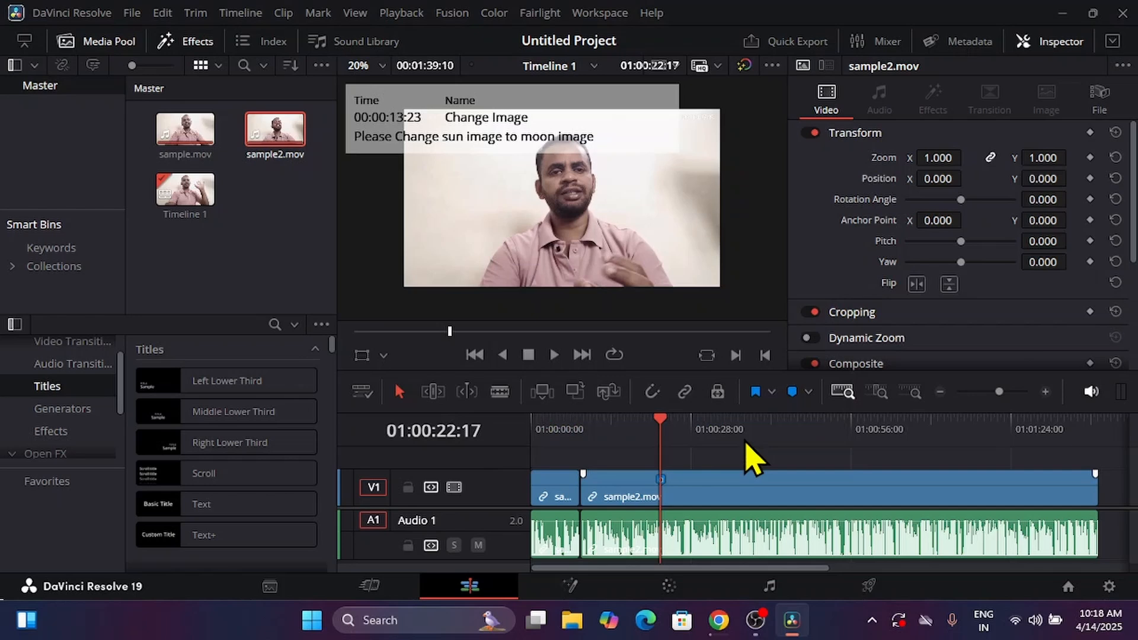
# - Reopen the Change Image marker, review its note text and close its settings
pyautogui.doubleClick(663, 481)
pyautogui.click(737, 343)
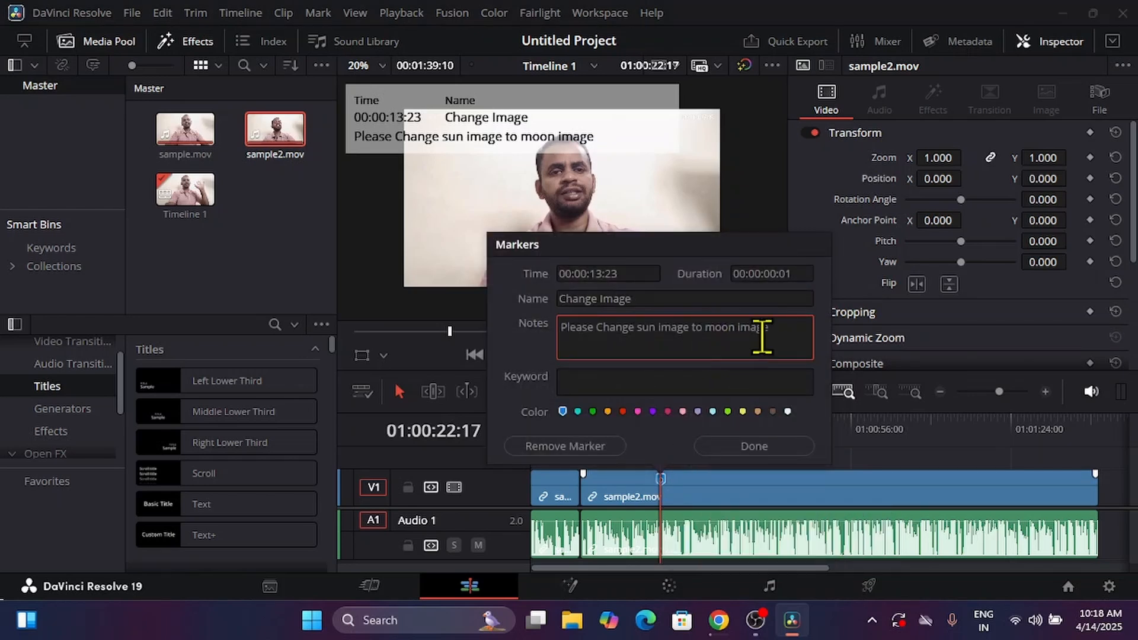
pyautogui.moveTo(798, 326); pyautogui.dragTo(560, 324)
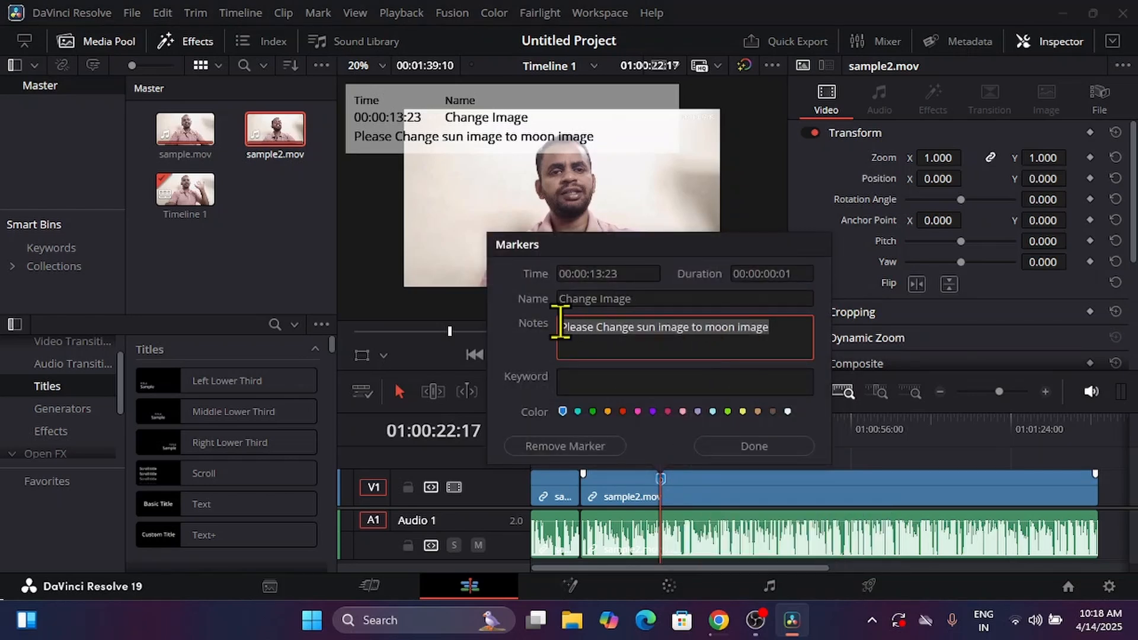
pyautogui.click(748, 449)
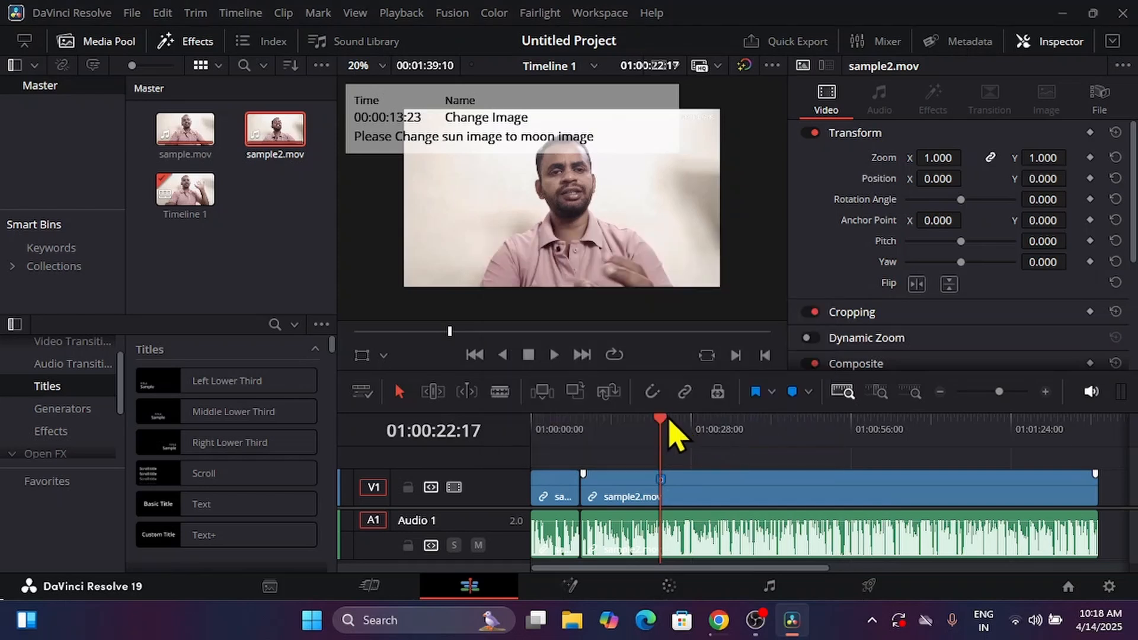
# - Add a yellow marker to the timeline at 01:00:43:13
pyautogui.moveTo(668, 421); pyautogui.dragTo(780, 440)
pyautogui.click(807, 396)
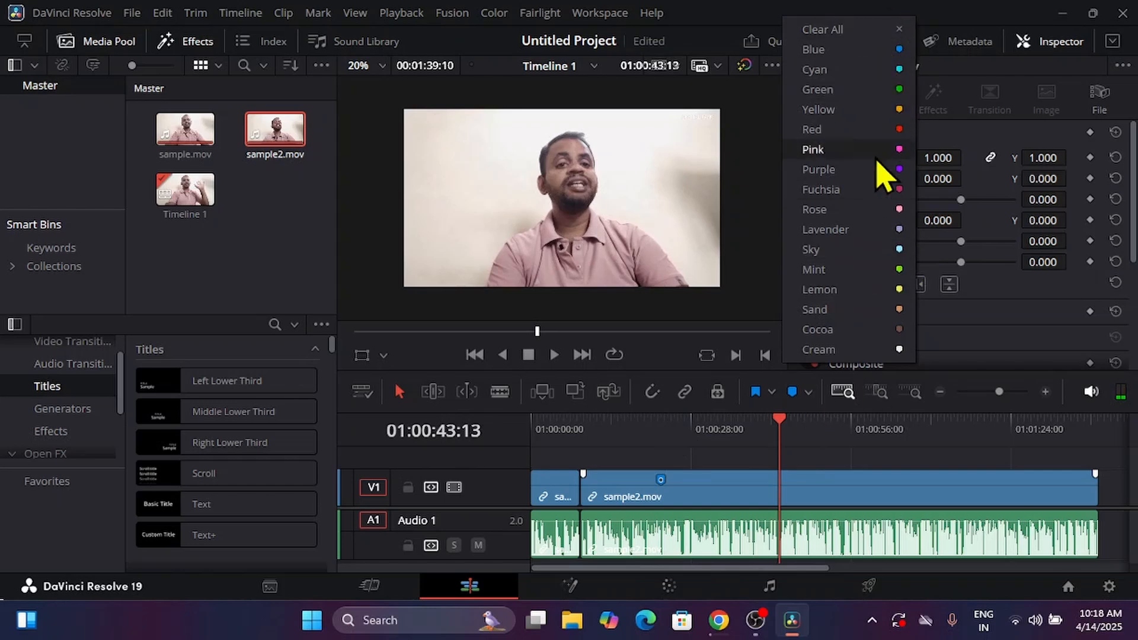
pyautogui.click(900, 117)
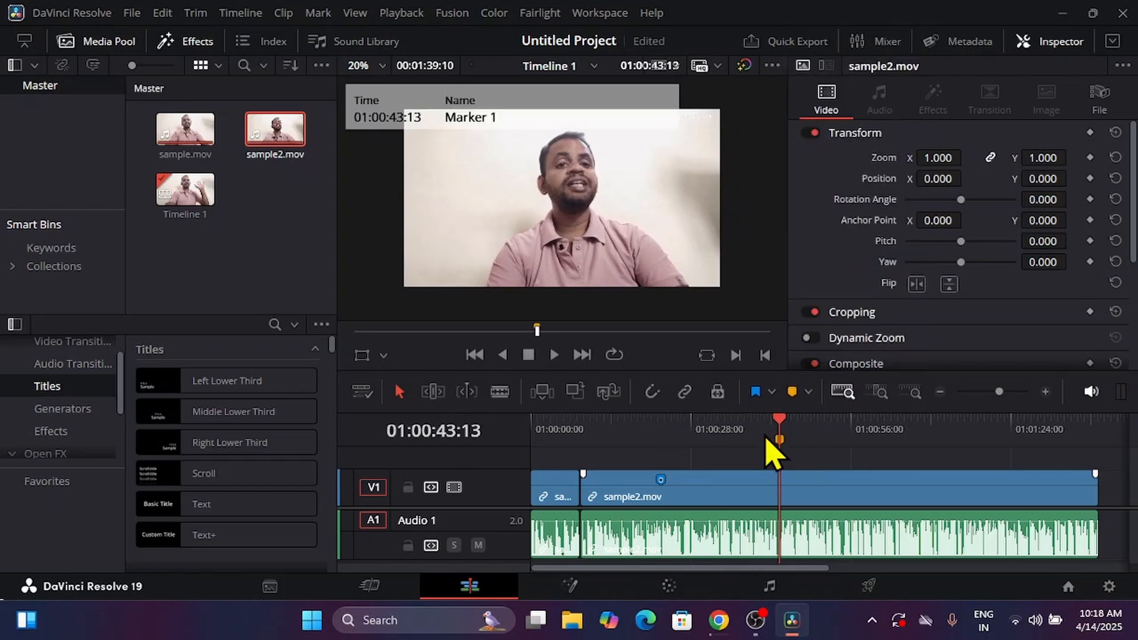
# - Set the playhead at 01:00:22:14 and select the video and audio parts of sample2.mov separately in turn
pyautogui.moveTo(779, 429)
pyautogui.mouseDown()
pyautogui.moveTo(629, 456)
pyautogui.moveTo(737, 483)
pyautogui.moveTo(838, 488)
pyautogui.moveTo(629, 509)
pyautogui.mouseUp()
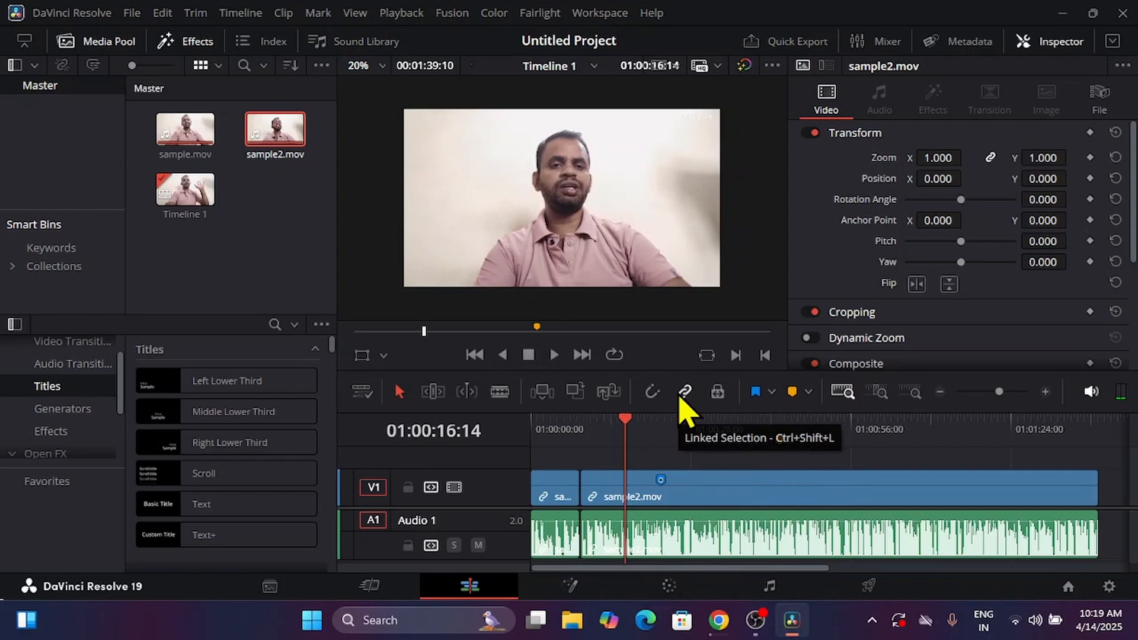
pyautogui.click(661, 462)
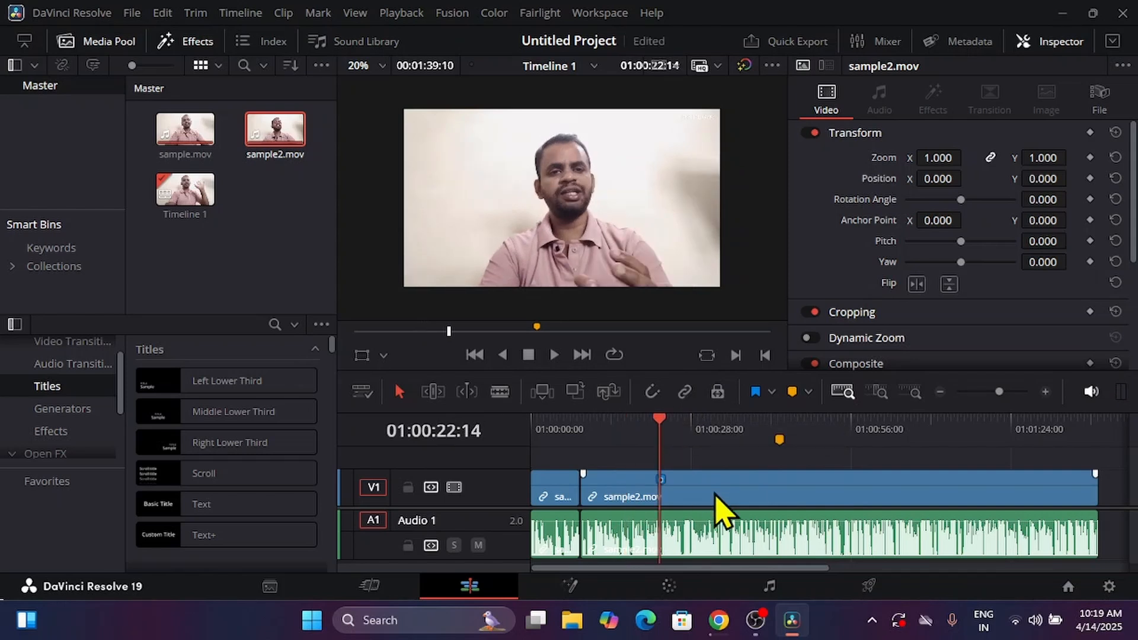
pyautogui.click(714, 495)
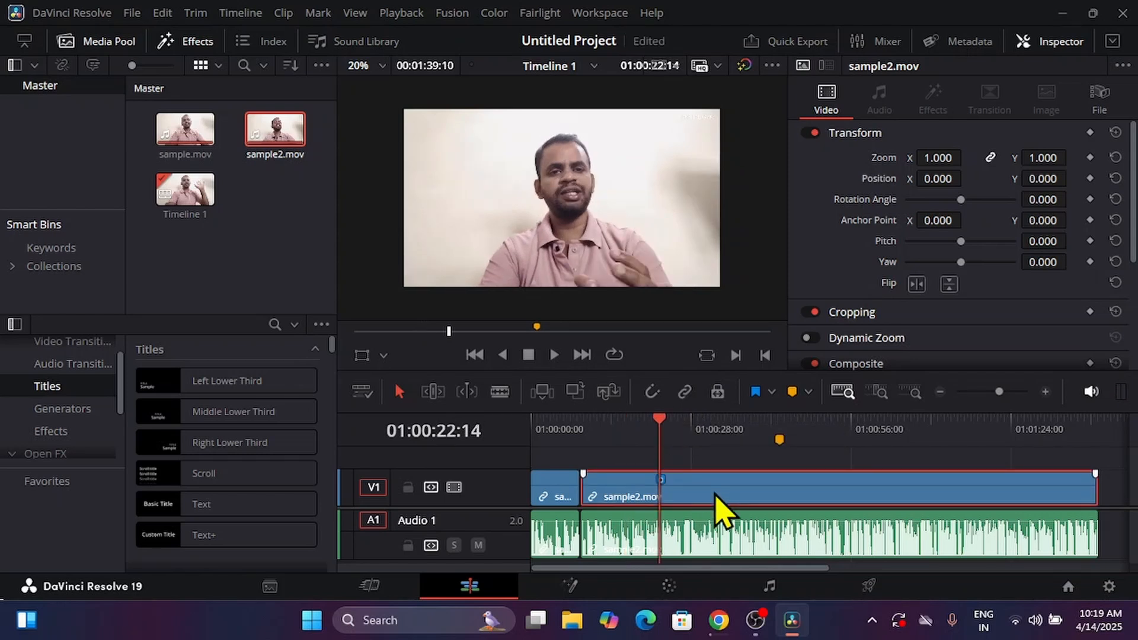
pyautogui.click(714, 534)
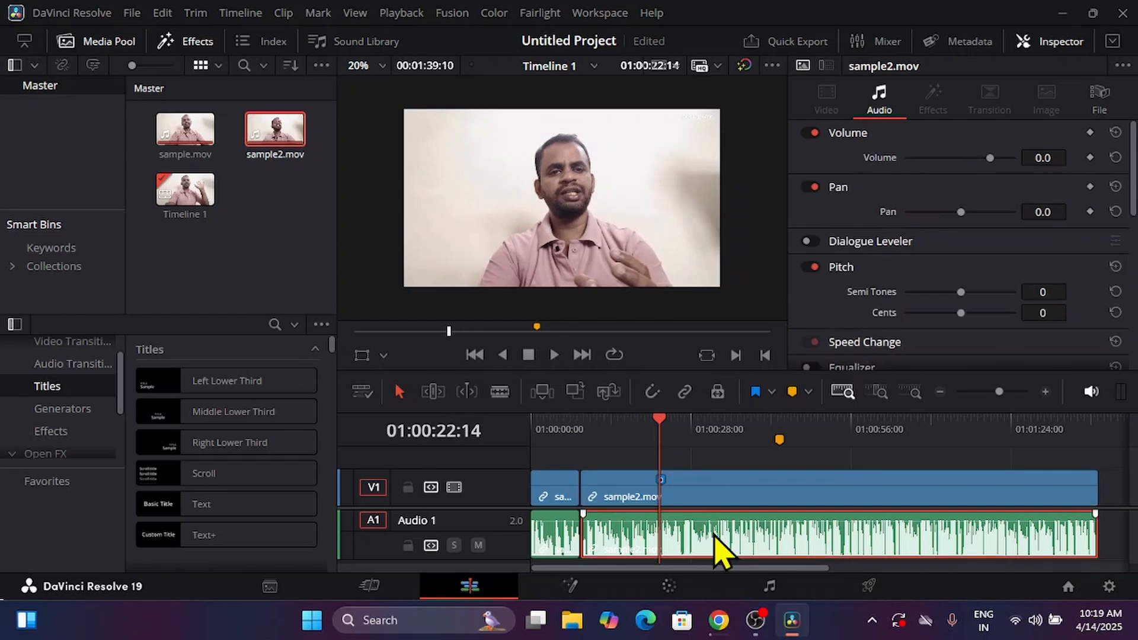
pyautogui.click(721, 491)
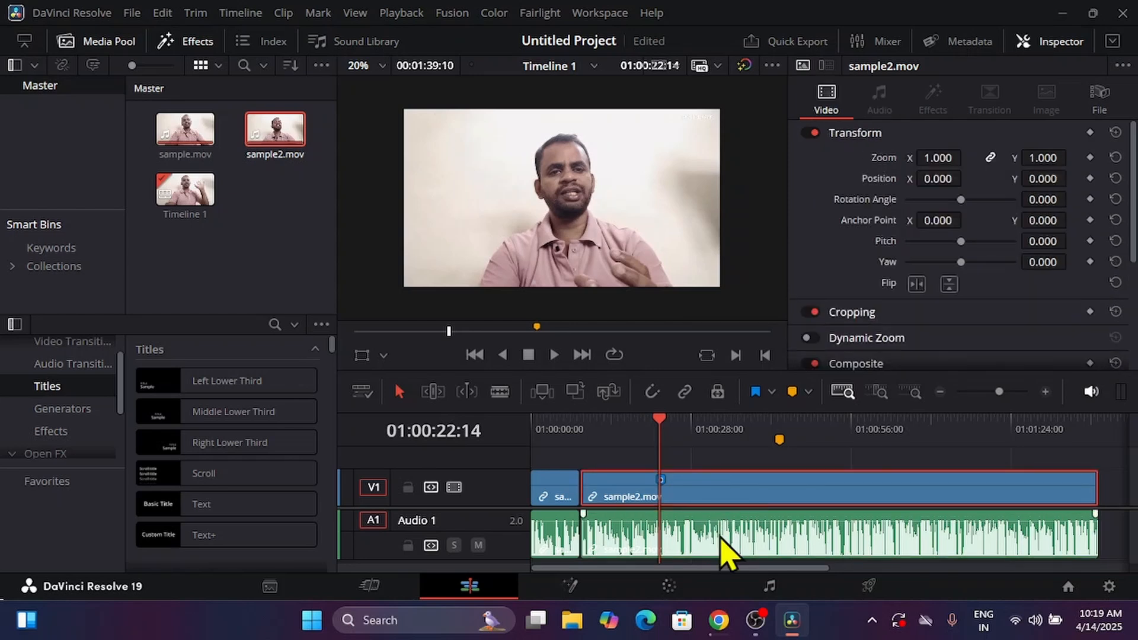
pyautogui.click(719, 544)
pyautogui.click(728, 492)
# - Turn on linked selection and select sample2.mov so its video and audio are picked together
pyautogui.click(685, 393)
pyautogui.click(686, 553)
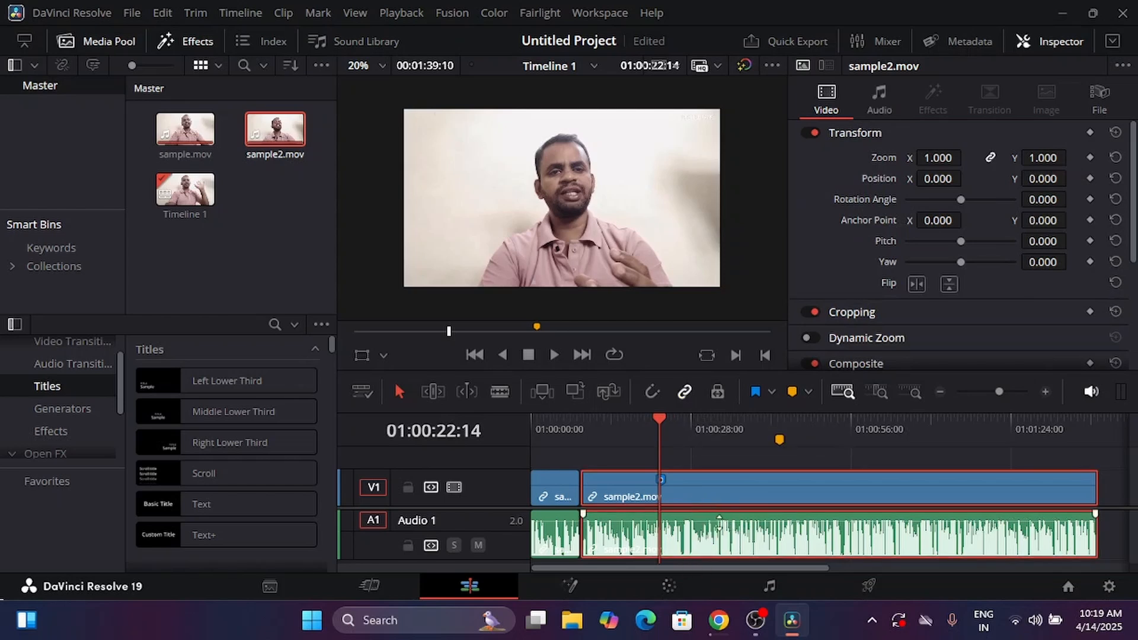
pyautogui.click(723, 459)
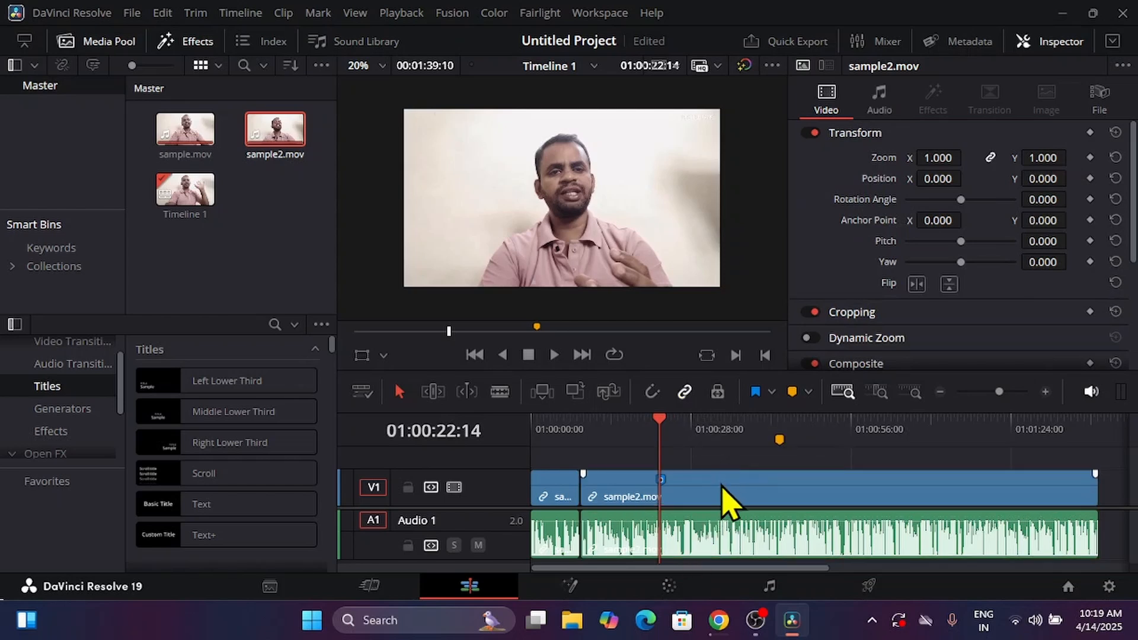
pyautogui.click(722, 487)
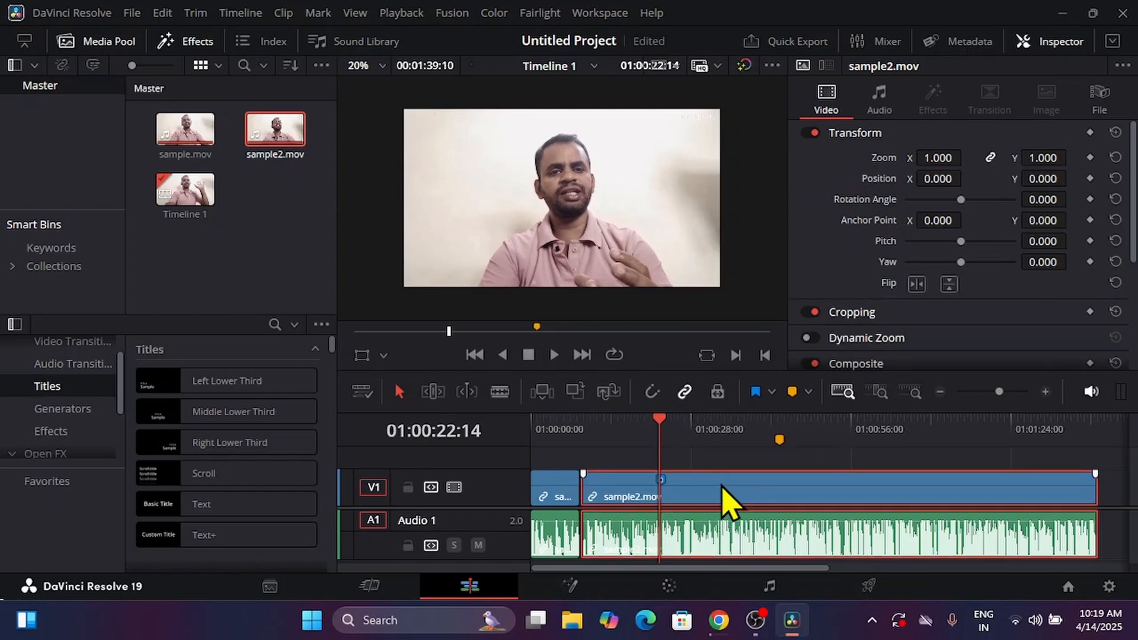
pyautogui.click(774, 460)
pyautogui.click(808, 477)
pyautogui.click(186, 127)
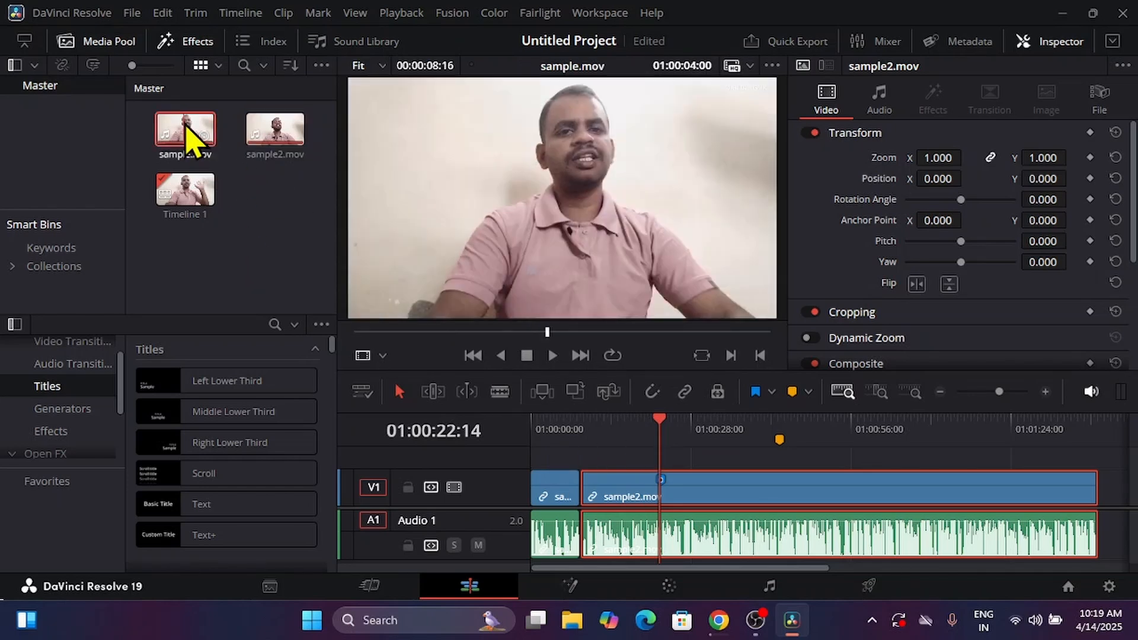
pyautogui.moveTo(187, 127); pyautogui.dragTo(564, 422)
pyautogui.moveTo(713, 450); pyautogui.dragTo(703, 469)
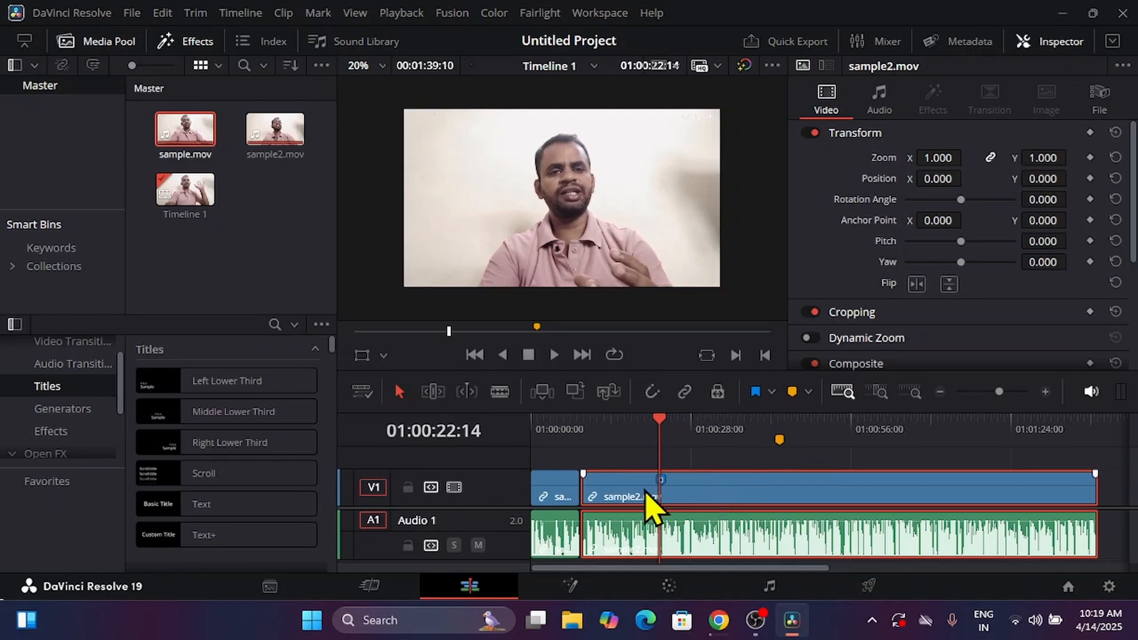
# - Move the linked sample2.mov clip about 3 seconds later on the timeline, leaving a gap after sample.mov
pyautogui.moveTo(650, 504); pyautogui.dragTo(719, 471)
pyautogui.click(684, 392)
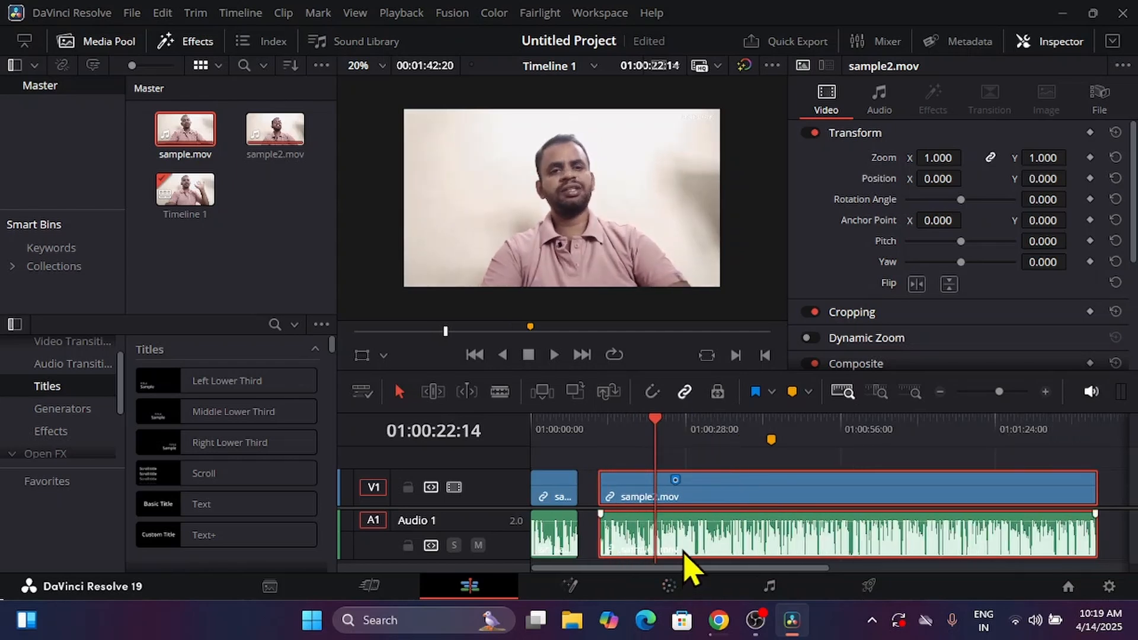
# - Move the linked sample2.mov clip about 18 seconds later on the timeline and back by about 9 seconds
pyautogui.moveTo(686, 552); pyautogui.dragTo(780, 553)
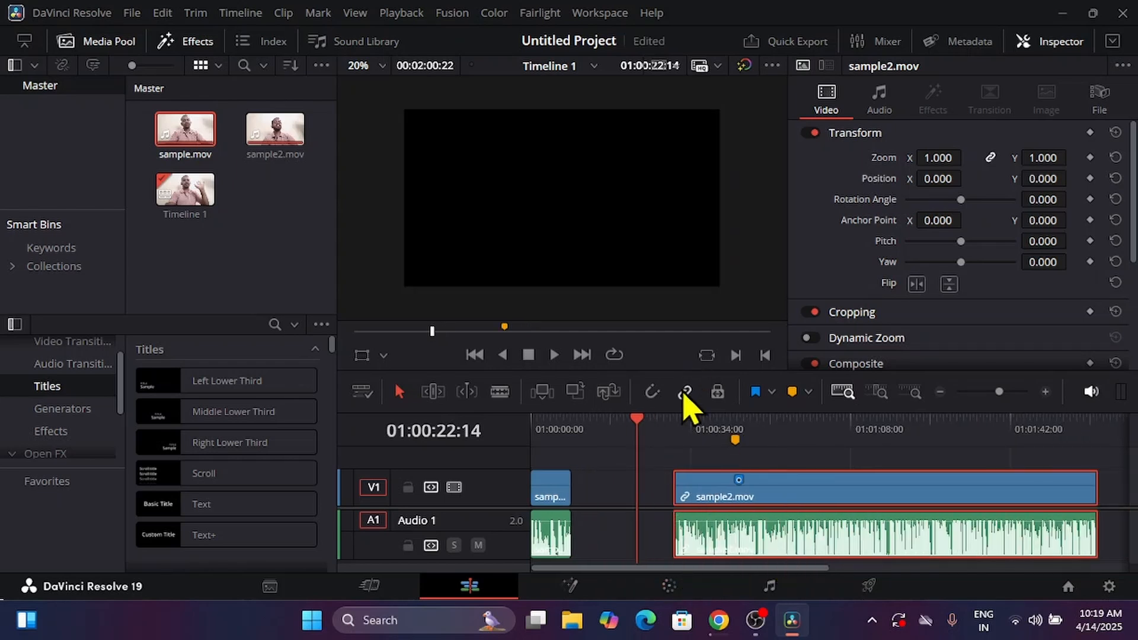
pyautogui.moveTo(705, 495); pyautogui.dragTo(668, 493)
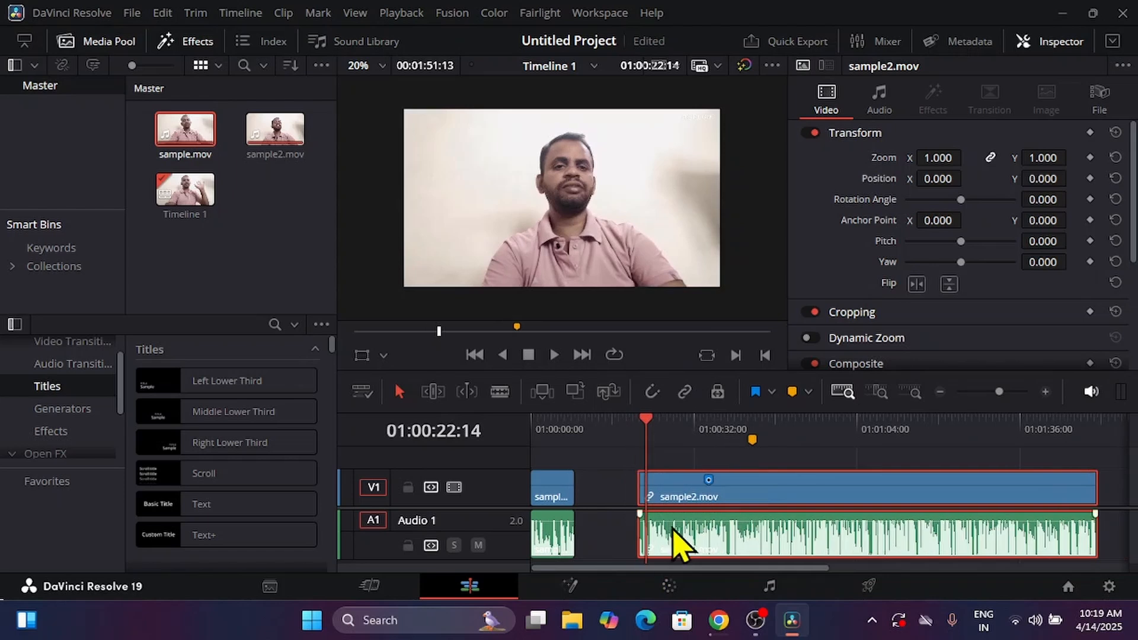
# - With linked selection off, move only the video of sample2.mov about 12 seconds earlier, up to the end of sample.mov
pyautogui.click(671, 460)
pyautogui.click(681, 499)
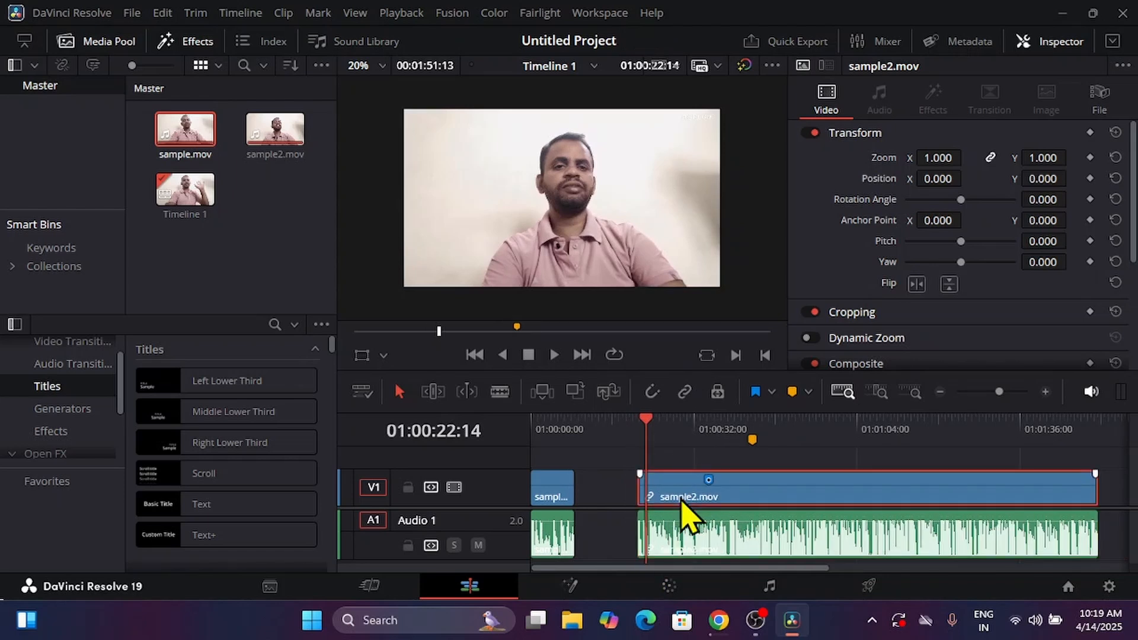
pyautogui.moveTo(681, 499); pyautogui.dragTo(620, 496)
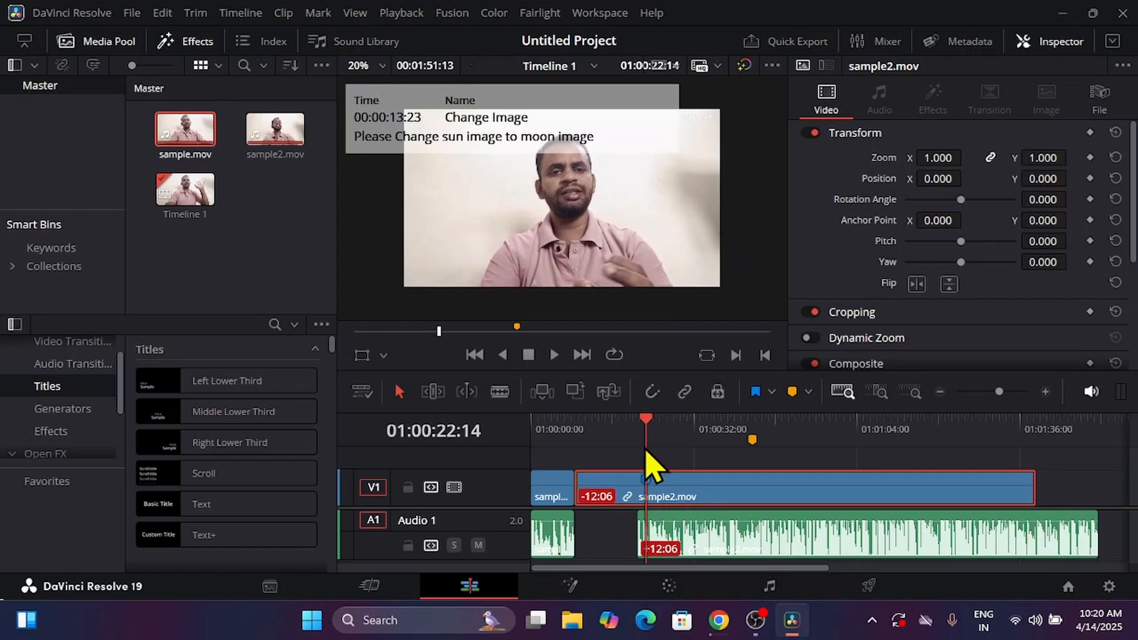
# - Turn on snapping and move the video and audio of sample2.mov separately against the end of sample.mov
pyautogui.click(652, 393)
pyautogui.moveTo(693, 509)
pyautogui.mouseDown()
pyautogui.moveTo(741, 508)
pyautogui.moveTo(705, 511)
pyautogui.moveTo(683, 494)
pyautogui.moveTo(715, 492)
pyautogui.moveTo(703, 492)
pyautogui.mouseUp()
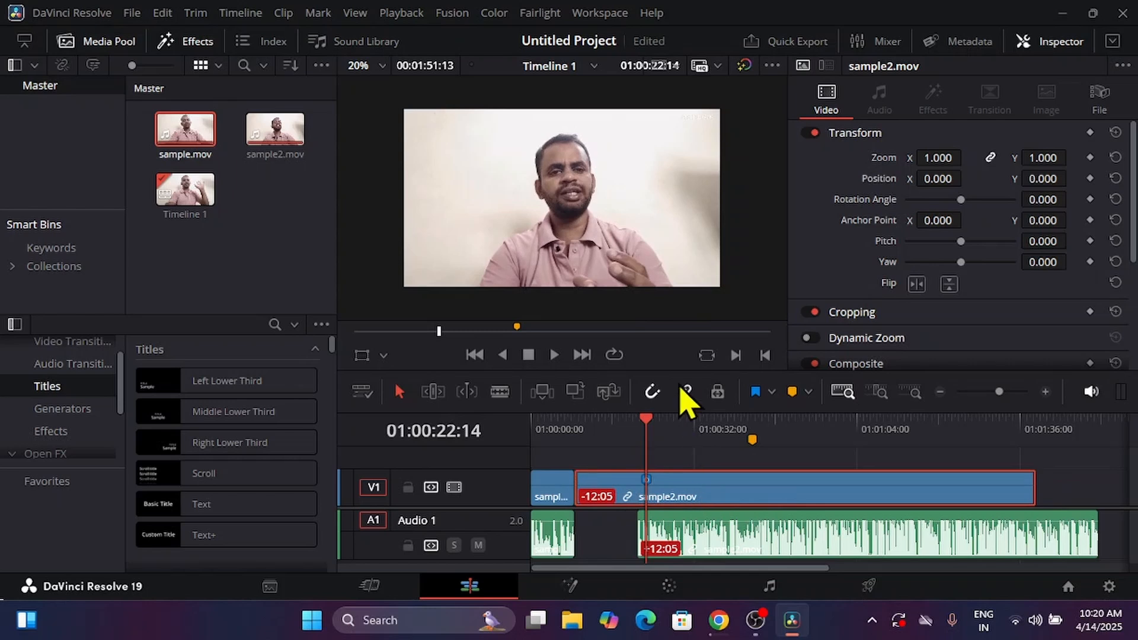
pyautogui.click(652, 391)
pyautogui.moveTo(664, 483); pyautogui.dragTo(682, 504)
pyautogui.click(723, 554)
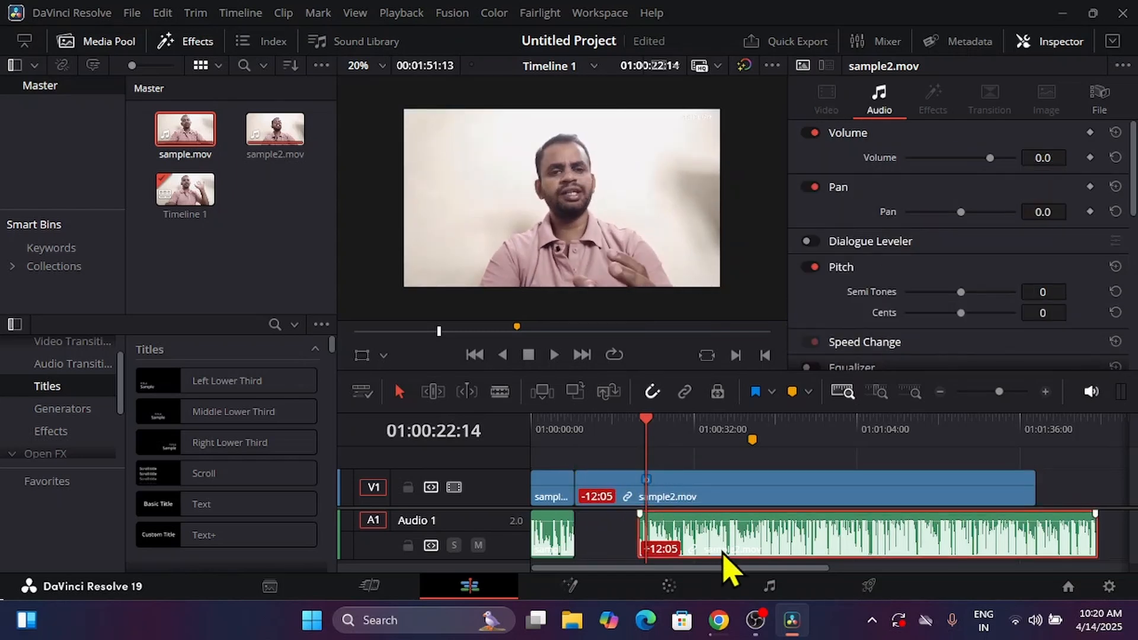
pyautogui.moveTo(729, 566); pyautogui.dragTo(670, 564)
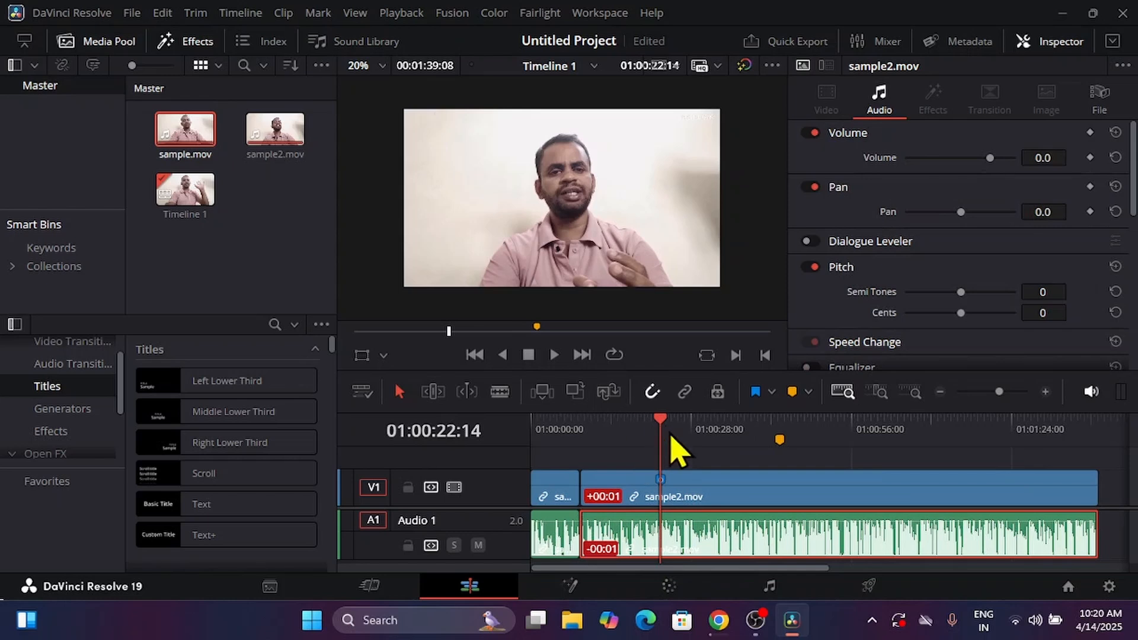
# - Cut the video of sample2.mov with the blade tool at 01:00:30:06, 01:00:45:06 and 01:01:00:17
pyautogui.moveTo(664, 427); pyautogui.dragTo(574, 419)
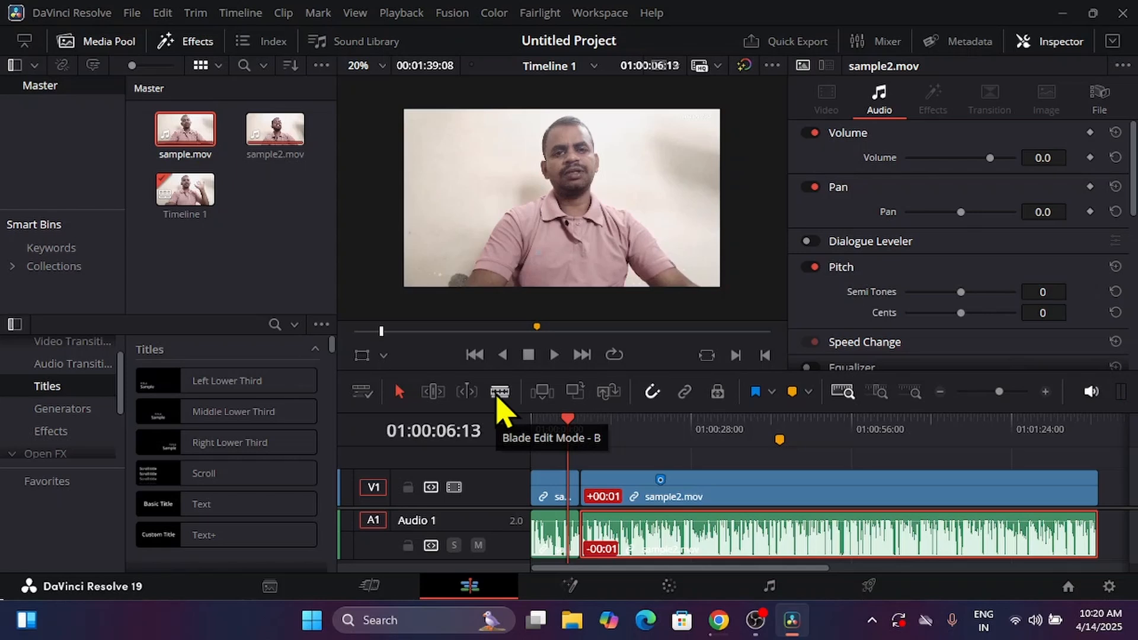
pyautogui.moveTo(573, 424); pyautogui.dragTo(706, 444)
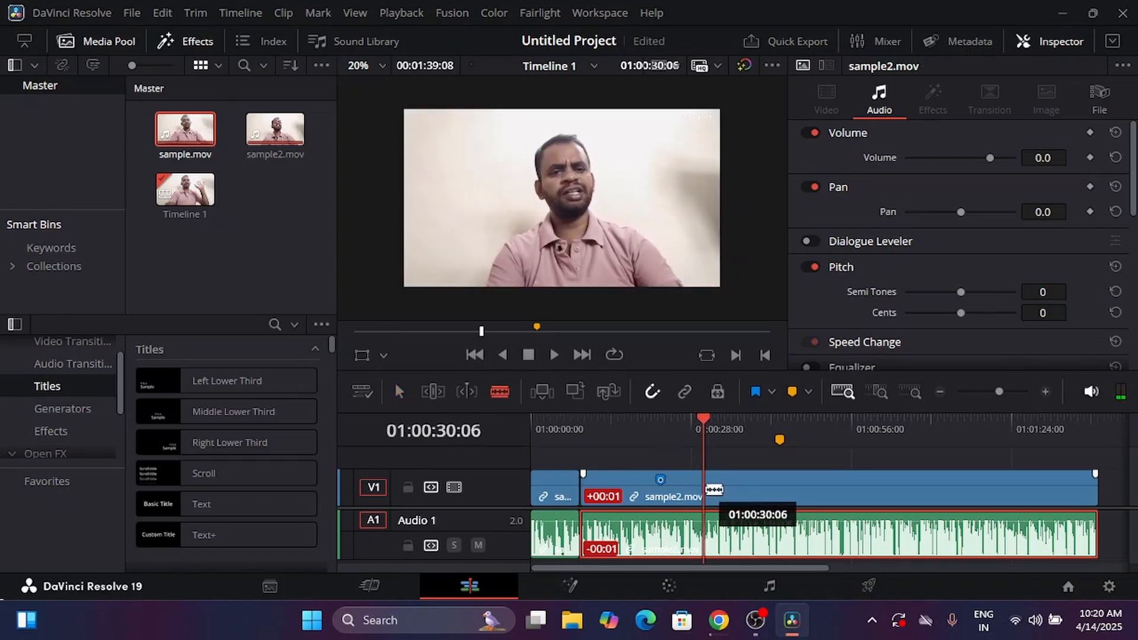
pyautogui.click(714, 490)
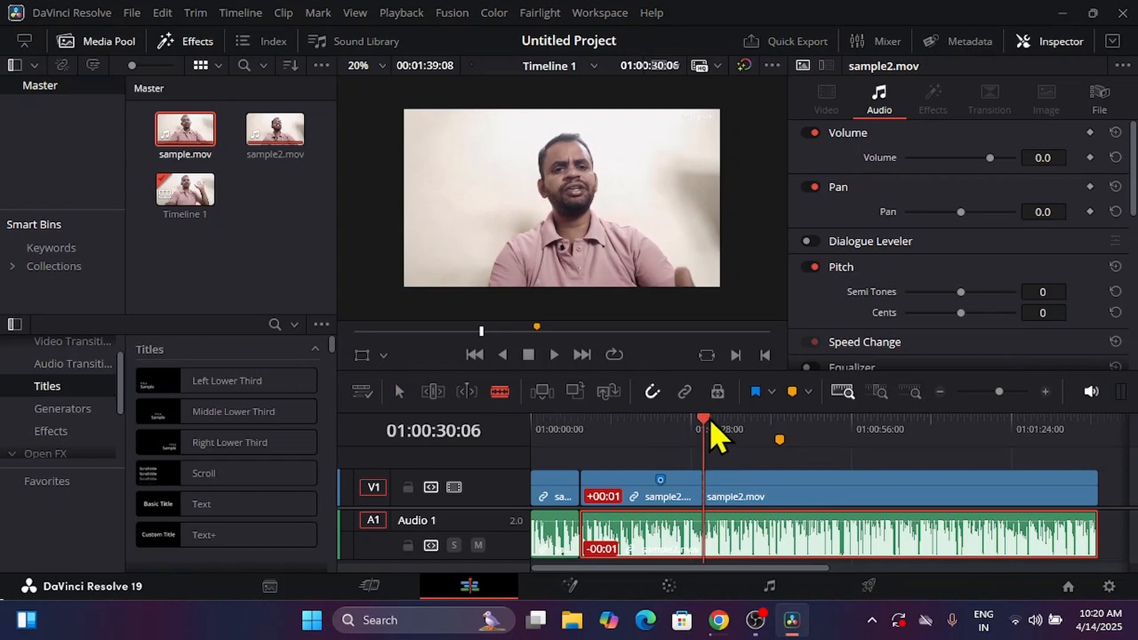
pyautogui.moveTo(717, 432); pyautogui.dragTo(795, 469)
pyautogui.click(794, 471)
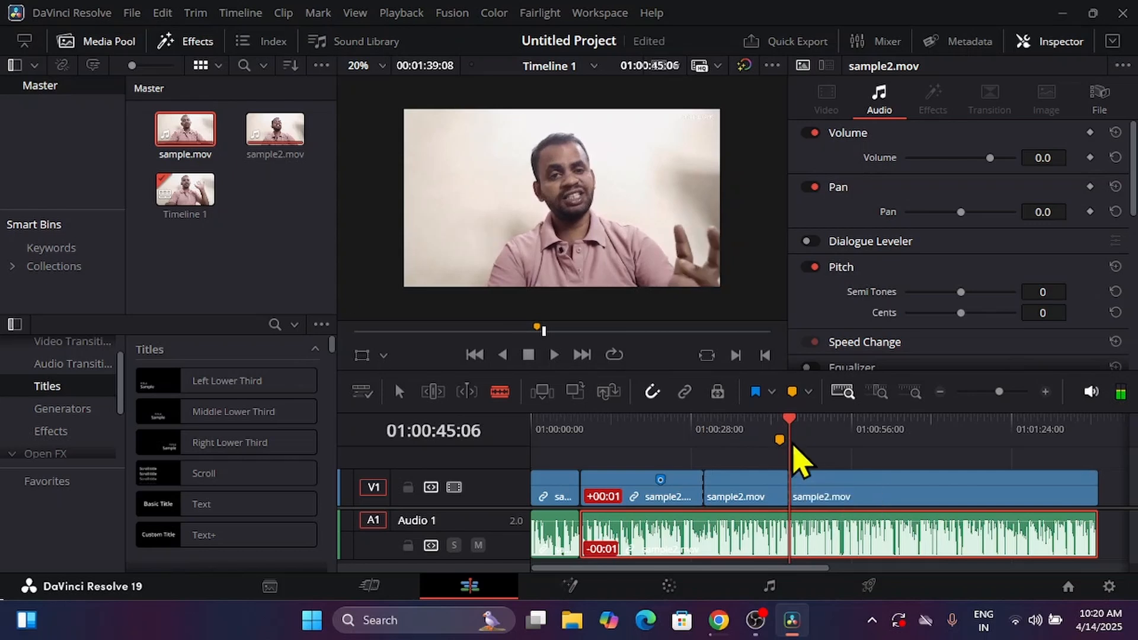
pyautogui.moveTo(794, 425); pyautogui.dragTo(878, 442)
pyautogui.click(883, 484)
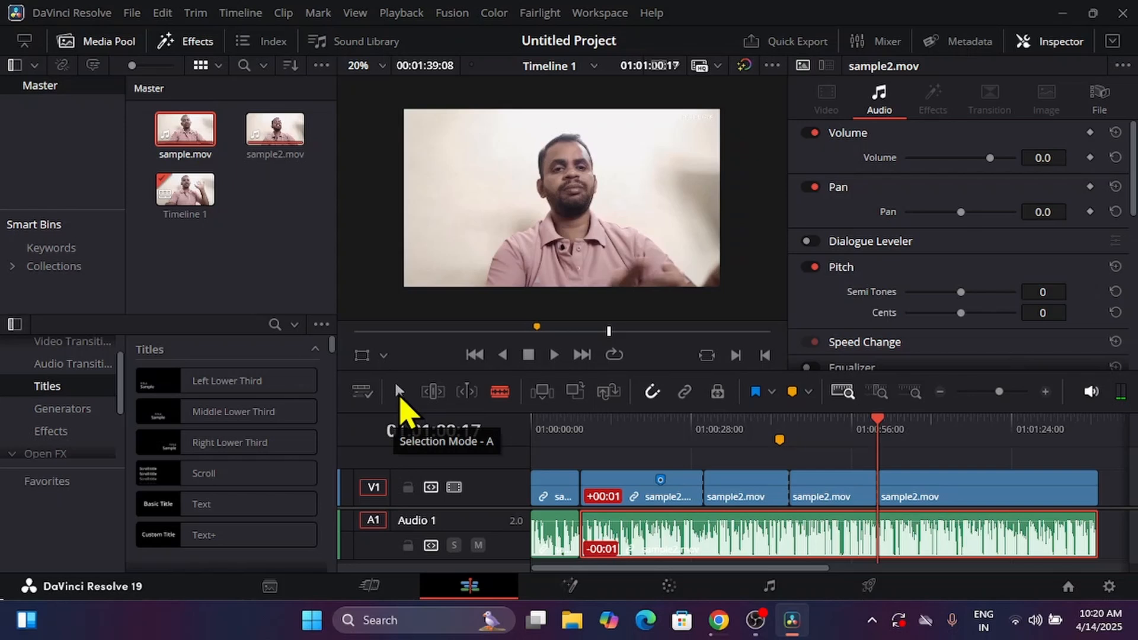
# - Return to selection mode and ripple delete the sample2.mov video piece between 01:00:30:06 and 01:00:45:06
pyautogui.click(399, 394)
pyautogui.click(745, 489)
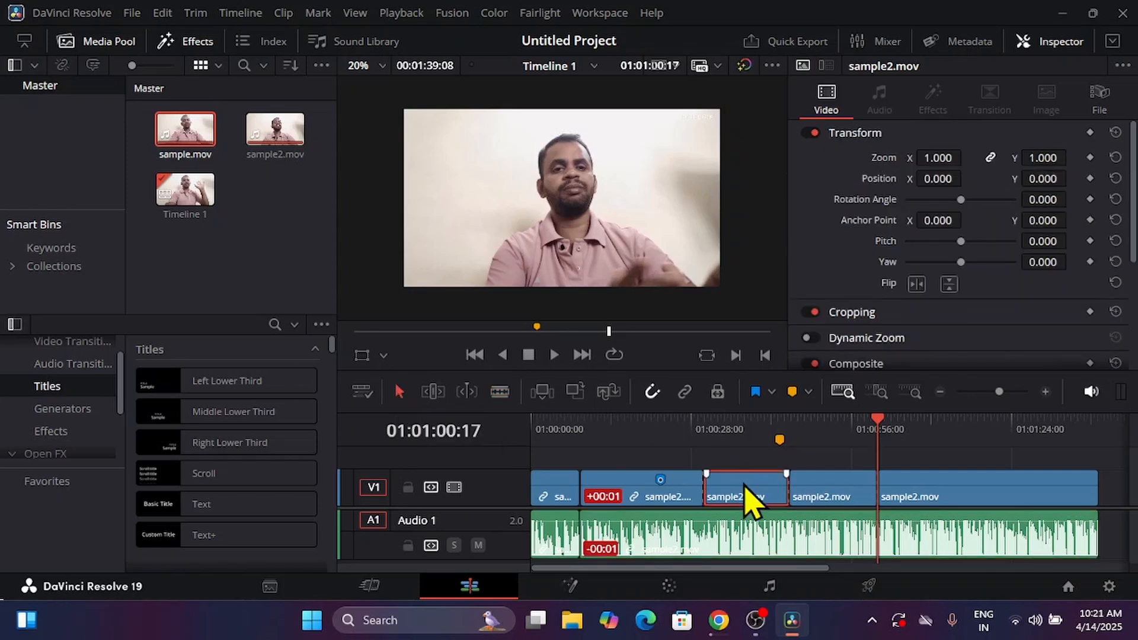
pyautogui.press('Delete')
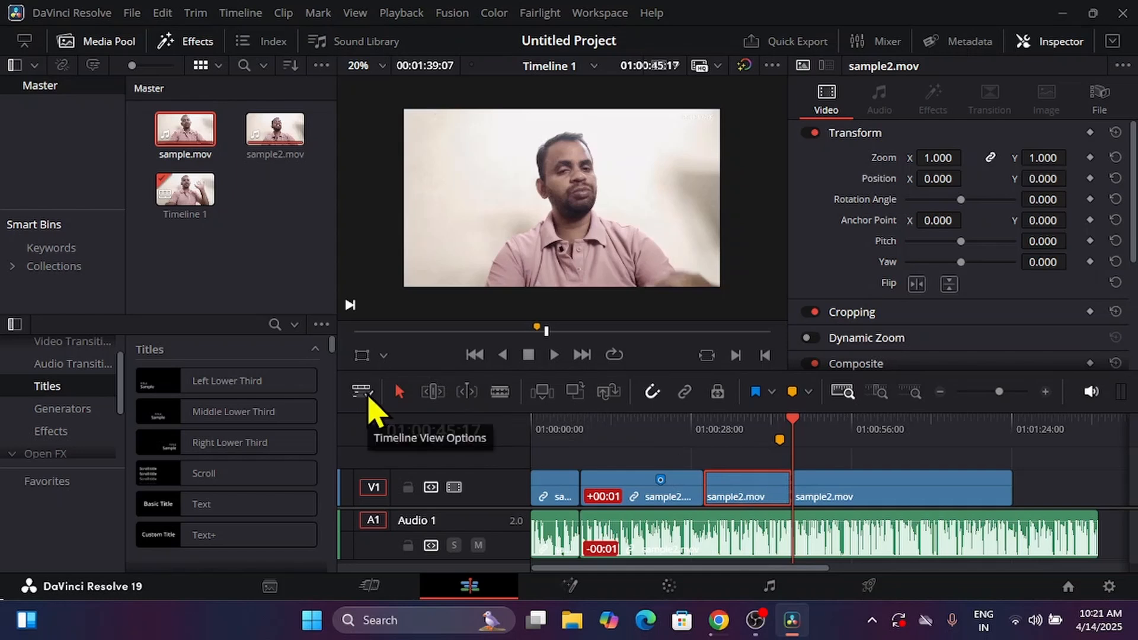
# - Look over the timeline view options and check the timeline at 01:01:02:10 and 01:01:35:22
pyautogui.click(361, 393)
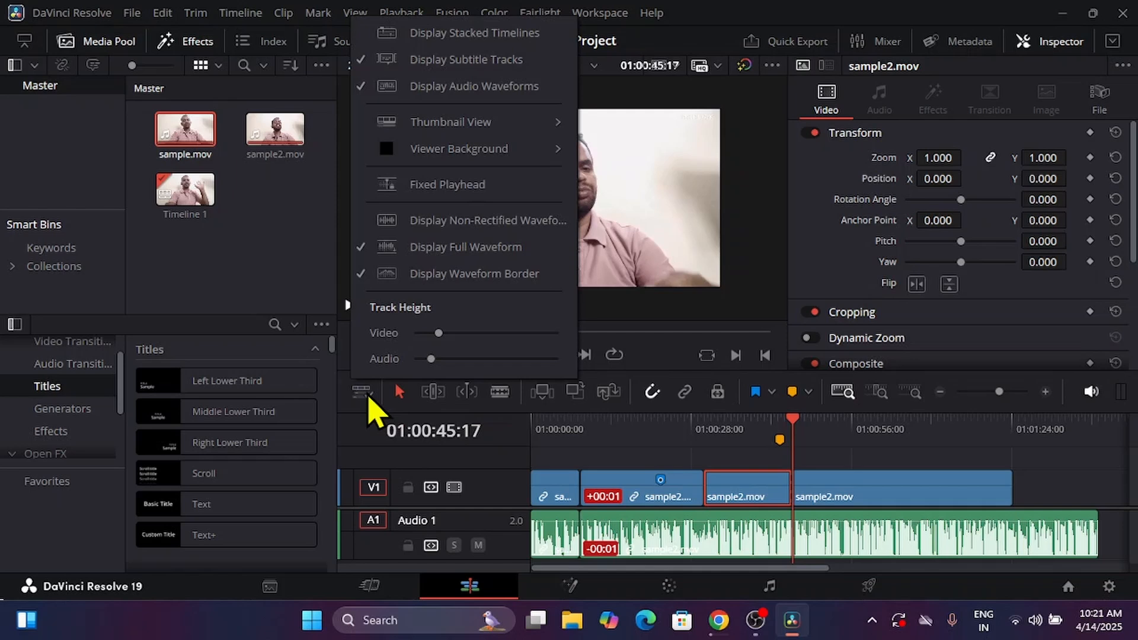
pyautogui.click(630, 464)
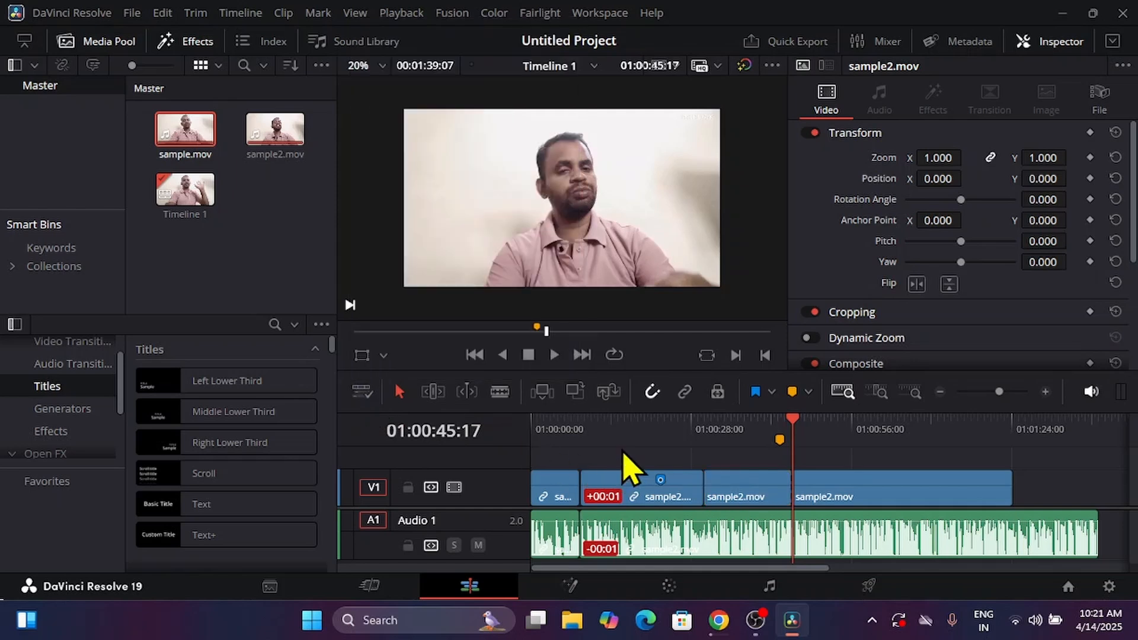
pyautogui.click(681, 554)
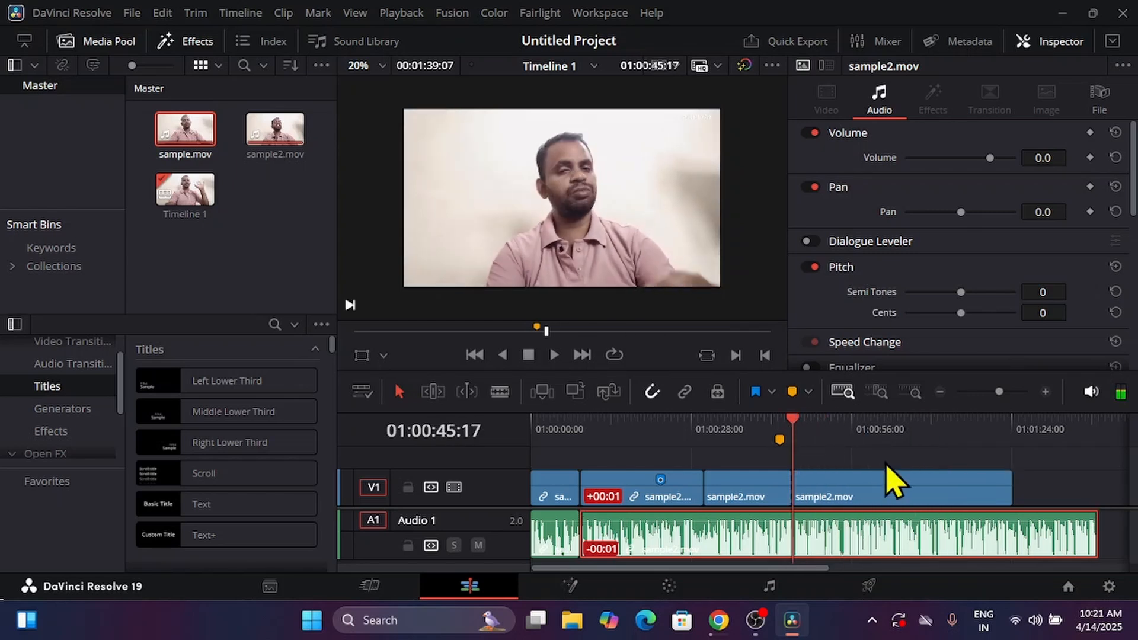
pyautogui.click(888, 443)
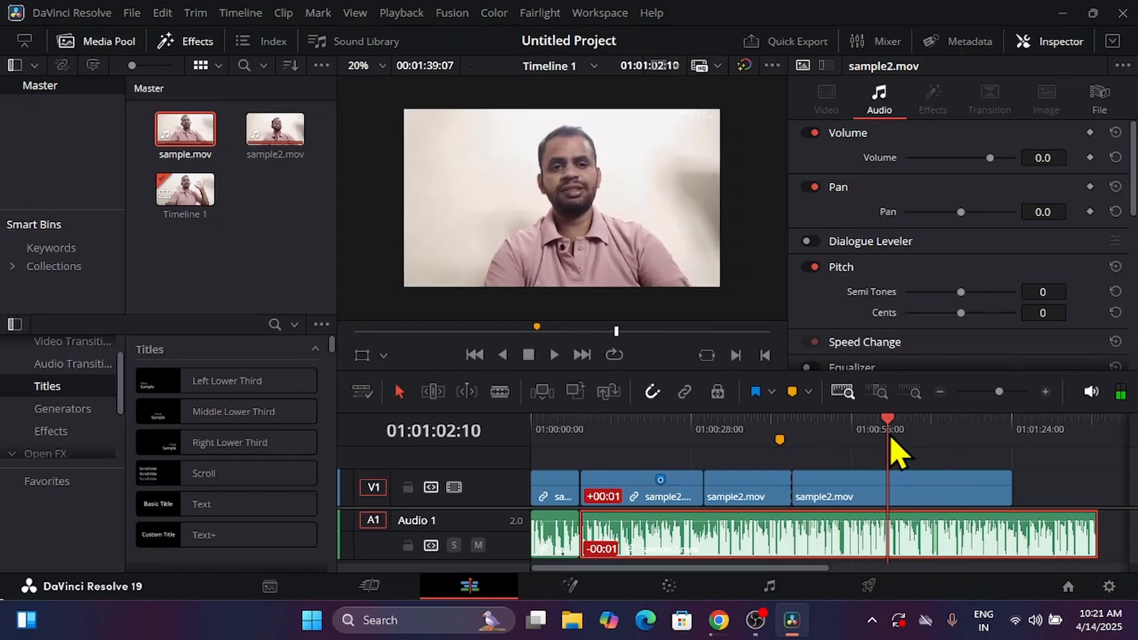
pyautogui.click(1079, 446)
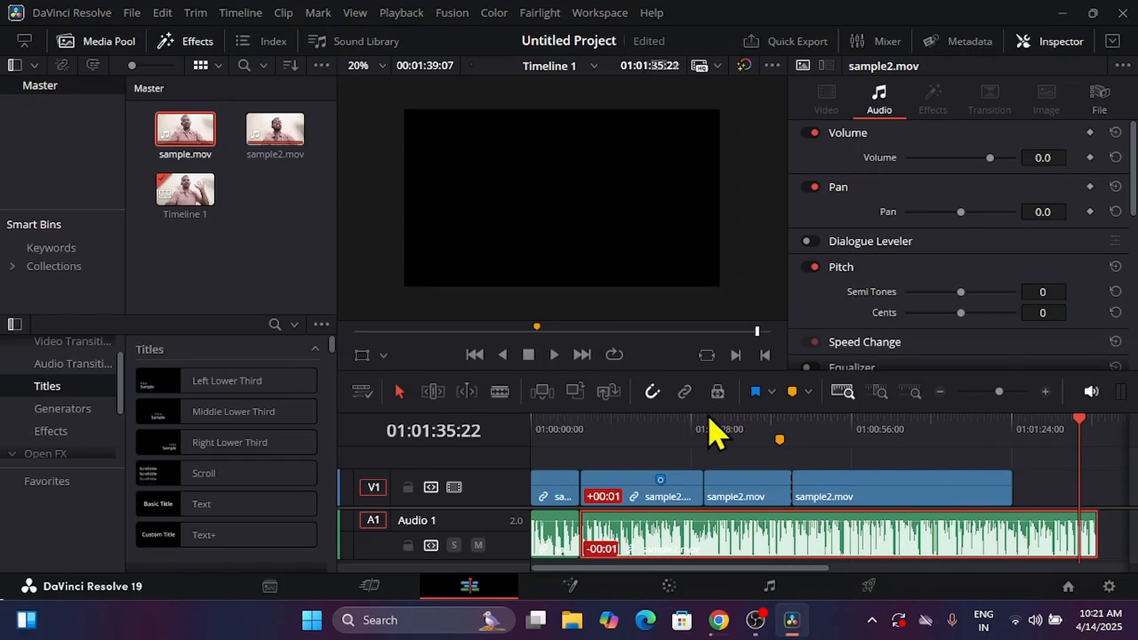
# - Enlarge the timeline area and delete all video and audio clips from the timeline
pyautogui.moveTo(701, 409); pyautogui.dragTo(749, 255)
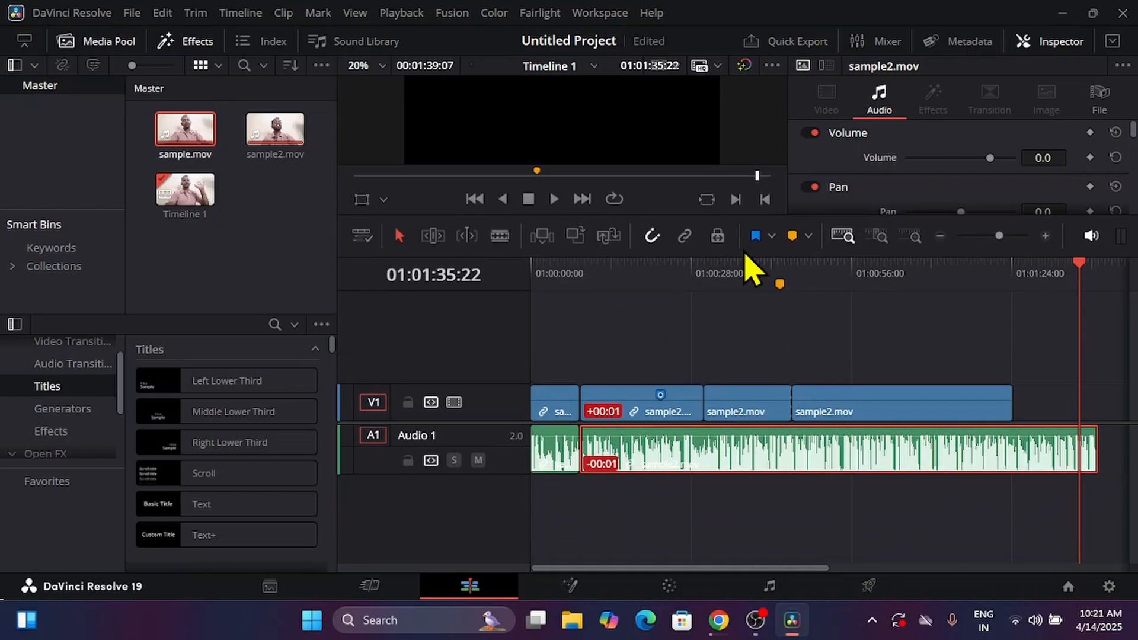
pyautogui.click(691, 499)
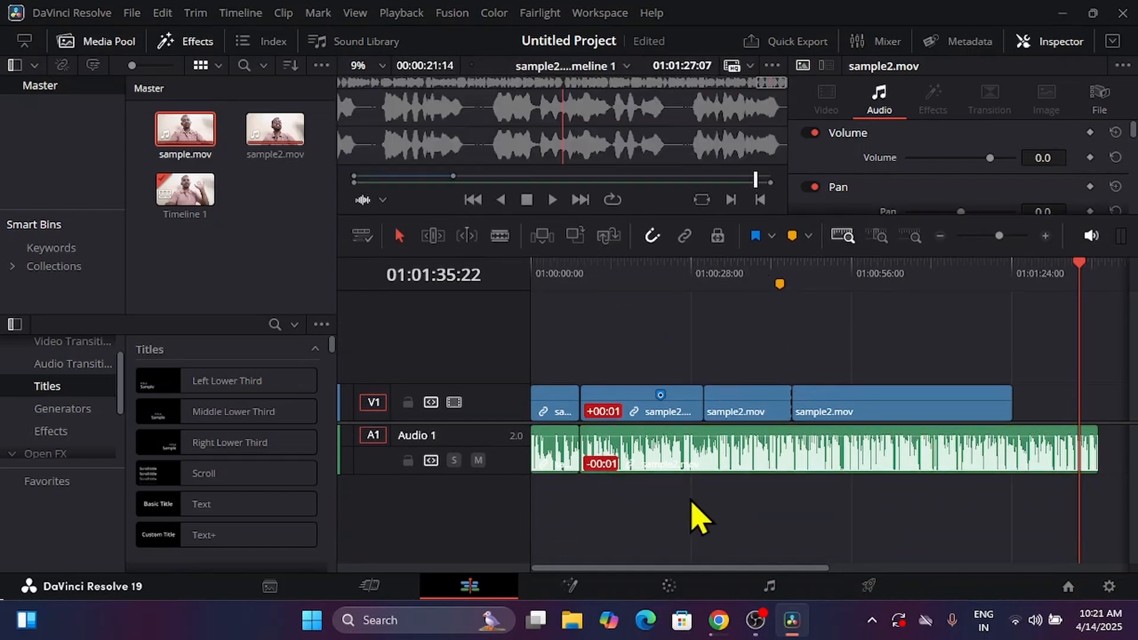
pyautogui.click(649, 389)
pyautogui.click(656, 445)
pyautogui.hotkey('ctrl', 'a')
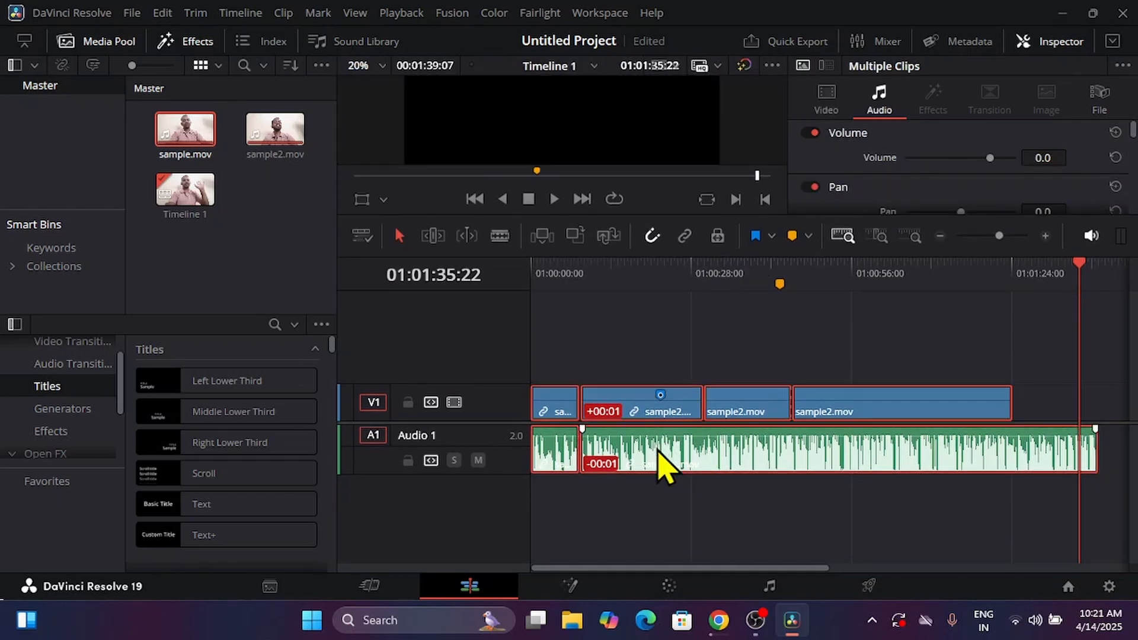
pyautogui.press('Delete')
# - Place sample2.mov from the media pool on the empty timeline, starting at 01:00:11:14
pyautogui.click(275, 134)
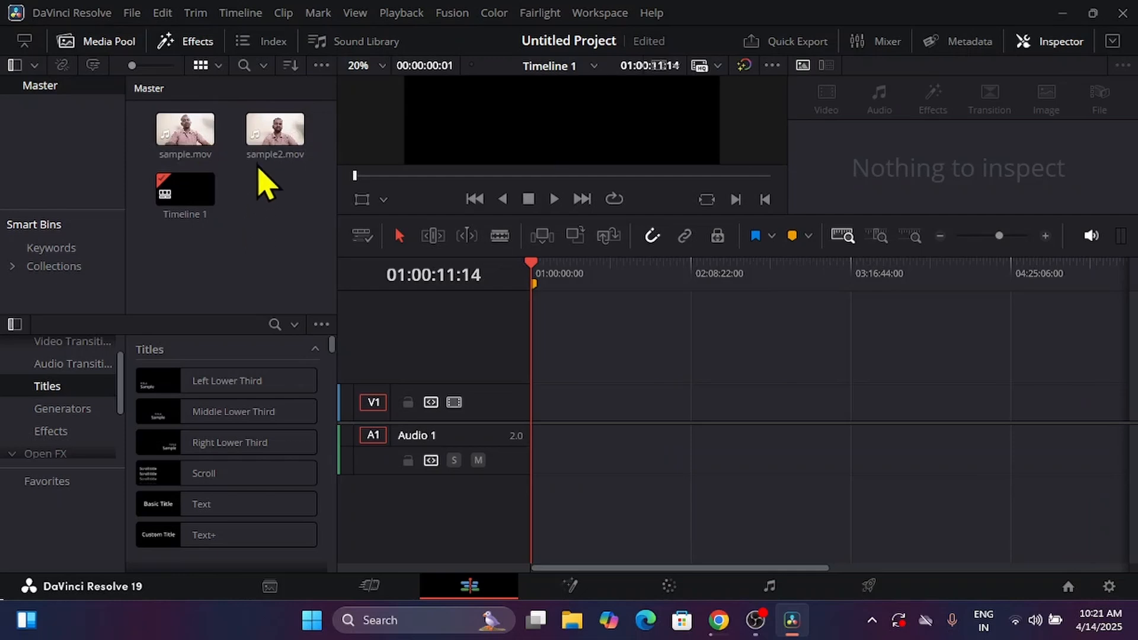
pyautogui.click(201, 142)
pyautogui.moveTo(220, 147); pyautogui.dragTo(578, 420)
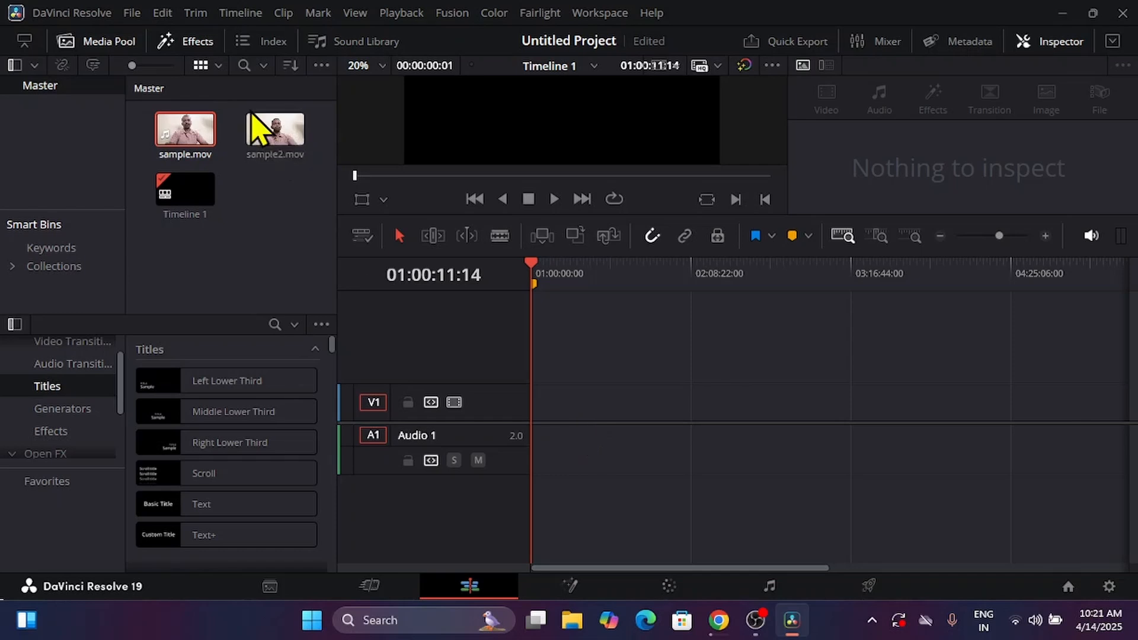
pyautogui.click(267, 148)
pyautogui.moveTo(266, 148); pyautogui.dragTo(530, 409)
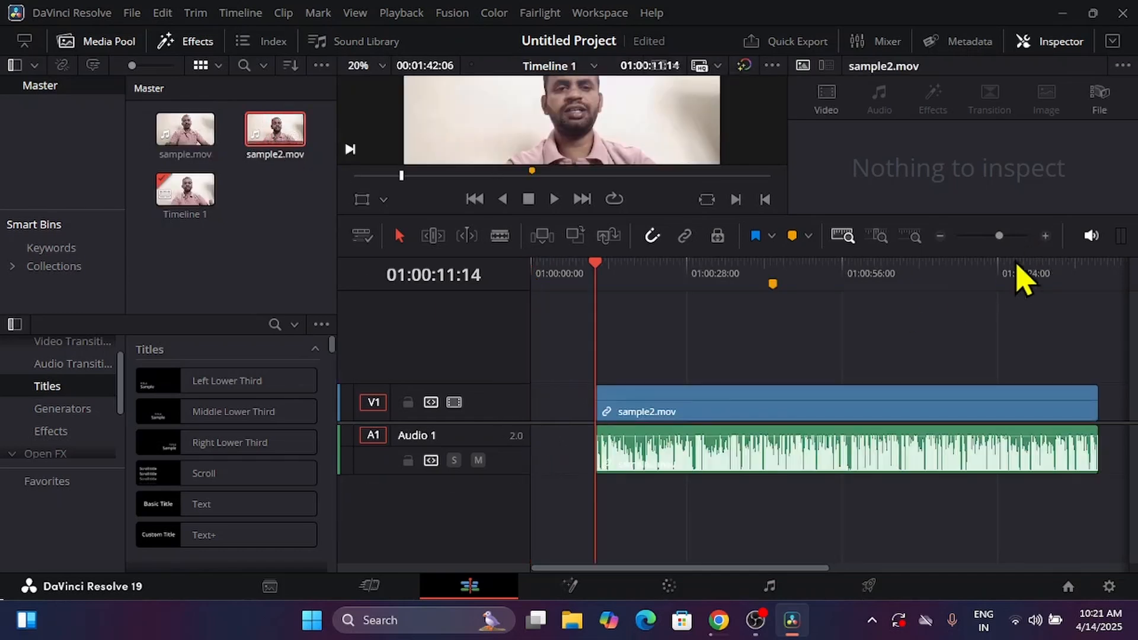
# - Select the audio of sample2.mov and slightly reduce the video track height in the timeline view options
pyautogui.click(750, 412)
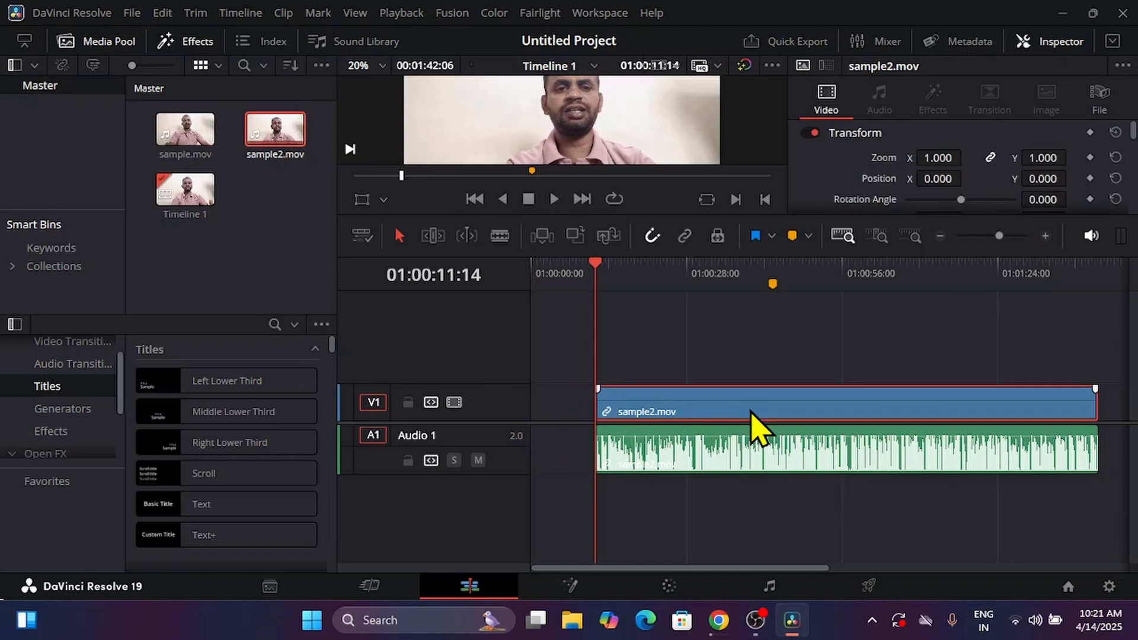
pyautogui.click(741, 469)
pyautogui.click(681, 533)
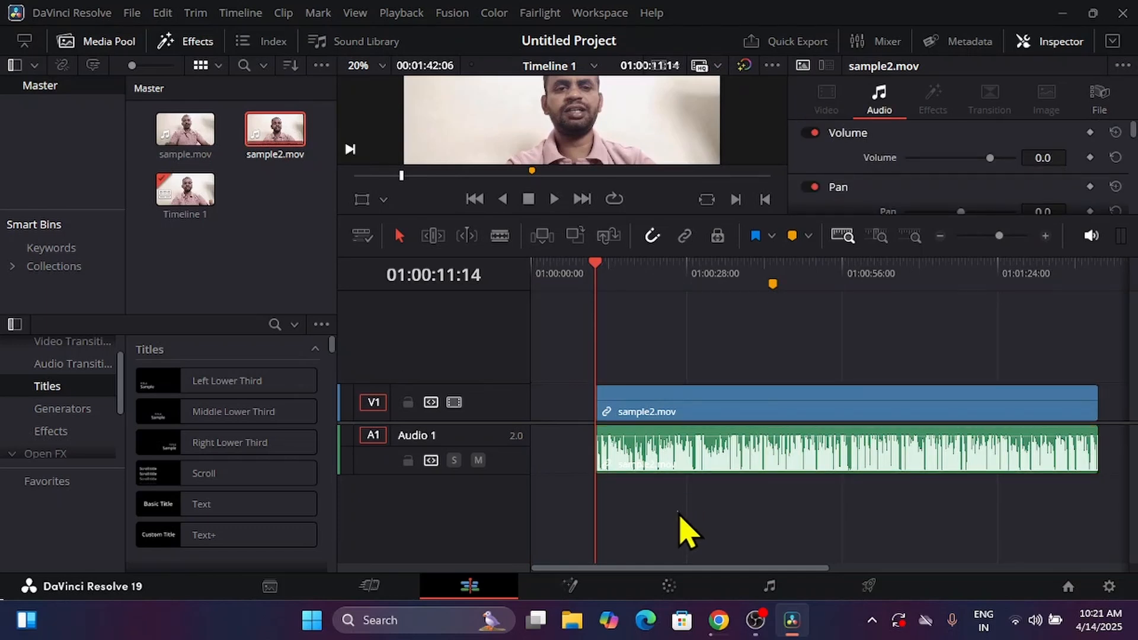
pyautogui.click(700, 465)
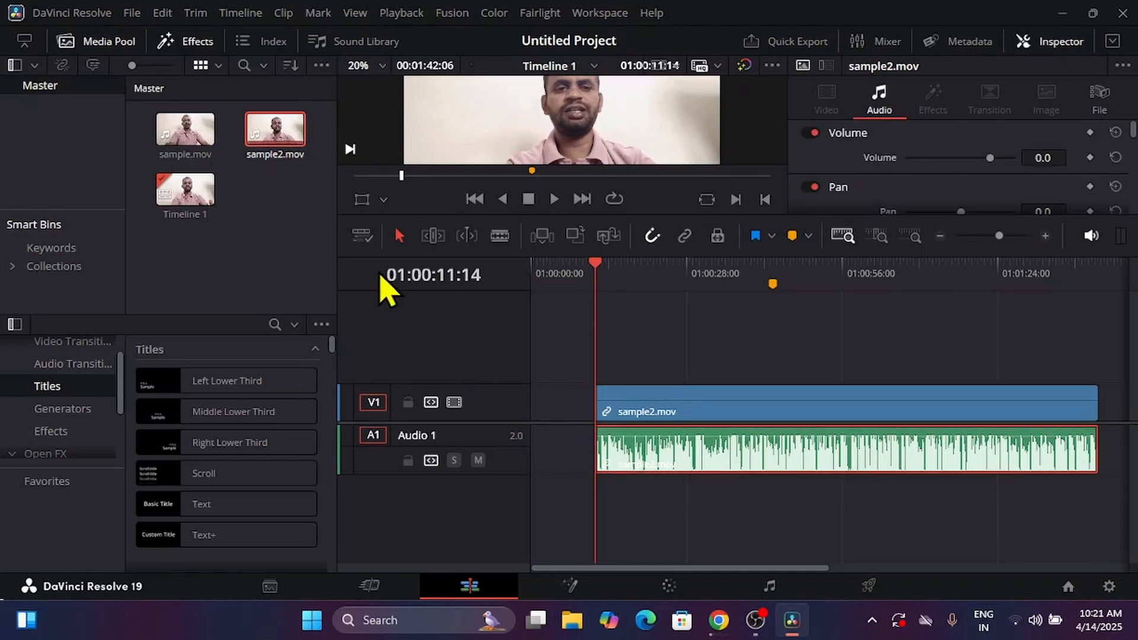
pyautogui.click(359, 238)
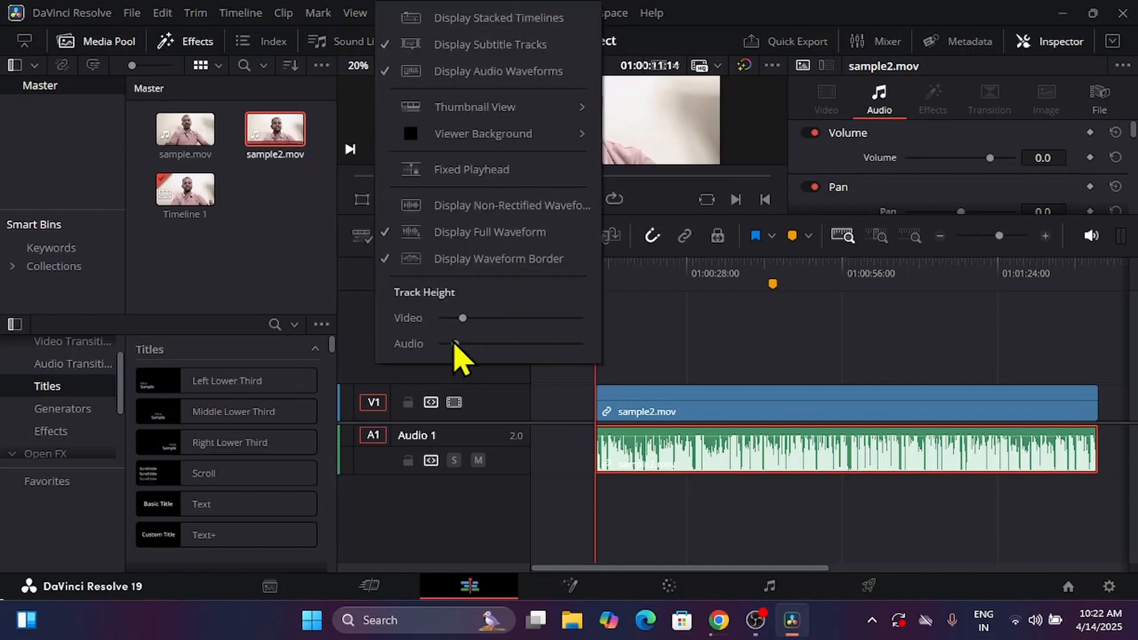
pyautogui.moveTo(455, 346)
pyautogui.mouseDown()
pyautogui.moveTo(514, 347)
pyautogui.moveTo(439, 346)
pyautogui.moveTo(551, 347)
pyautogui.moveTo(478, 345)
pyautogui.moveTo(457, 318)
pyautogui.moveTo(560, 318)
pyautogui.moveTo(461, 319)
pyautogui.moveTo(467, 345)
pyautogui.moveTo(457, 344)
pyautogui.mouseUp()
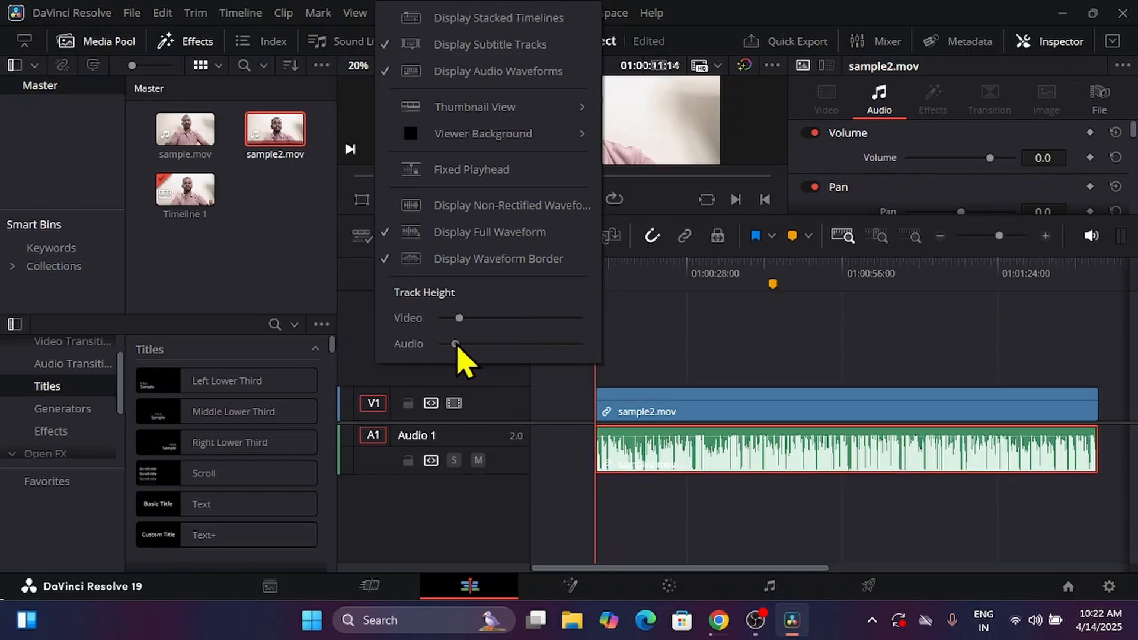
pyautogui.click(505, 255)
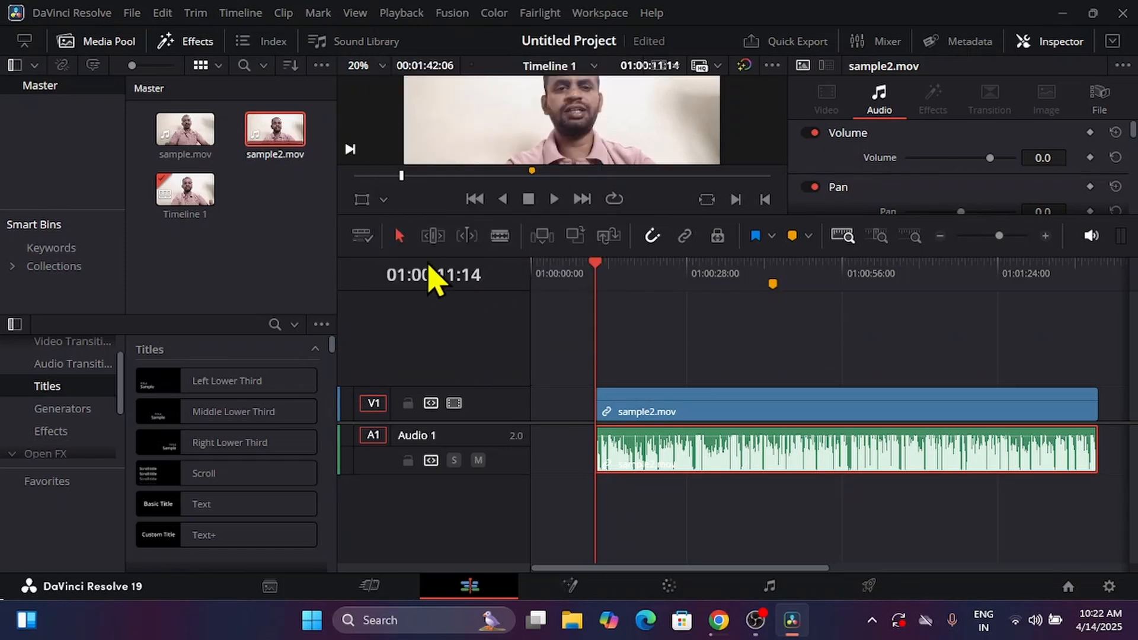
# - Turn off the audio waveform display on the timeline and select the audio of sample2.mov
pyautogui.click(364, 237)
pyautogui.click(470, 255)
pyautogui.click(364, 237)
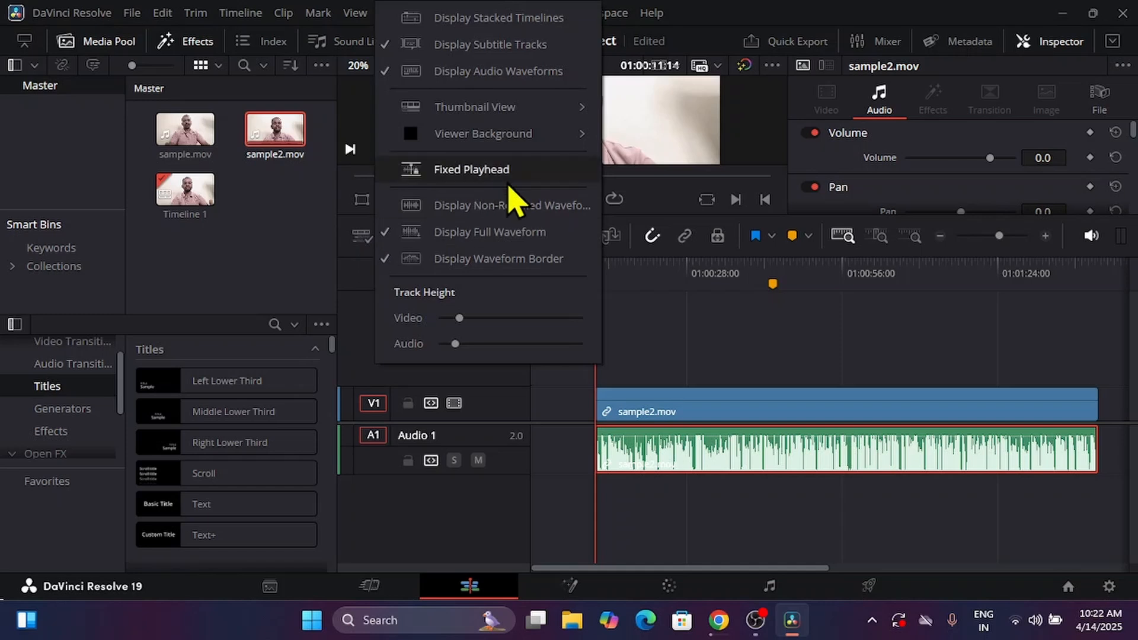
pyautogui.click(518, 72)
pyautogui.click(639, 514)
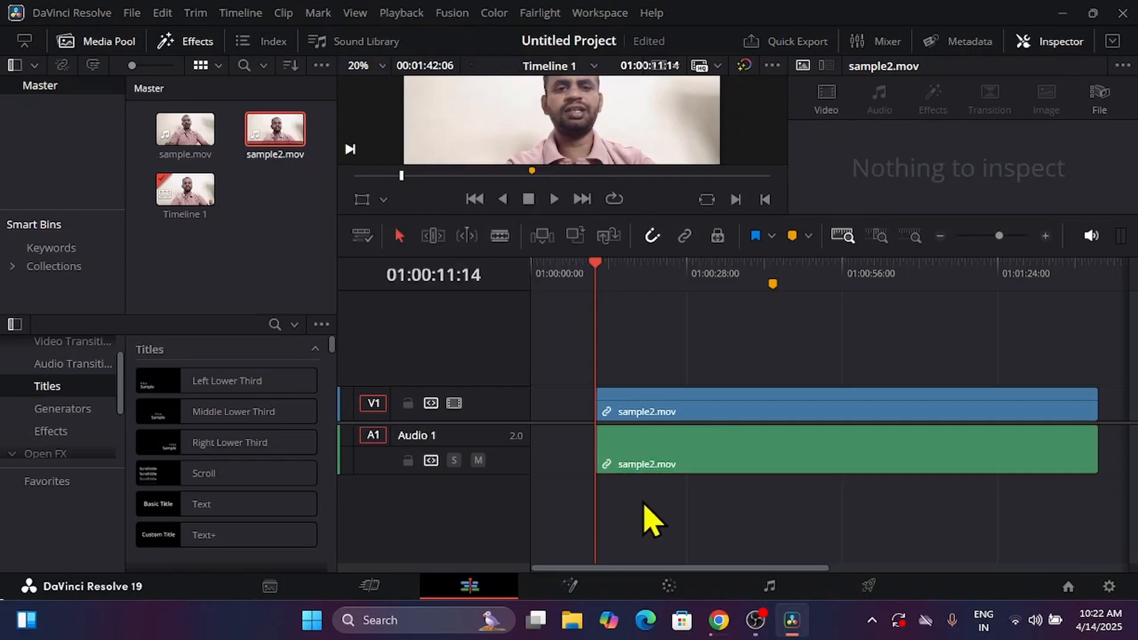
pyautogui.click(678, 469)
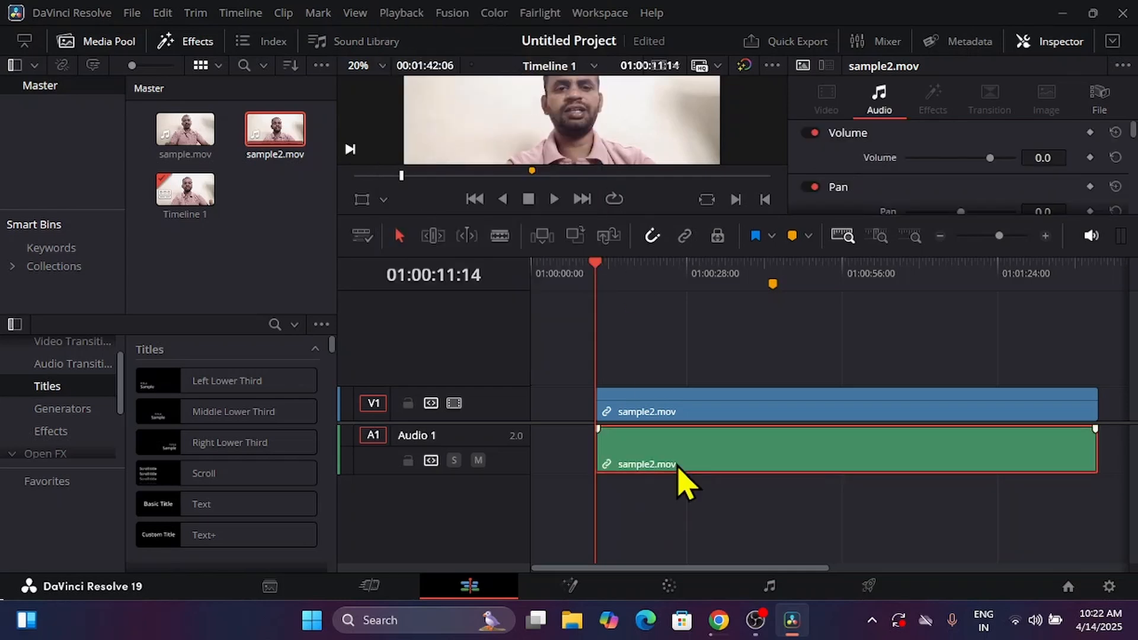
# - Turn the audio waveform display back on for the timeline and scrub the playhead forward over sample2.mov
pyautogui.click(364, 239)
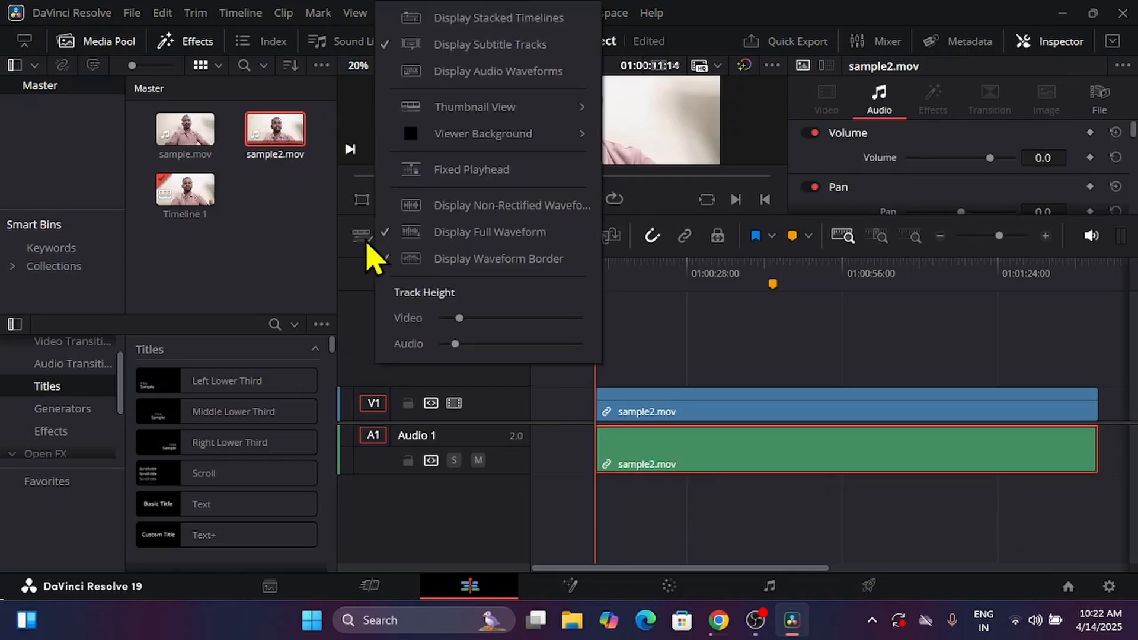
pyautogui.click(498, 72)
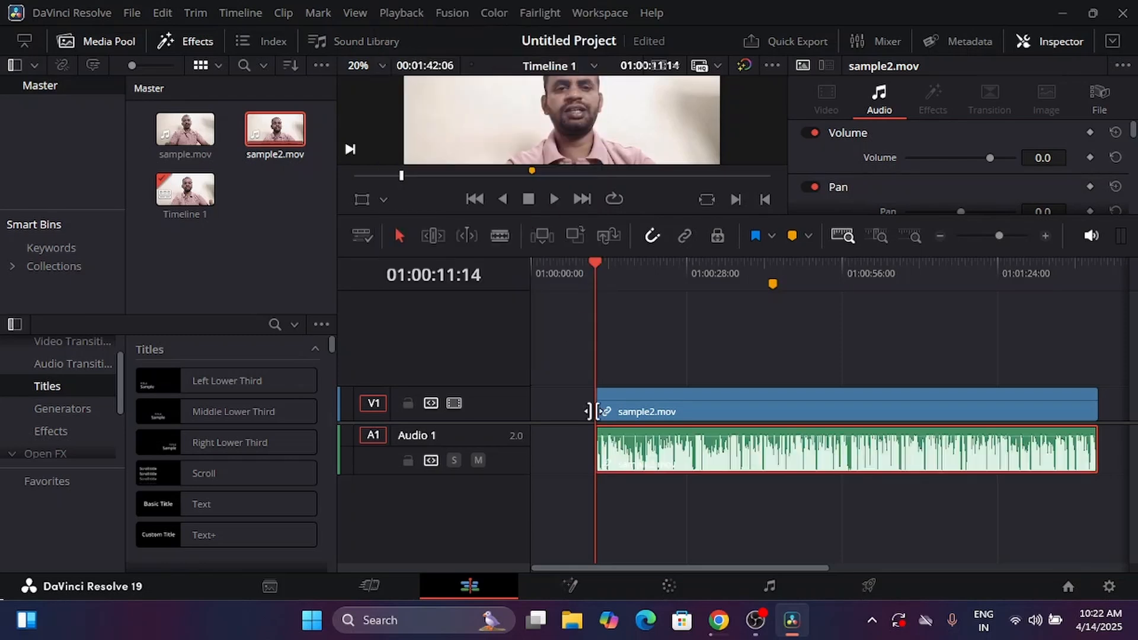
pyautogui.moveTo(597, 278); pyautogui.dragTo(703, 320)
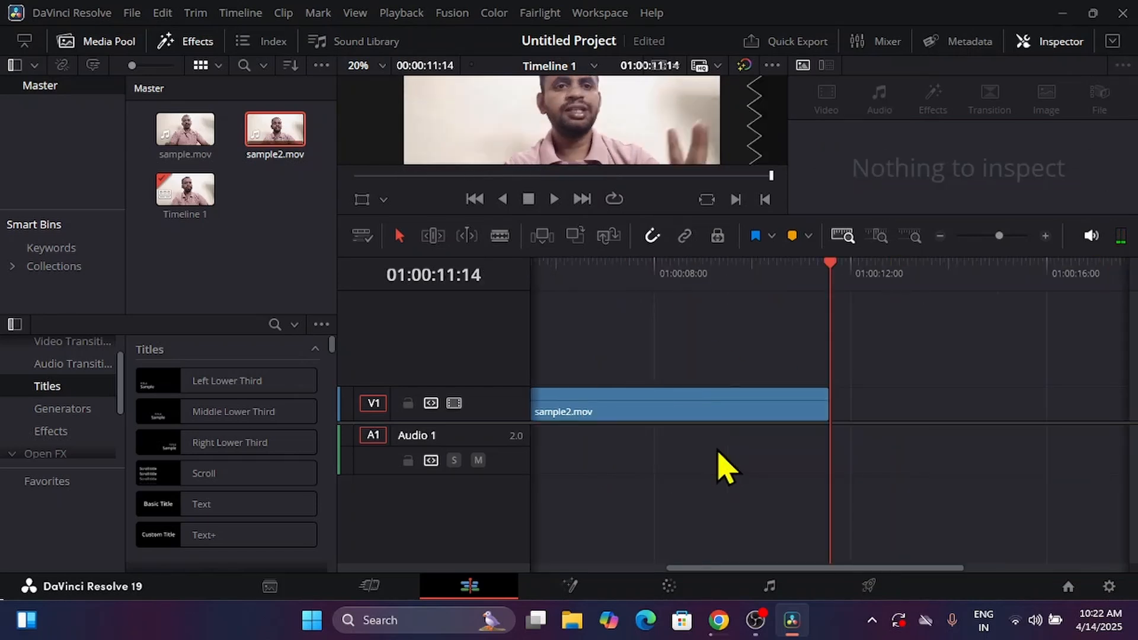
# - Enlarge the viewer area and preview sample2.mov, playing it from 01:00:07:15 and again from an earlier point
pyautogui.moveTo(833, 272); pyautogui.dragTo(639, 313)
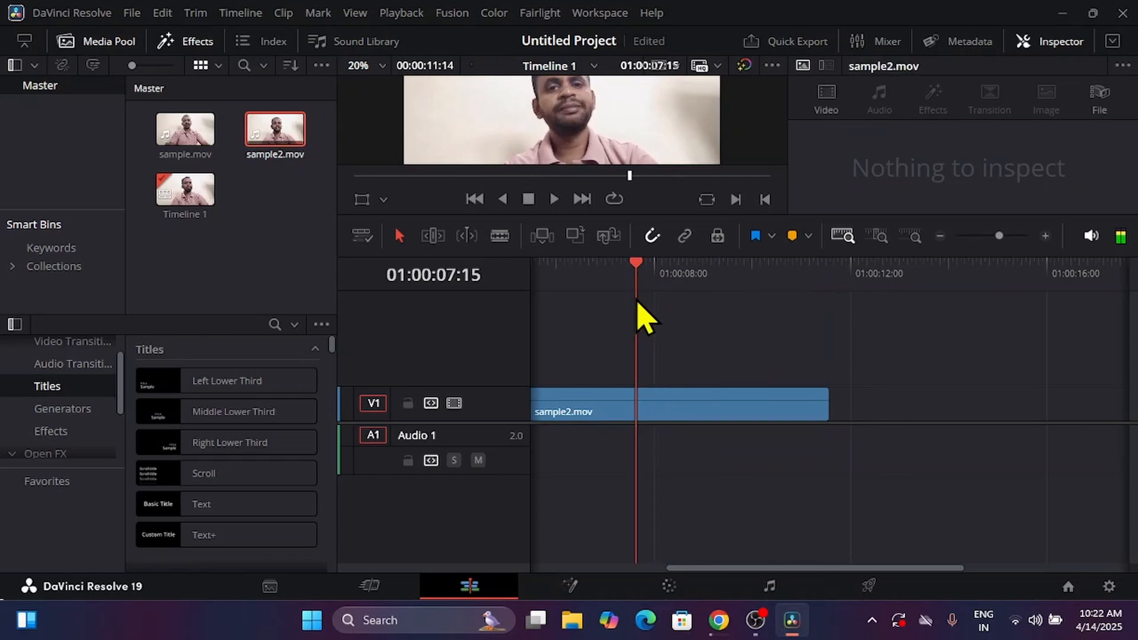
pyautogui.moveTo(676, 354); pyautogui.dragTo(676, 364)
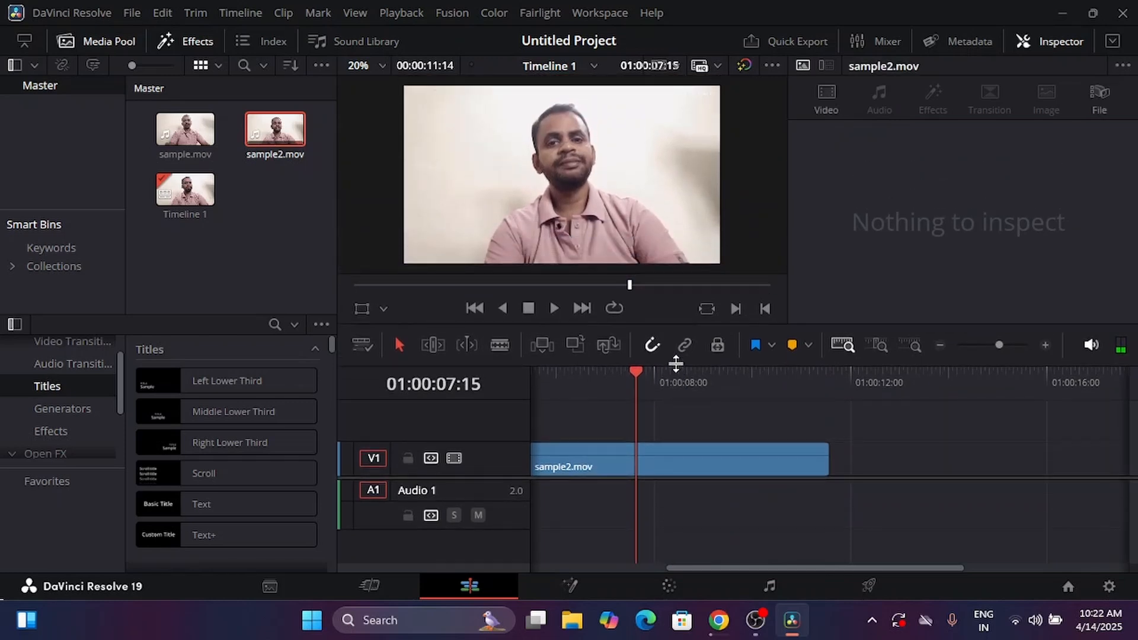
pyautogui.press('space')
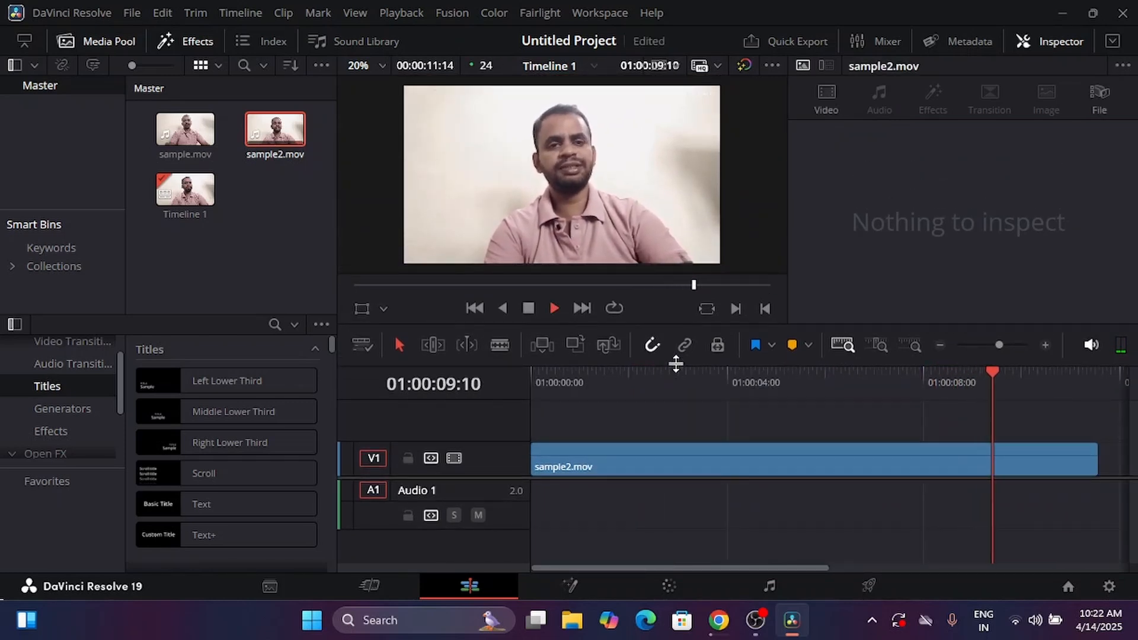
pyautogui.press('space')
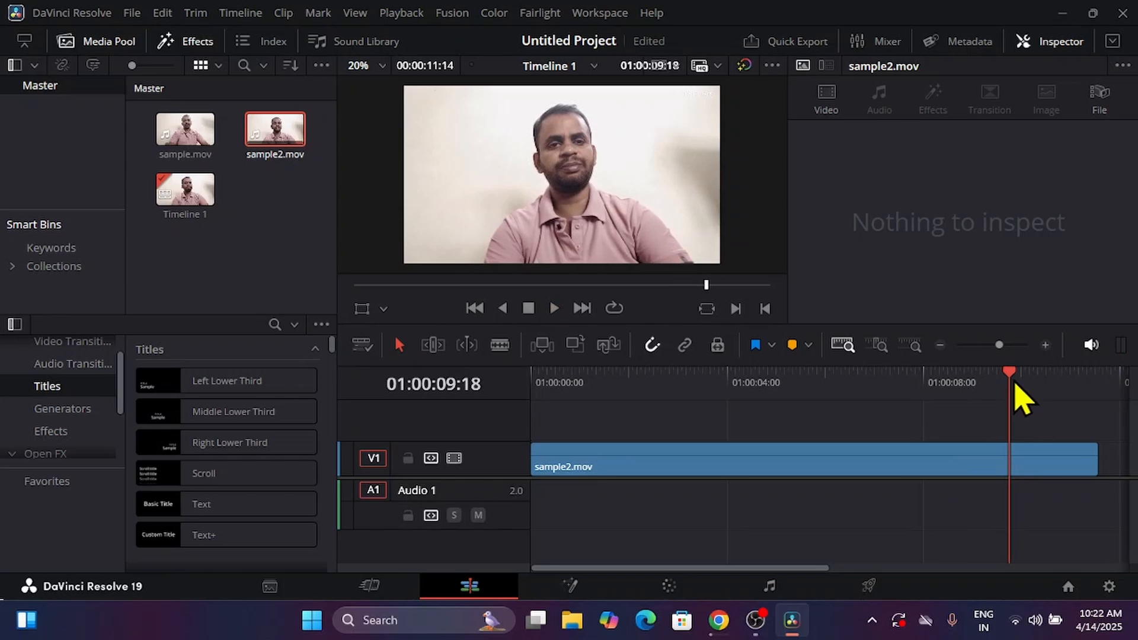
pyautogui.moveTo(1015, 391); pyautogui.dragTo(668, 457)
pyautogui.press('space')
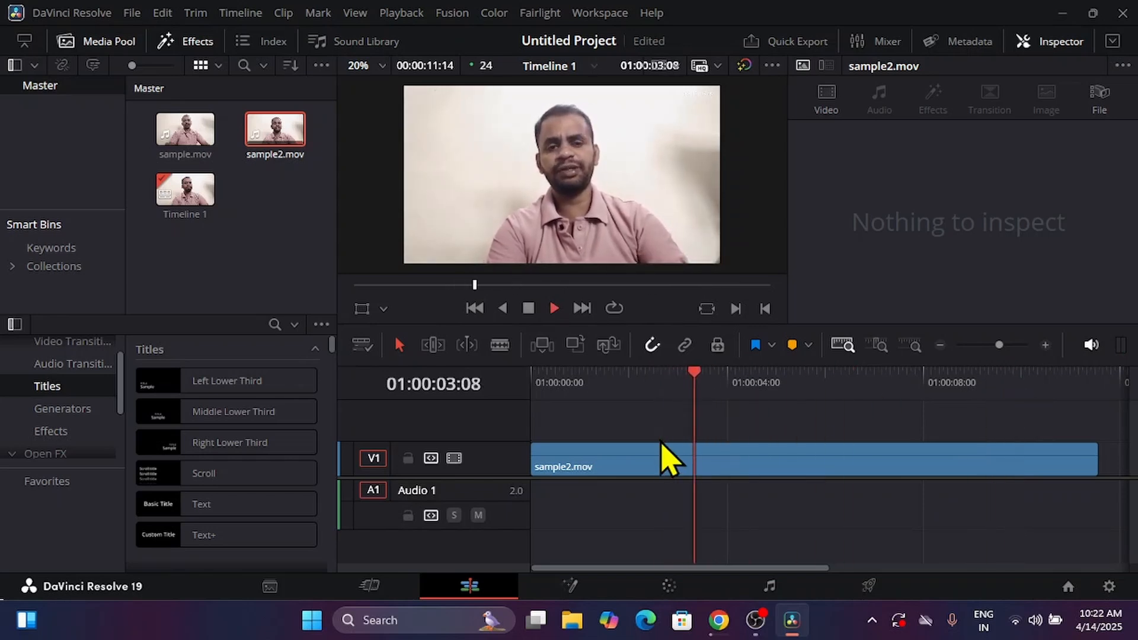
pyautogui.press('space')
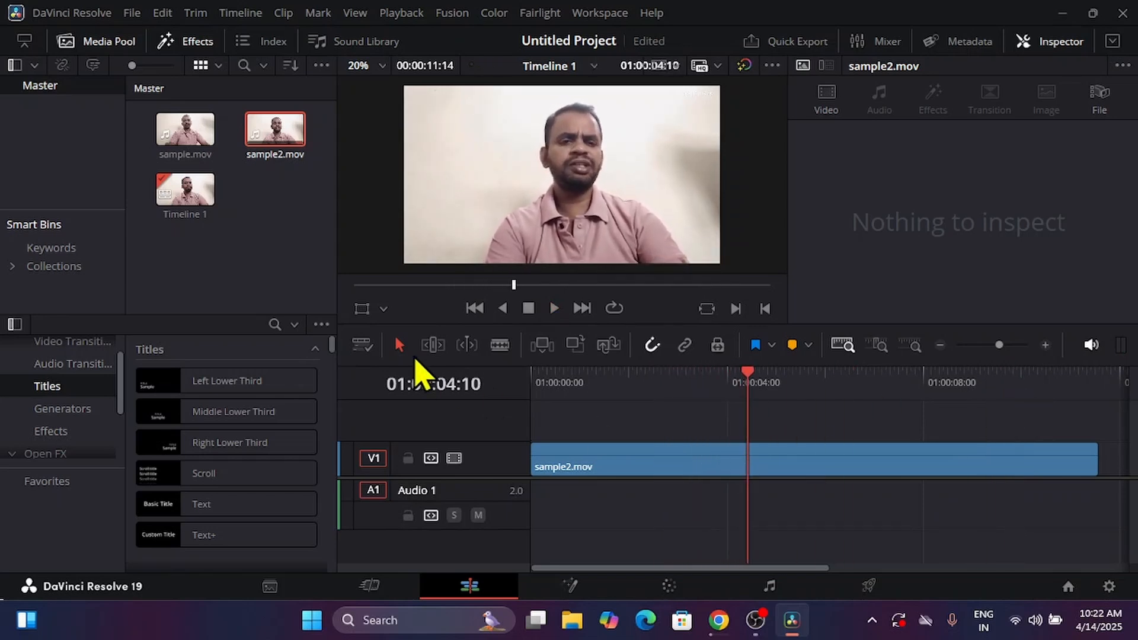
# - Try the Fixed Playhead option while playing sample2.mov, and turn it off again
pyautogui.click(368, 350)
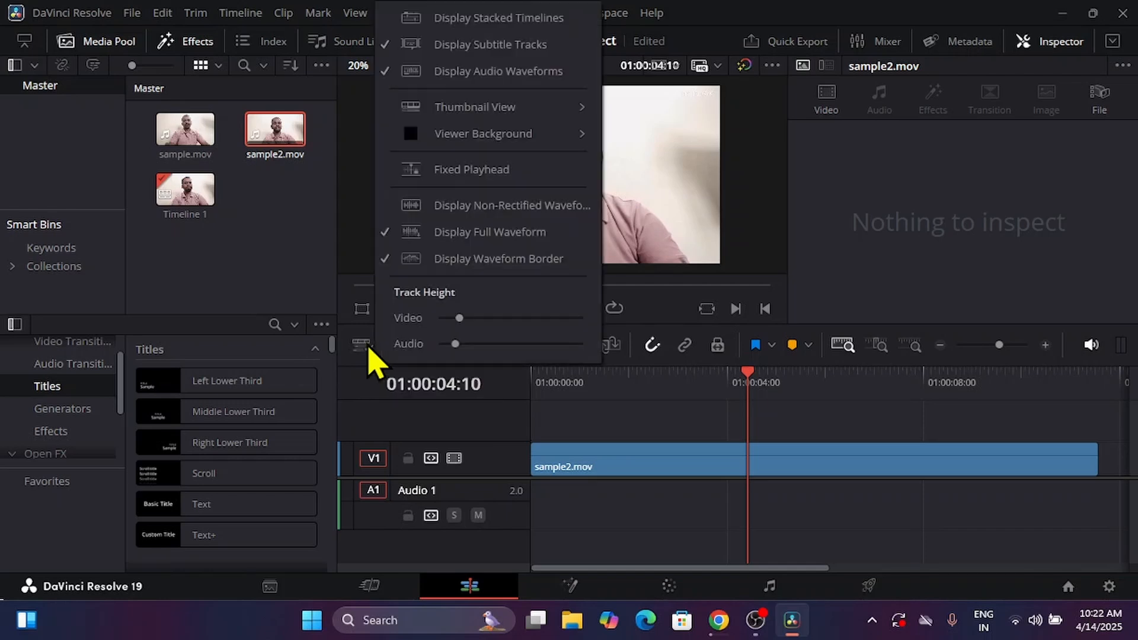
pyautogui.click(483, 170)
pyautogui.press('space')
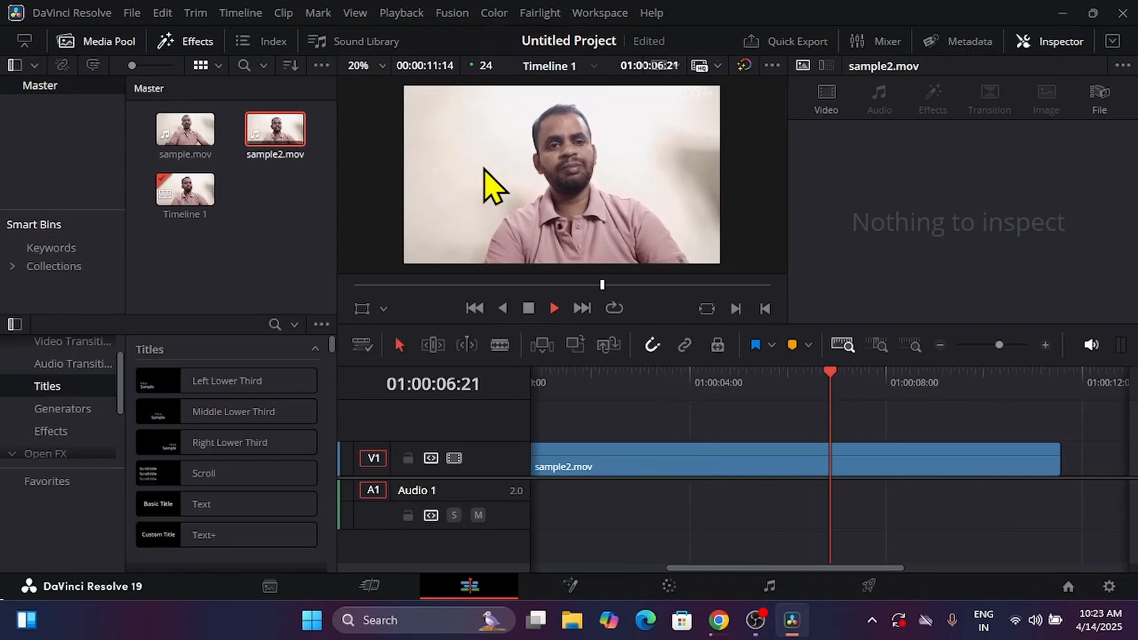
pyautogui.press('space')
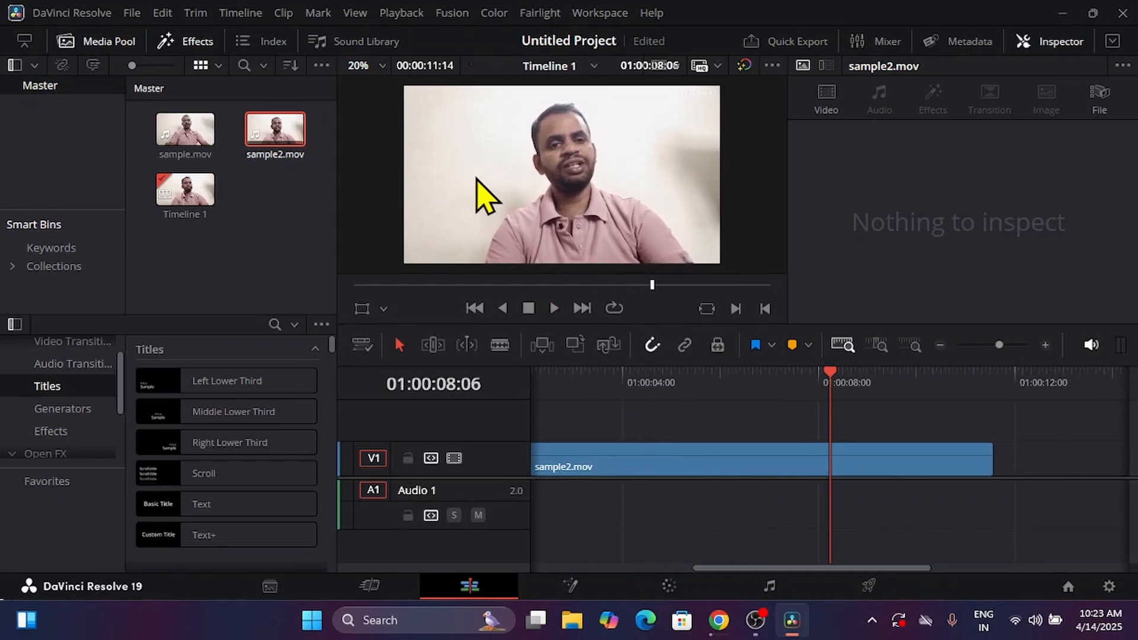
pyautogui.click(362, 345)
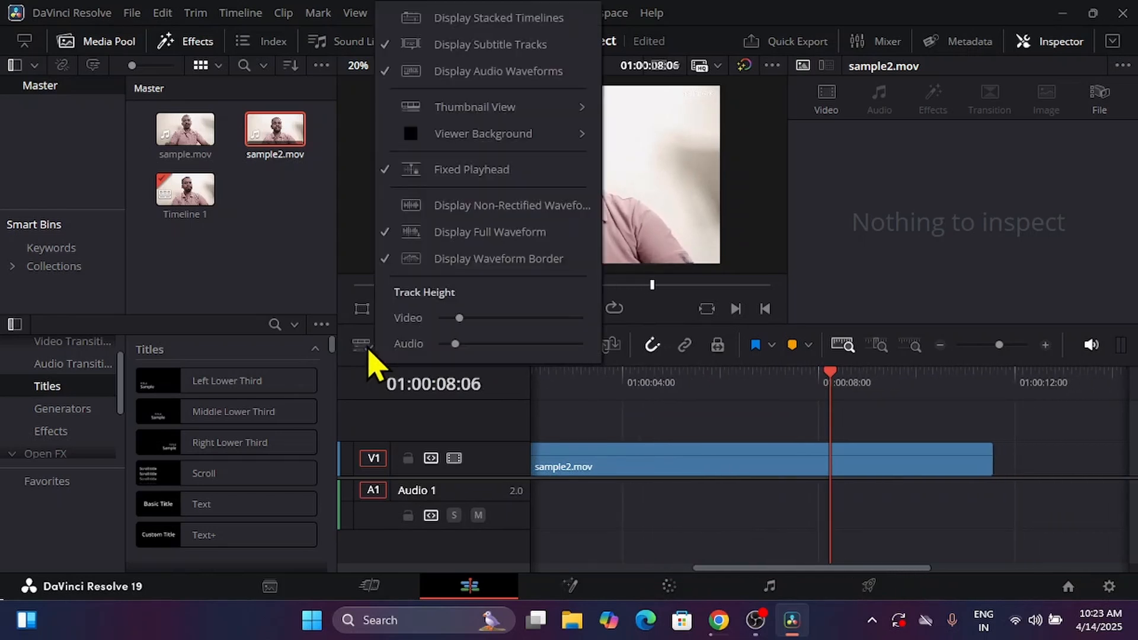
pyautogui.click(505, 172)
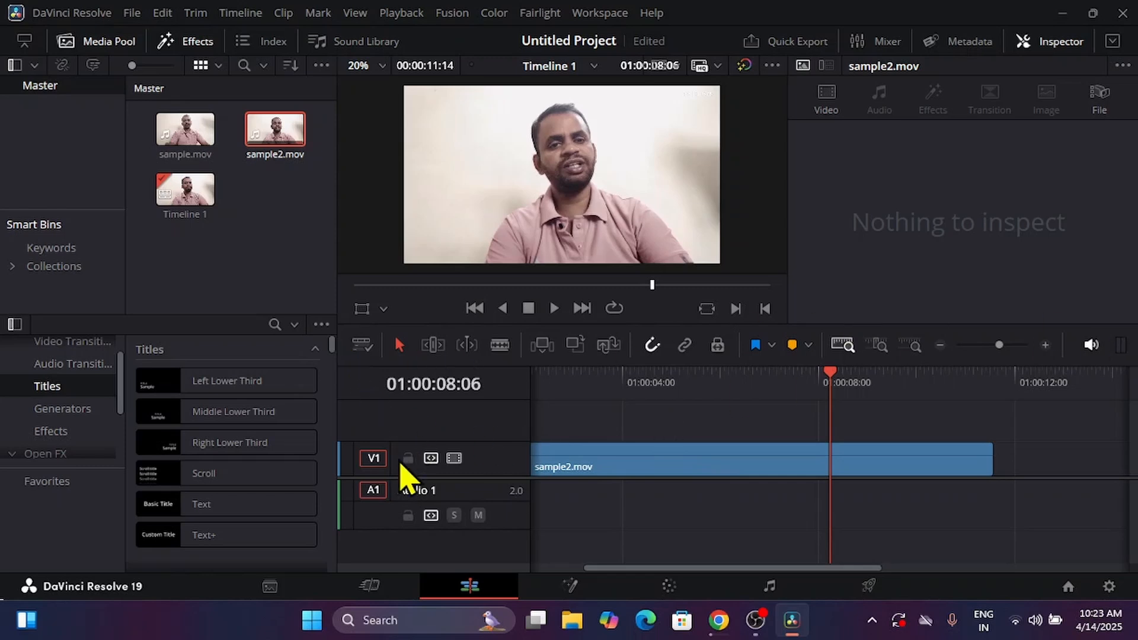
# - Add a second video track above V1 and a mono audio track below Audio 1
pyautogui.click(659, 456)
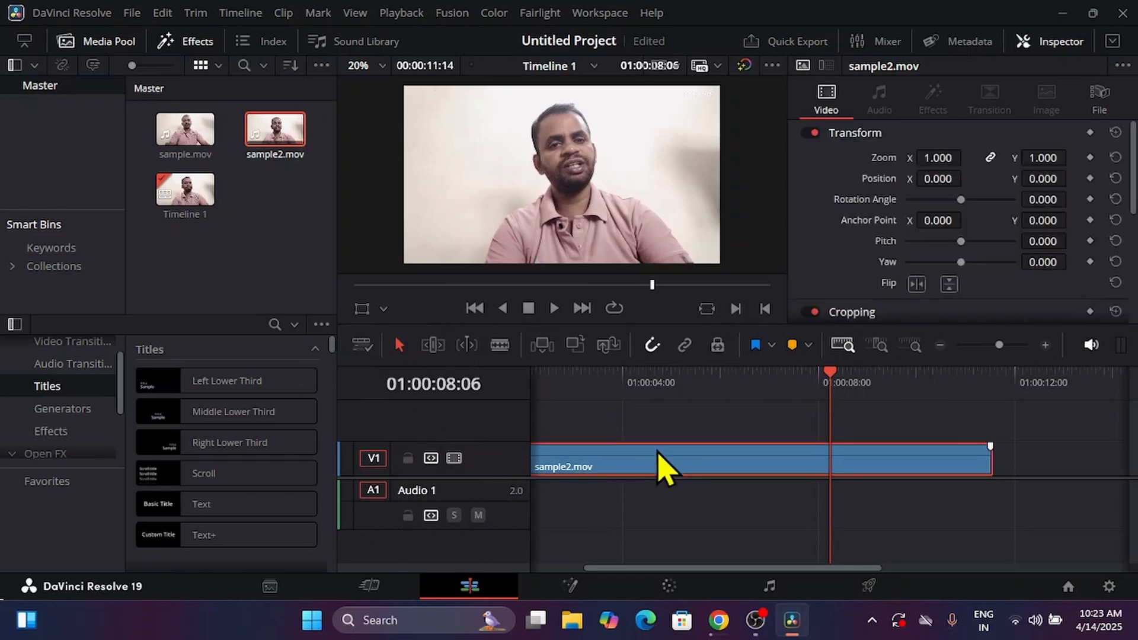
pyautogui.click(614, 498)
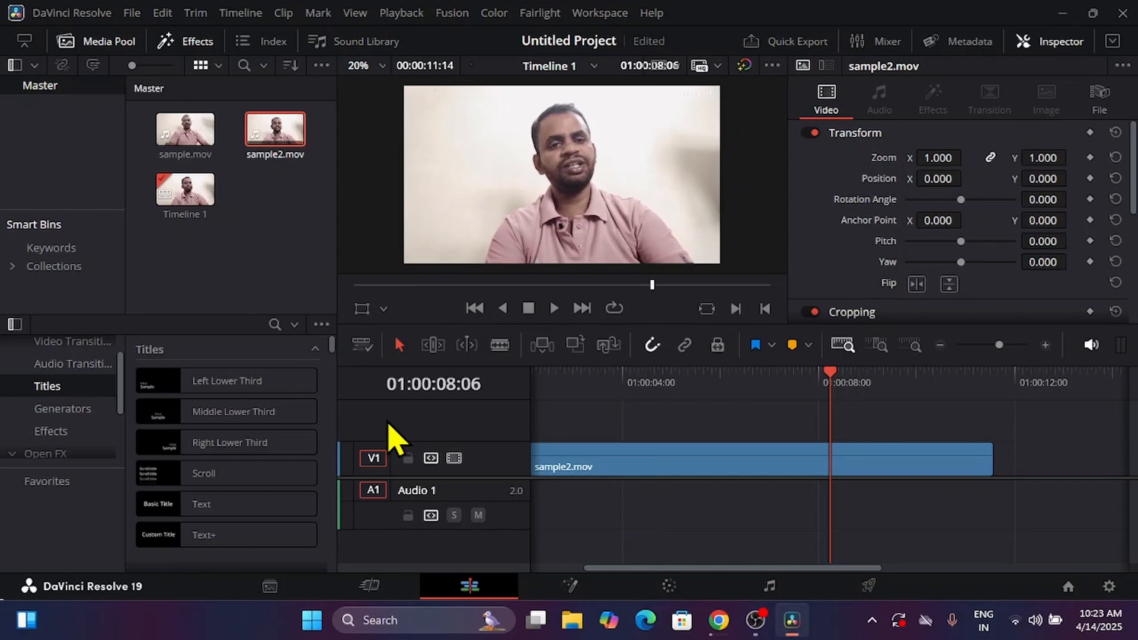
pyautogui.rightClick(388, 422)
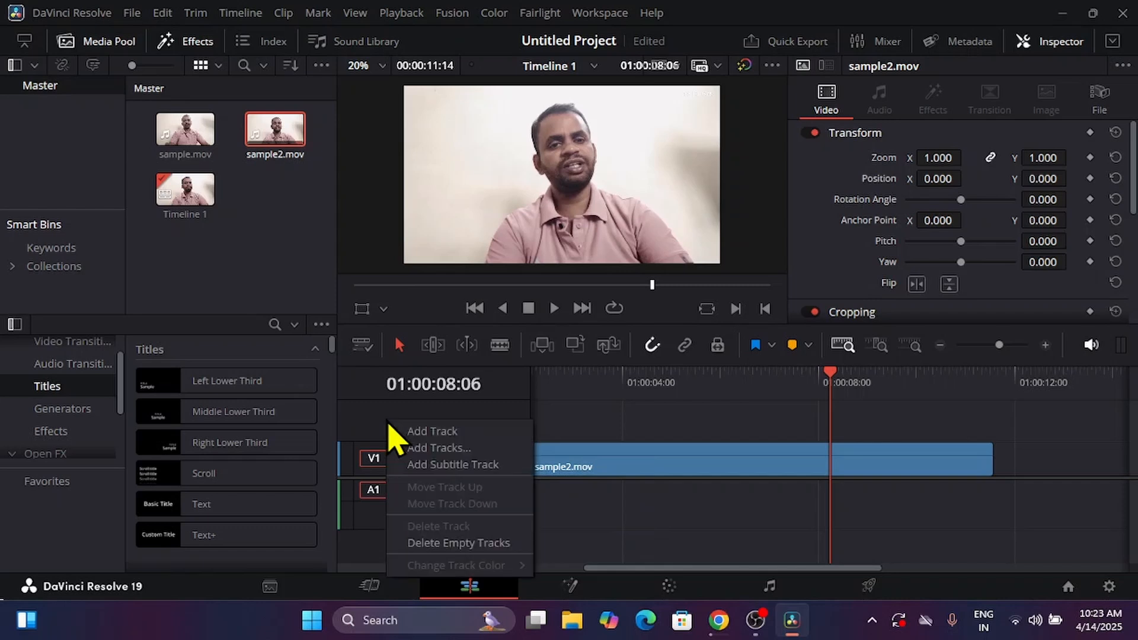
pyautogui.click(455, 438)
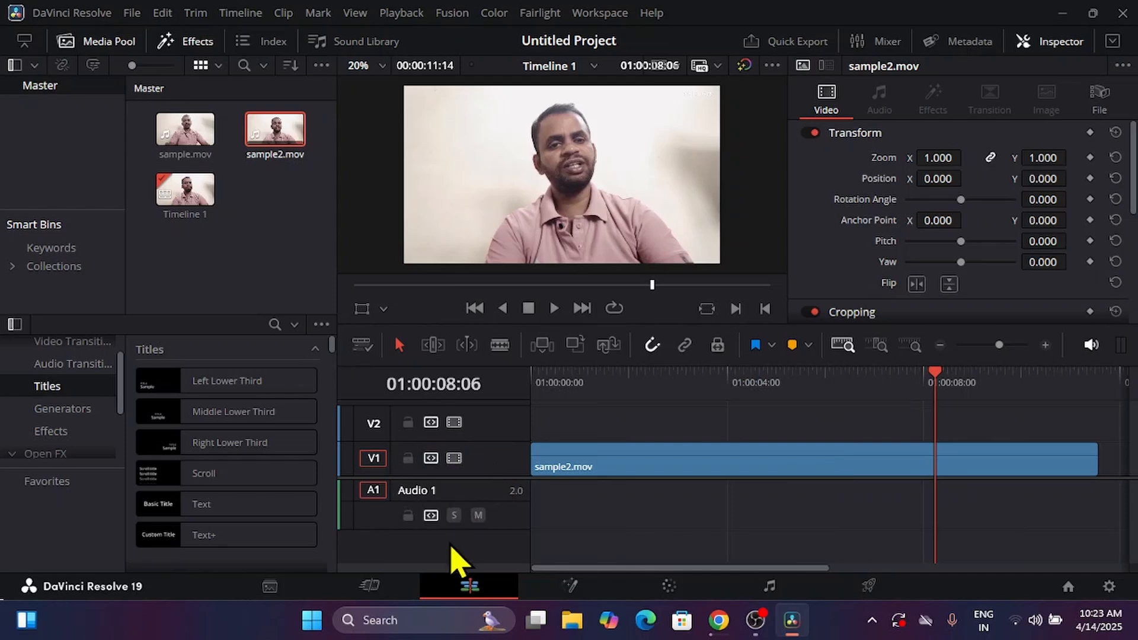
pyautogui.rightClick(425, 537)
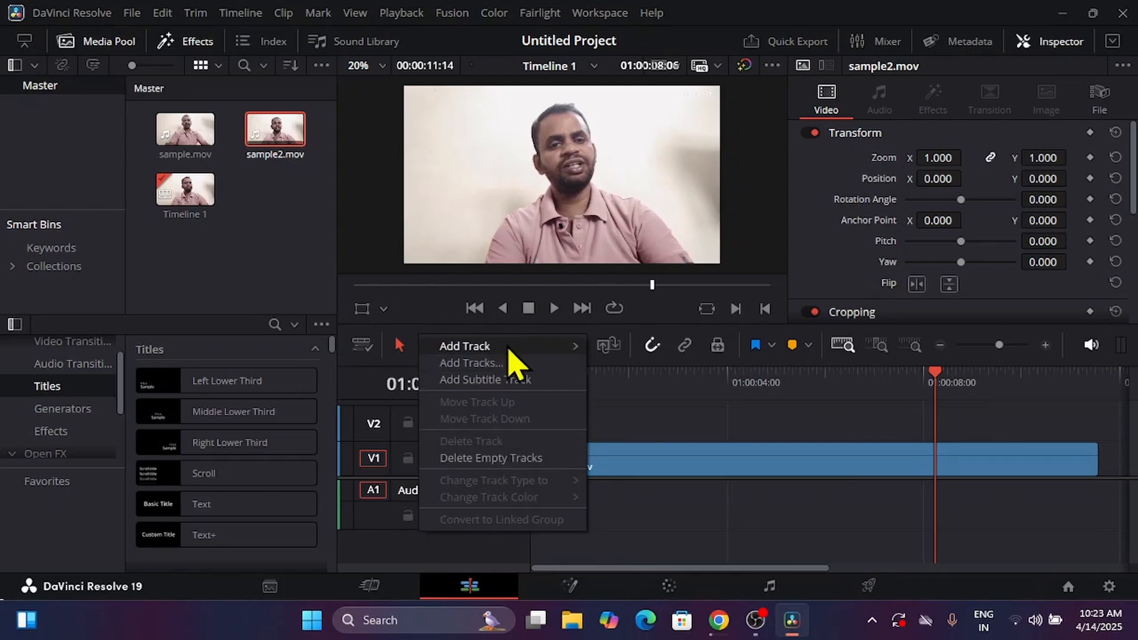
pyautogui.moveTo(508, 350)
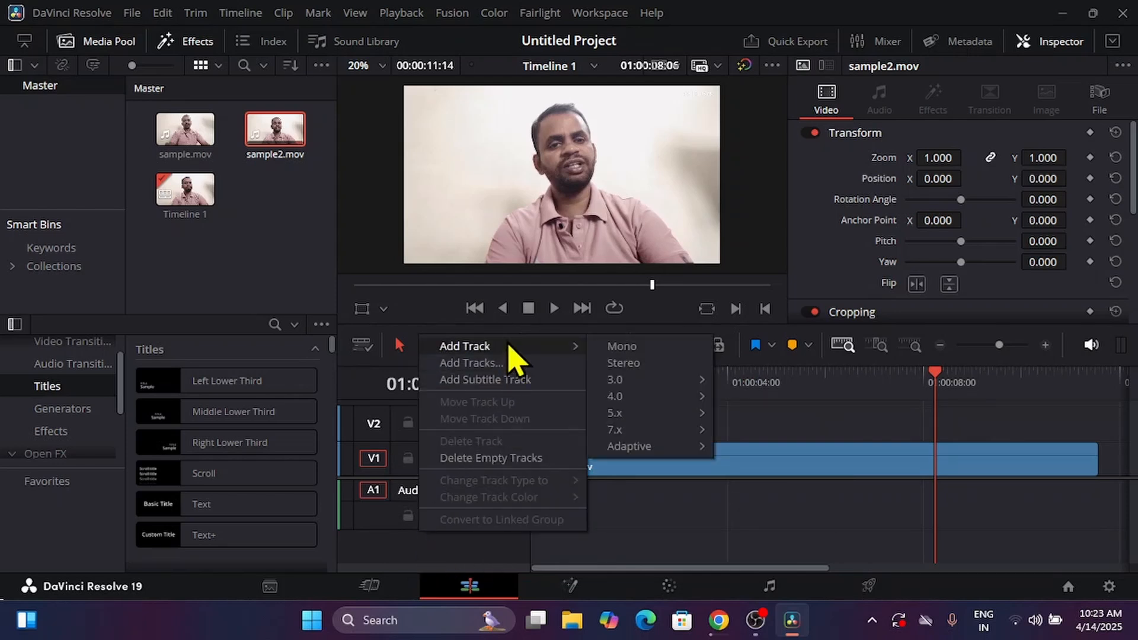
pyautogui.click(663, 367)
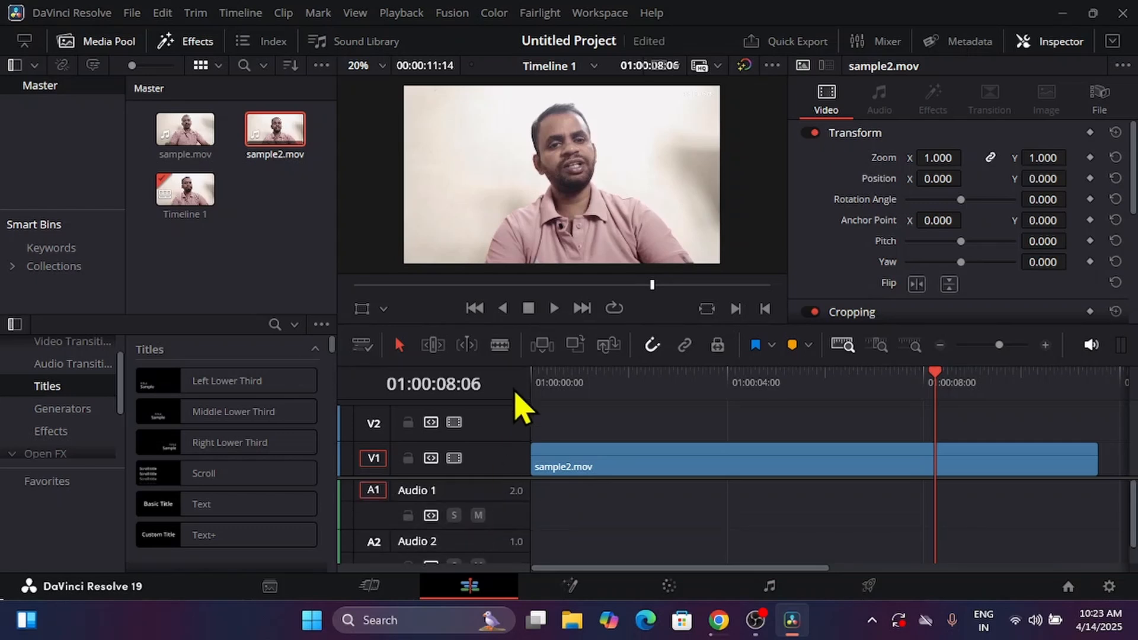
pyautogui.rightClick(493, 421)
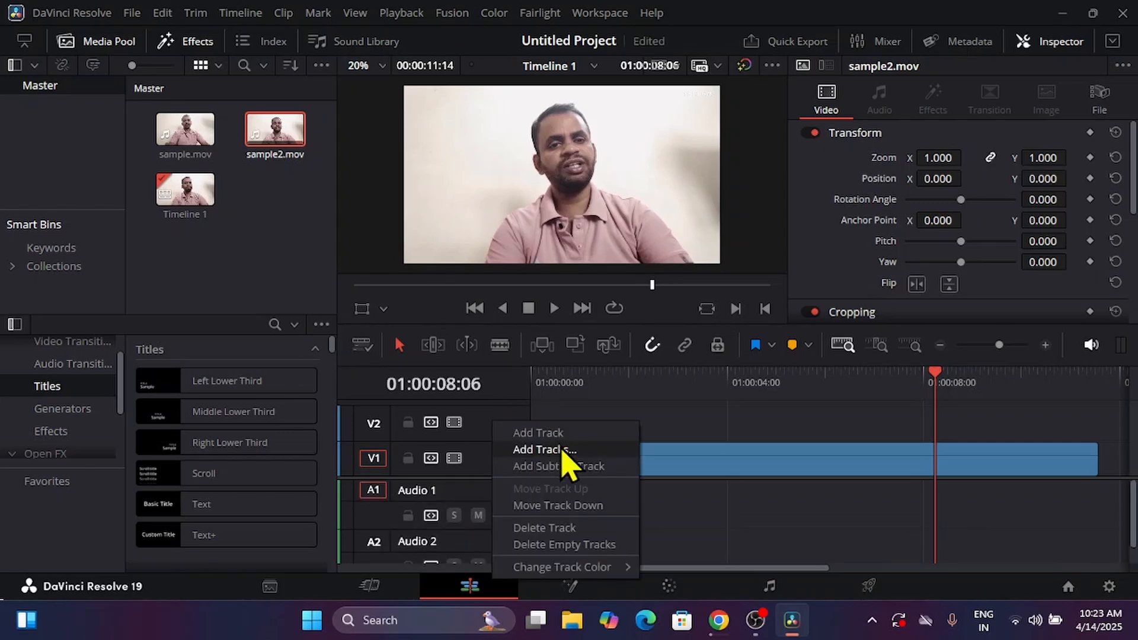
pyautogui.click(544, 450)
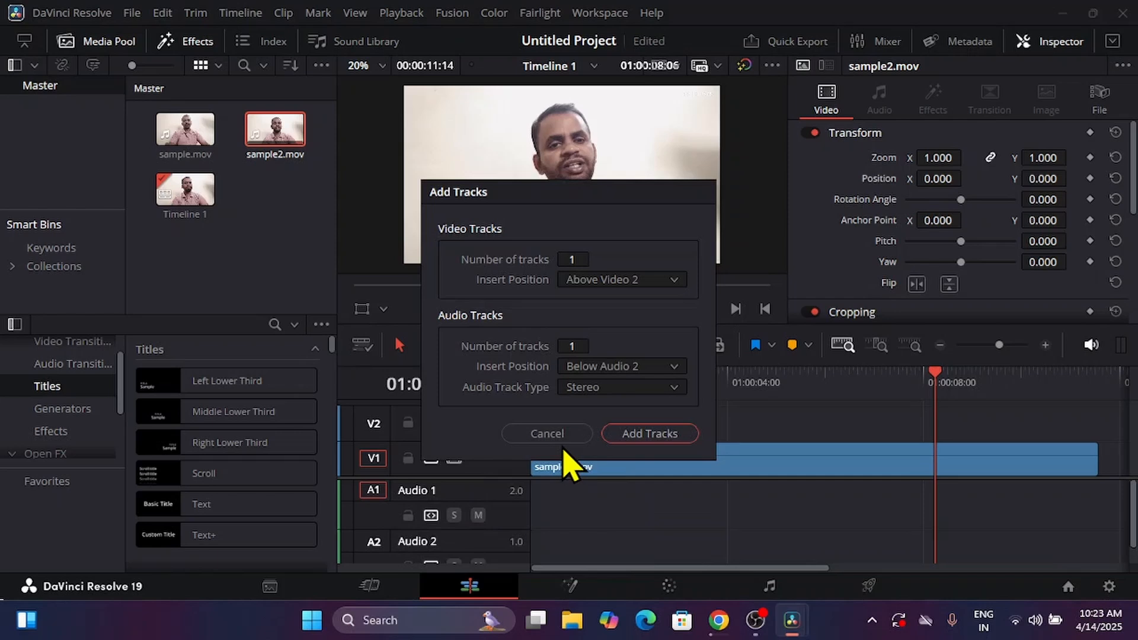
pyautogui.click(573, 259)
pyautogui.write('5')
pyautogui.click(540, 434)
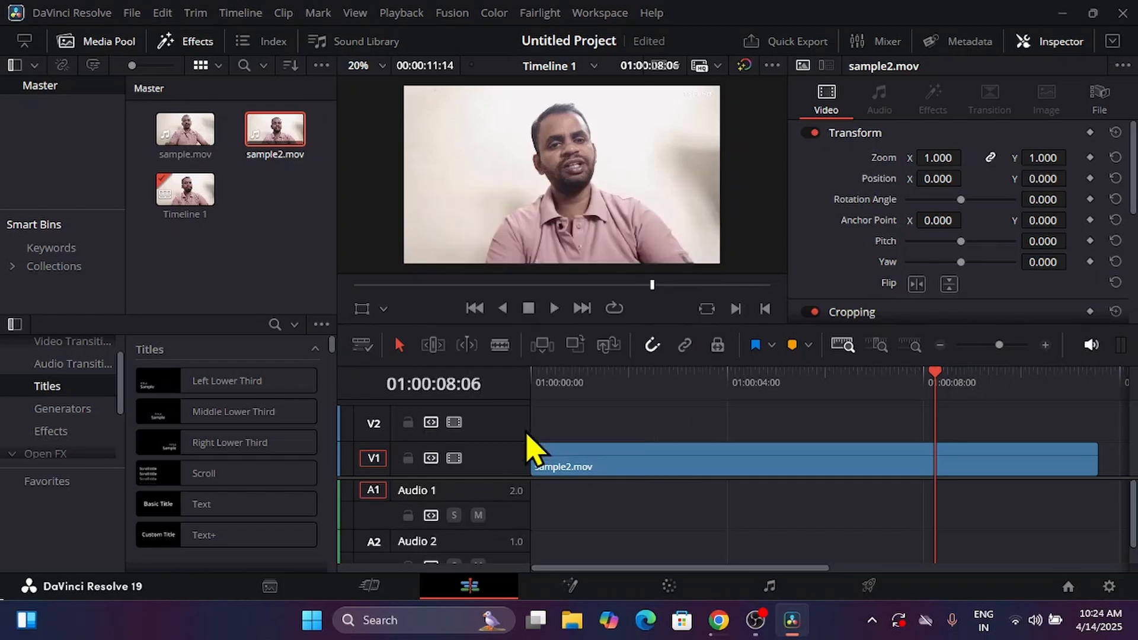
# - Move the playhead to the timeline start at 01:00:00:00 and select the sample2.mov clip on V1
pyautogui.moveTo(933, 384); pyautogui.dragTo(404, 428)
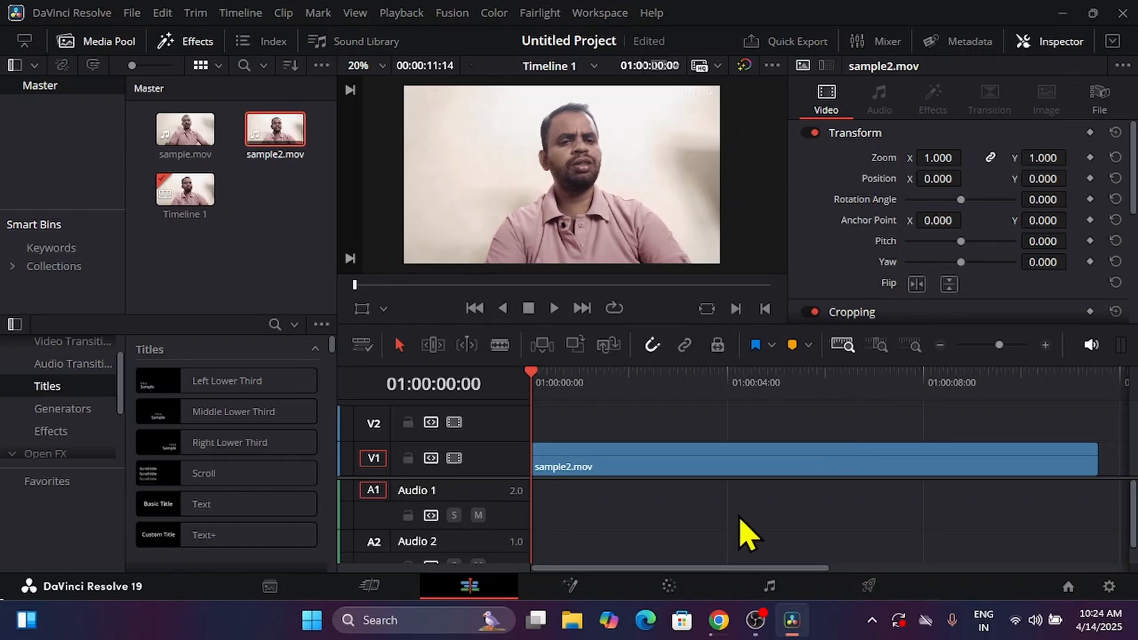
pyautogui.click(655, 459)
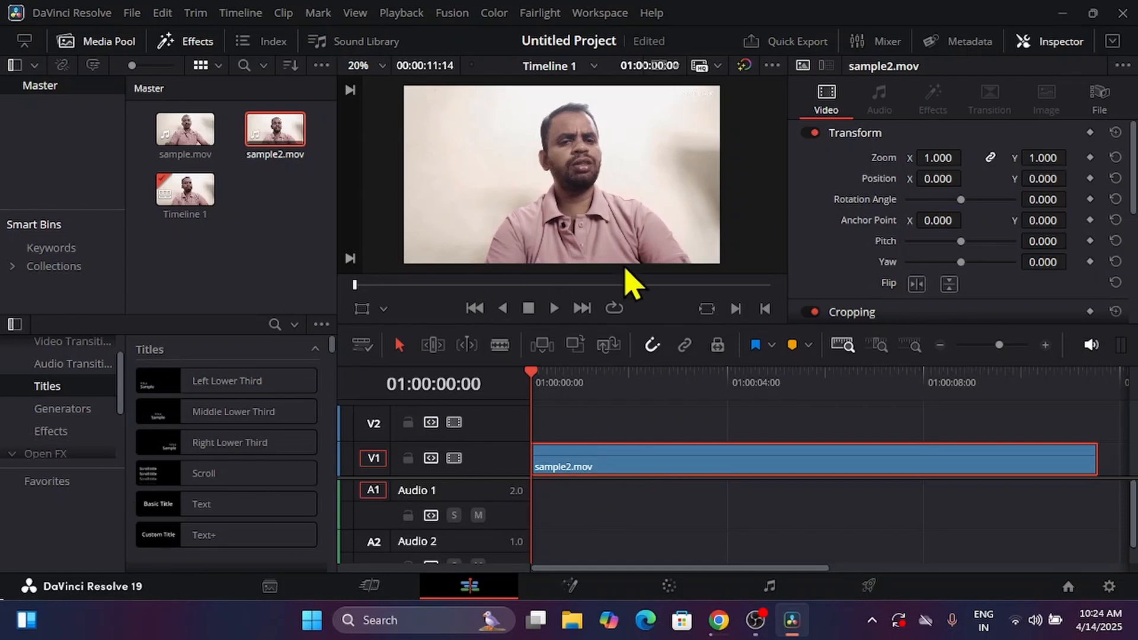
# - Hide and reshow the Inspector, Effects library and Media Pool, scrubbing the playhead to 01:00:01:17 and back to the start
pyautogui.click(1060, 49)
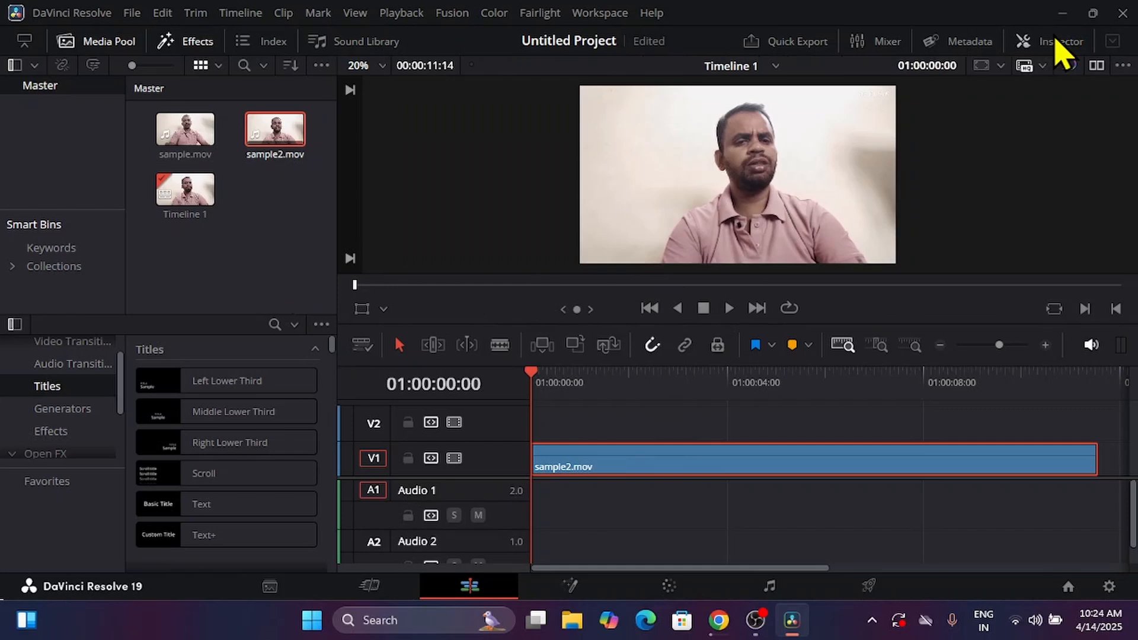
pyautogui.click(1064, 52)
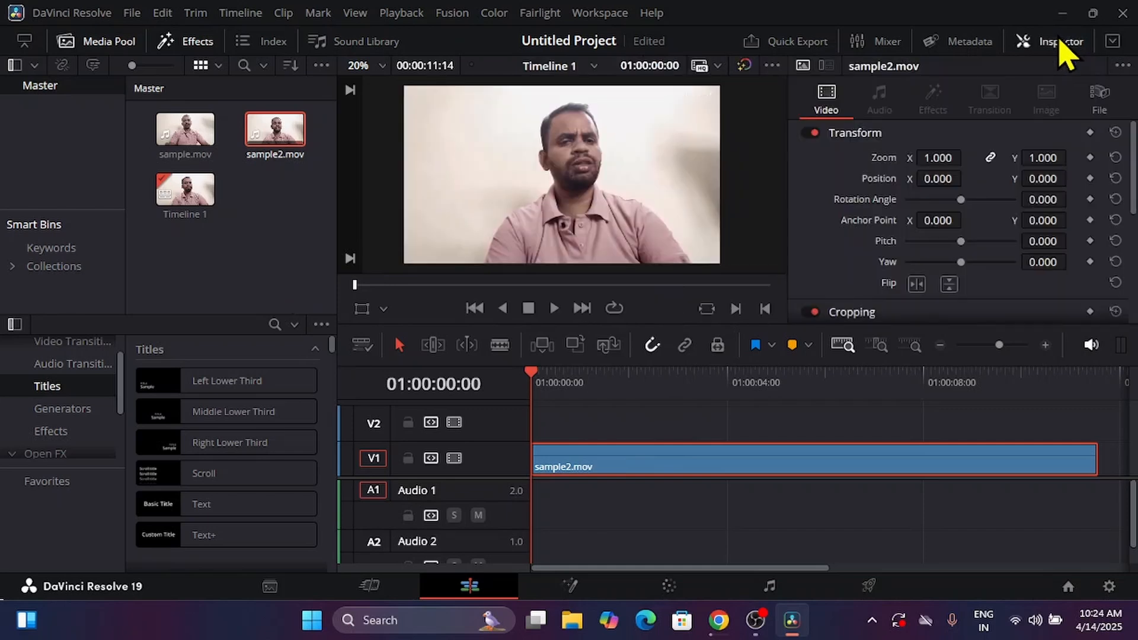
pyautogui.click(198, 44)
pyautogui.click(197, 44)
pyautogui.click(90, 45)
pyautogui.click(90, 45)
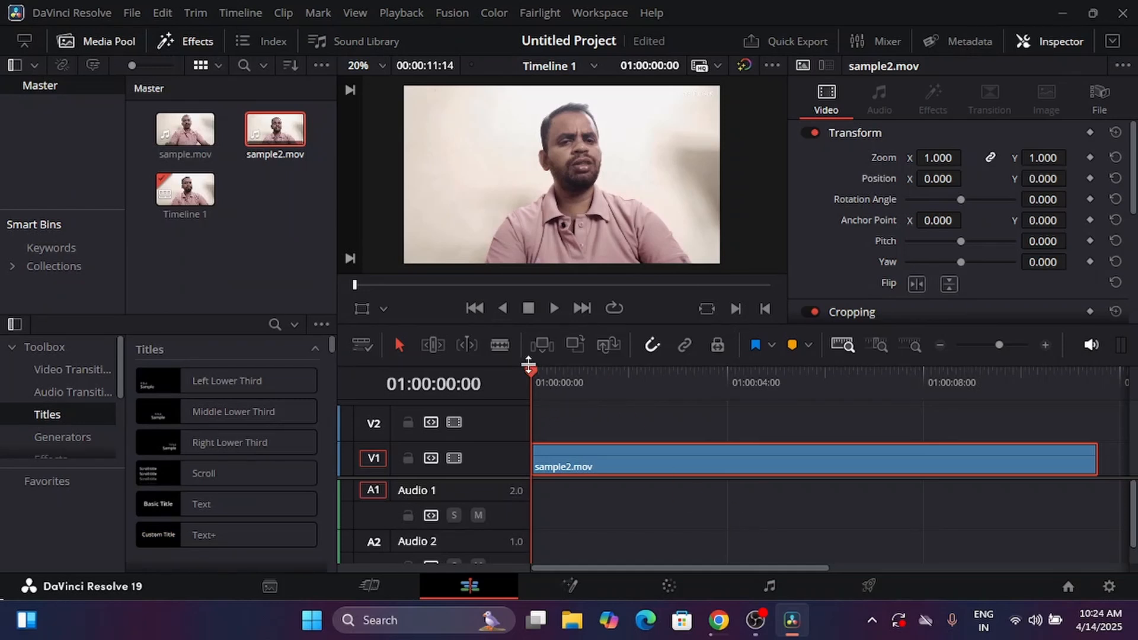
pyautogui.moveTo(531, 376); pyautogui.dragTo(614, 415)
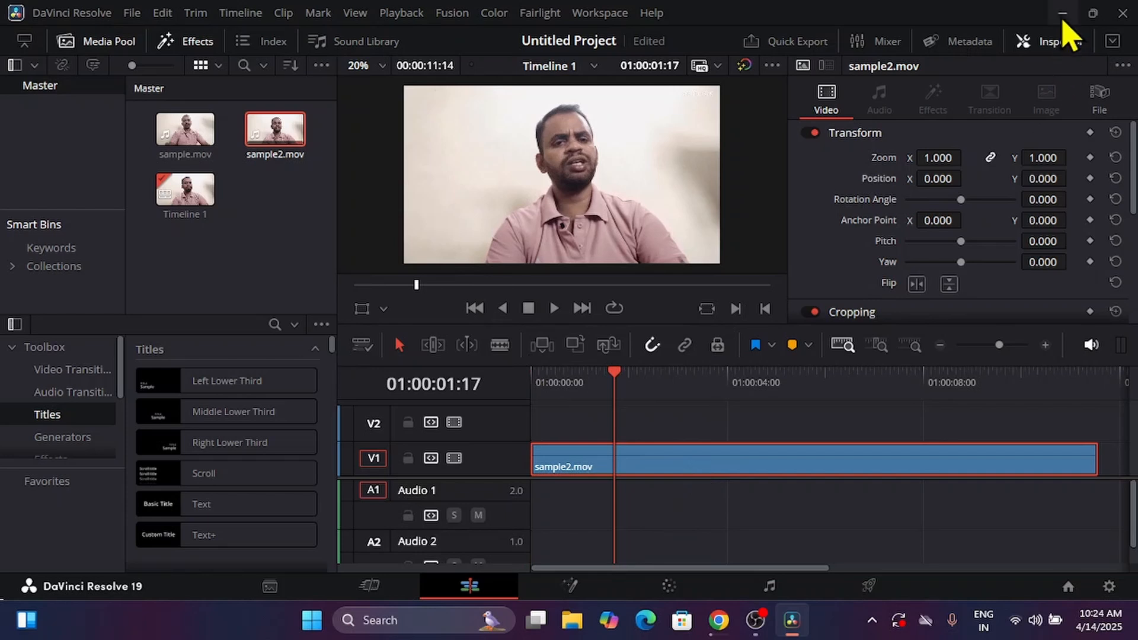
pyautogui.click(1061, 44)
pyautogui.click(1061, 47)
pyautogui.moveTo(617, 388); pyautogui.dragTo(496, 422)
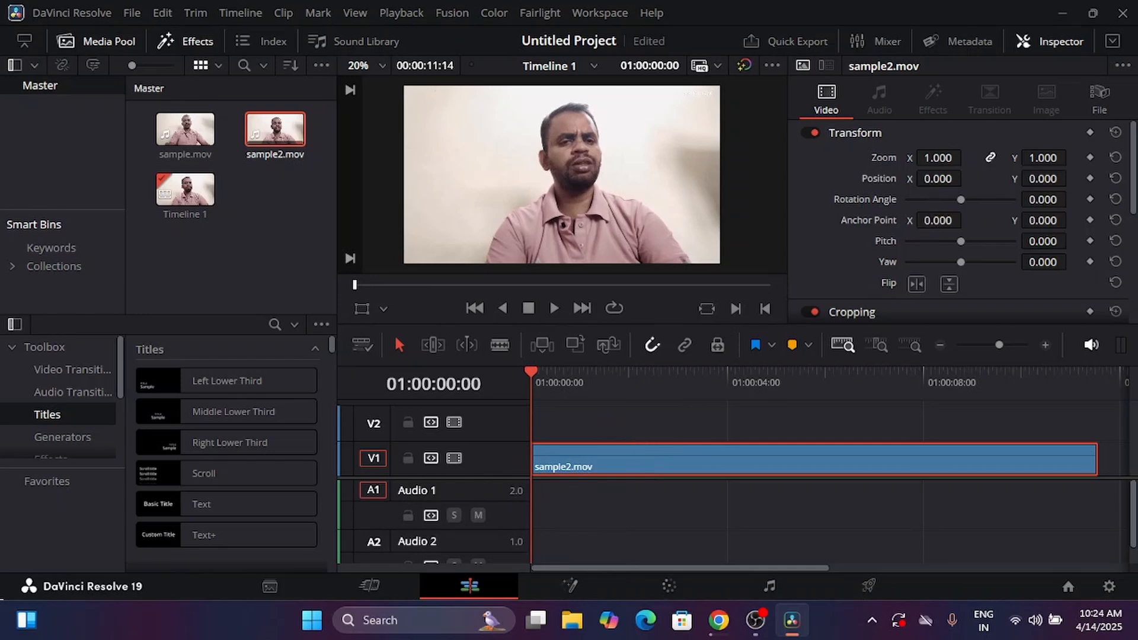
# - Enlarge sample2.mov to a zoom of 1.150 in both X and Y, and unlink the two zoom axes
pyautogui.moveTo(942, 157)
pyautogui.mouseDown()
pyautogui.moveTo(988, 156)
pyautogui.moveTo(932, 158)
pyautogui.mouseUp()
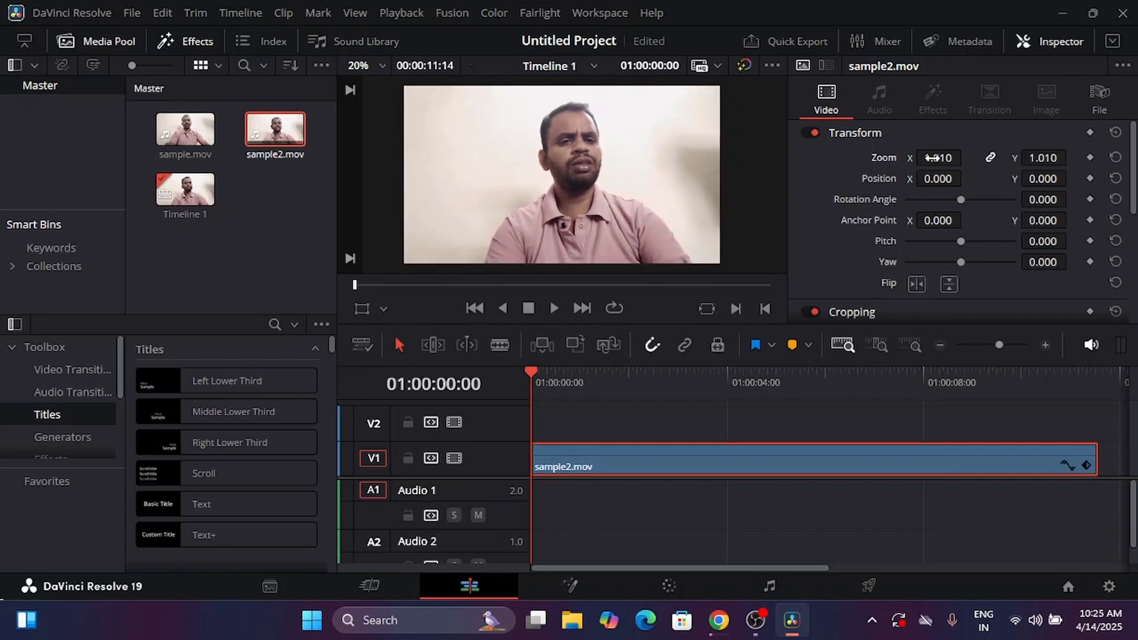
pyautogui.moveTo(1044, 157); pyautogui.dragTo(1049, 158)
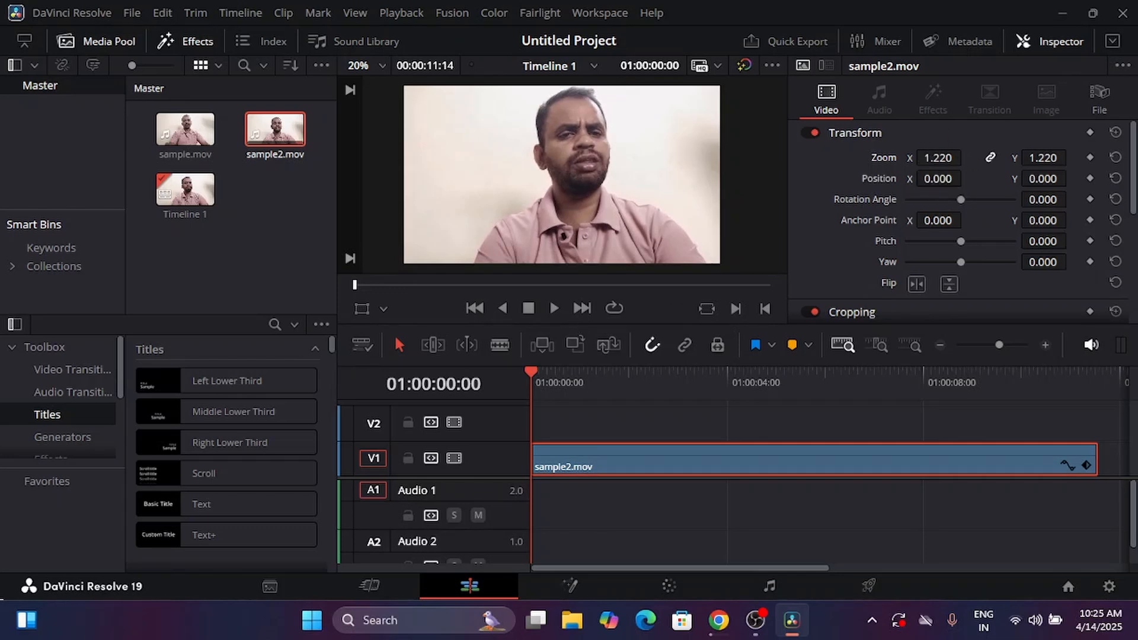
pyautogui.moveTo(947, 157); pyautogui.dragTo(963, 158)
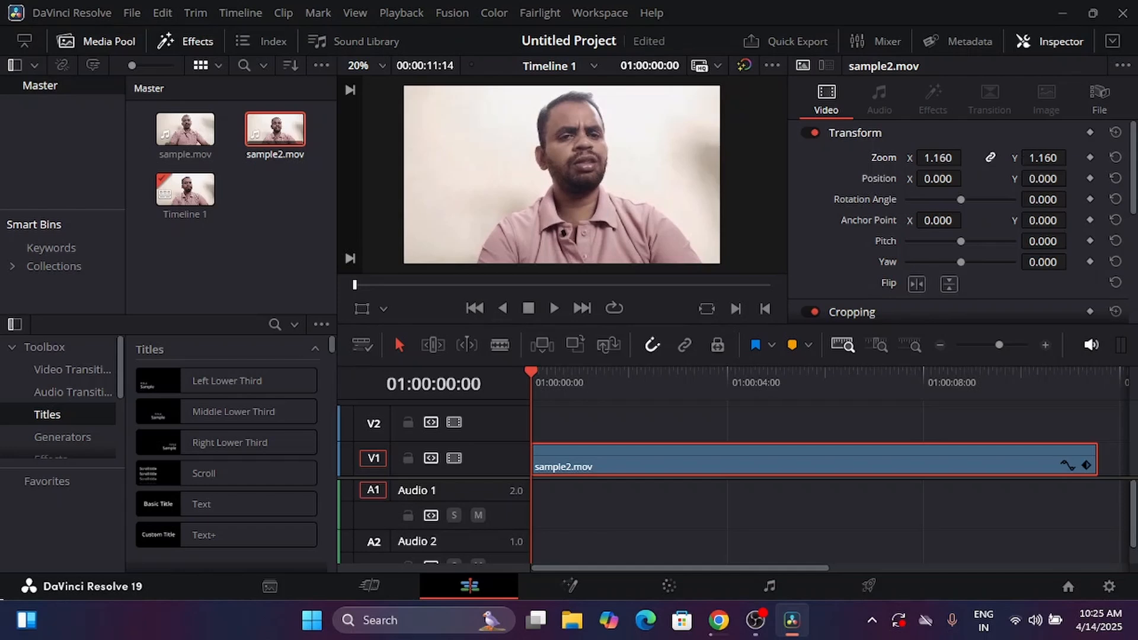
pyautogui.moveTo(1061, 158)
pyautogui.mouseDown()
pyautogui.moveTo(1103, 158)
pyautogui.moveTo(1061, 158)
pyautogui.mouseUp()
pyautogui.click(990, 158)
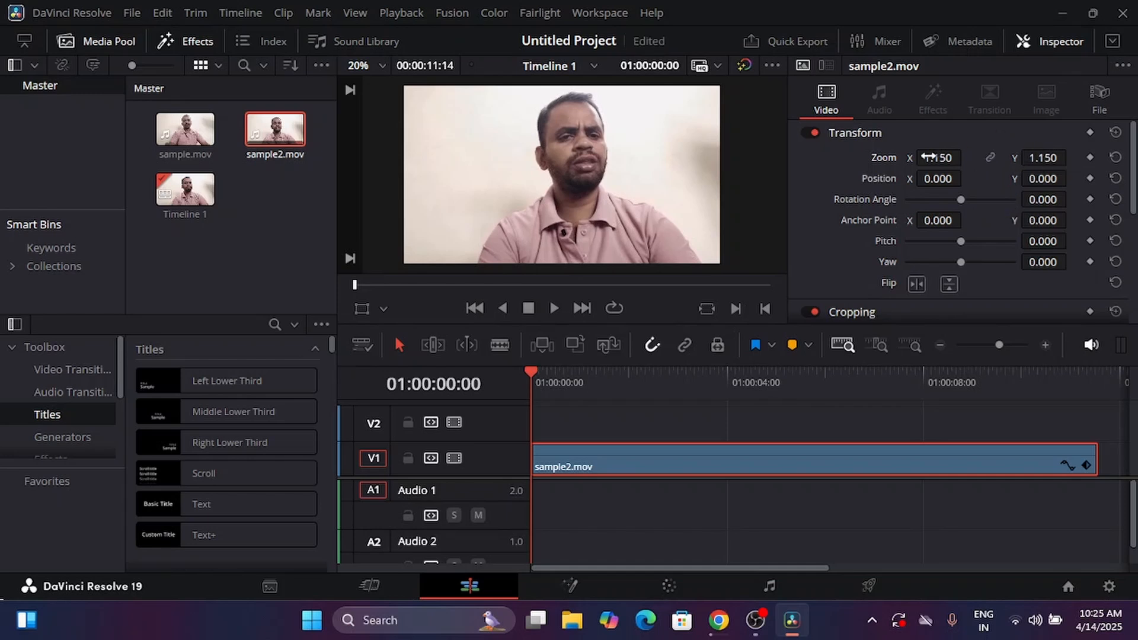
# - Scale sample2.mov to a zoom of 1.480 in both X and Y, and reset the zoom to its default
pyautogui.moveTo(938, 158)
pyautogui.mouseDown()
pyautogui.moveTo(967, 157)
pyautogui.moveTo(957, 156)
pyautogui.mouseUp()
pyautogui.moveTo(1043, 157)
pyautogui.mouseDown()
pyautogui.moveTo(1071, 157)
pyautogui.moveTo(1036, 159)
pyautogui.mouseUp()
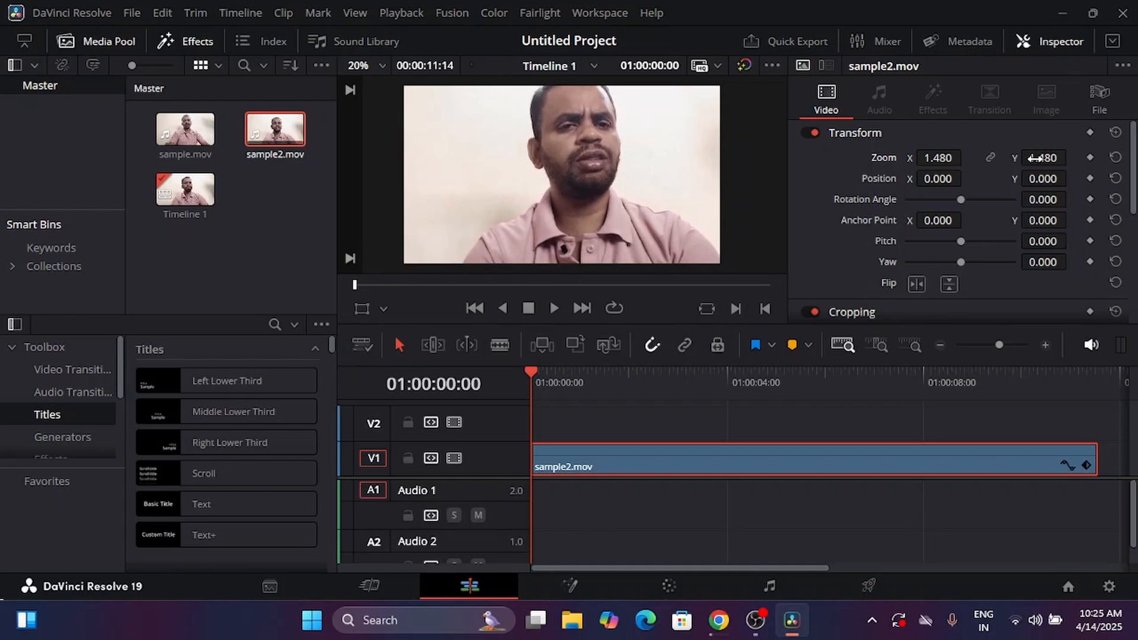
pyautogui.click(1116, 158)
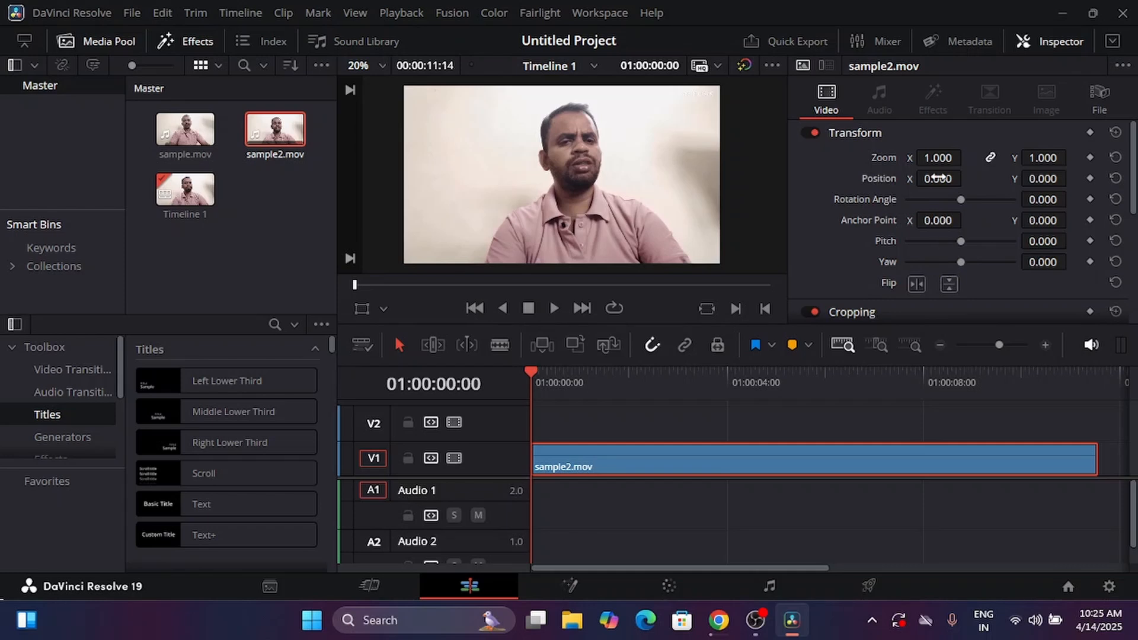
# - Shift sample2.mov to position X -29 and Y 64, and reset all of its transform values
pyautogui.moveTo(968, 178); pyautogui.dragTo(1037, 178)
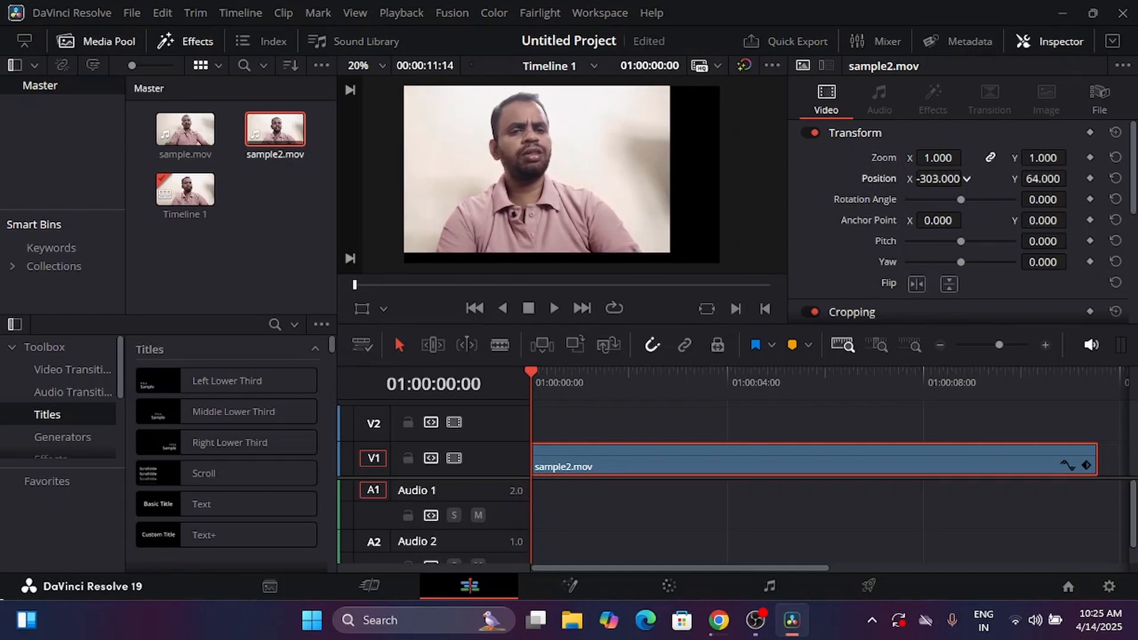
pyautogui.moveTo(967, 179); pyautogui.dragTo(967, 179)
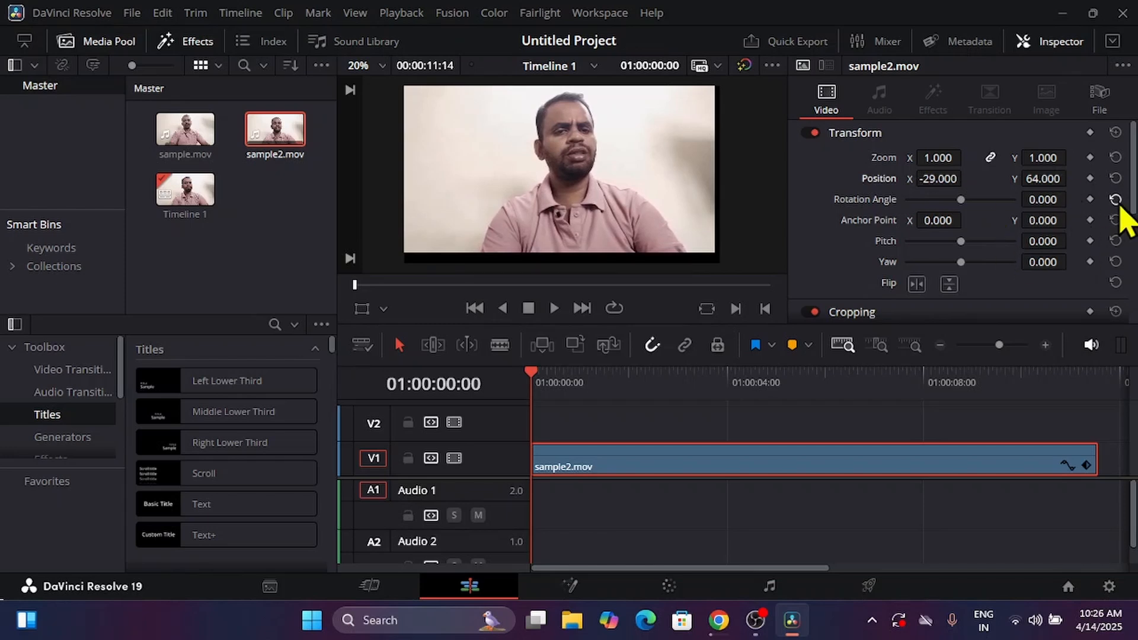
pyautogui.click(1115, 132)
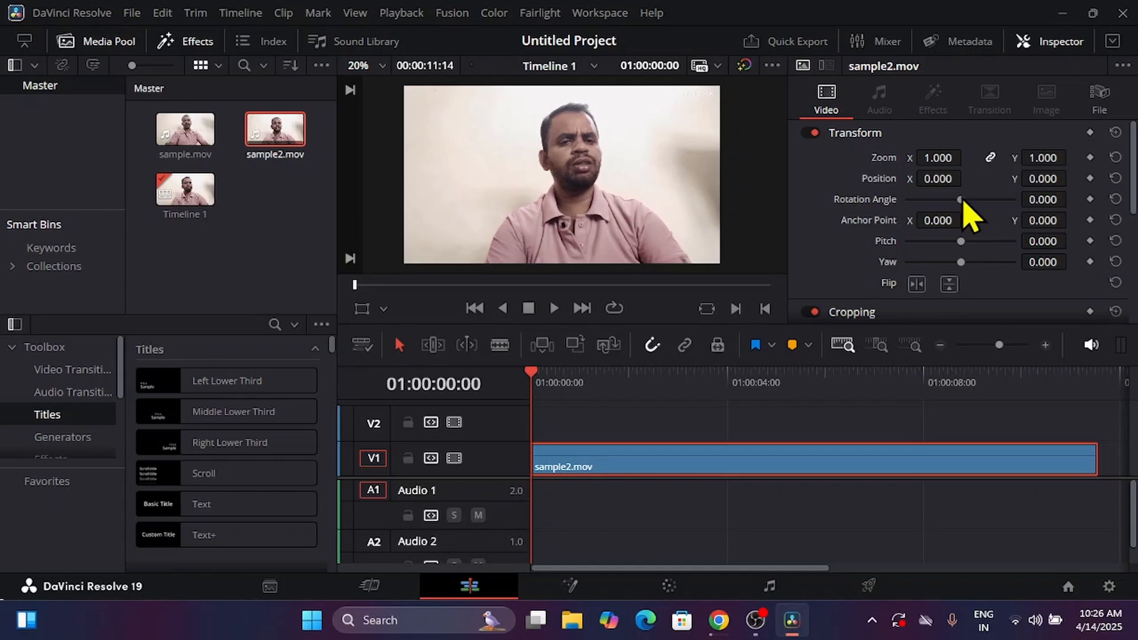
# - Try a 24.730 rotation, 0.859 pitch, -0.515 yaw and a vertical flip on sample2.mov, and reset its transform
pyautogui.moveTo(961, 199)
pyautogui.mouseDown()
pyautogui.moveTo(998, 204)
pyautogui.moveTo(946, 203)
pyautogui.moveTo(967, 204)
pyautogui.mouseUp()
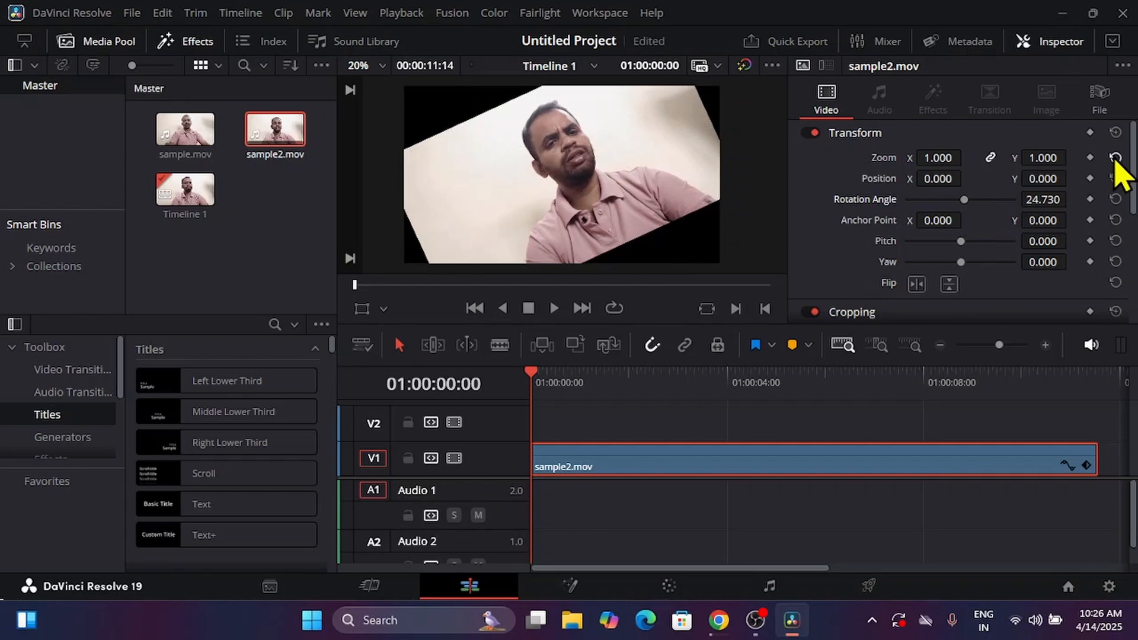
pyautogui.moveTo(968, 252); pyautogui.dragTo(942, 265)
pyautogui.click(949, 285)
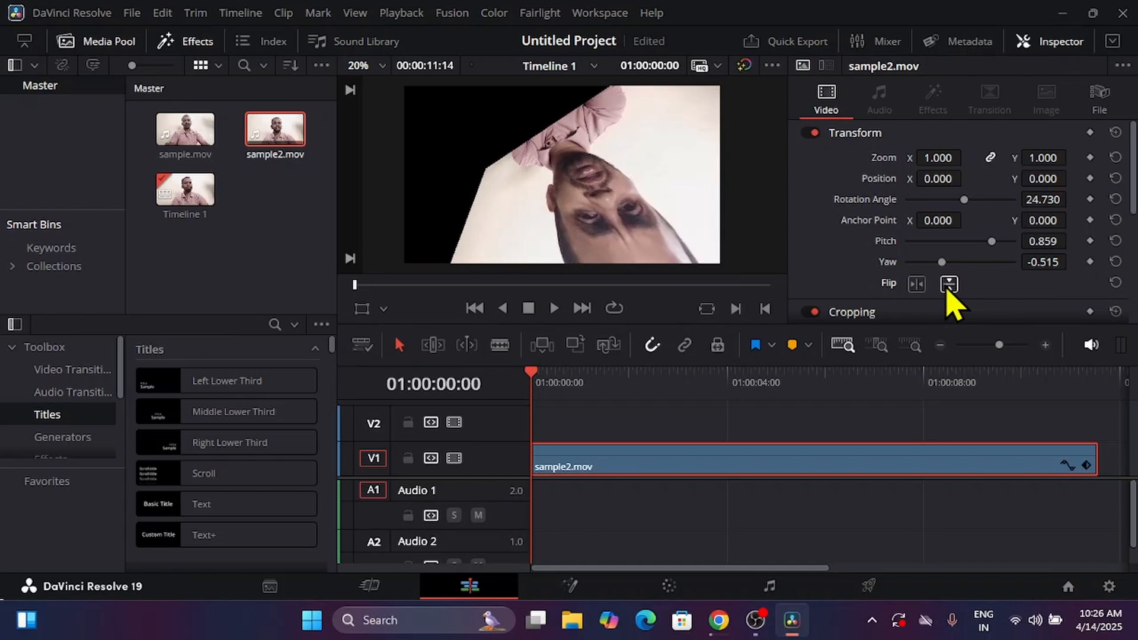
pyautogui.click(949, 285)
pyautogui.click(1115, 133)
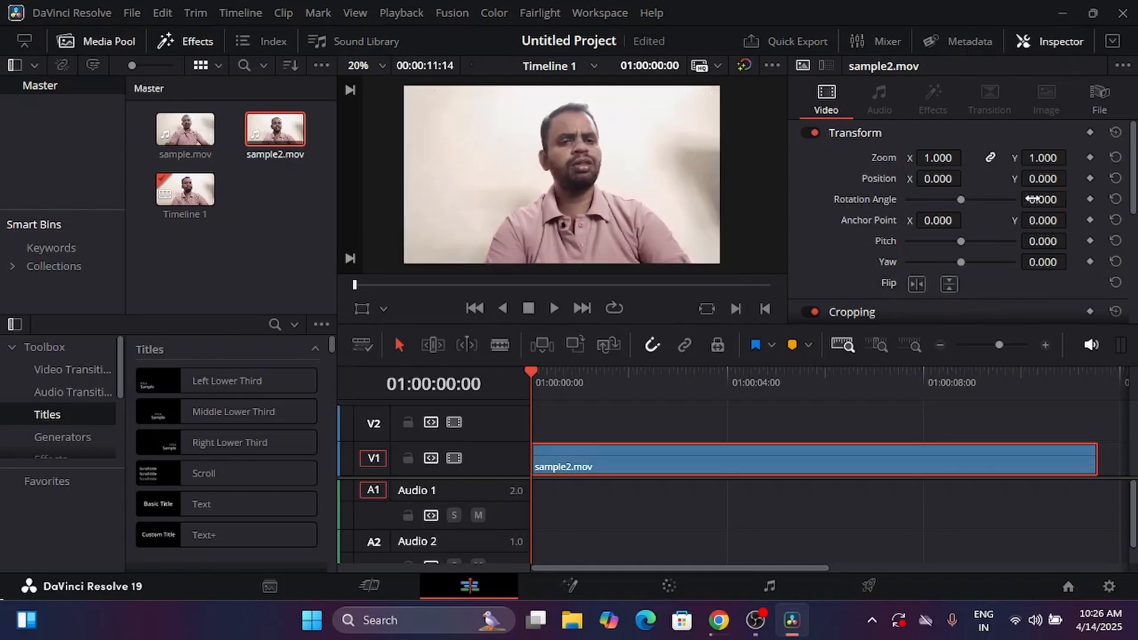
# - Flip sample2.mov vertically and back, and flip it horizontally and back
pyautogui.click(949, 284)
pyautogui.click(949, 285)
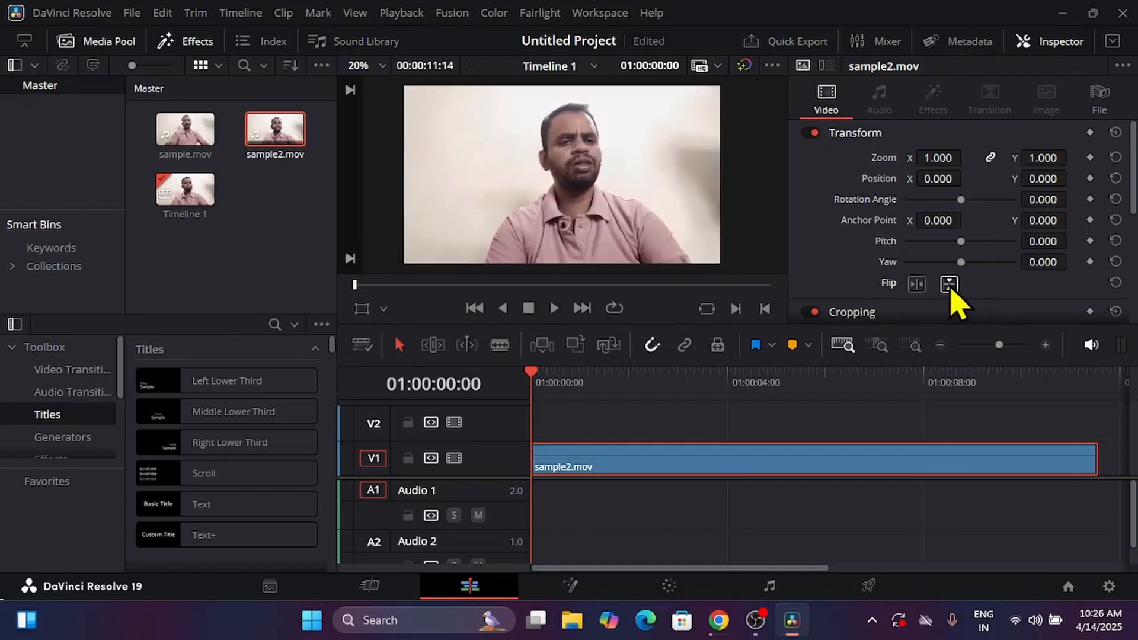
pyautogui.click(917, 284)
pyautogui.click(917, 284)
# - Enable Dynamic Zoom on sample2.mov, keep the Linear ease after viewing the ease options, and swap the zoom direction
pyautogui.scroll(-5, 984, 284)
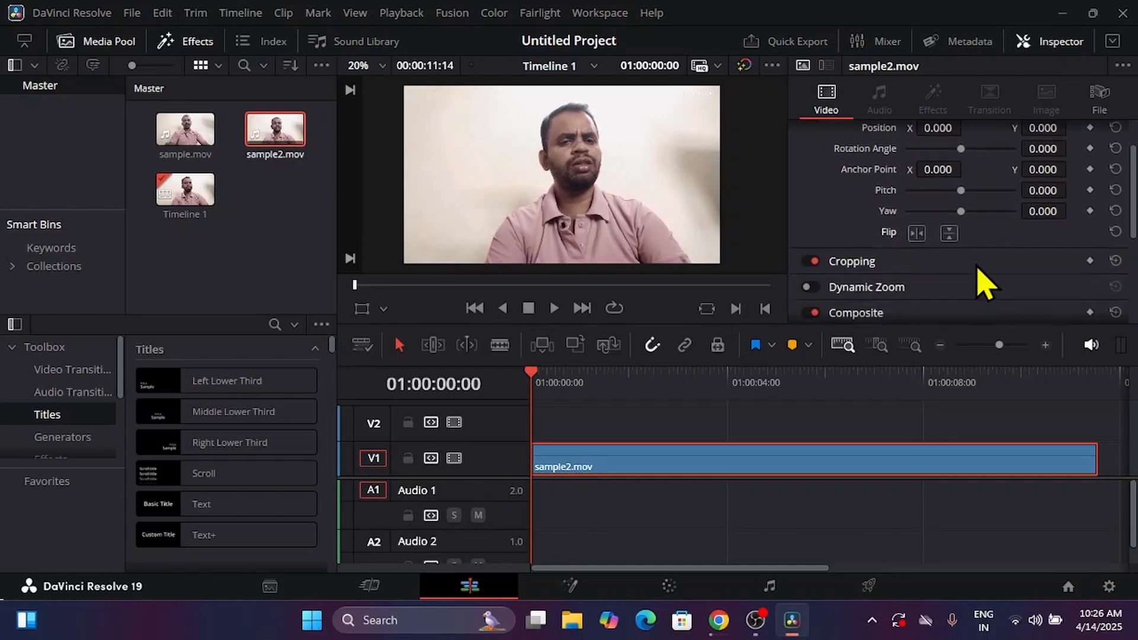
pyautogui.scroll(-1, 978, 269)
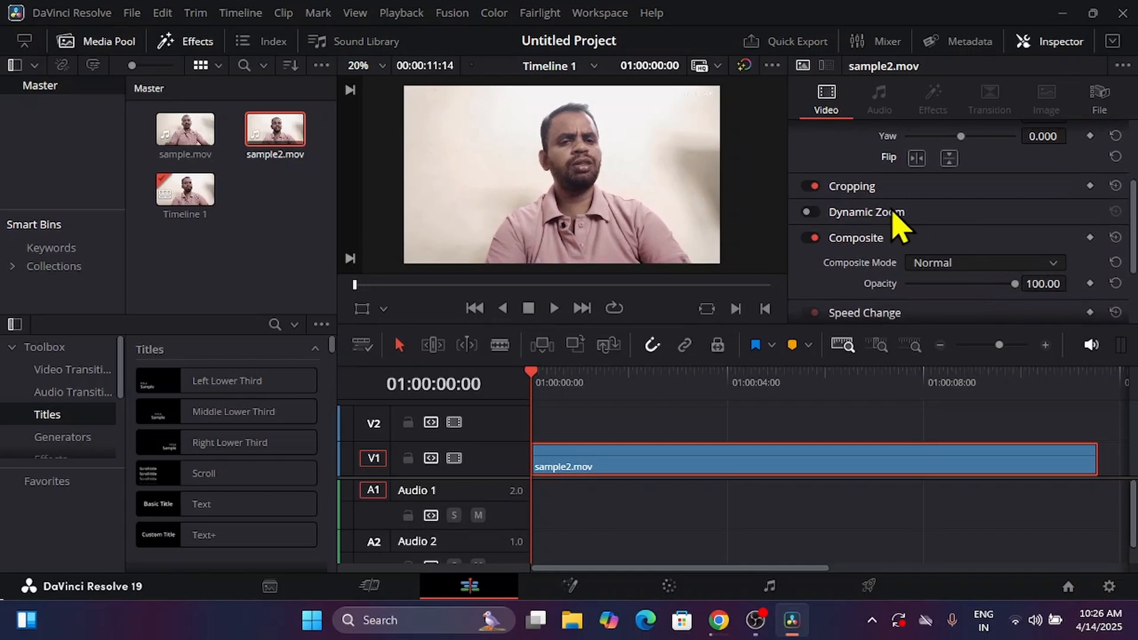
pyautogui.click(867, 213)
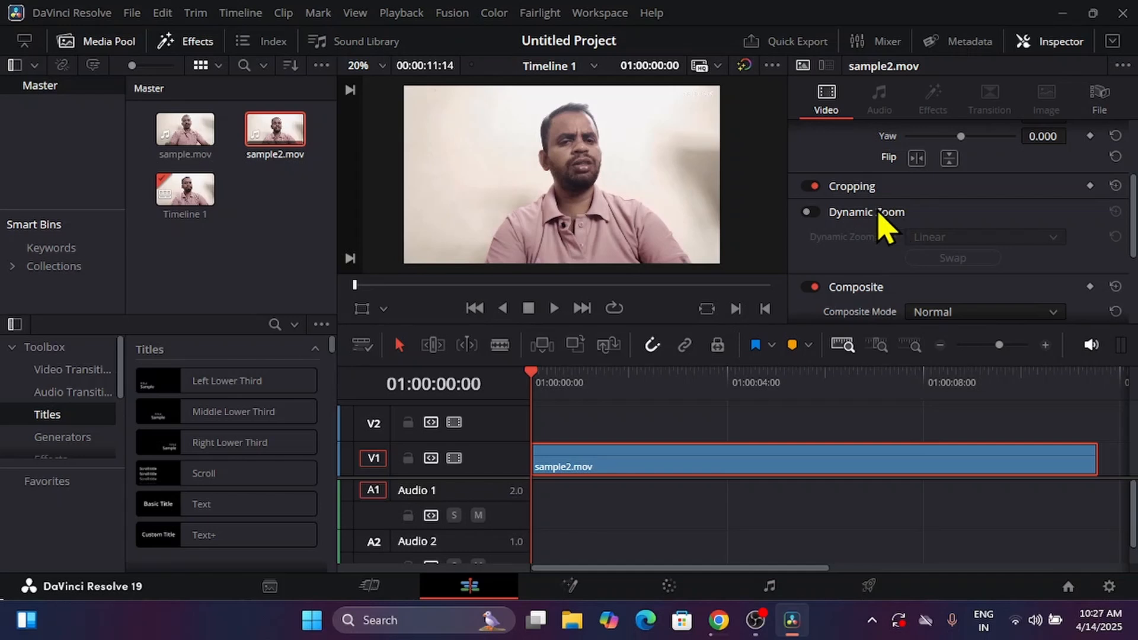
pyautogui.click(809, 212)
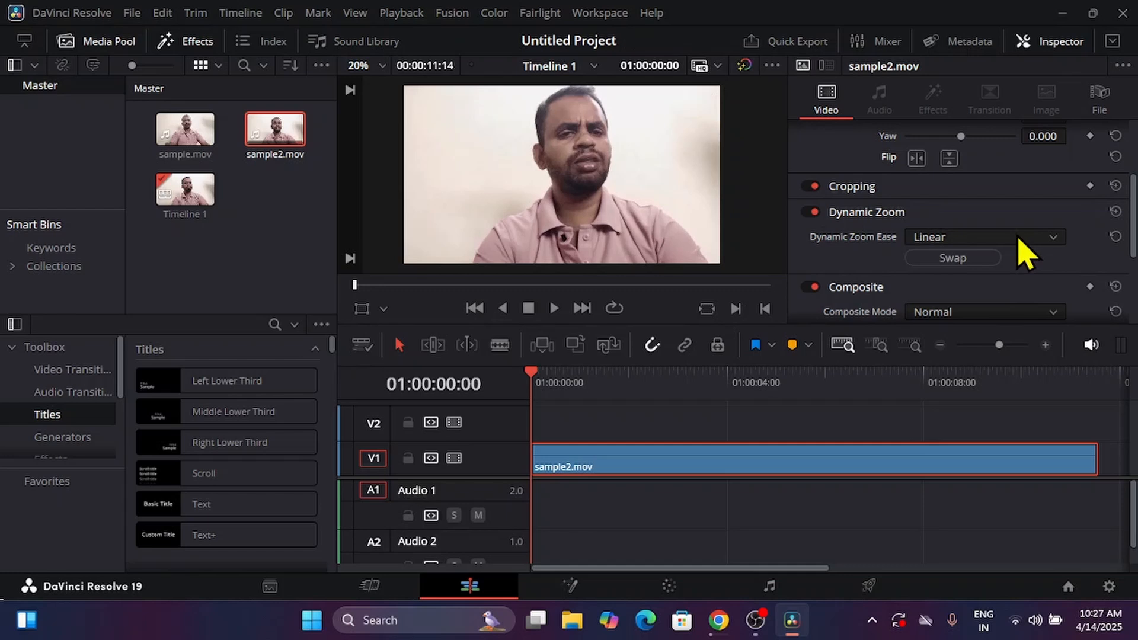
pyautogui.click(961, 240)
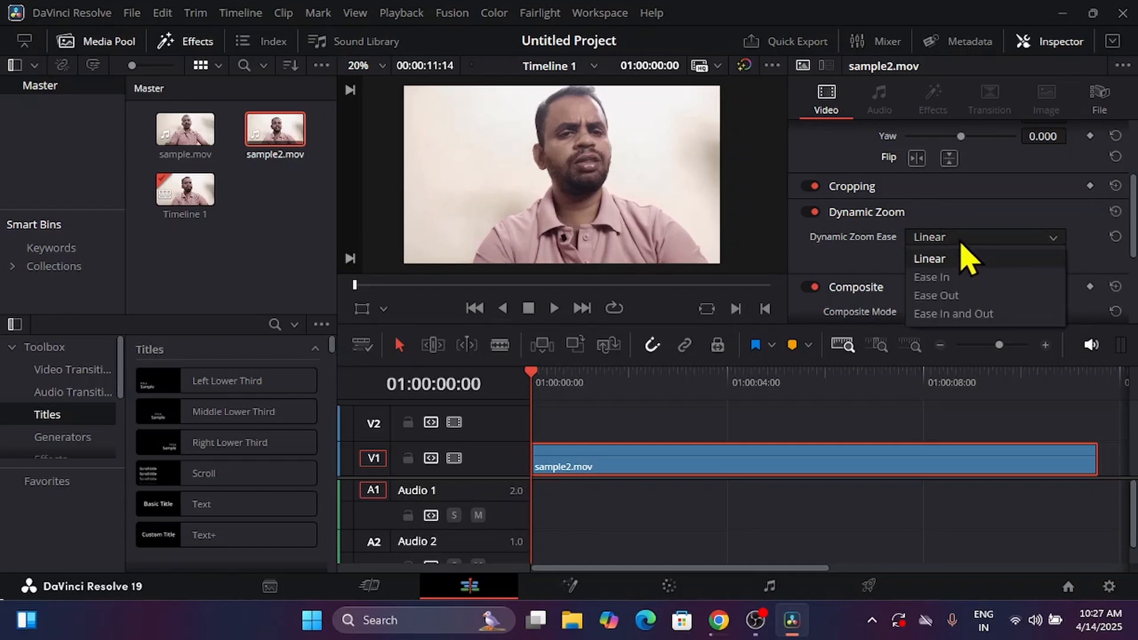
pyautogui.click(975, 214)
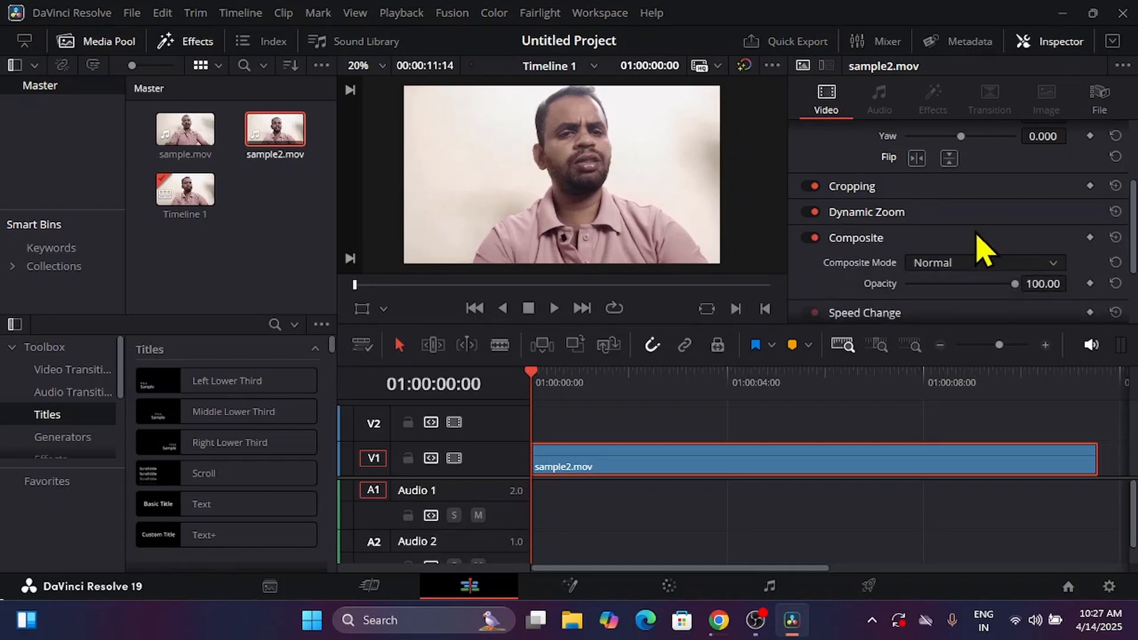
pyautogui.click(929, 215)
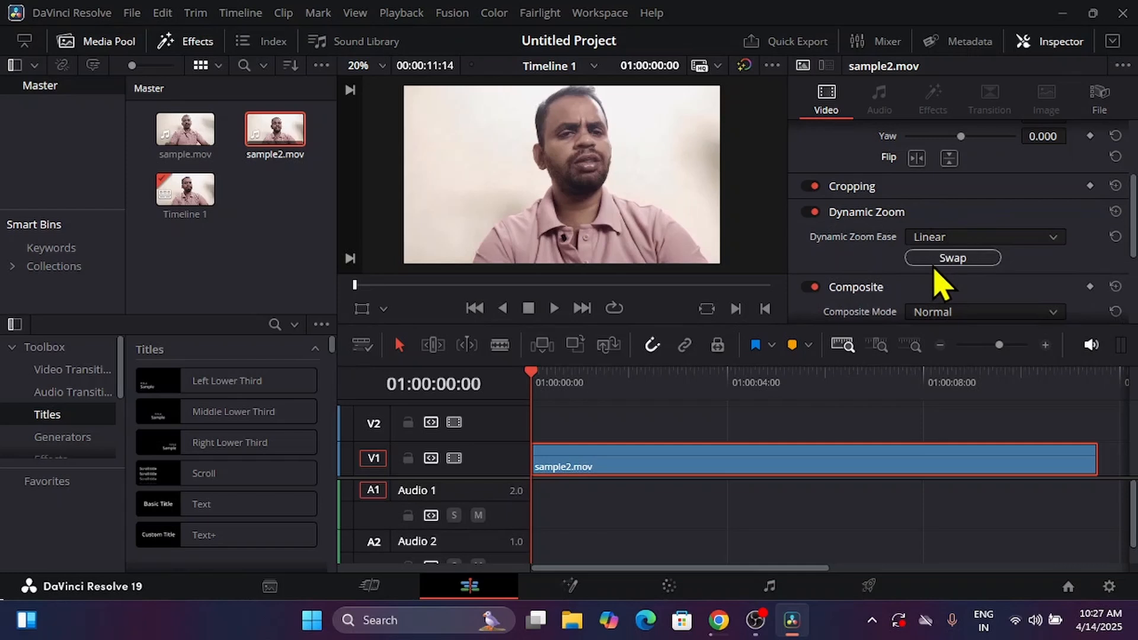
pyautogui.click(937, 261)
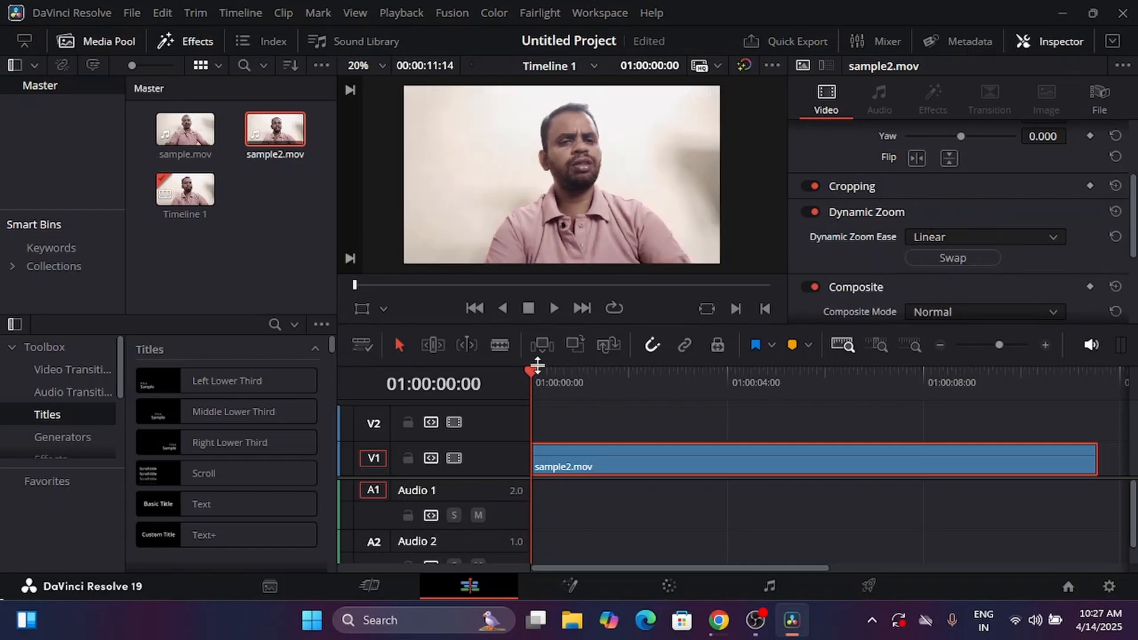
# - Split sample2.mov on V1 with the blade at about 01:00:02:05 and return to Selection mode
pyautogui.moveTo(541, 382); pyautogui.dragTo(642, 387)
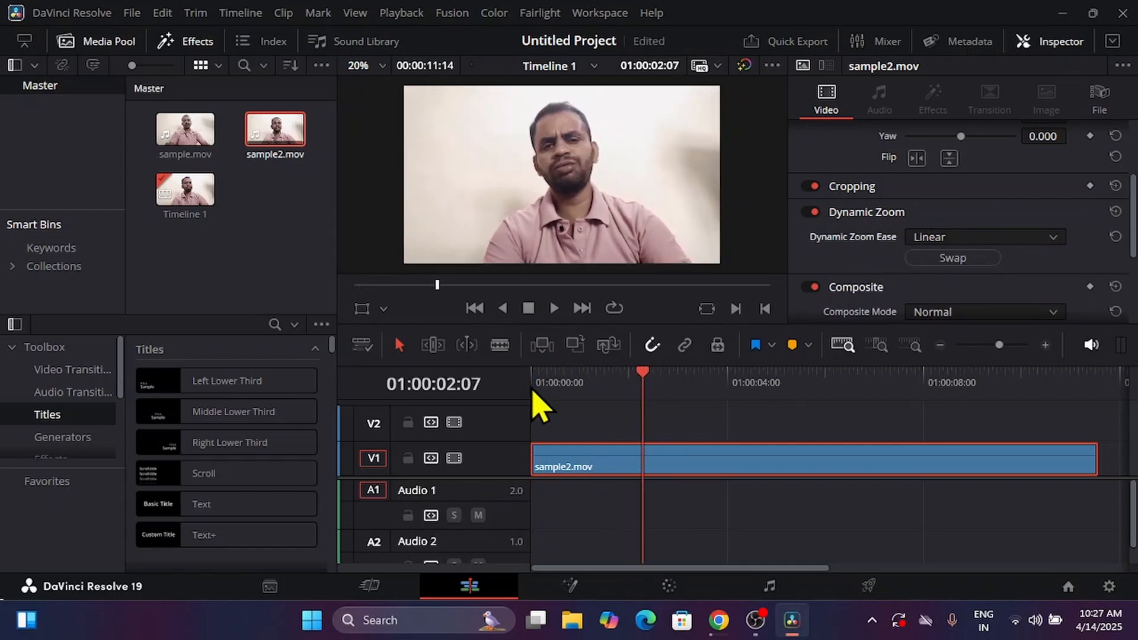
pyautogui.click(501, 346)
pyautogui.click(637, 460)
pyautogui.click(399, 345)
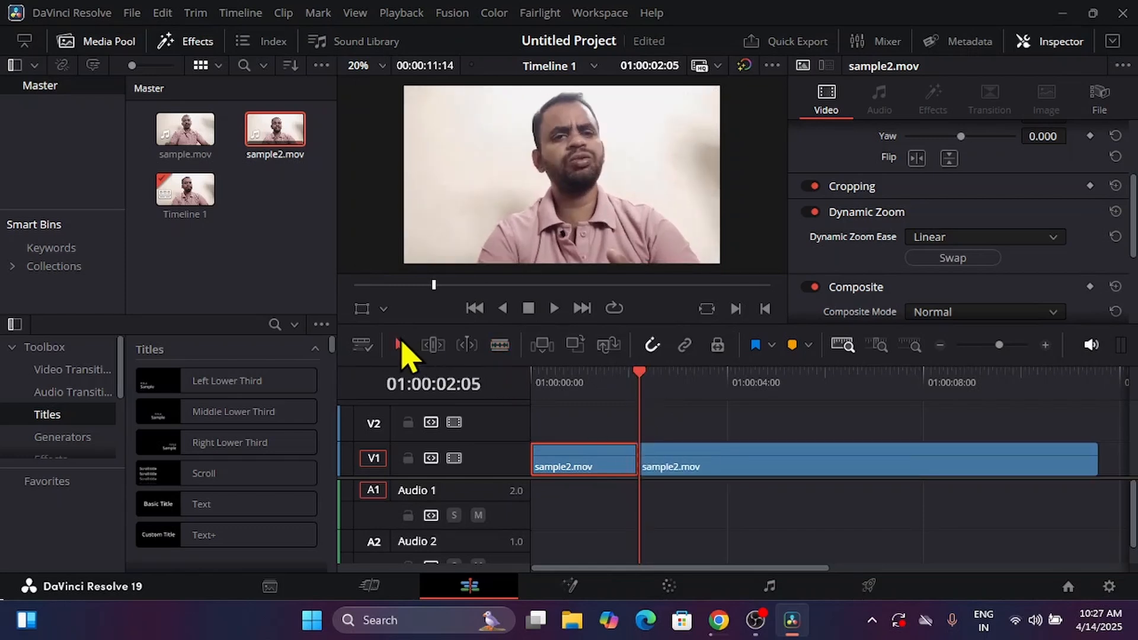
# - Play the timeline from its start past the cut to review the dynamic zoom on the first segment
pyautogui.moveTo(639, 373); pyautogui.dragTo(490, 382)
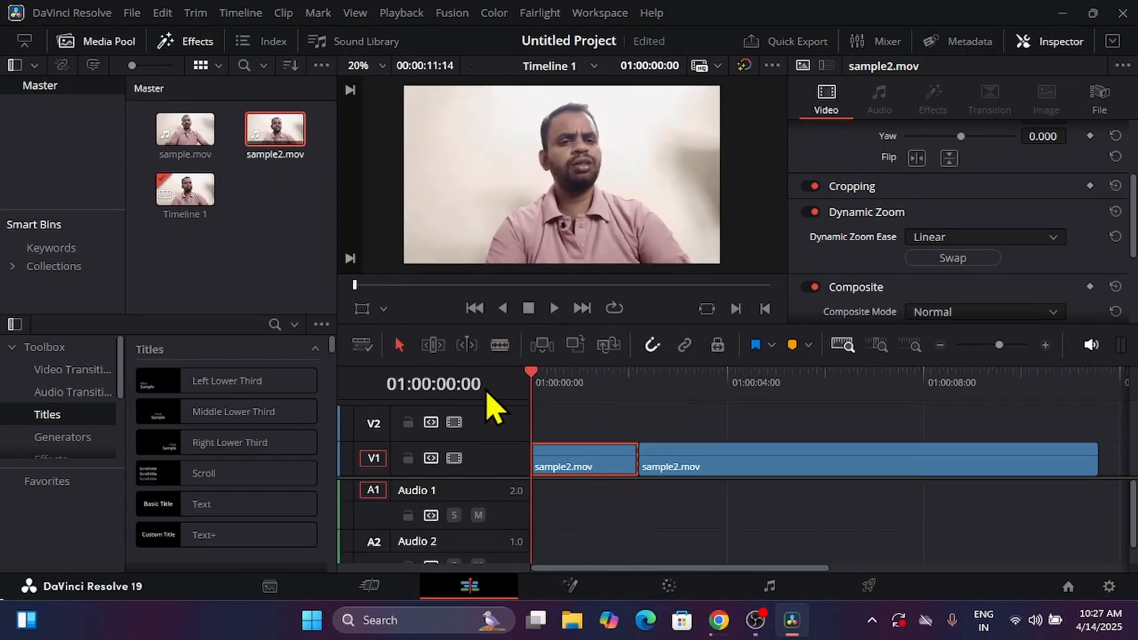
pyautogui.press('space')
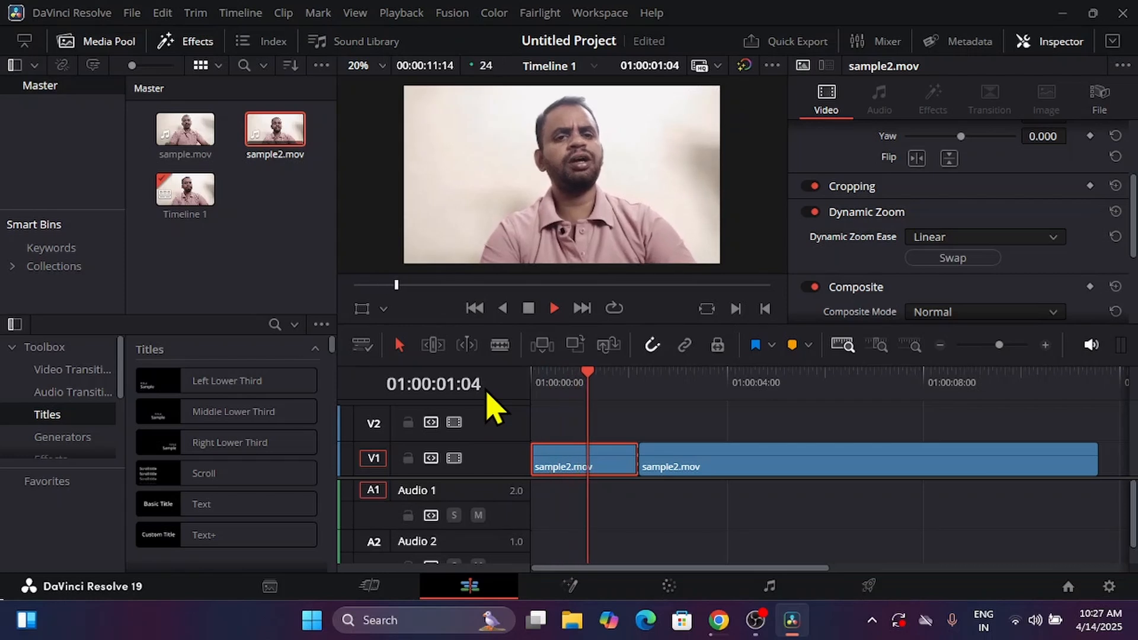
pyautogui.press('space')
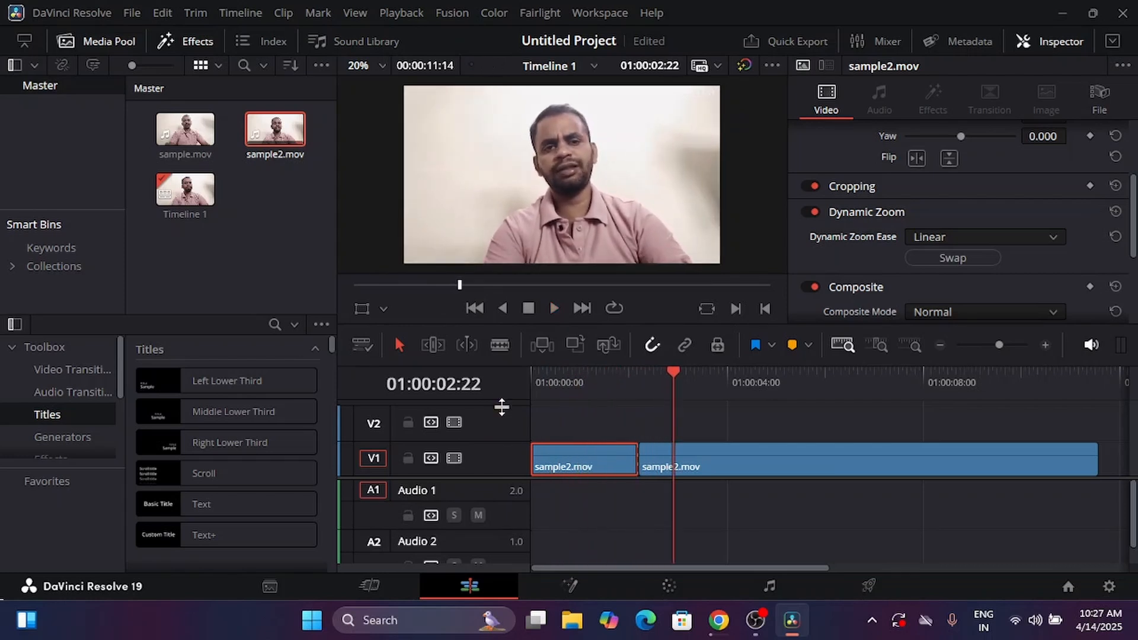
# - Swap the first segment's dynamic zoom direction and play the timeline from the start past the cut
pyautogui.moveTo(676, 376); pyautogui.dragTo(525, 426)
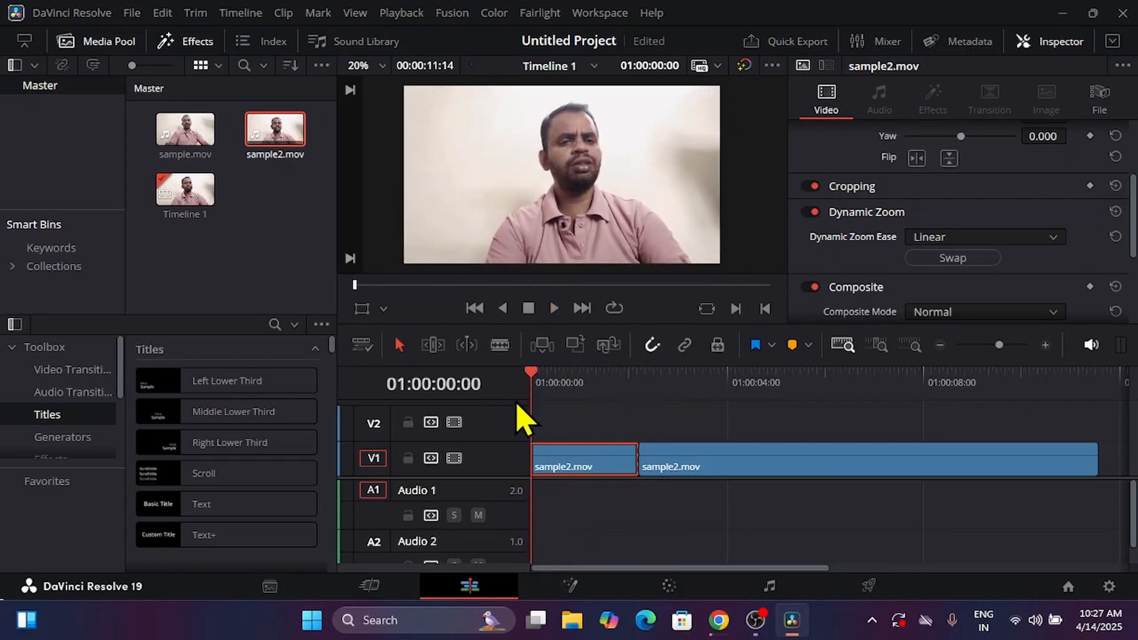
pyautogui.click(952, 258)
pyautogui.press('space')
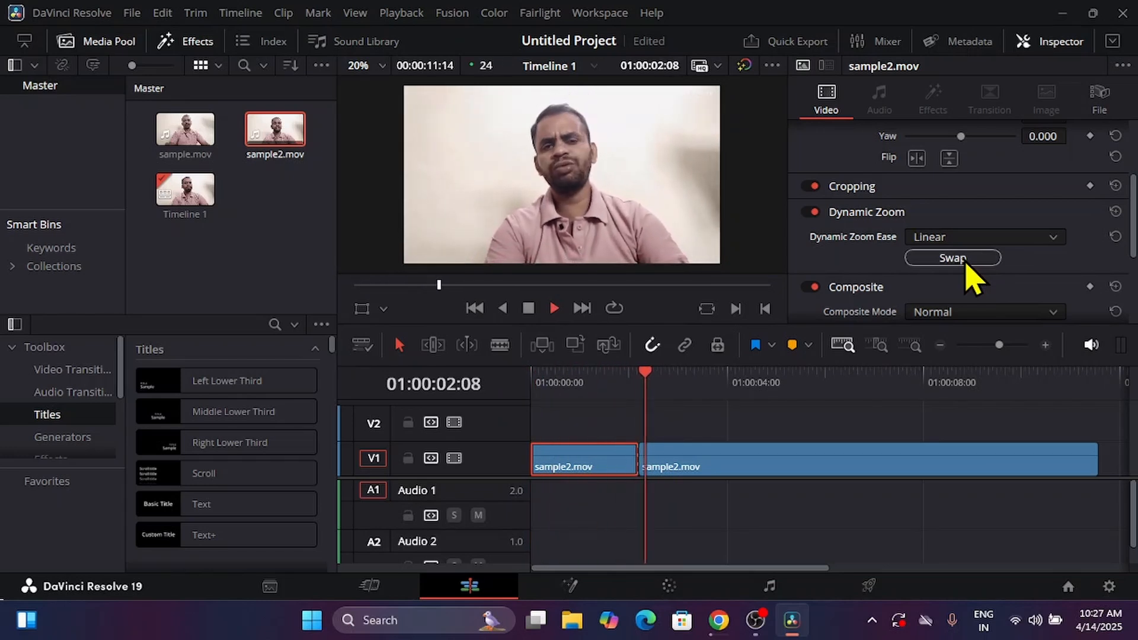
pyautogui.press('space')
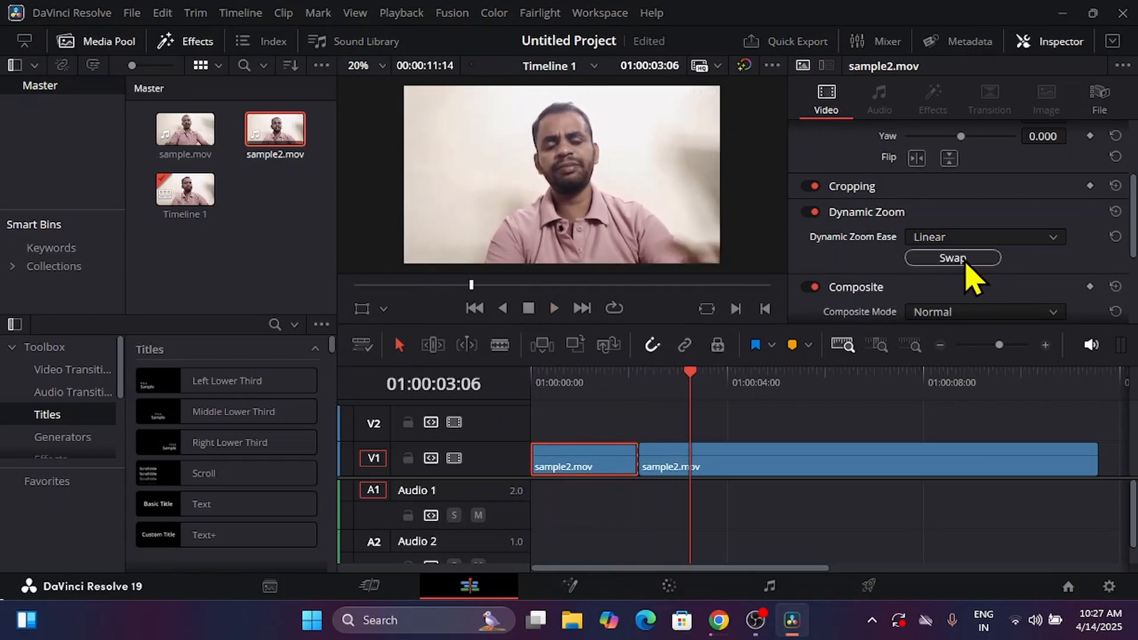
# - Examine the first segment's remaining video settings, from Composite and Speed Change to Stabilization, Lens Correction and Super Scale
pyautogui.scroll(-5, 967, 265)
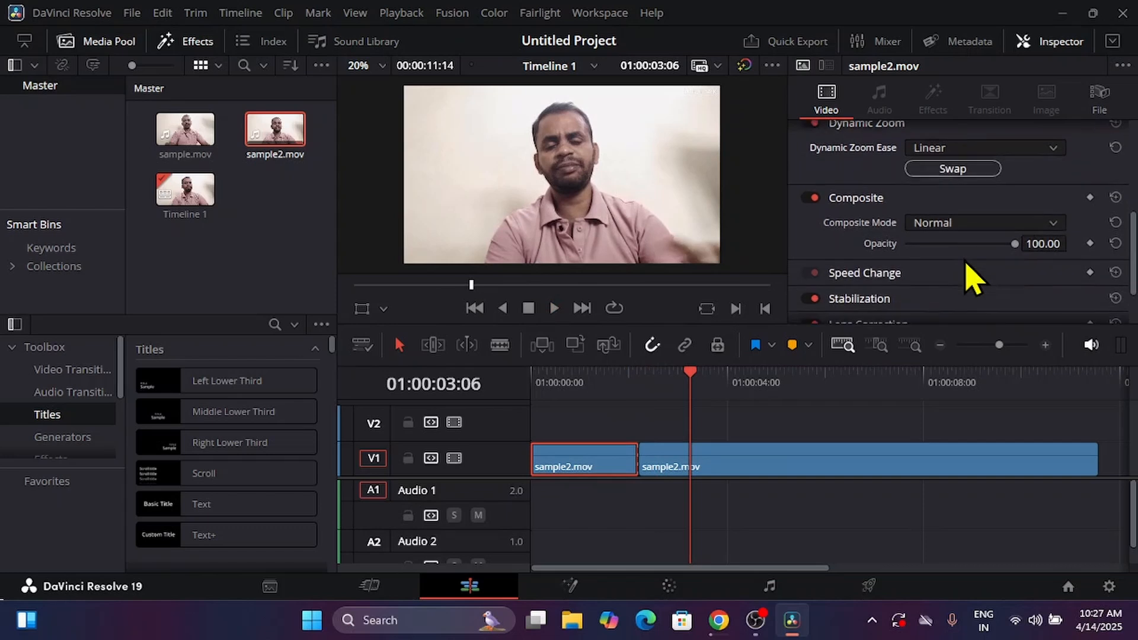
pyautogui.scroll(-3, 973, 279)
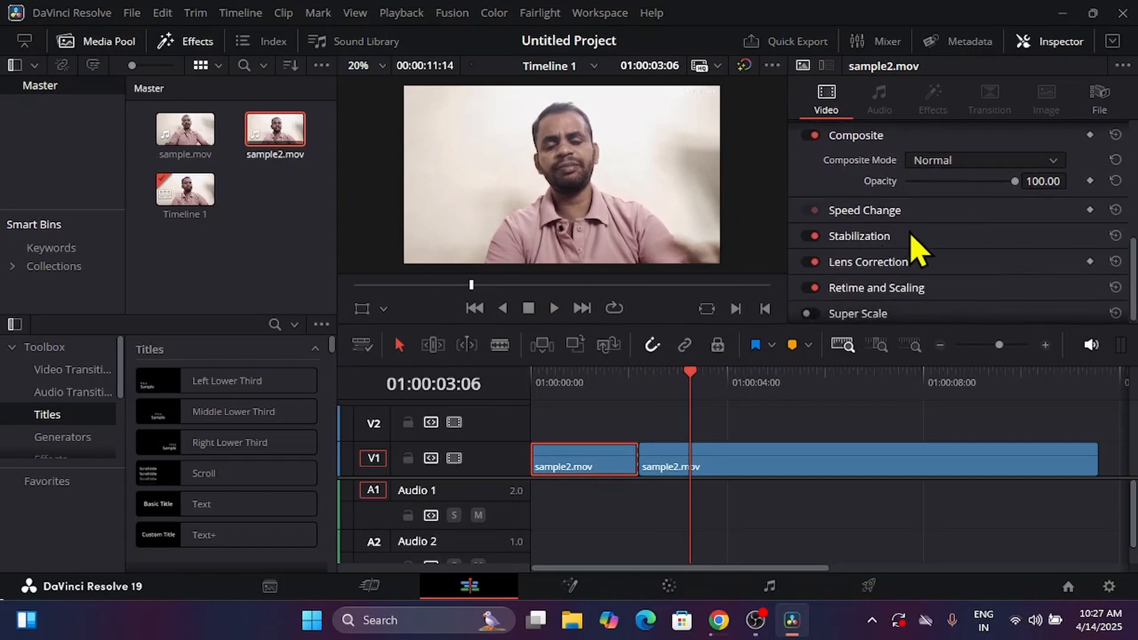
pyautogui.scroll(-1, 883, 251)
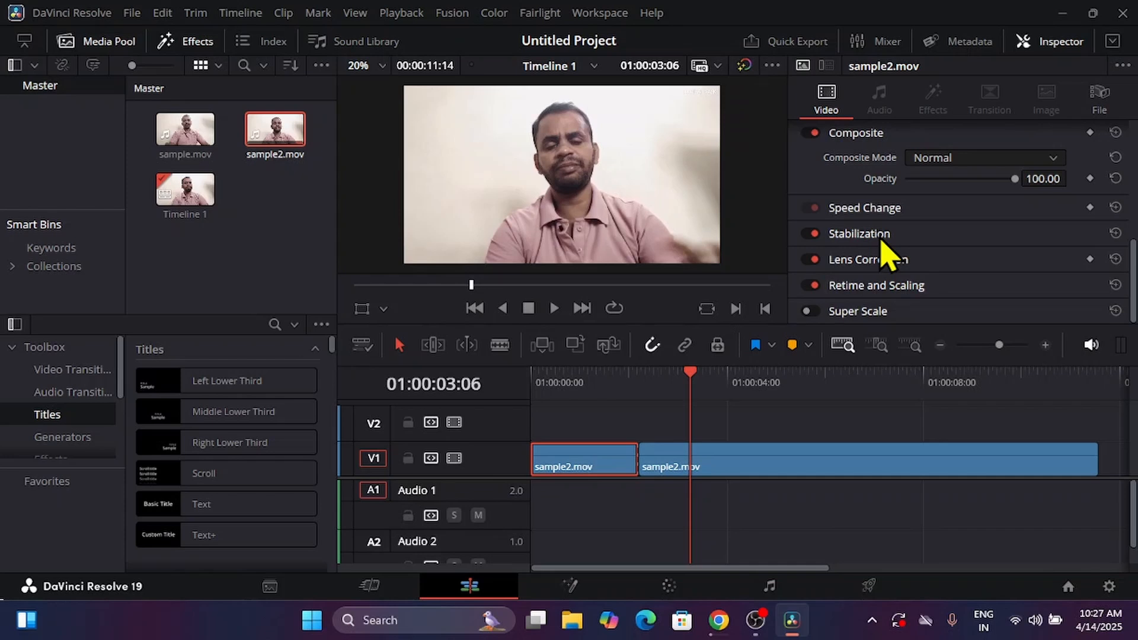
pyautogui.scroll(3, 883, 252)
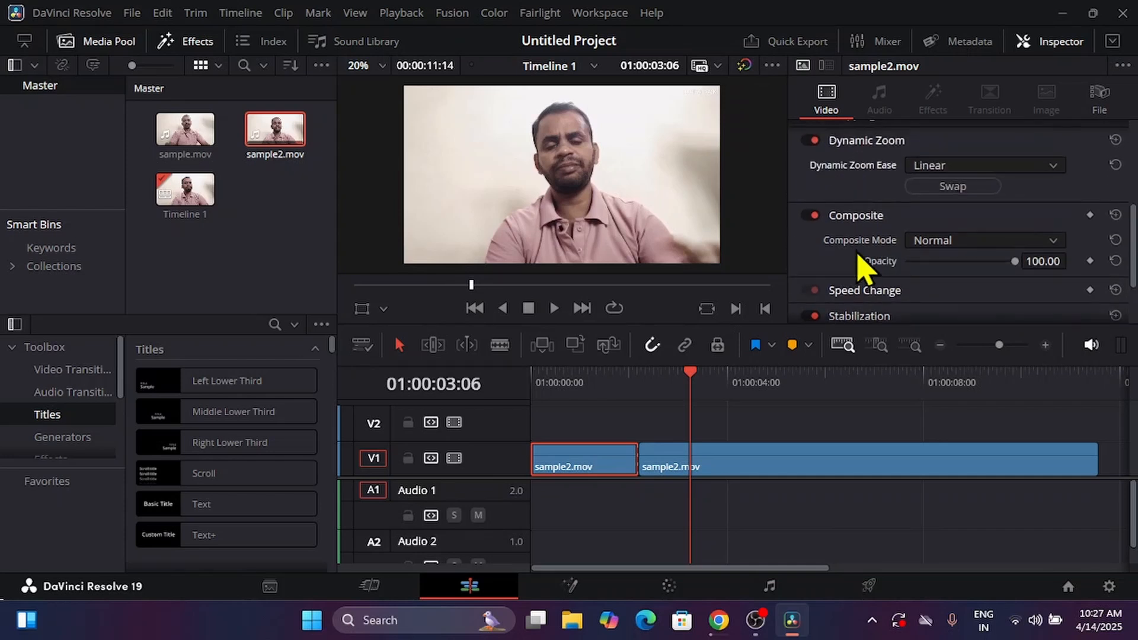
# - Move the playhead to the timeline start and delete both sample2.mov segments from V1
pyautogui.click(735, 469)
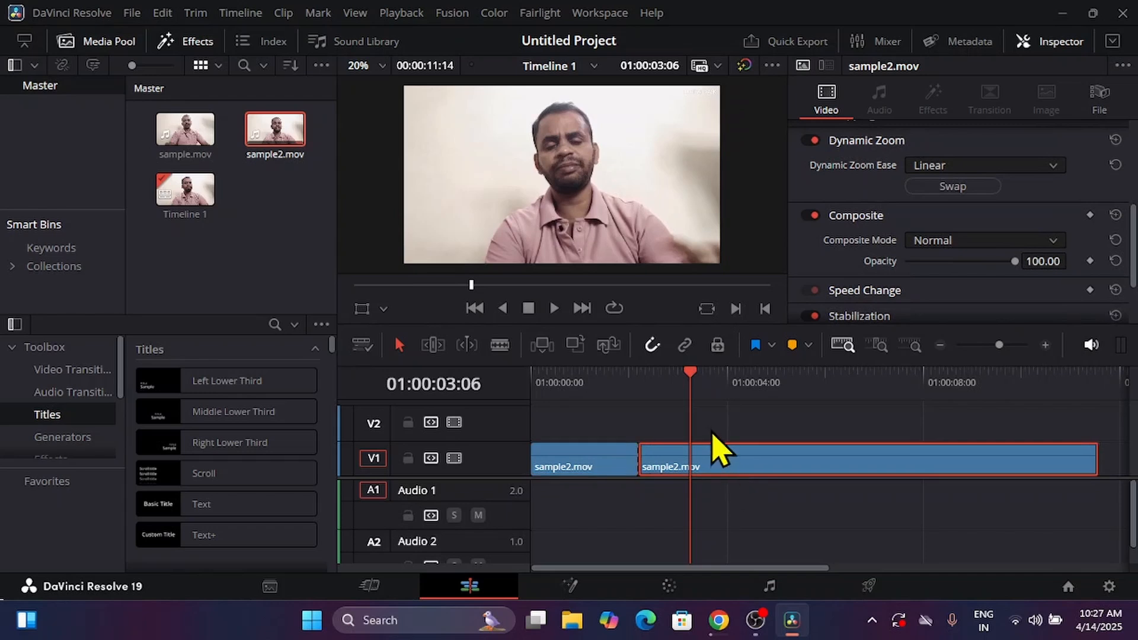
pyautogui.click(693, 376)
pyautogui.moveTo(693, 376); pyautogui.dragTo(509, 411)
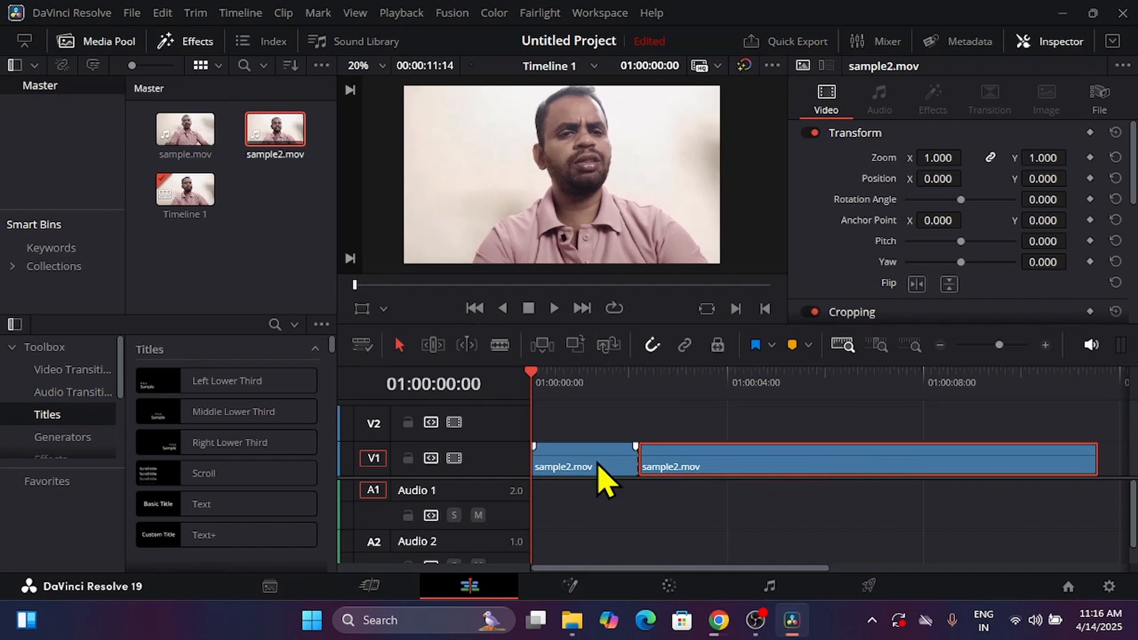
pyautogui.click(608, 468)
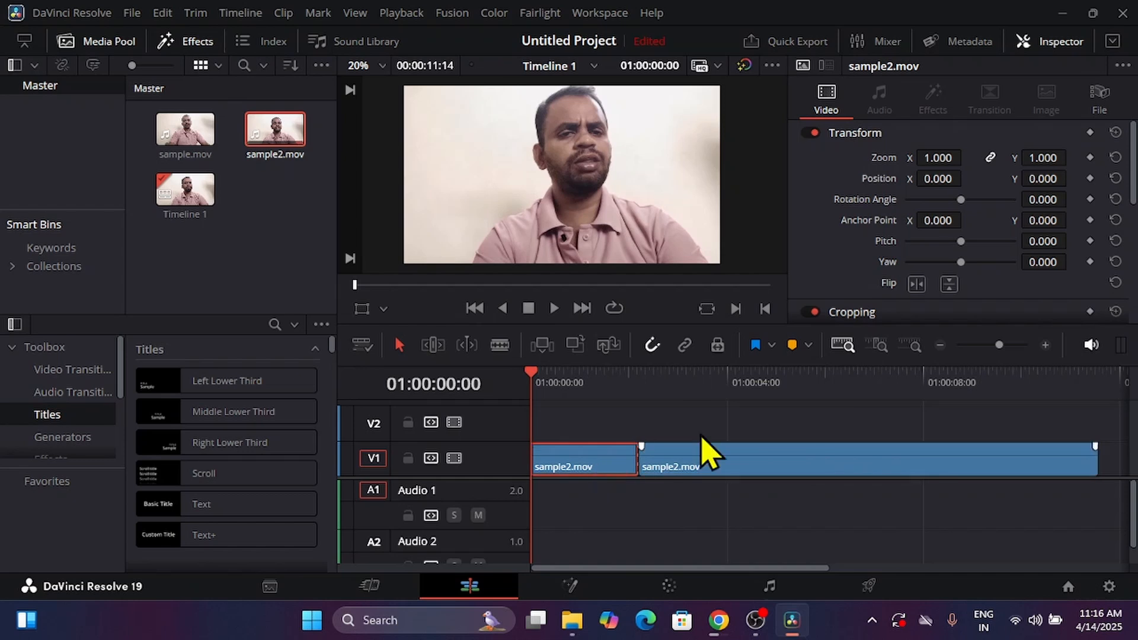
pyautogui.click(748, 463)
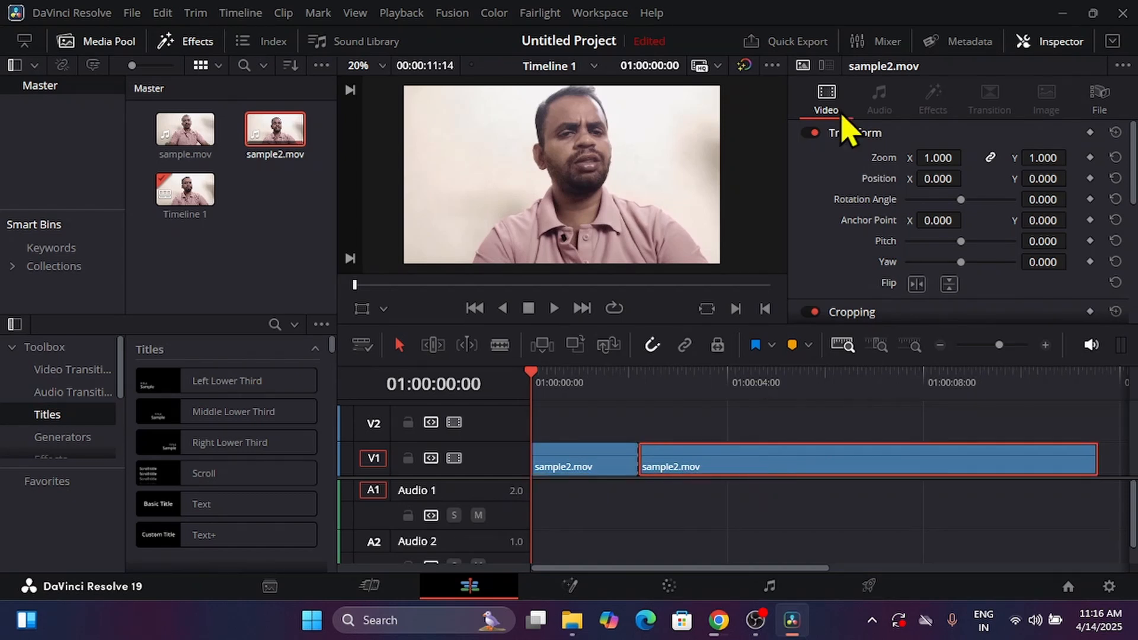
pyautogui.keyDown('ctrl'); pyautogui.click(587, 471); pyautogui.keyUp('ctrl')
pyautogui.press('Delete')
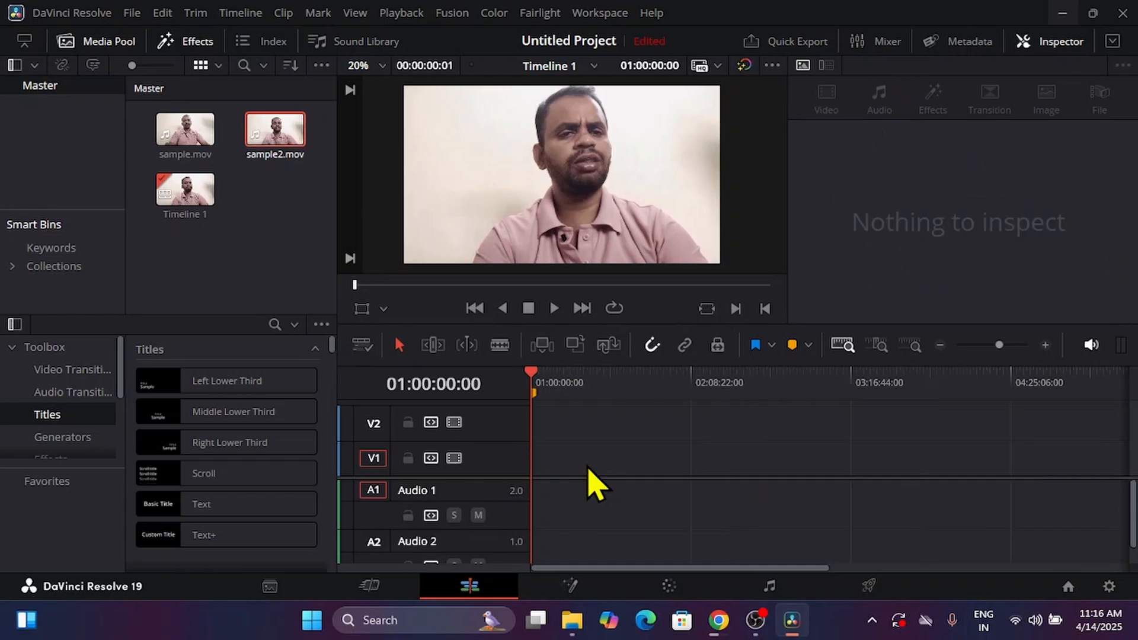
# - Place sample2.mov with its linked audio at the start of V1 and Audio 1, and select its audio clip
pyautogui.moveTo(272, 135); pyautogui.dragTo(537, 474)
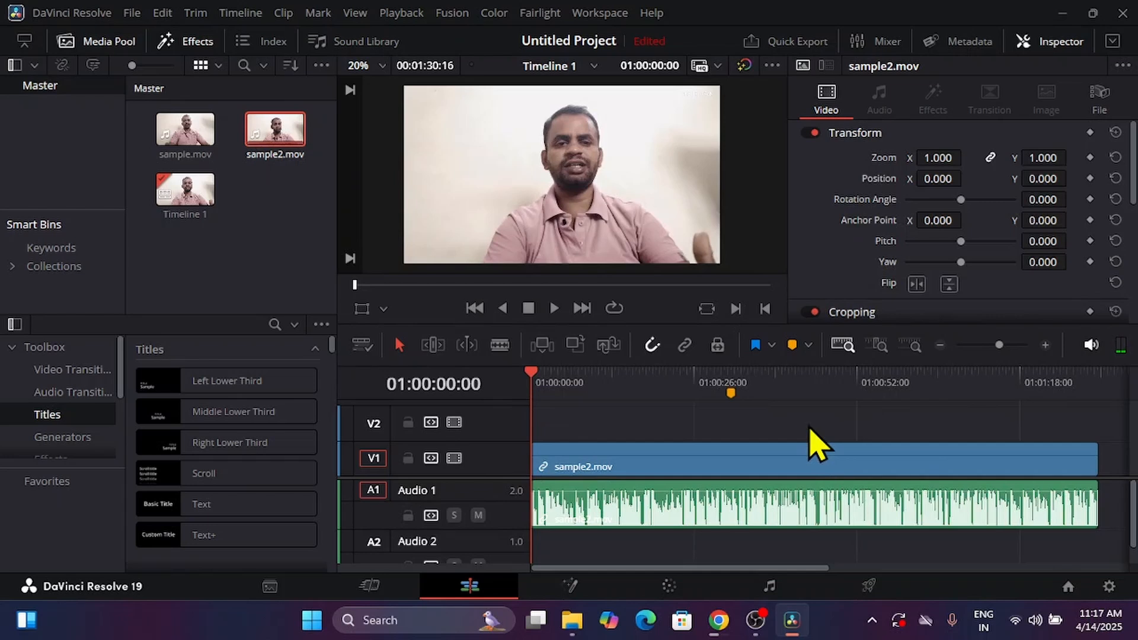
pyautogui.click(810, 456)
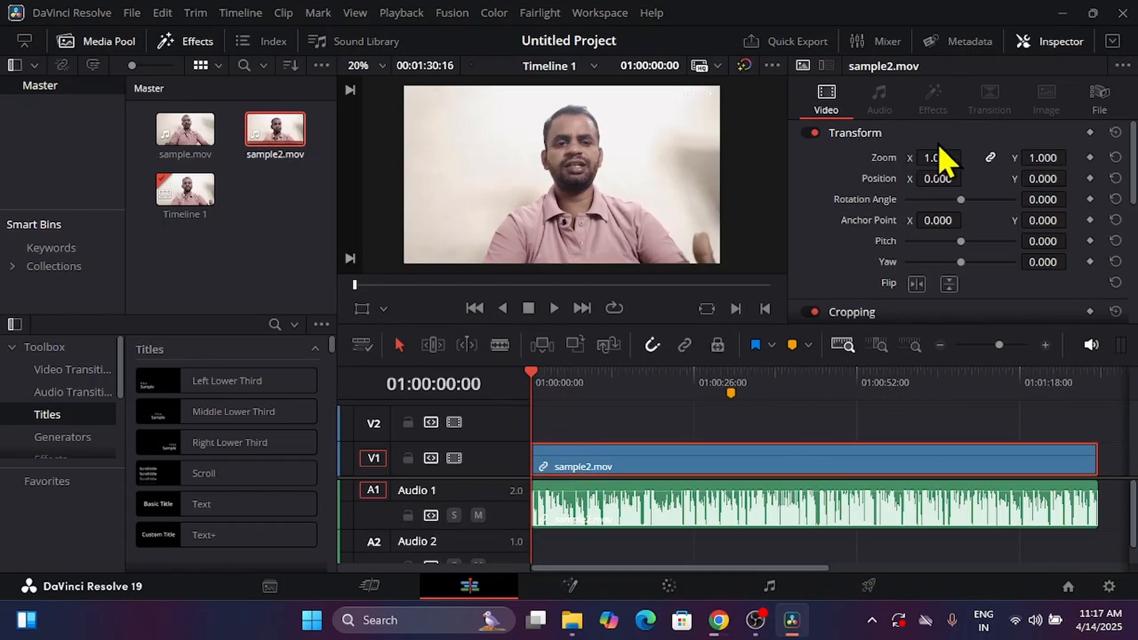
pyautogui.click(755, 520)
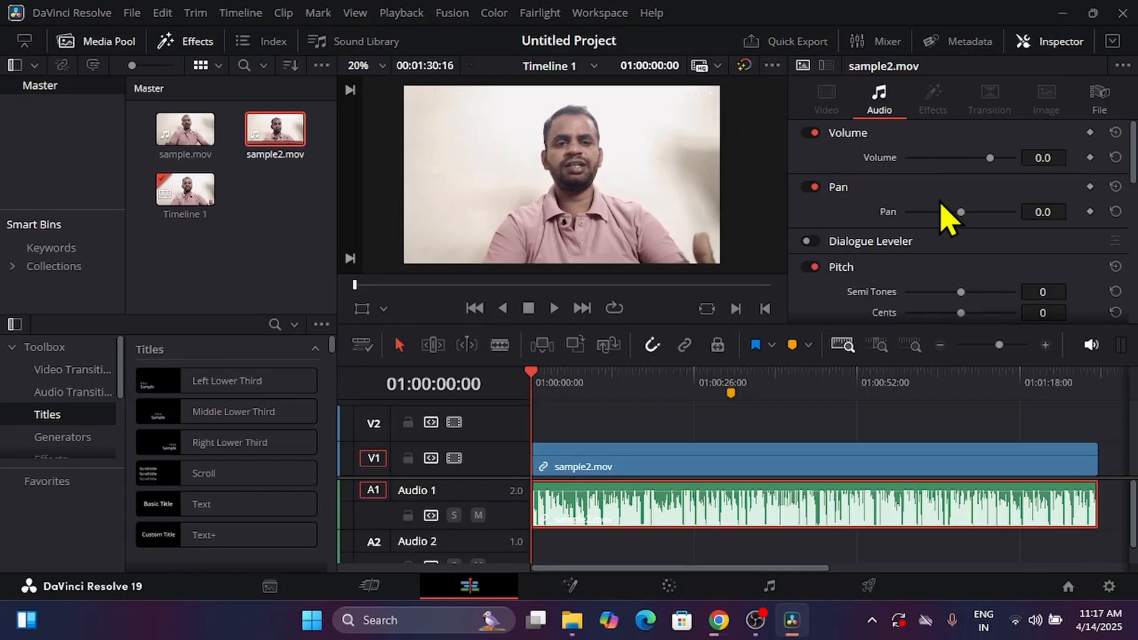
pyautogui.click(1046, 345)
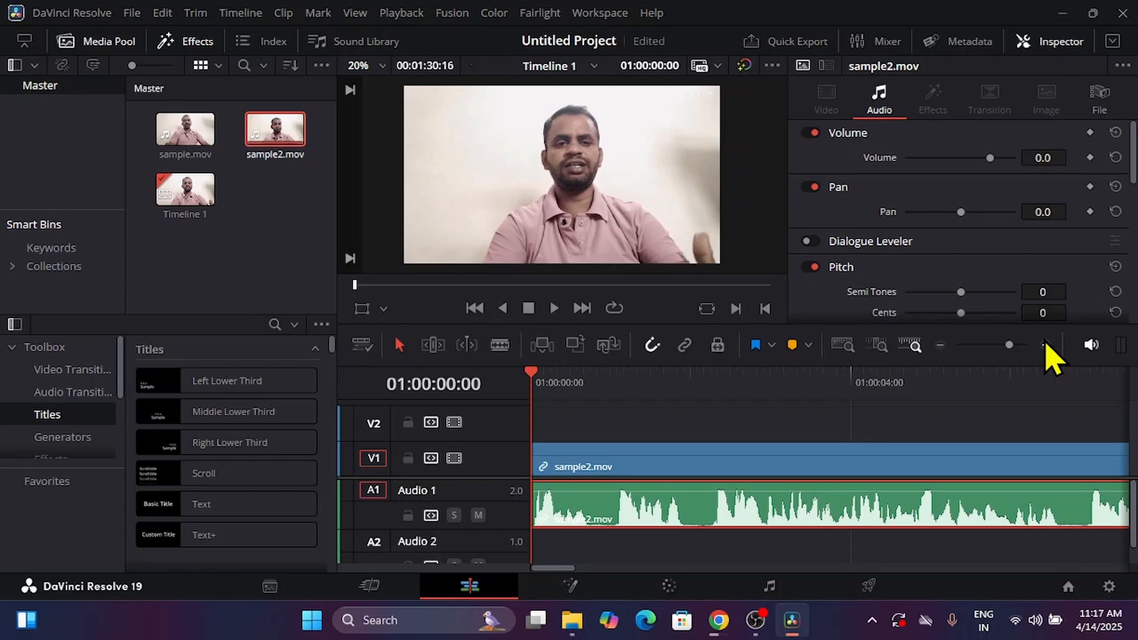
# - Play Timeline 1 up to 01:00:06:18 and split the sample2.mov clip at that point
pyautogui.press('space')
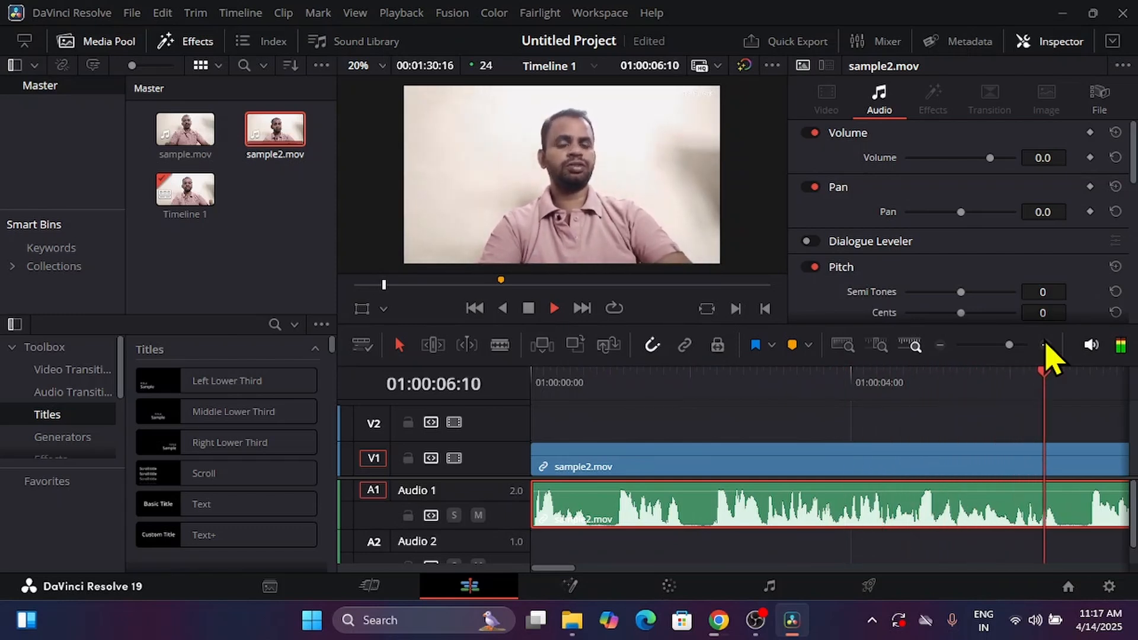
pyautogui.press('space')
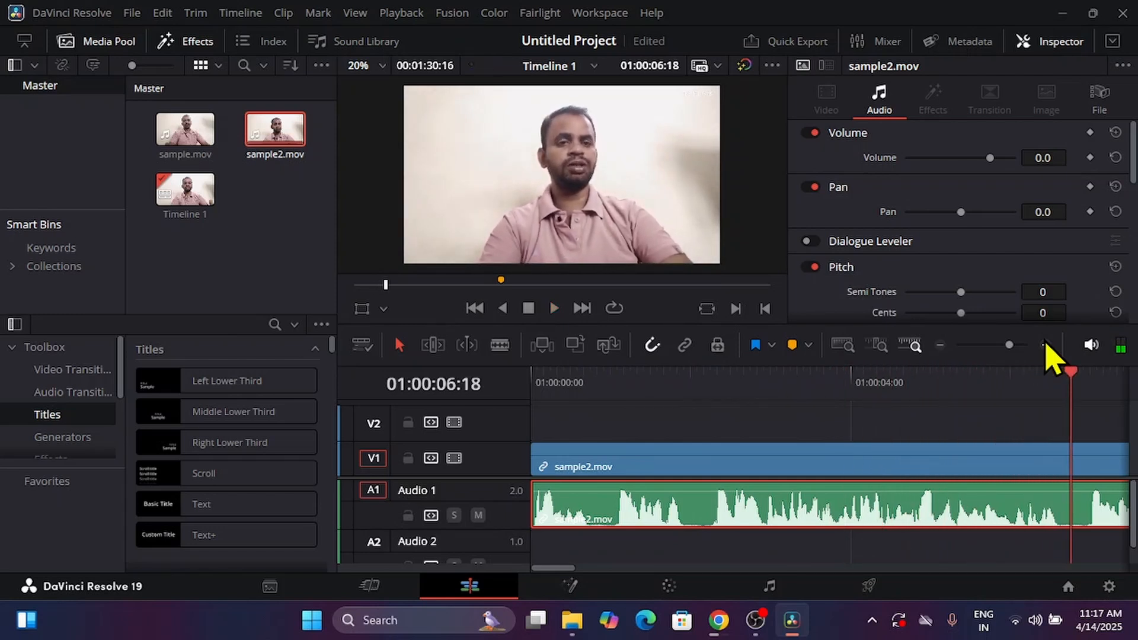
pyautogui.click(501, 346)
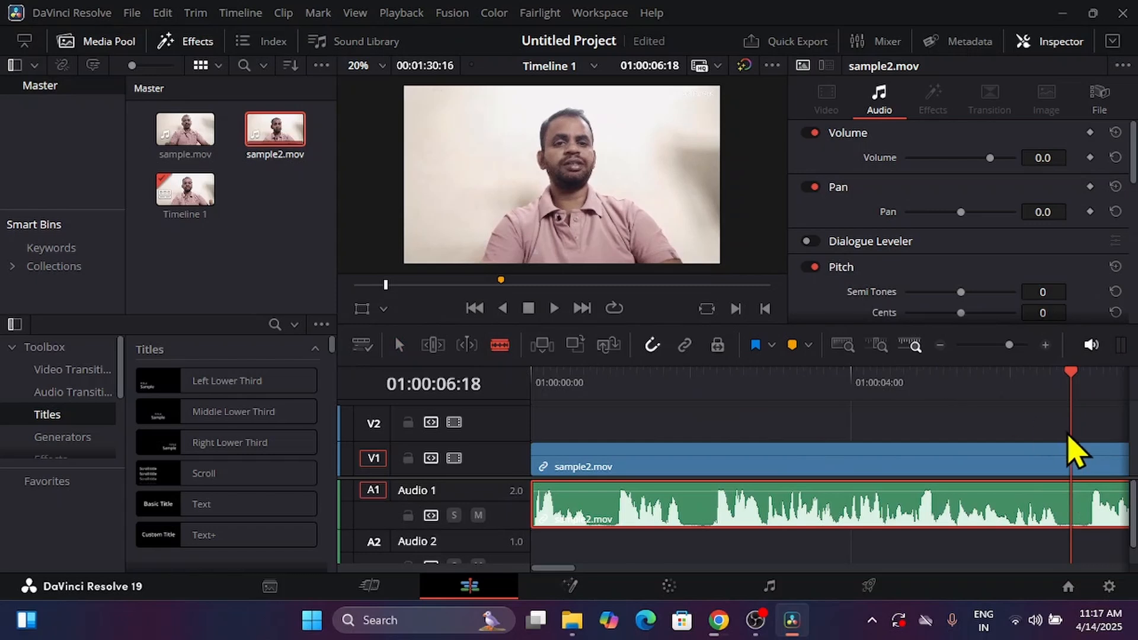
pyautogui.click(1078, 460)
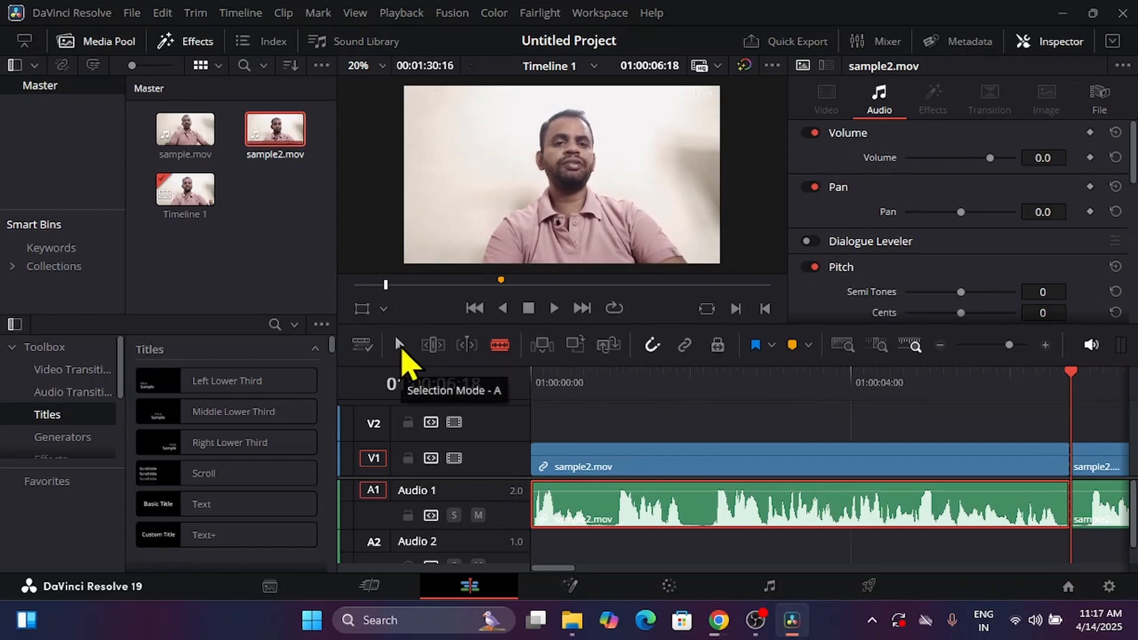
# - Delete the video and audio of sample2.mov after the cut at 01:00:06:18
pyautogui.click(399, 345)
pyautogui.click(1101, 461)
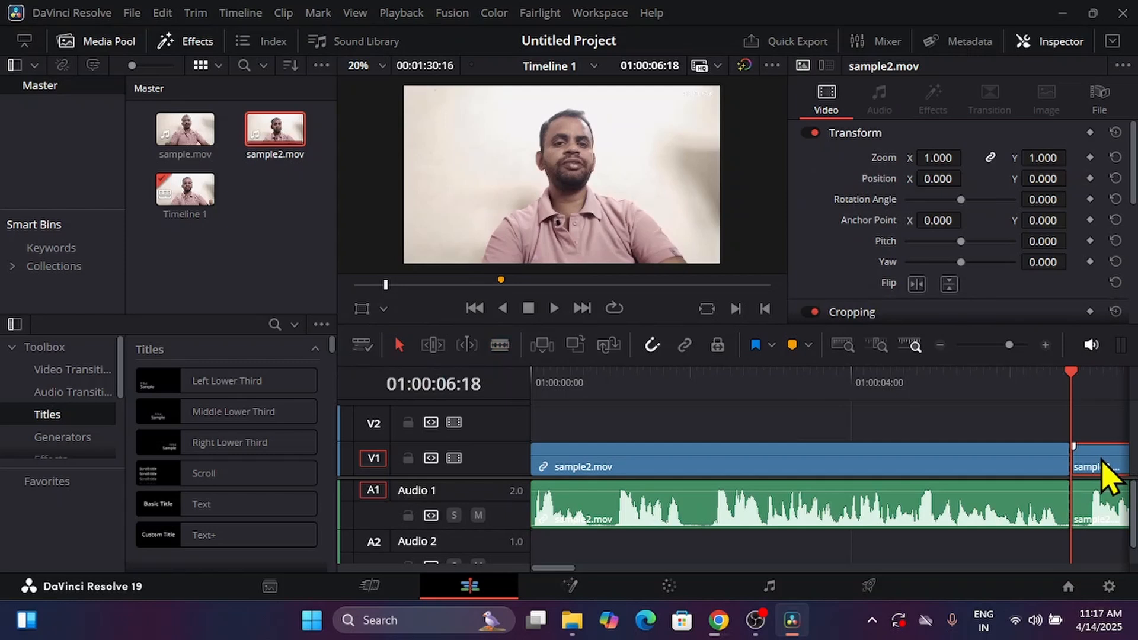
pyautogui.keyDown('ctrl'); pyautogui.click(1106, 510); pyautogui.keyUp('ctrl')
pyautogui.press('Delete')
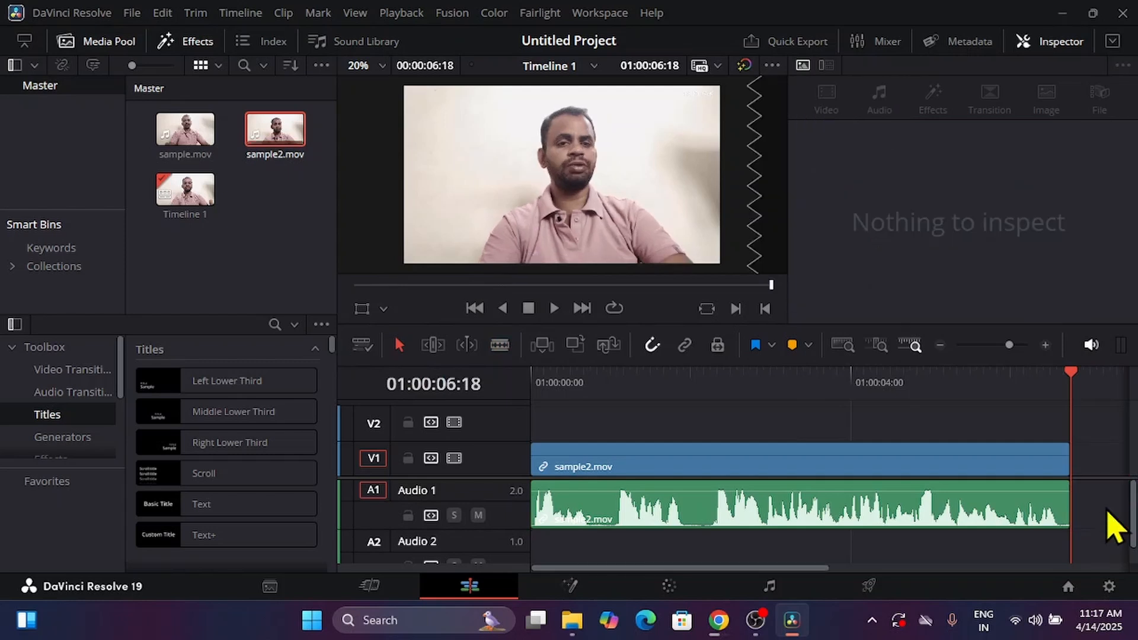
# - Review the trimmed sample2.mov clip from its start by playing and scrubbing through it
pyautogui.moveTo(1067, 365); pyautogui.dragTo(828, 393)
pyautogui.moveTo(1071, 404); pyautogui.dragTo(432, 483)
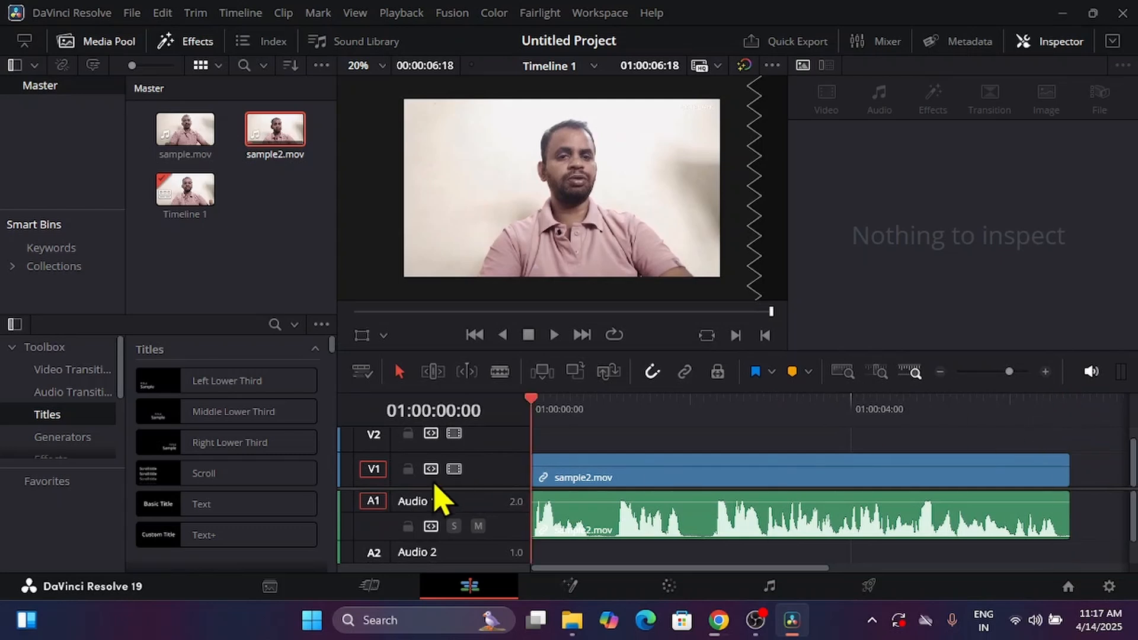
pyautogui.press('space')
pyautogui.click(680, 482)
pyautogui.click(712, 533)
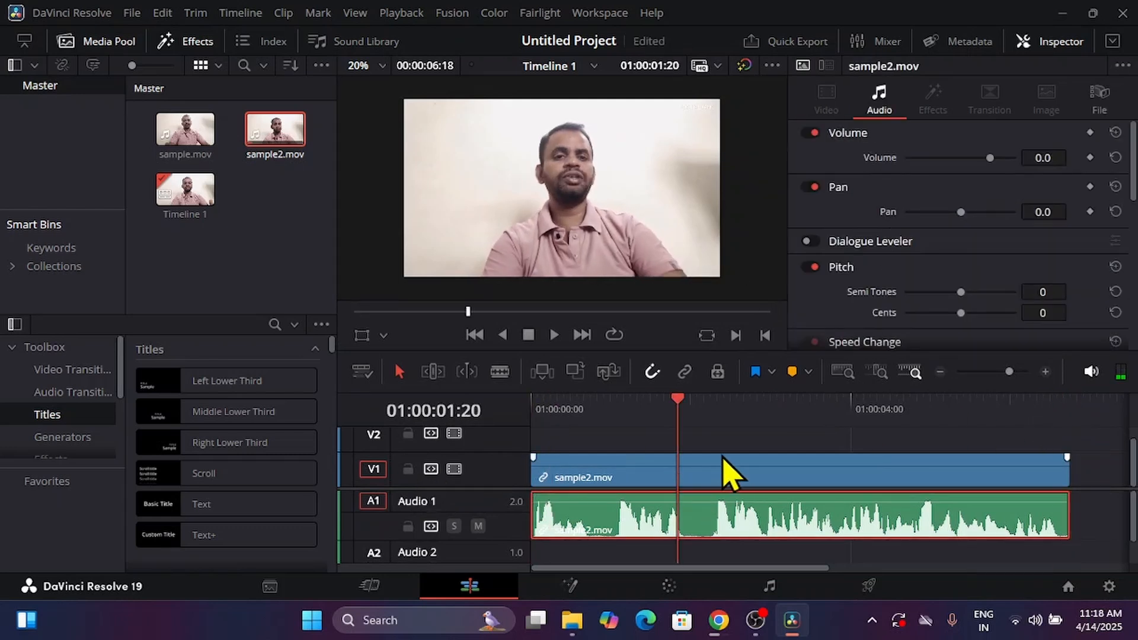
pyautogui.moveTo(680, 409); pyautogui.dragTo(690, 448)
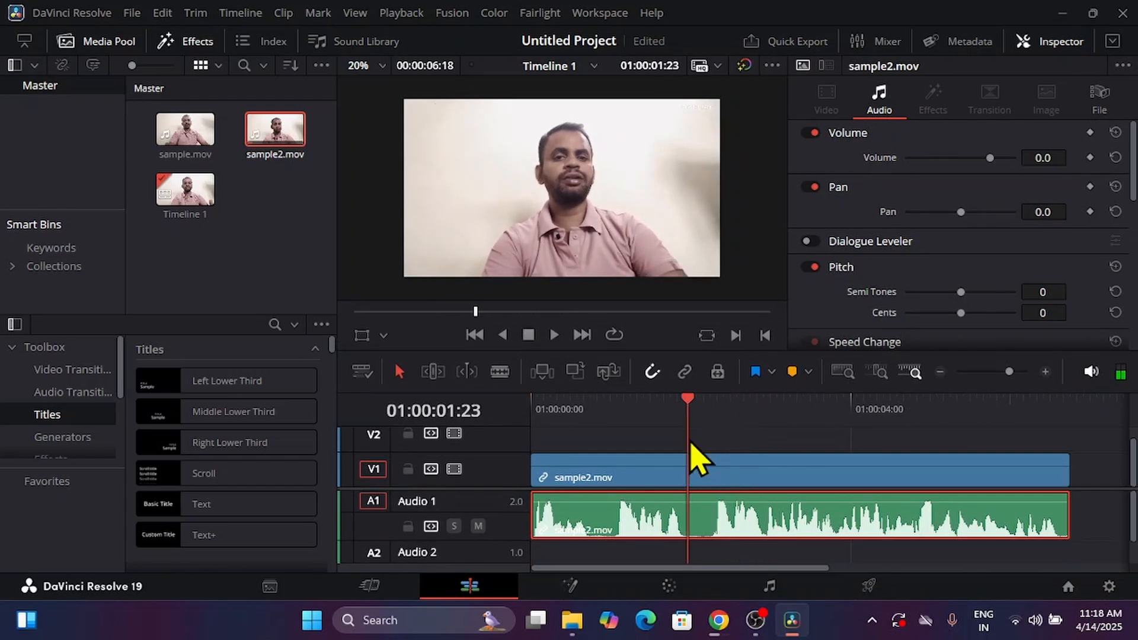
pyautogui.click(765, 414)
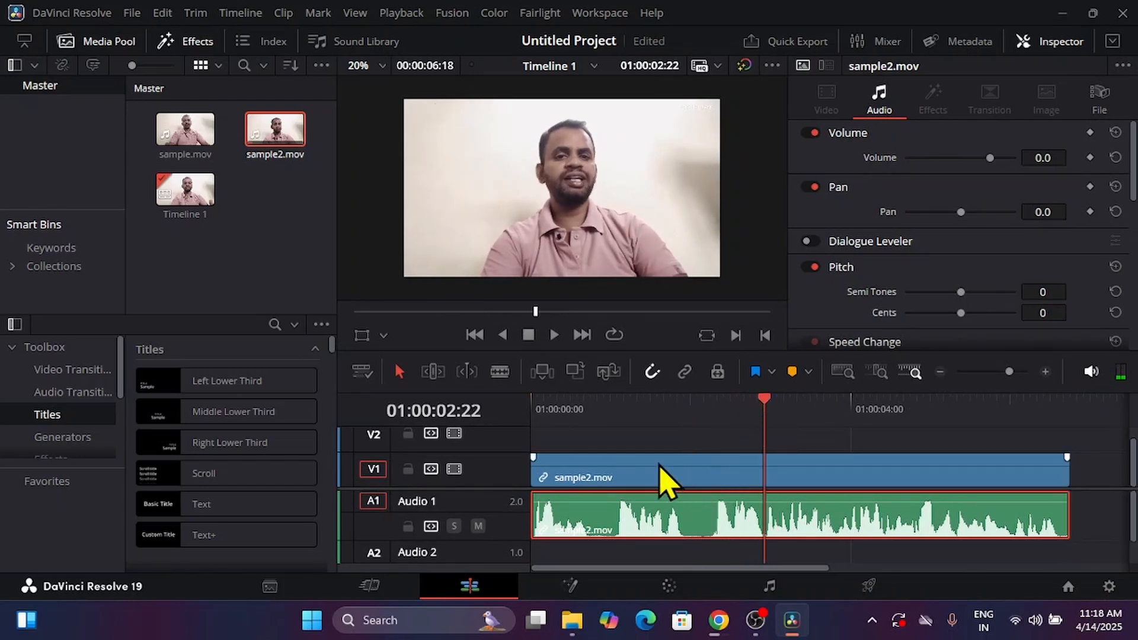
pyautogui.click(646, 444)
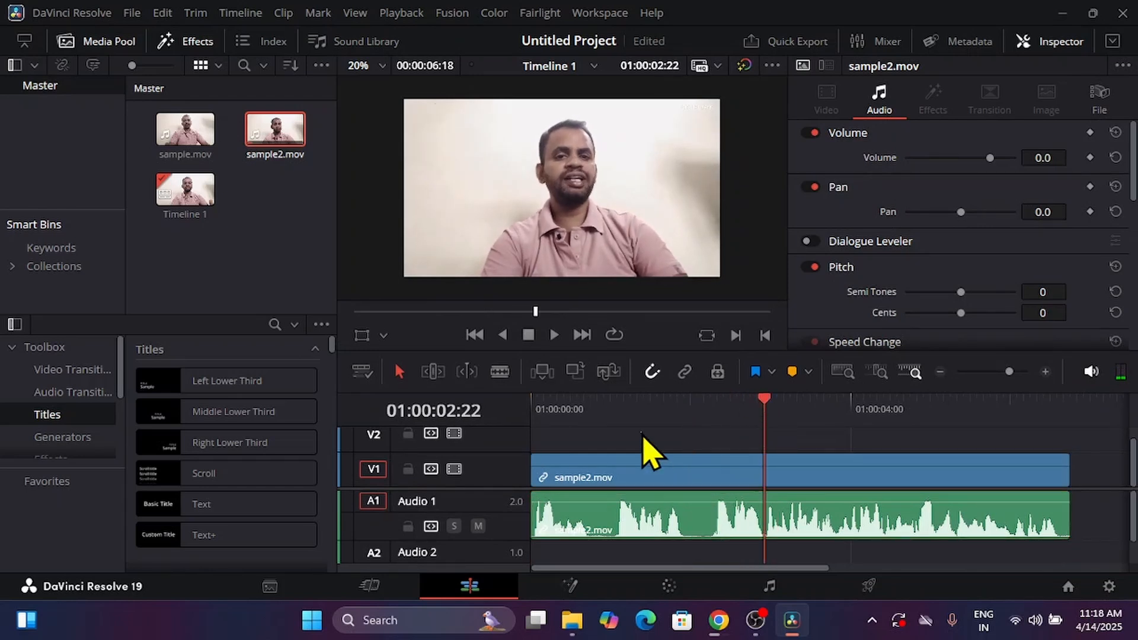
# - Raise the volume of the sample2.mov audio clip on Audio 1 to about 12.1
pyautogui.click(642, 518)
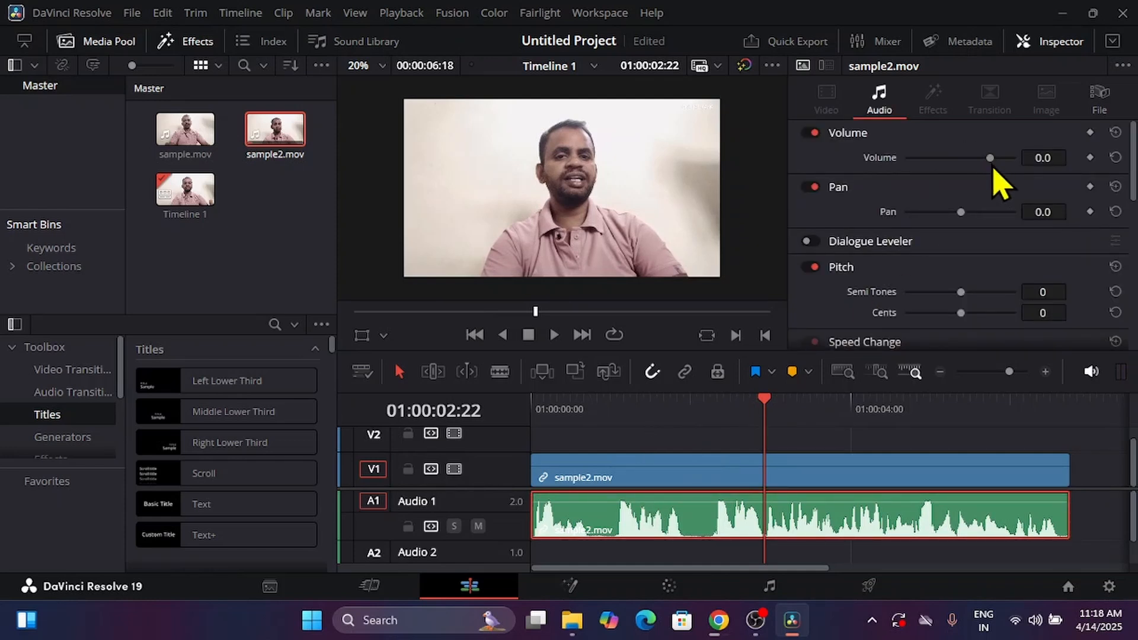
pyautogui.moveTo(992, 166)
pyautogui.mouseDown()
pyautogui.moveTo(907, 173)
pyautogui.moveTo(972, 170)
pyautogui.mouseUp()
pyautogui.moveTo(989, 169); pyautogui.dragTo(1010, 182)
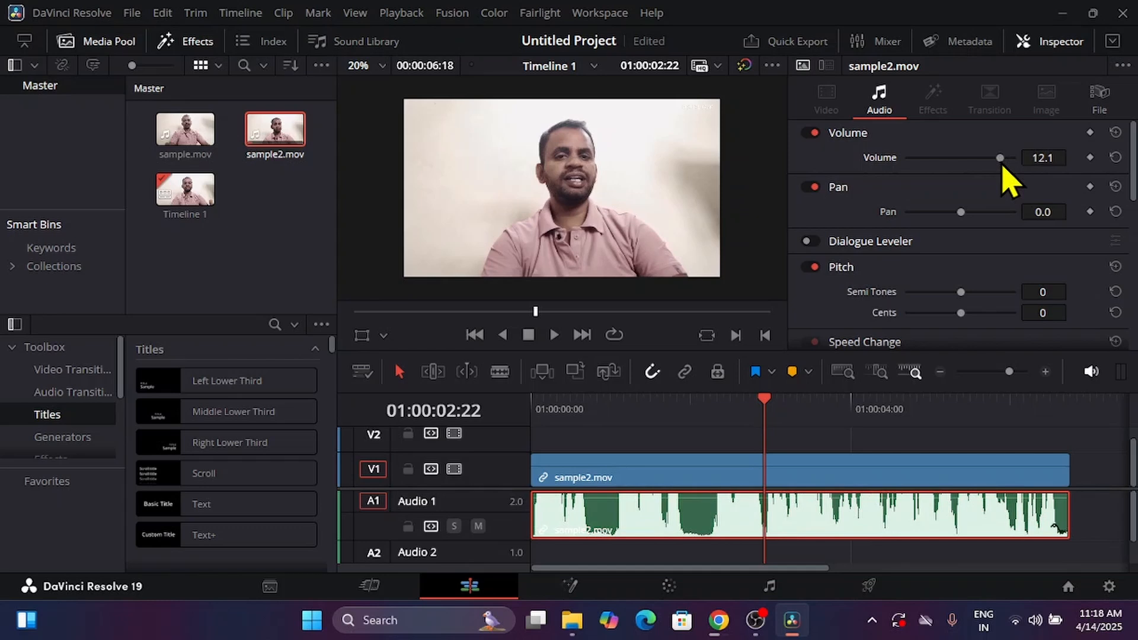
# - Pan the sample2.mov audio to about -86.3 while the clip plays back
pyautogui.moveTo(962, 211); pyautogui.dragTo(964, 215)
pyautogui.press('space')
pyautogui.moveTo(1004, 216); pyautogui.dragTo(916, 220)
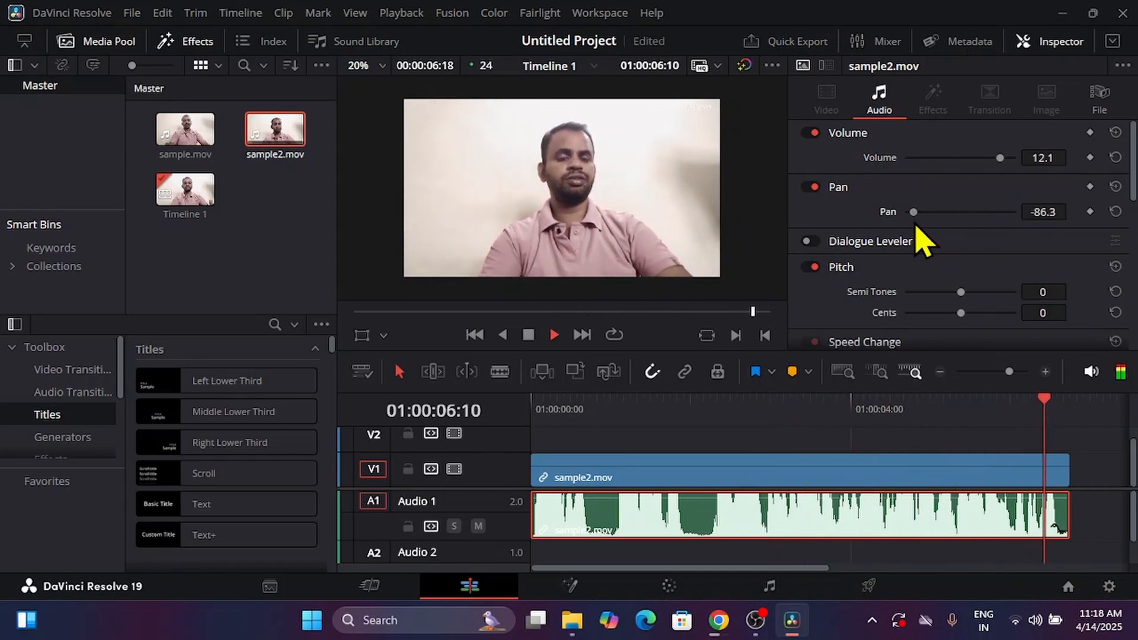
# - Set the audio clip's pitch to 9 semitones and 68 cents and listen to it from 01:00:01:19
pyautogui.moveTo(724, 408); pyautogui.dragTo(674, 409)
pyautogui.scroll(-2, 877, 302)
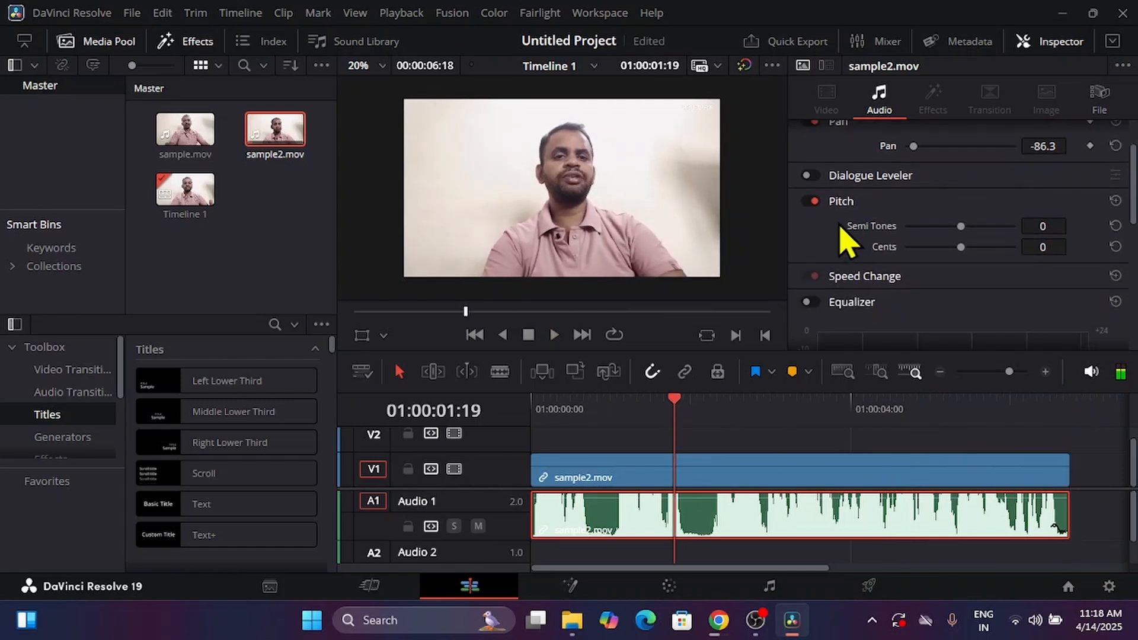
pyautogui.click(811, 200)
pyautogui.moveTo(968, 256); pyautogui.dragTo(1000, 259)
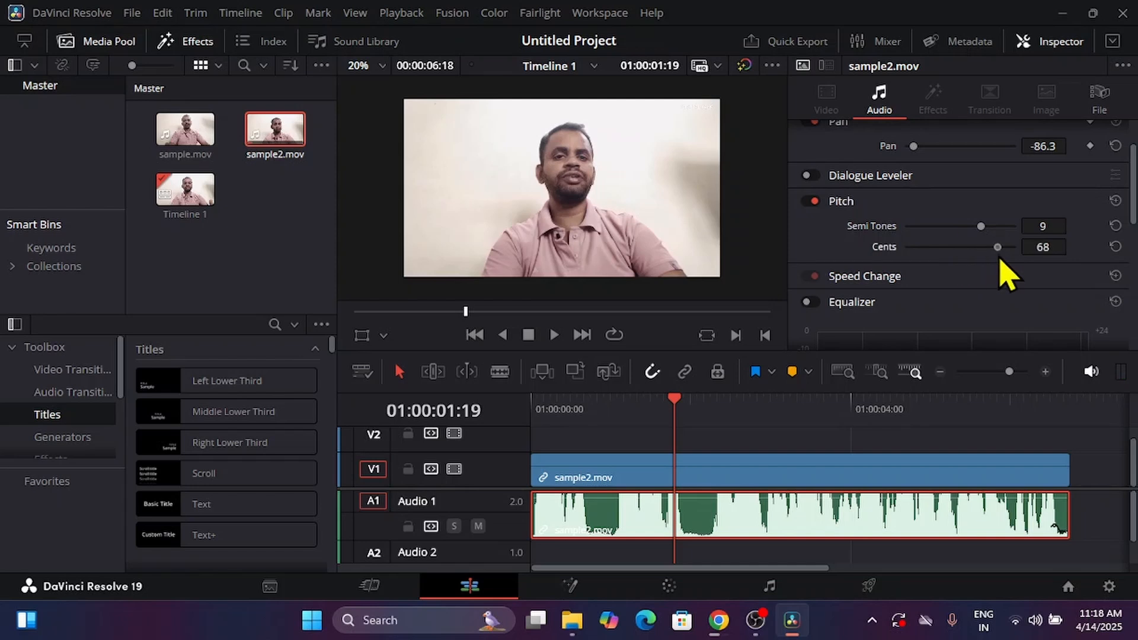
pyautogui.press('space')
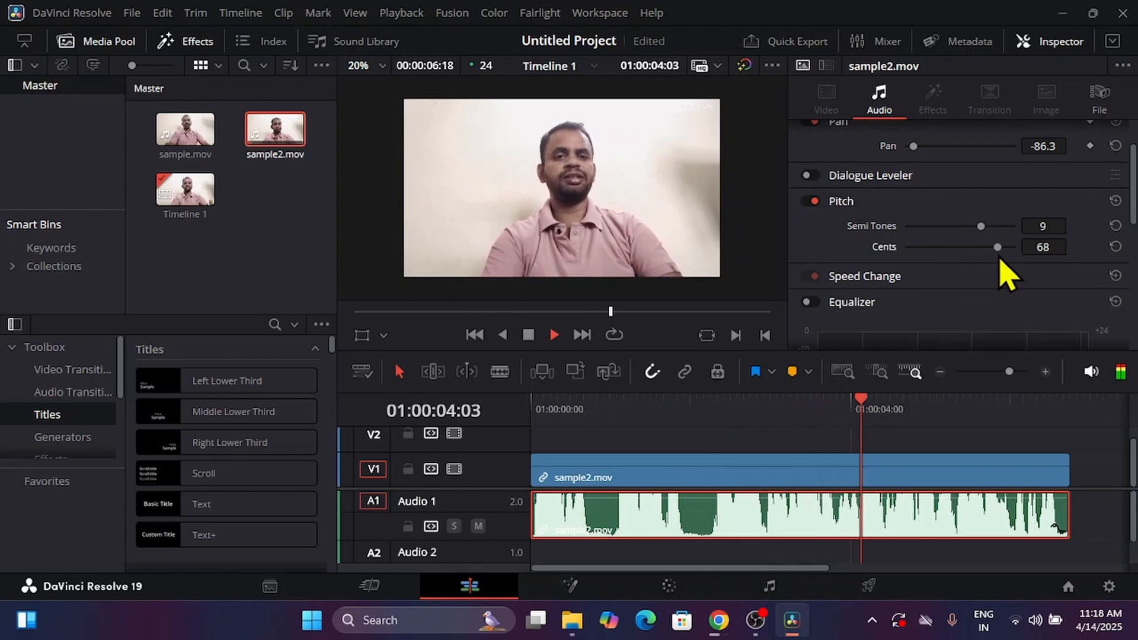
pyautogui.press('space')
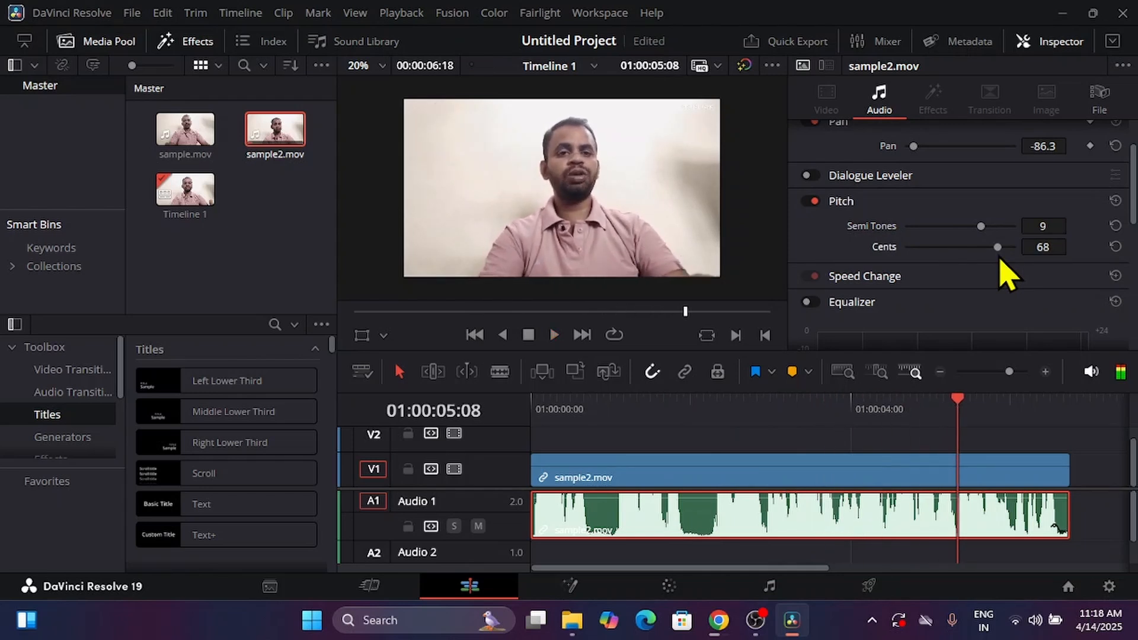
# - Lower the pitch cents to 12, playing the clip to hear the difference
pyautogui.moveTo(998, 249); pyautogui.dragTo(951, 249)
pyautogui.press('space')
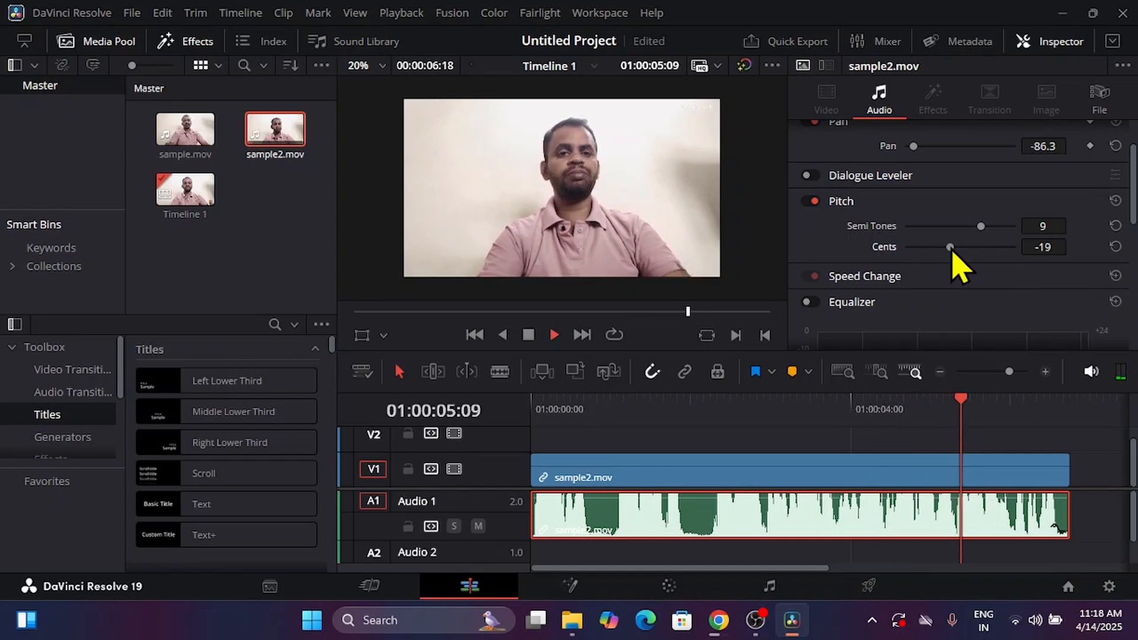
pyautogui.moveTo(951, 248); pyautogui.dragTo(967, 254)
# - Enable the Equalizer for the audio clip and move the playhead back to 01:00:00:12
pyautogui.scroll(-4, 932, 300)
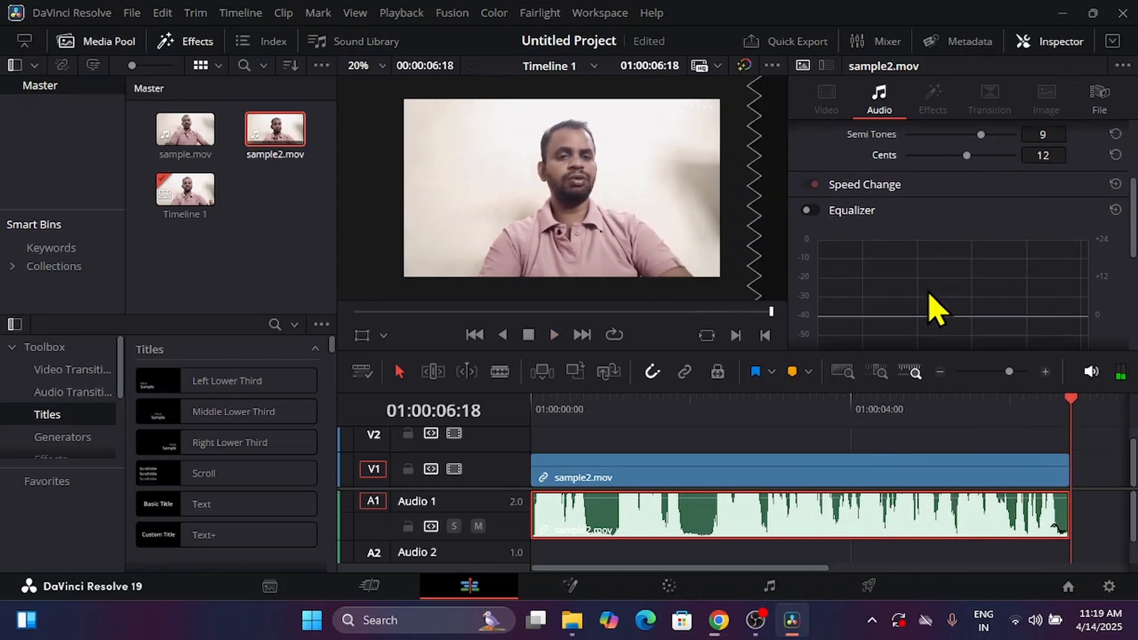
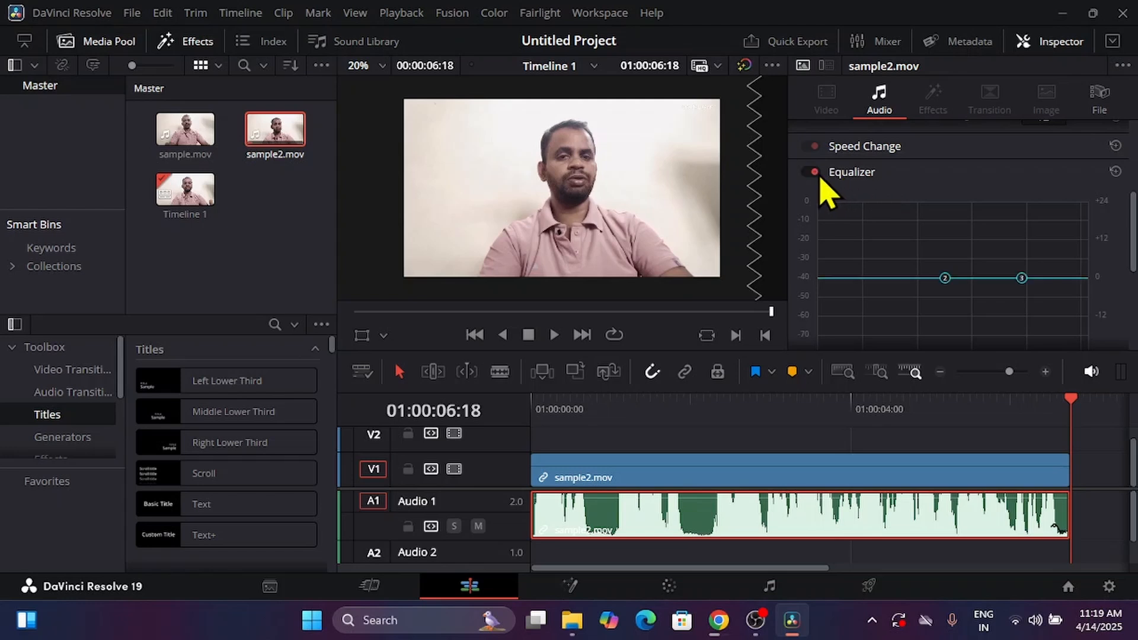
pyautogui.scroll(-1, 927, 261)
pyautogui.click(1061, 406)
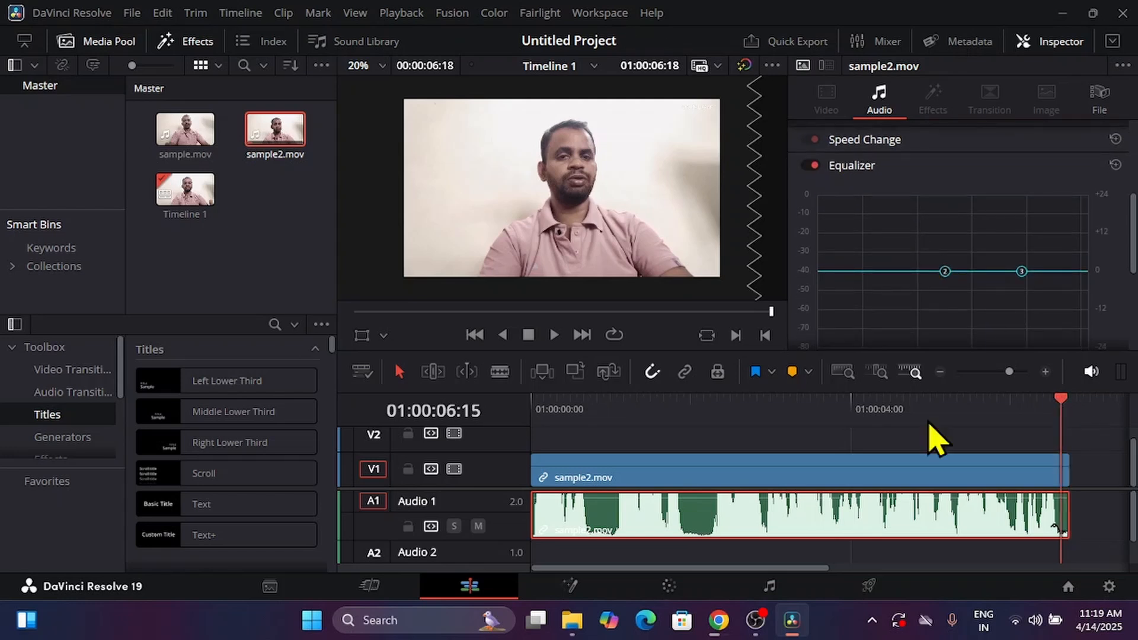
pyautogui.moveTo(928, 422); pyautogui.dragTo(571, 435)
# - Reselect the sample2.mov audio clip and lower its volume to about 10.1
pyautogui.click(701, 442)
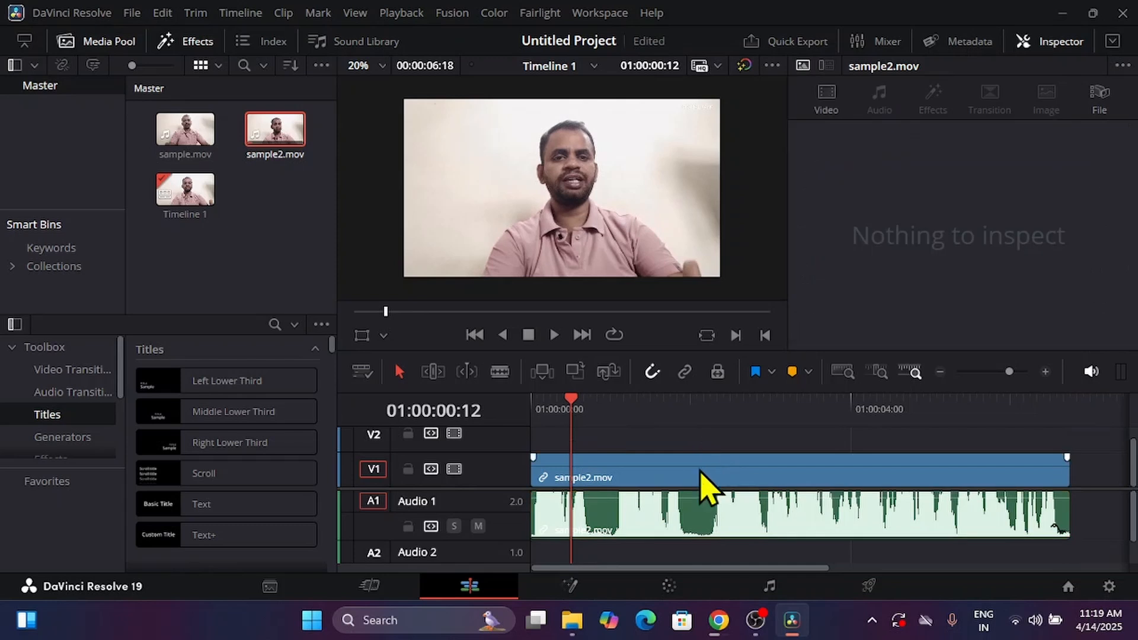
pyautogui.click(693, 537)
pyautogui.scroll(5, 883, 329)
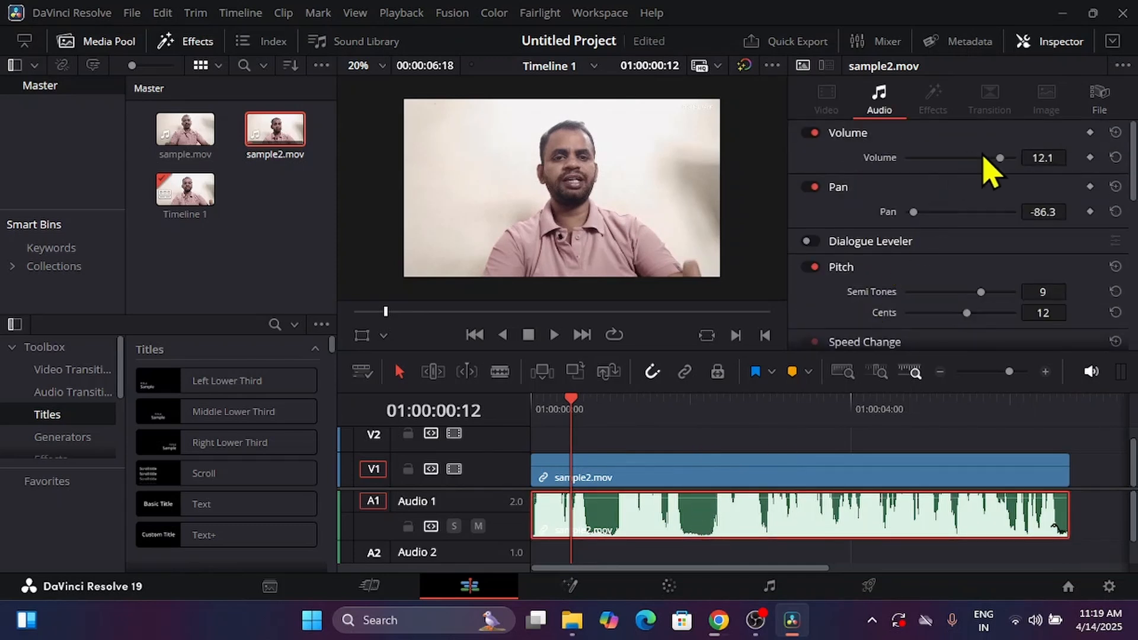
pyautogui.moveTo(984, 156)
pyautogui.mouseDown()
pyautogui.moveTo(993, 157)
pyautogui.moveTo(910, 158)
pyautogui.moveTo(1016, 162)
pyautogui.moveTo(1000, 166)
pyautogui.mouseUp()
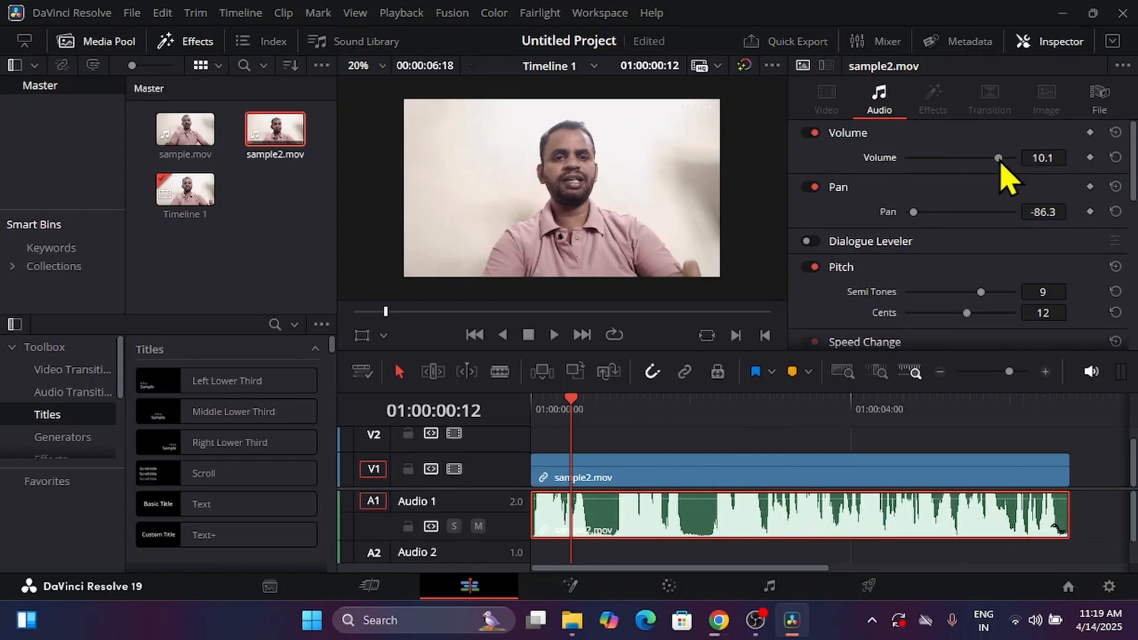
# - Try lowering equalizer band 2 to about -14 dB and band 3 to about -12 dB, and undo both changes
pyautogui.scroll(-5, 958, 262)
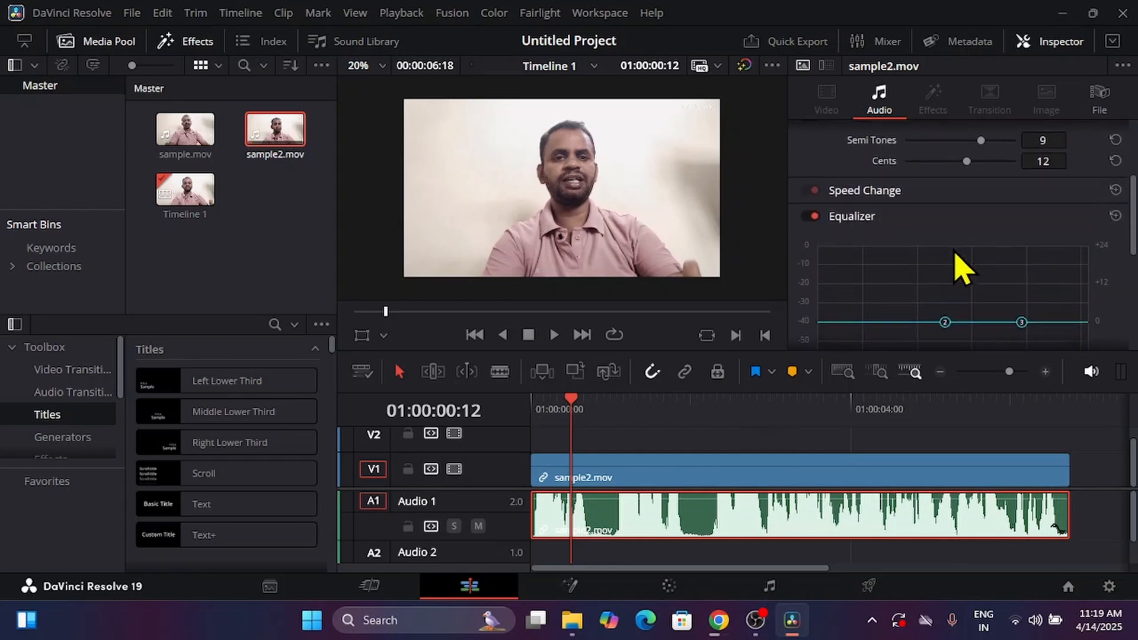
pyautogui.scroll(-1, 960, 268)
pyautogui.scroll(-1, 919, 290)
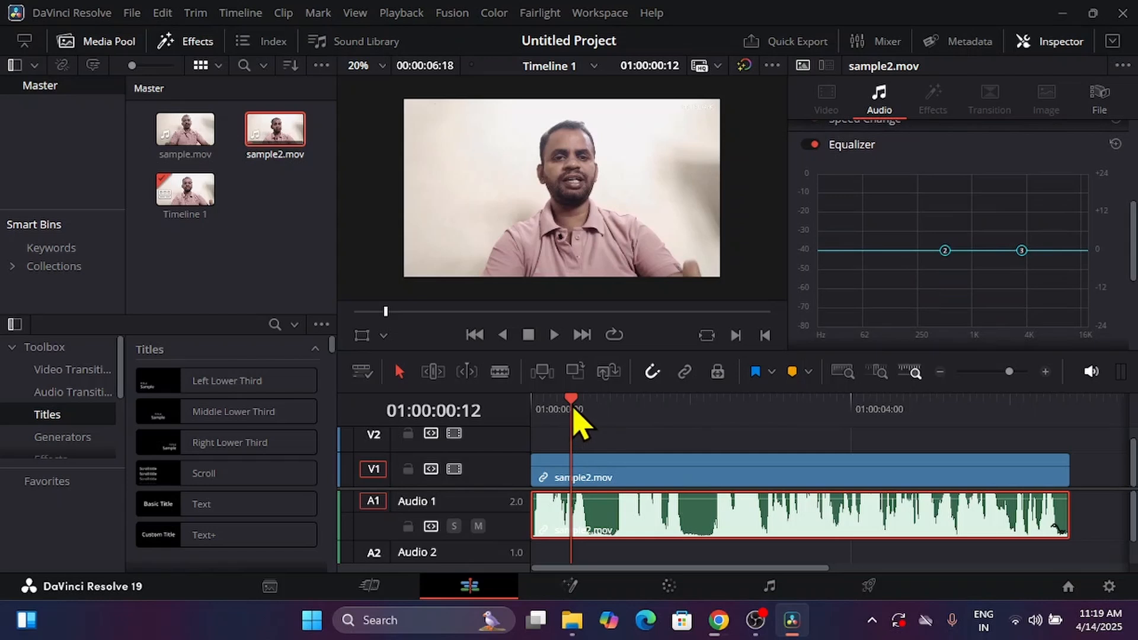
pyautogui.moveTo(574, 409); pyautogui.dragTo(707, 451)
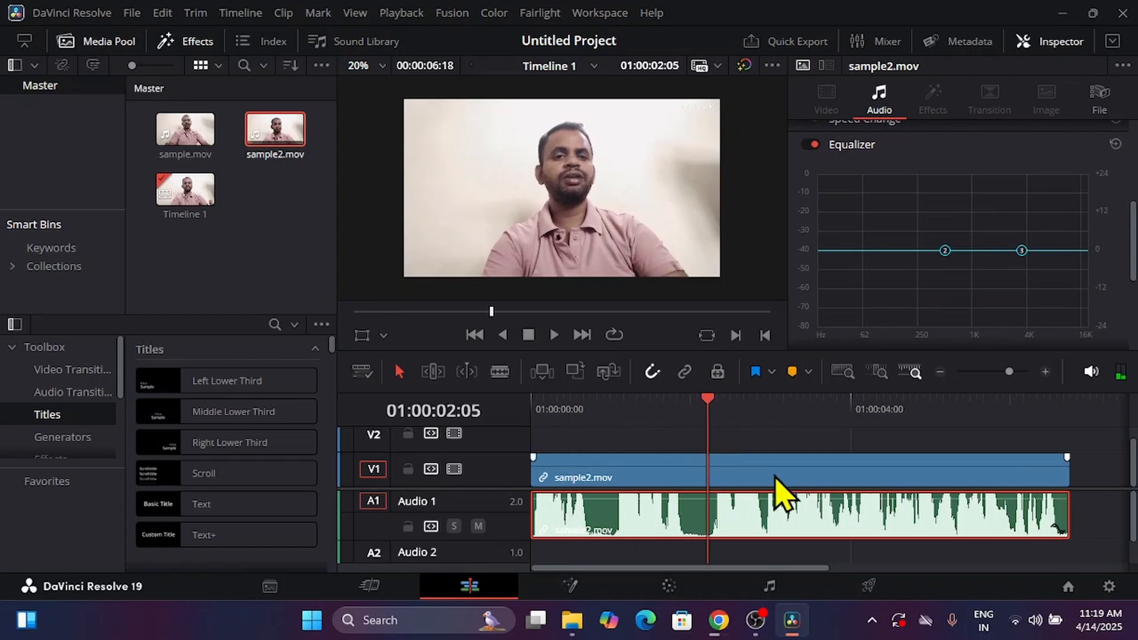
pyautogui.click(909, 557)
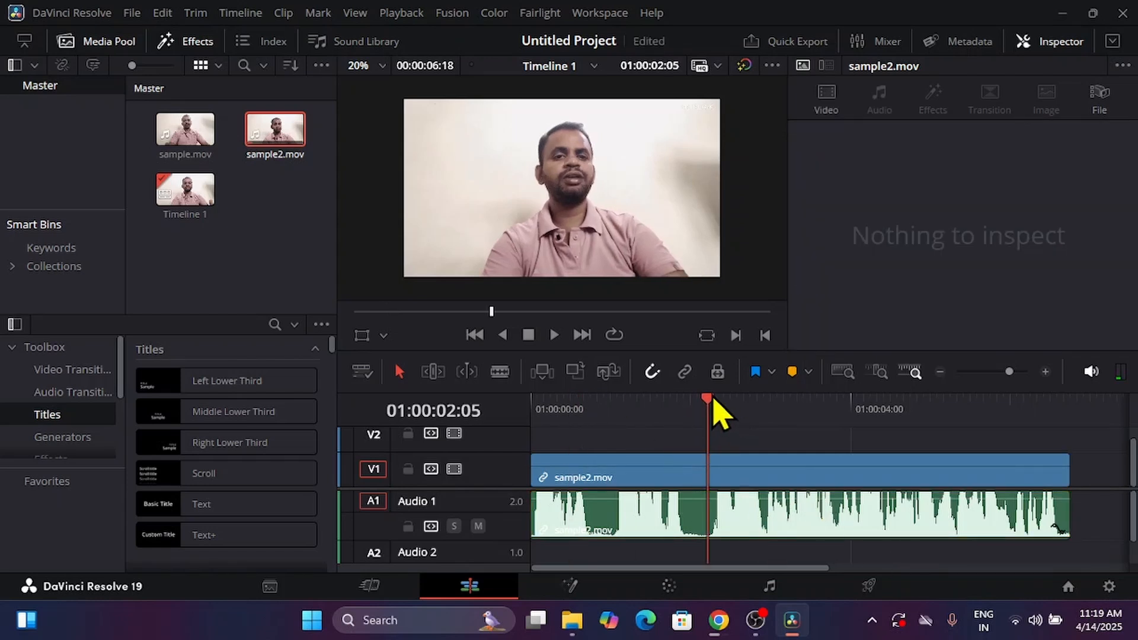
pyautogui.moveTo(715, 412); pyautogui.dragTo(861, 410)
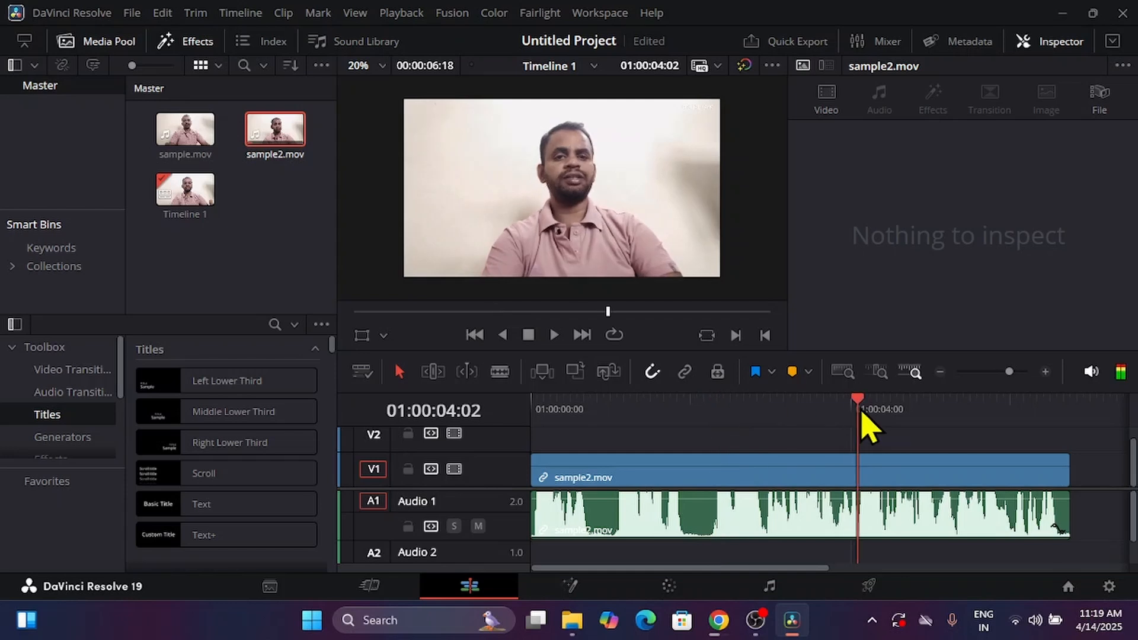
pyautogui.click(907, 507)
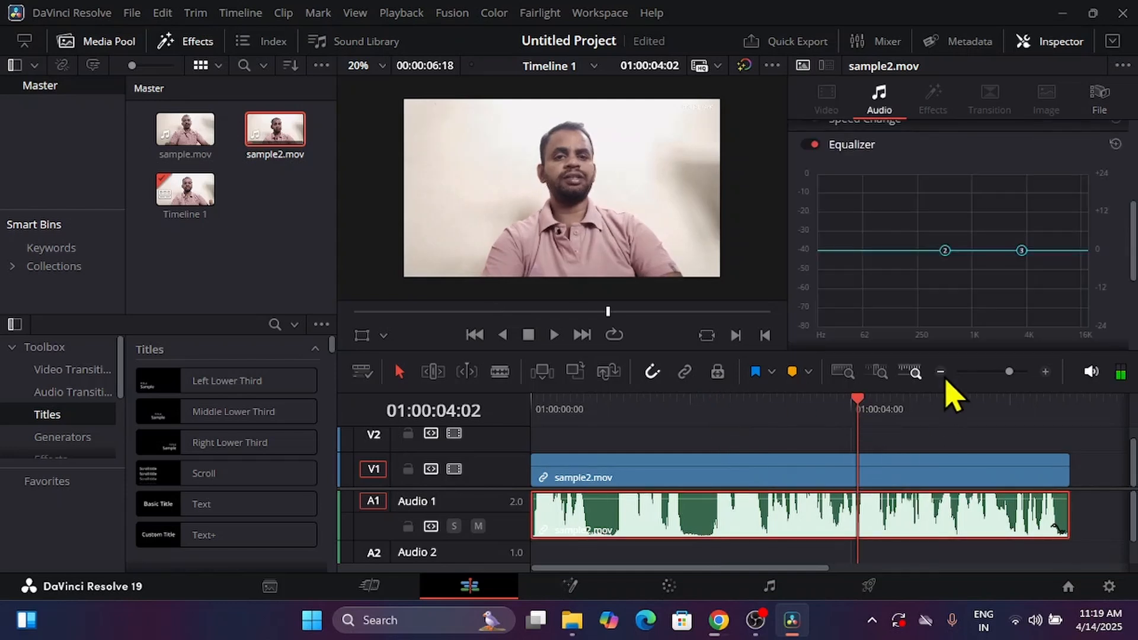
pyautogui.moveTo(944, 249); pyautogui.dragTo(950, 303)
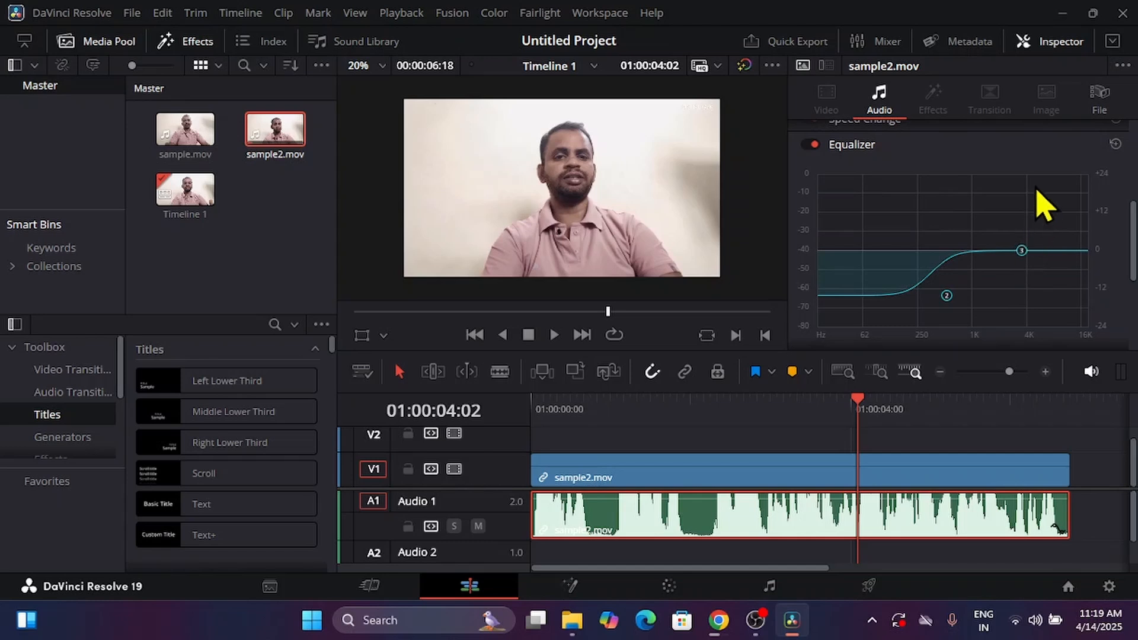
pyautogui.moveTo(1021, 250); pyautogui.dragTo(1016, 287)
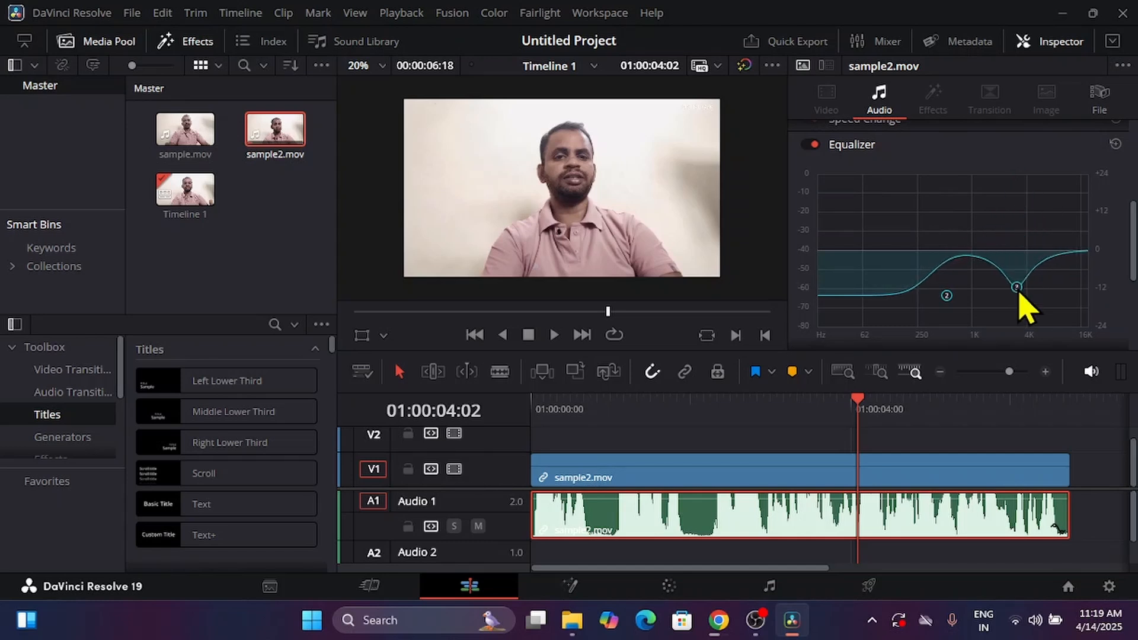
pyautogui.hotkey('ctrl', 'z')
pyautogui.hotkey('ctrl', 'z')
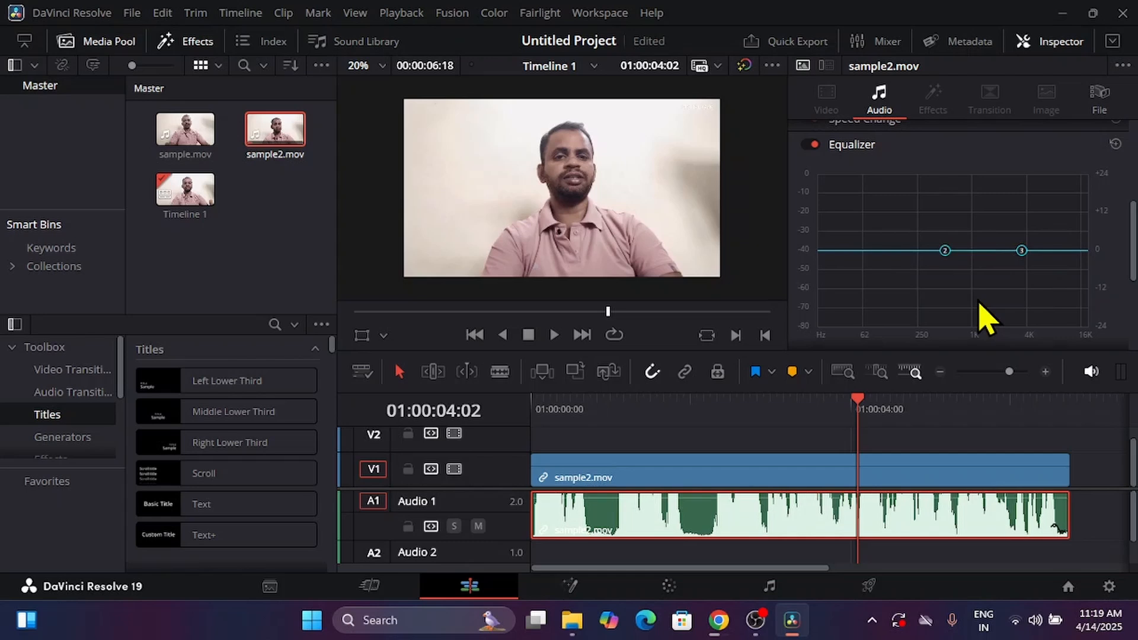
# - Select the video and audio parts of sample2.mov in turn to compare their Inspector settings, moving the playhead to 01:00:01:20
pyautogui.click(842, 481)
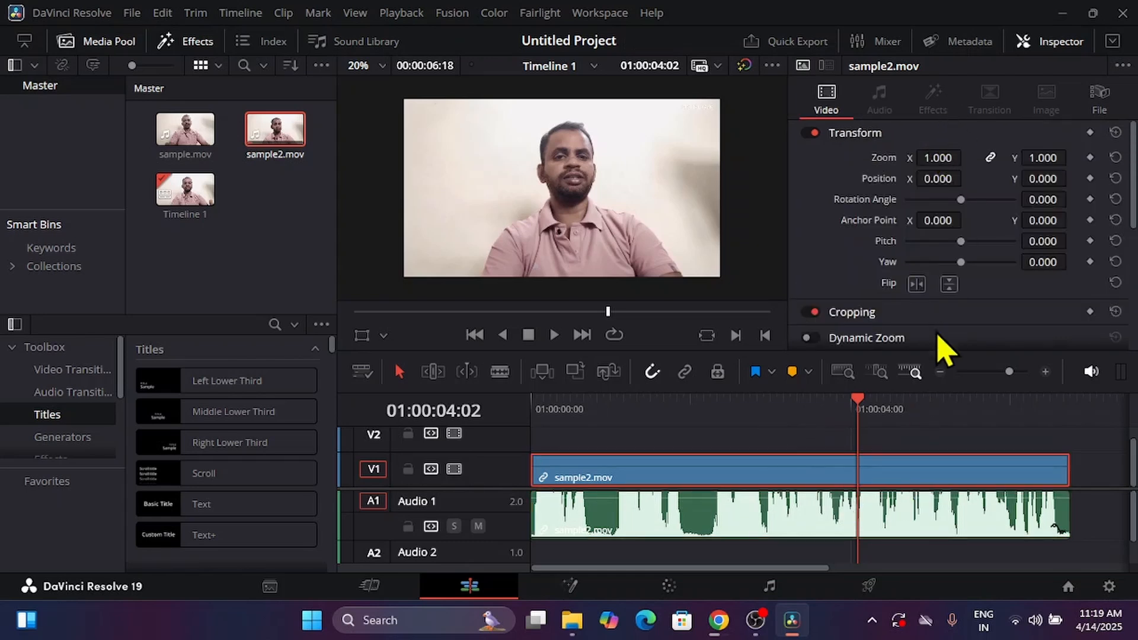
pyautogui.click(898, 416)
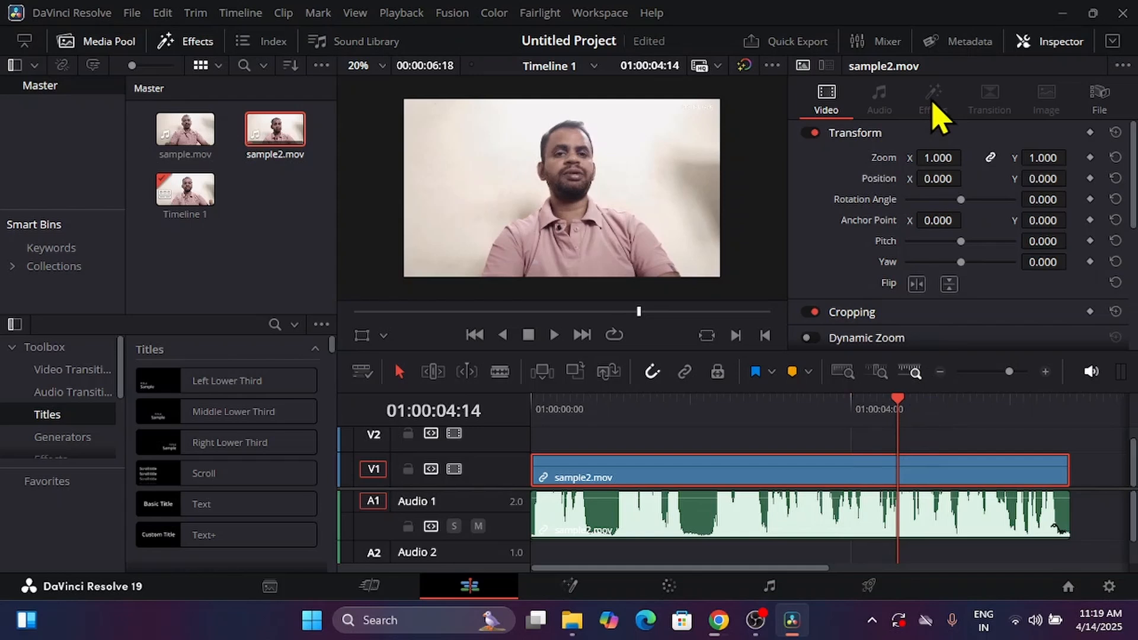
pyautogui.click(935, 522)
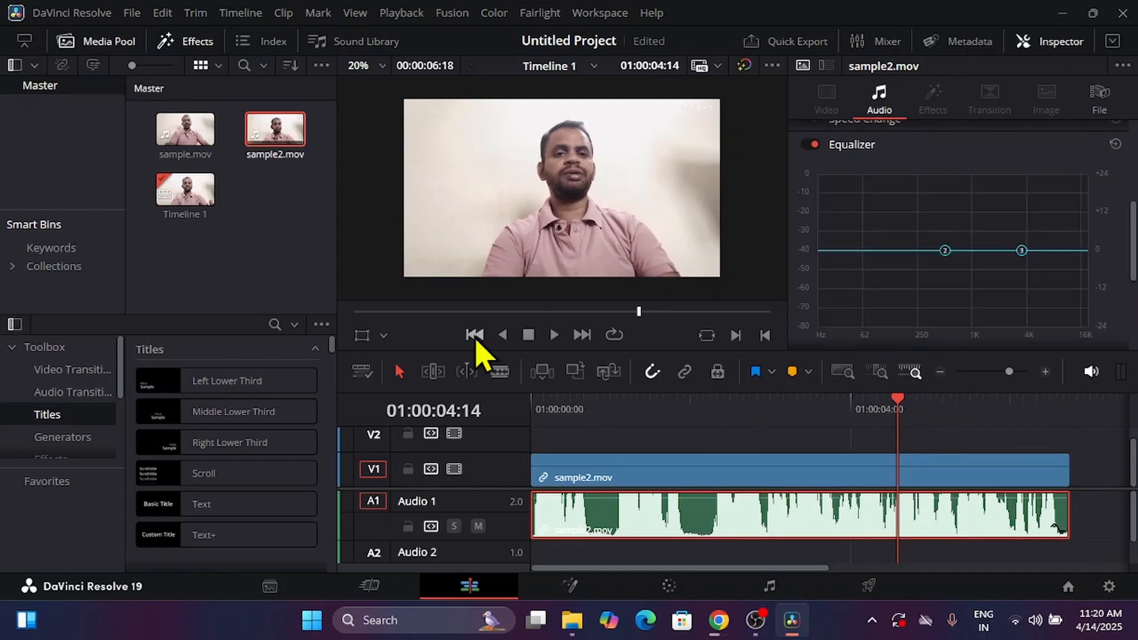
pyautogui.click(678, 409)
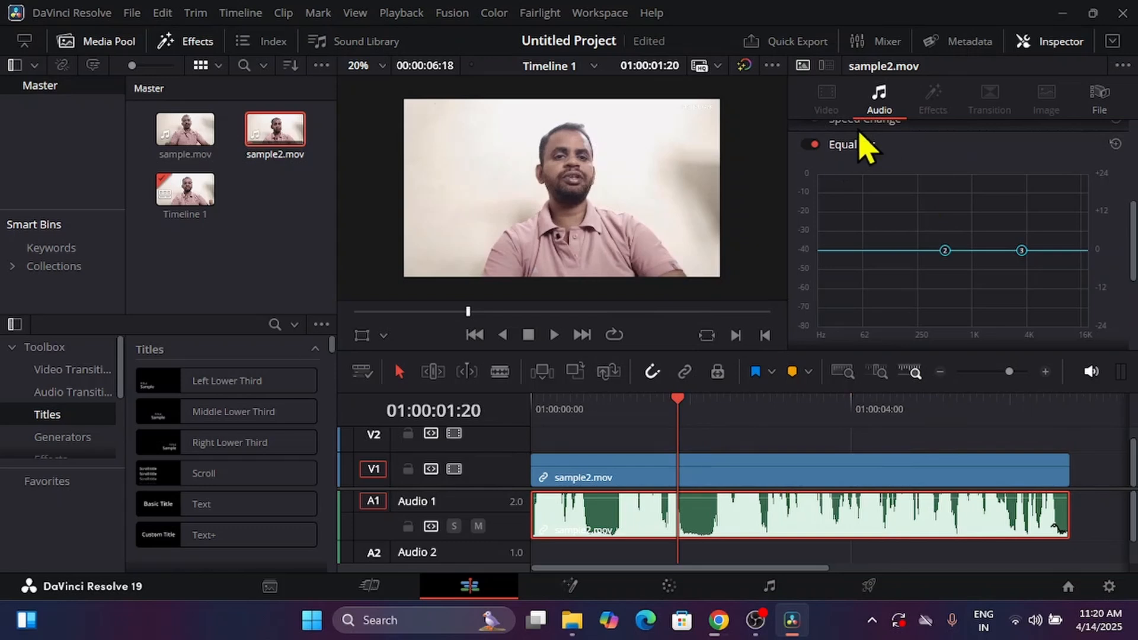
# - Select the sample2.mov video clip and shrink it to a zoom of about 0.979 with the viewer's Transform overlay
pyautogui.click(792, 459)
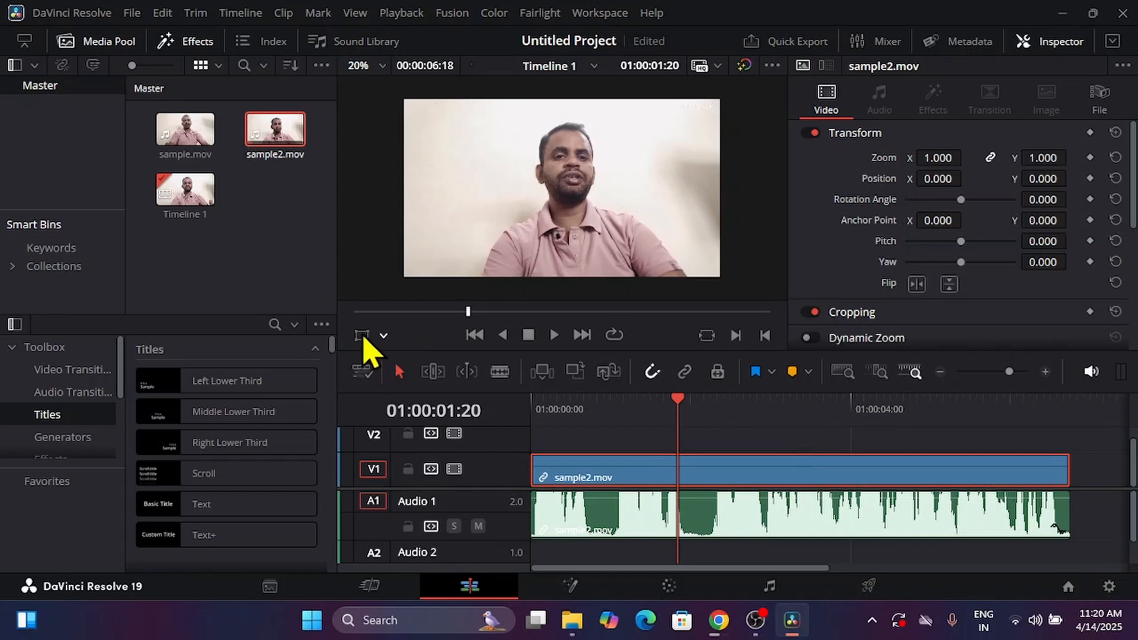
pyautogui.click(379, 340)
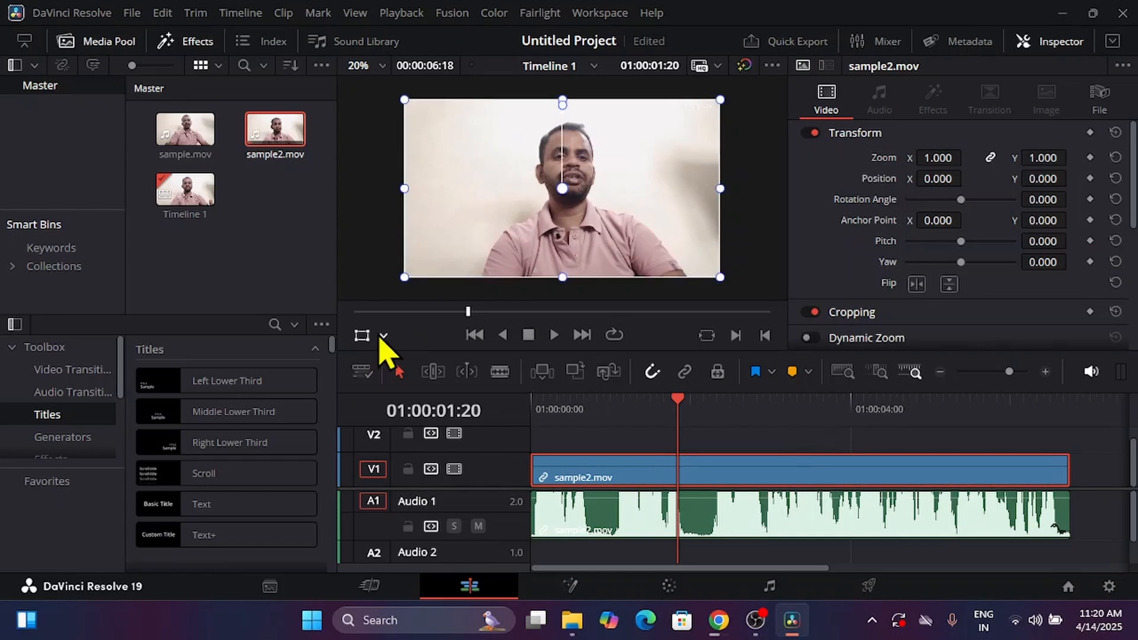
pyautogui.click(383, 337)
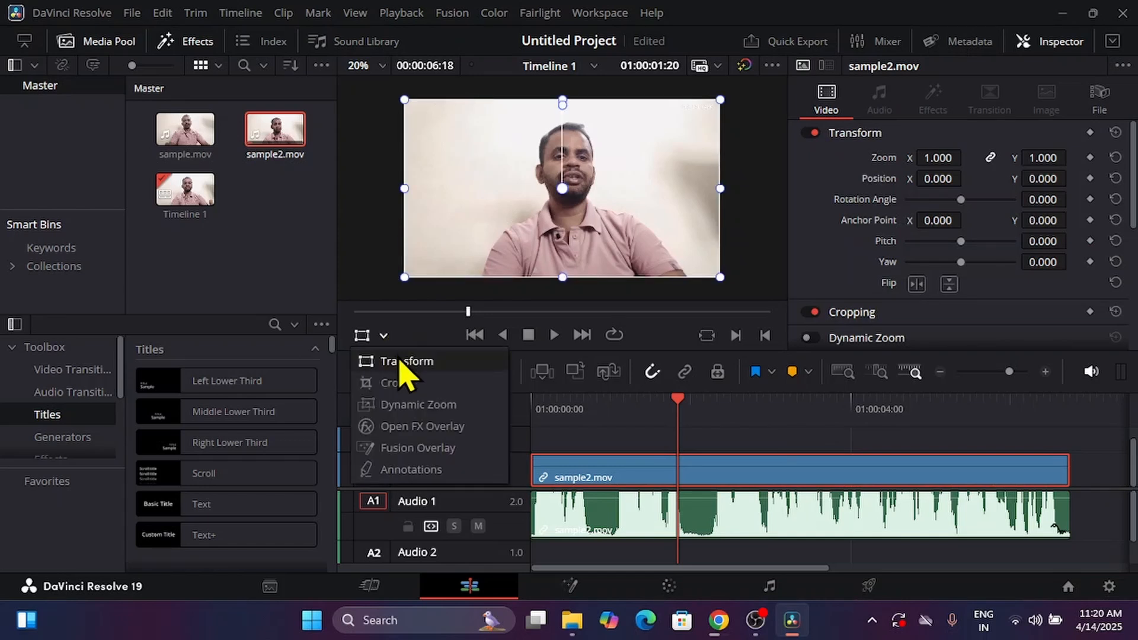
pyautogui.click(388, 360)
pyautogui.moveTo(415, 269); pyautogui.dragTo(407, 322)
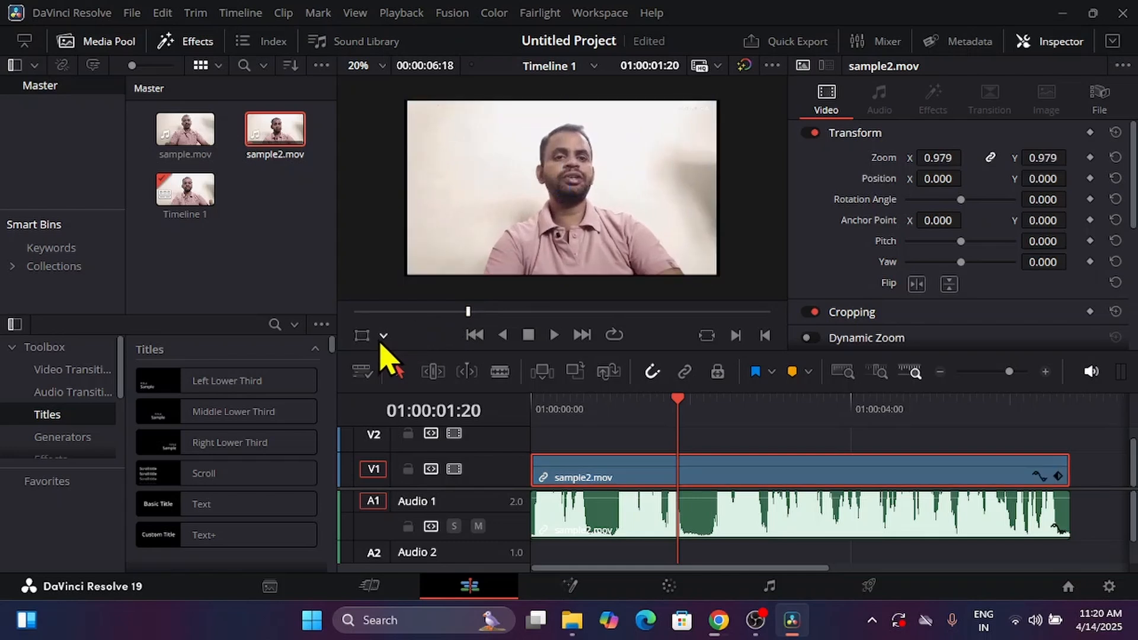
# - Preview the Dynamic Zoom overlay in the viewer and switch back to the Transform overlay
pyautogui.click(383, 336)
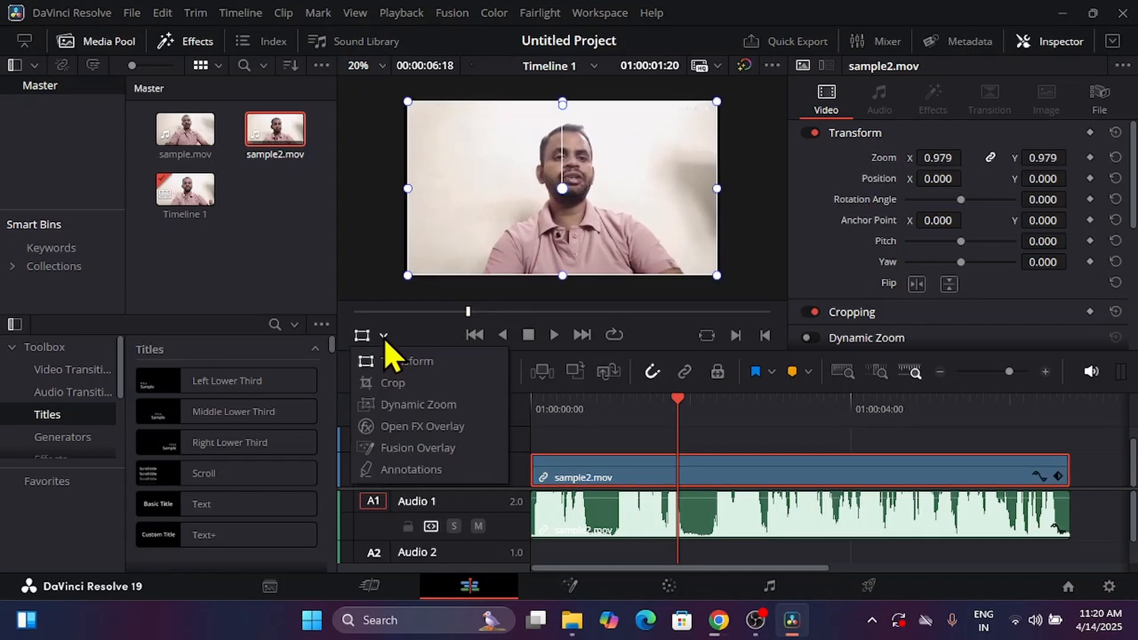
pyautogui.click(410, 412)
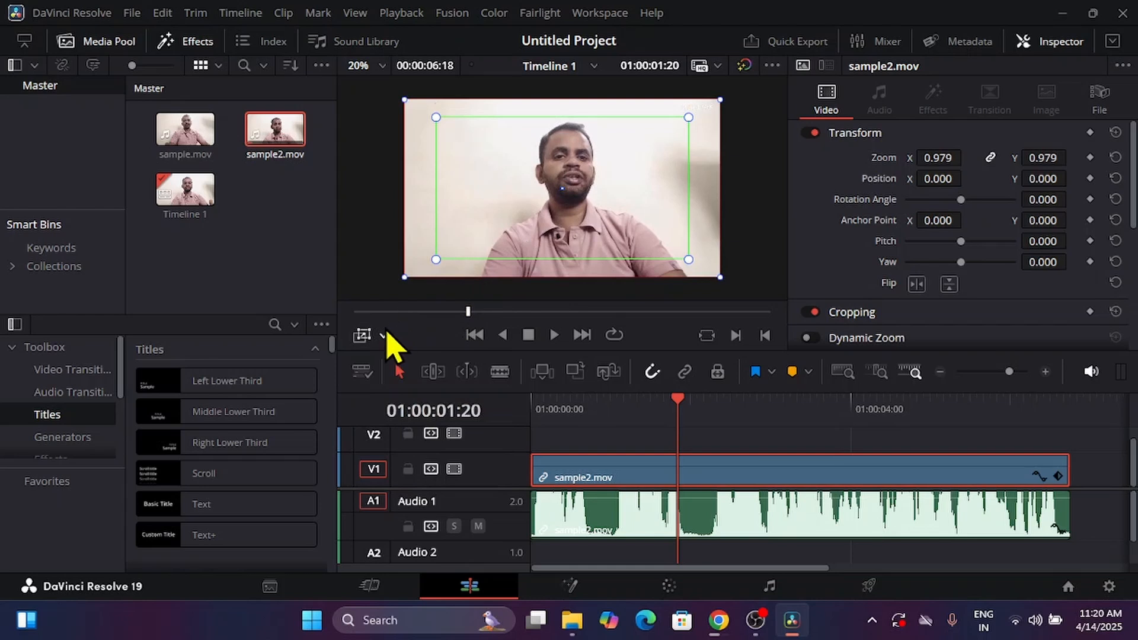
pyautogui.click(384, 336)
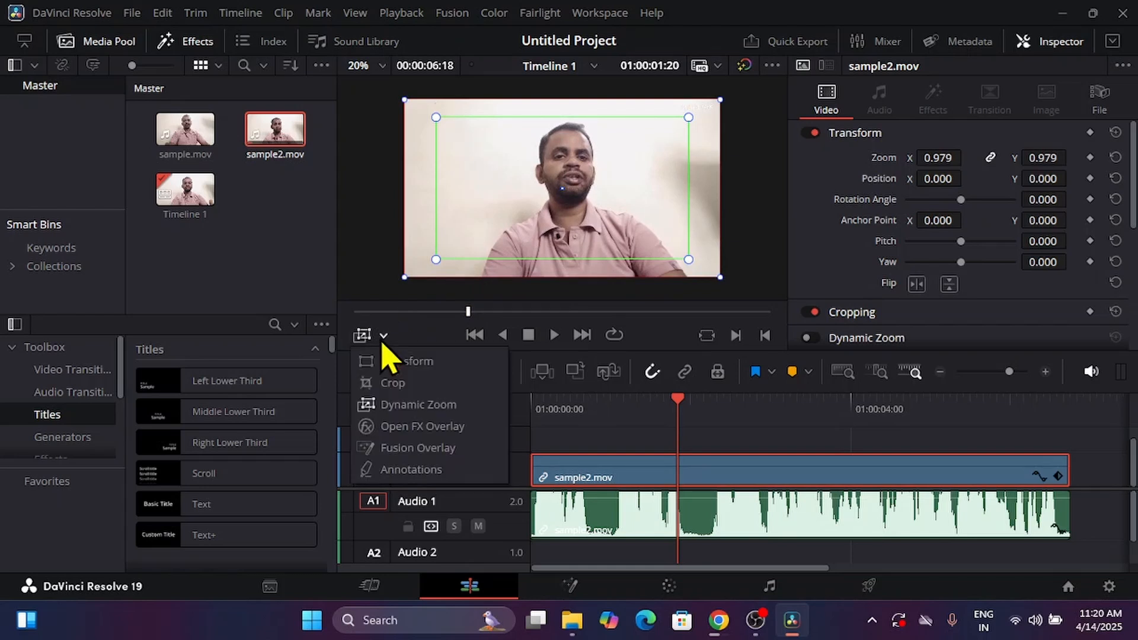
pyautogui.click(407, 362)
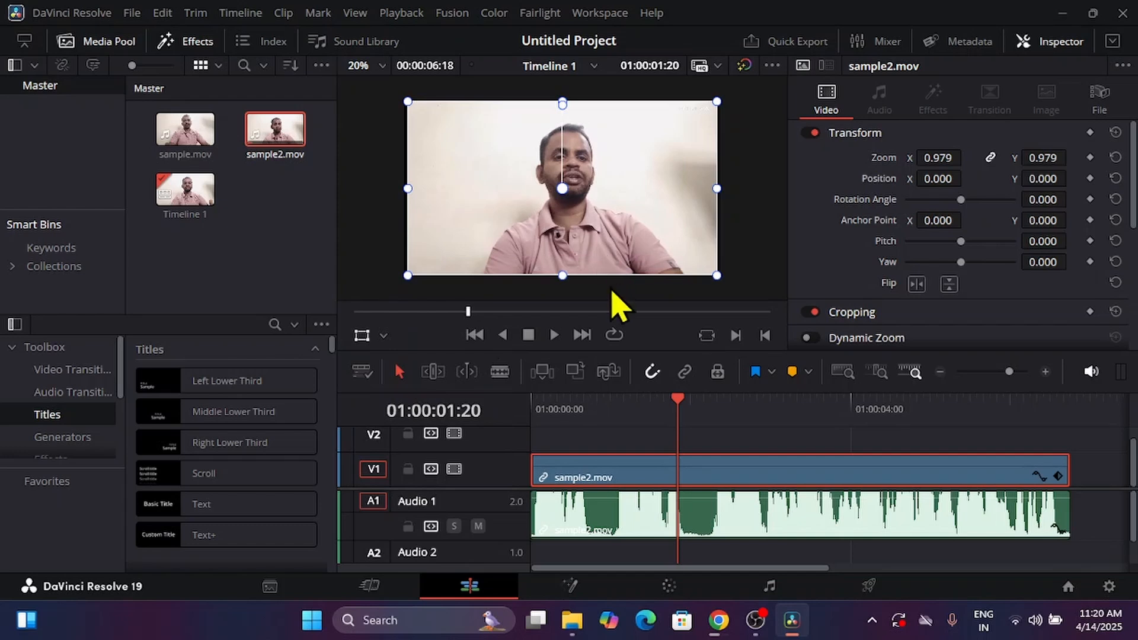
# - Jump to the timeline's start and end, and scrub the playhead back to 01:00:01:10
pyautogui.click(475, 337)
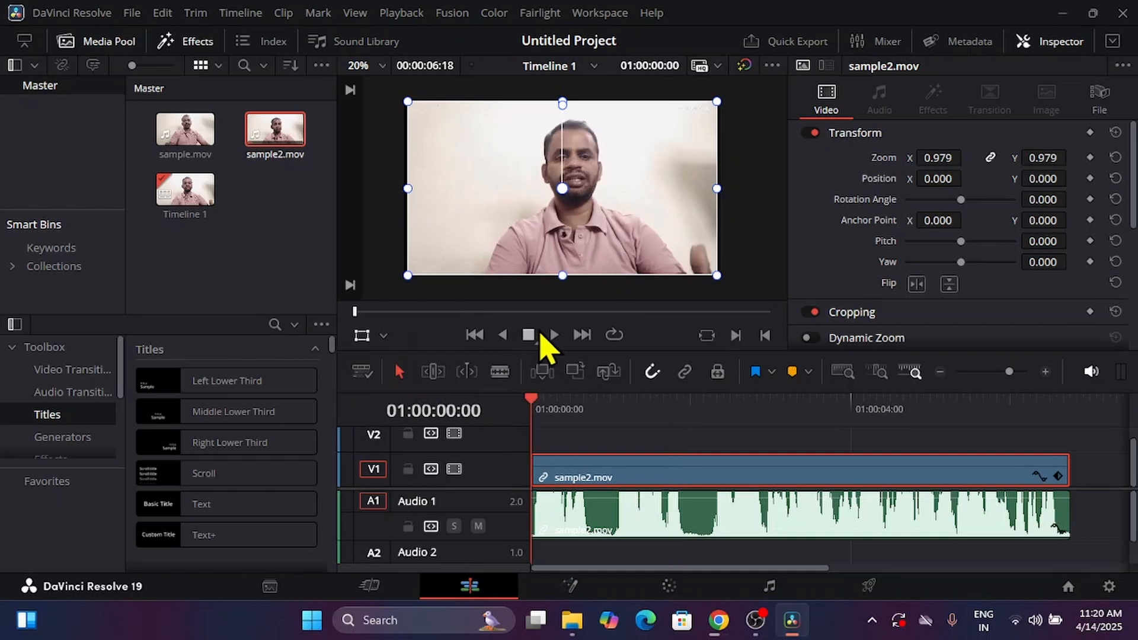
pyautogui.click(583, 337)
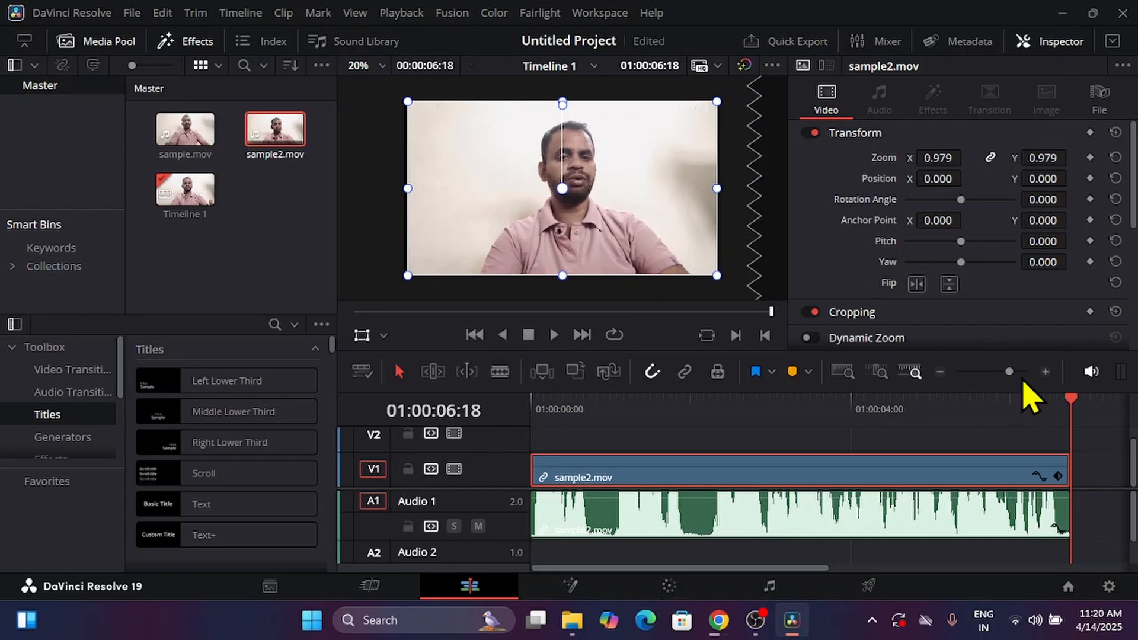
pyautogui.moveTo(1073, 402); pyautogui.dragTo(644, 399)
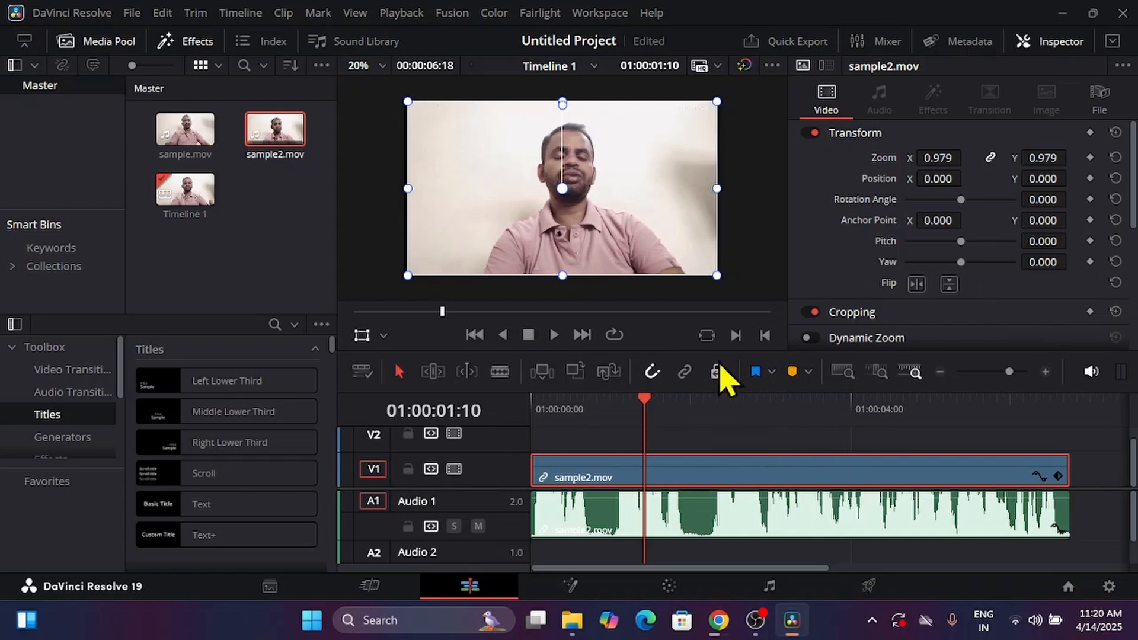
# - Review the audio clip's and video clip's Inspector settings again, and return the playhead to the timeline's start
pyautogui.click(708, 465)
pyautogui.click(708, 525)
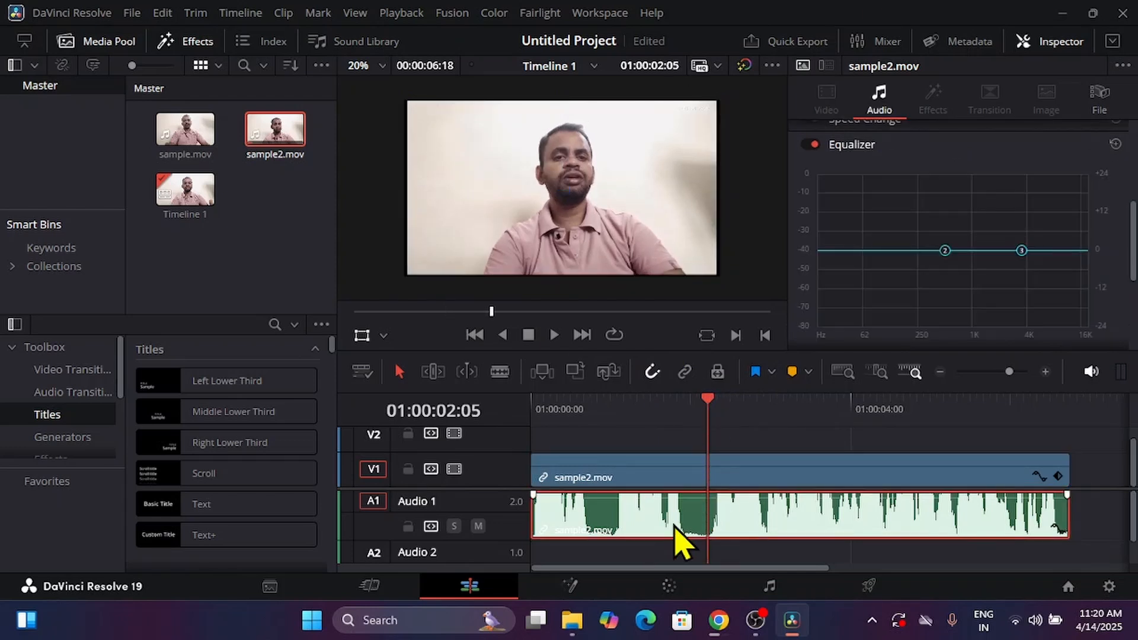
pyautogui.click(686, 472)
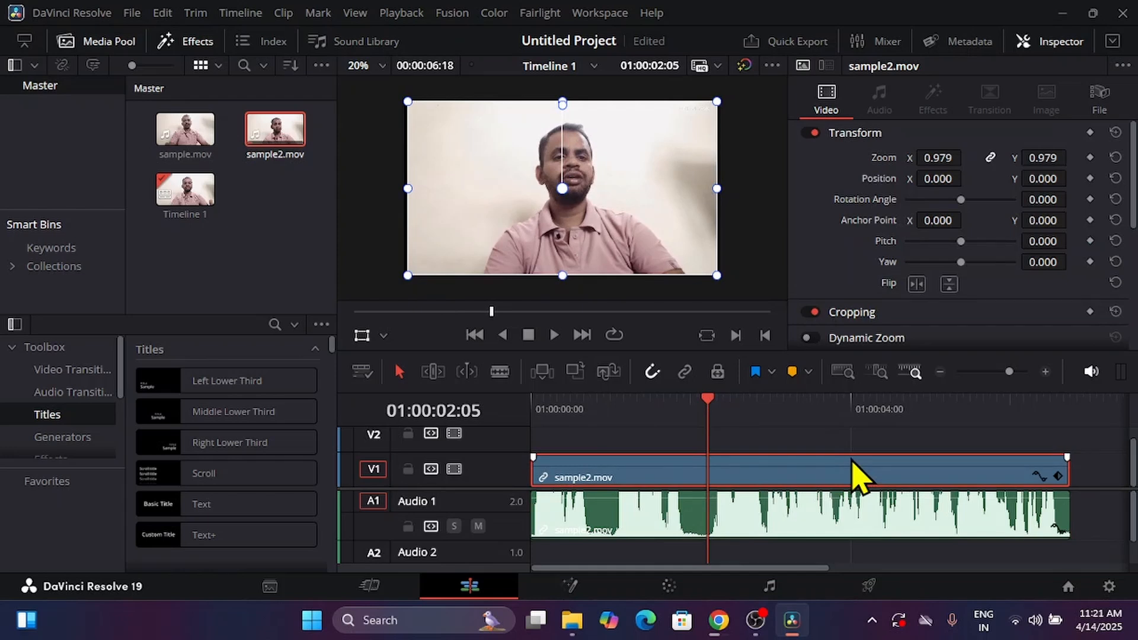
pyautogui.click(529, 408)
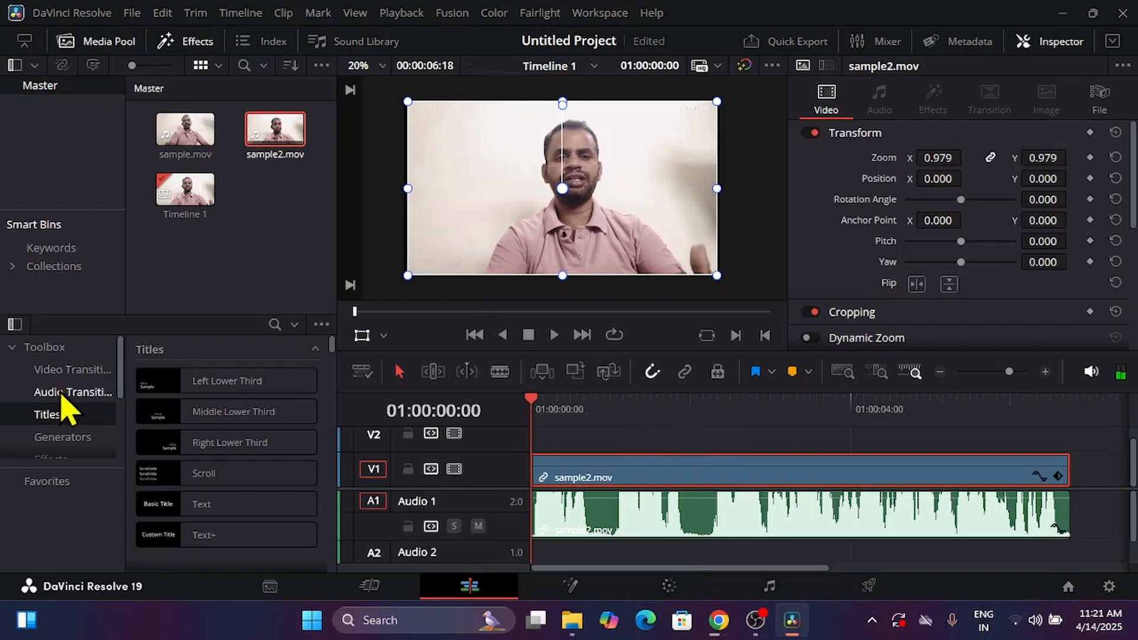
# - Hide and restore the Media Pool and the Effects library, collapse Open FX and leave the Toolbox categories expanded
pyautogui.click(12, 348)
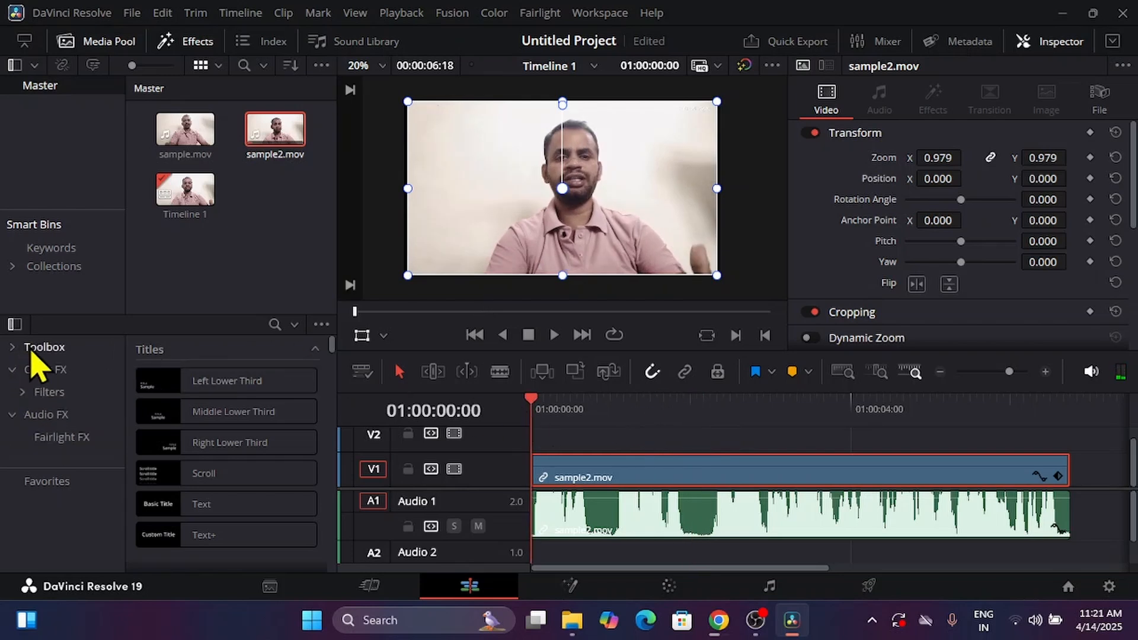
pyautogui.click(119, 43)
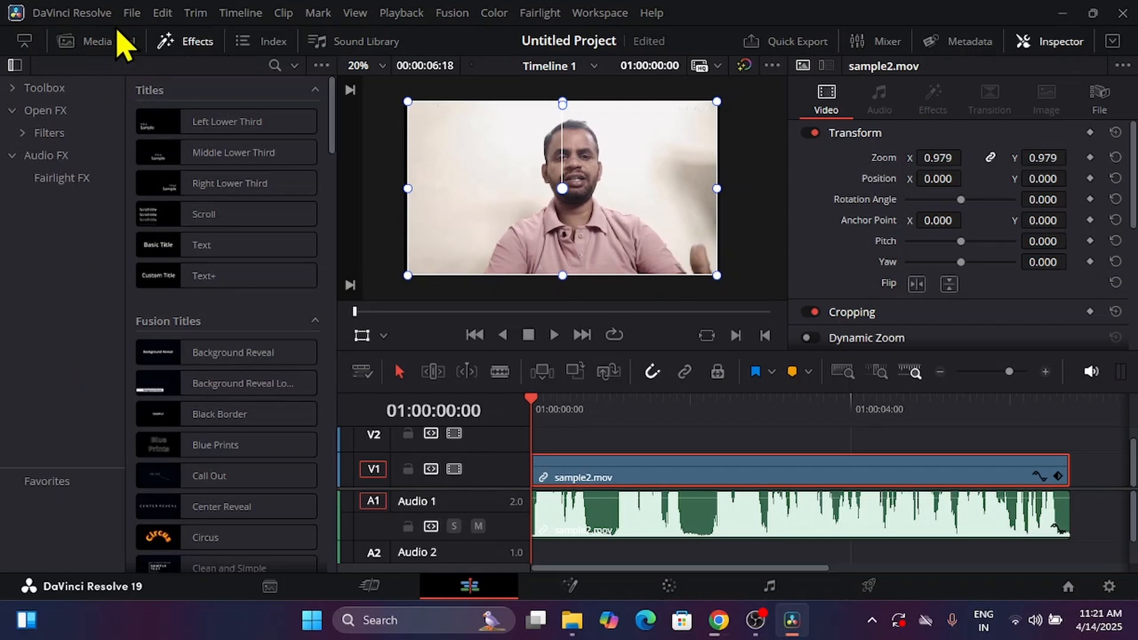
pyautogui.click(118, 42)
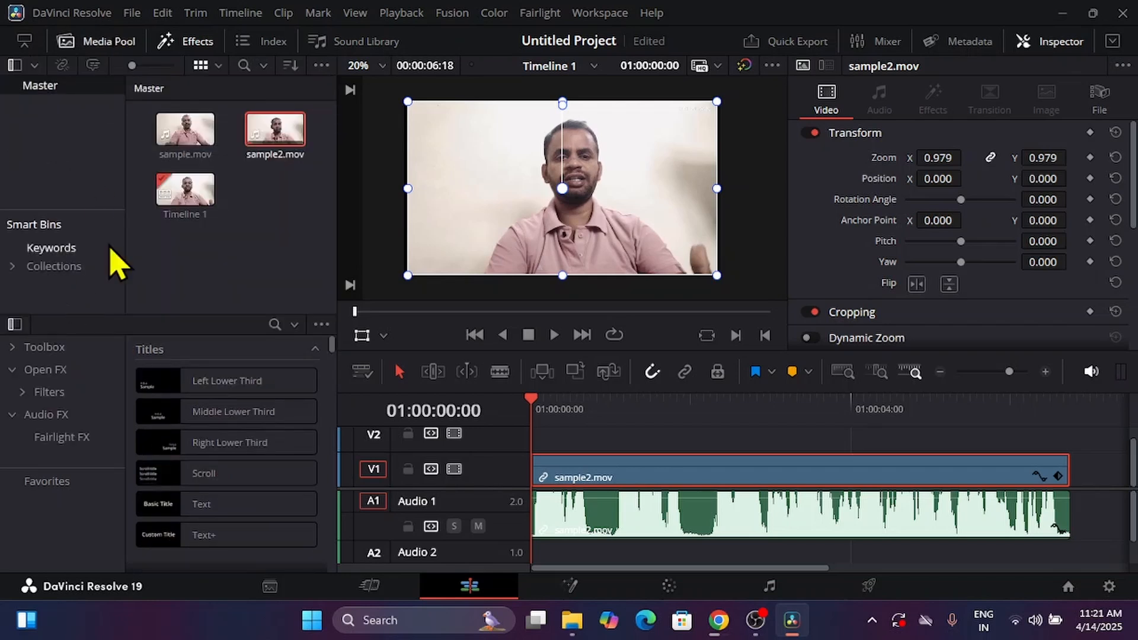
pyautogui.click(199, 42)
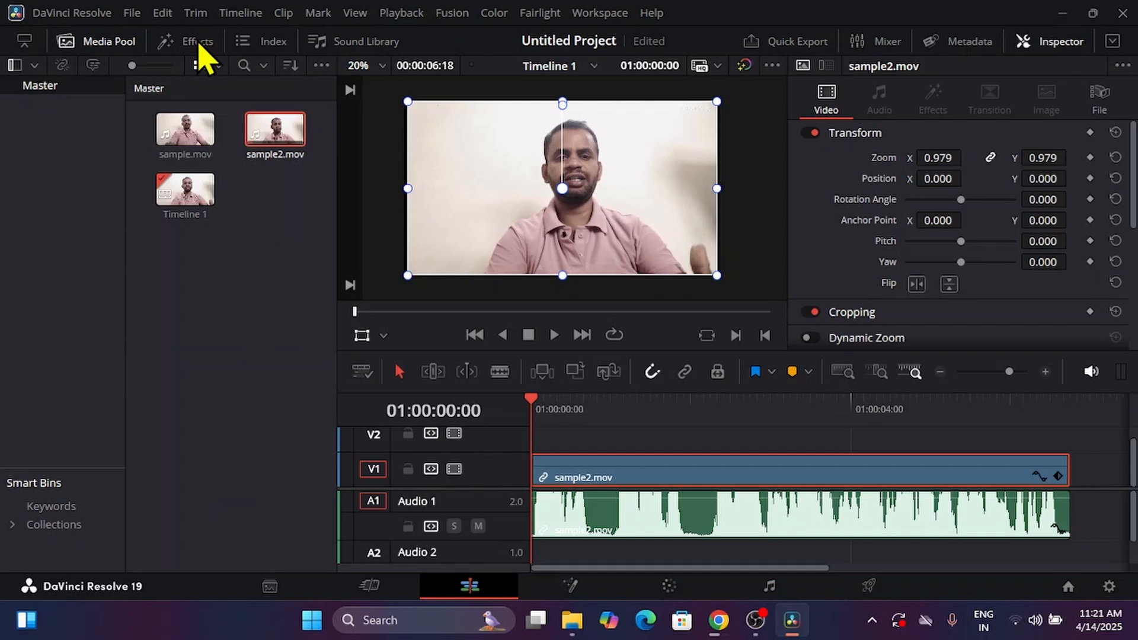
pyautogui.click(199, 42)
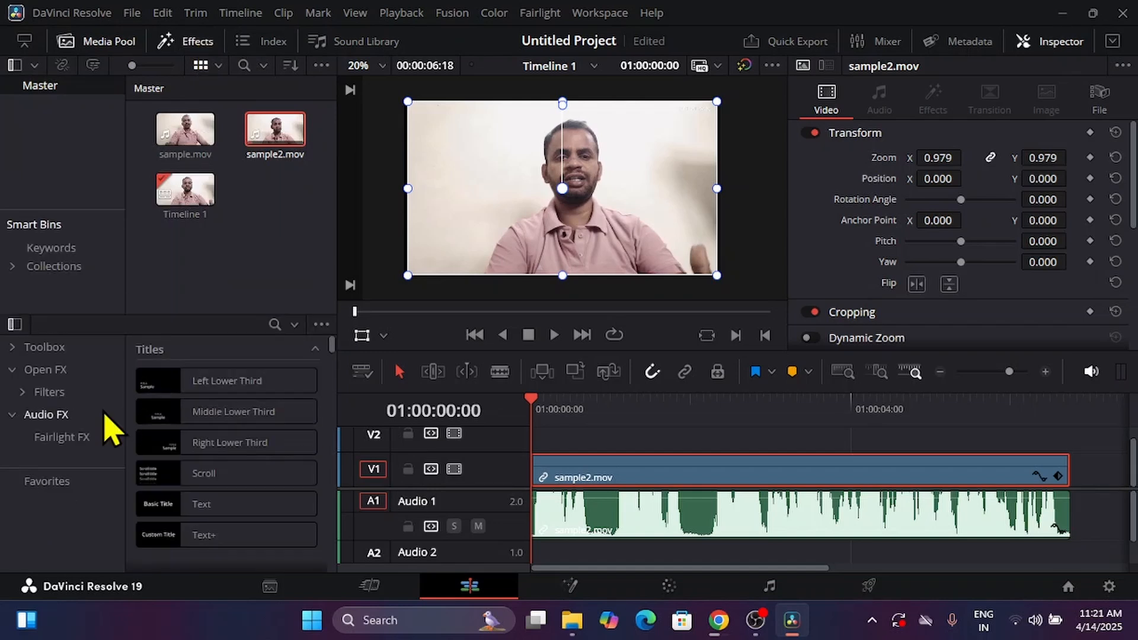
pyautogui.click(13, 370)
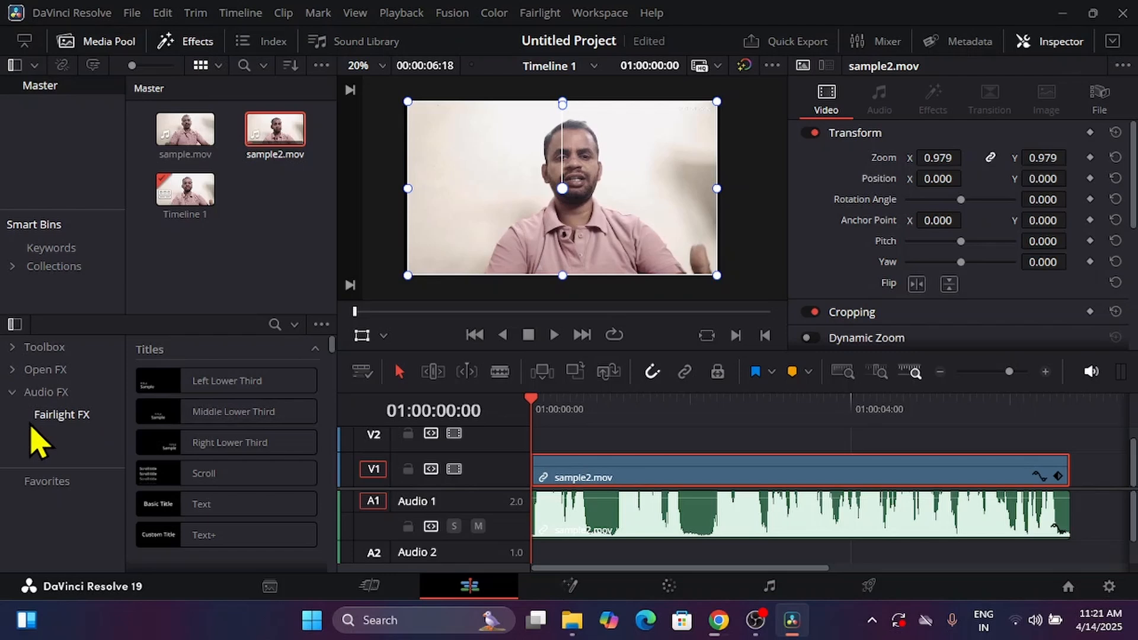
pyautogui.click(17, 348)
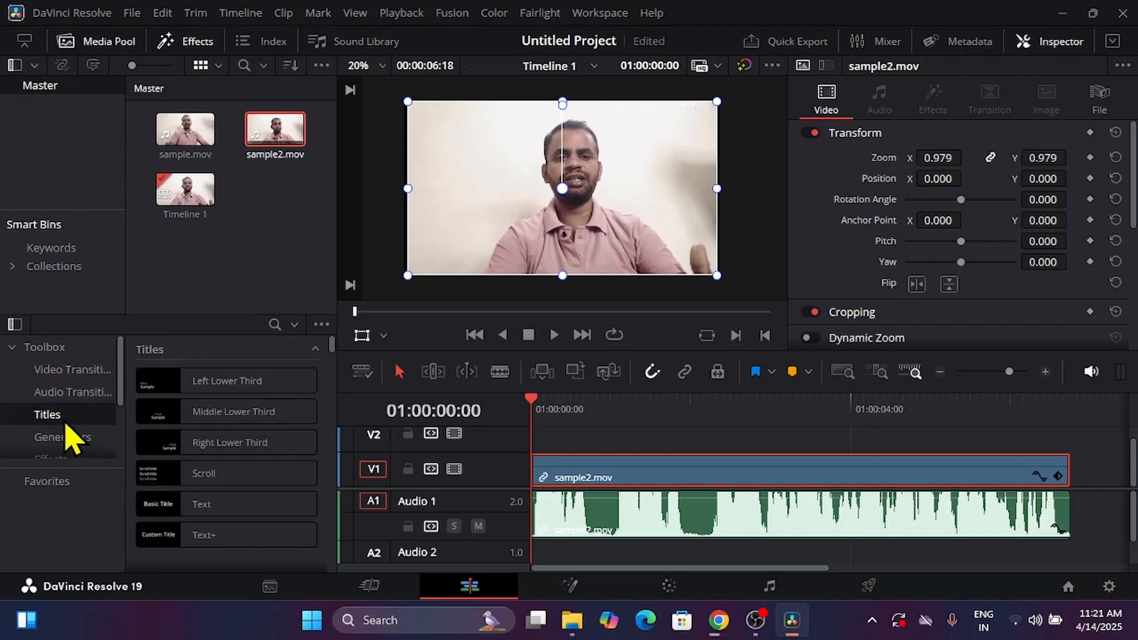
# - Add a Text+ title to track V2 near the start of sample2.mov and check it at 01:00:00:11
pyautogui.scroll(-5, 207, 462)
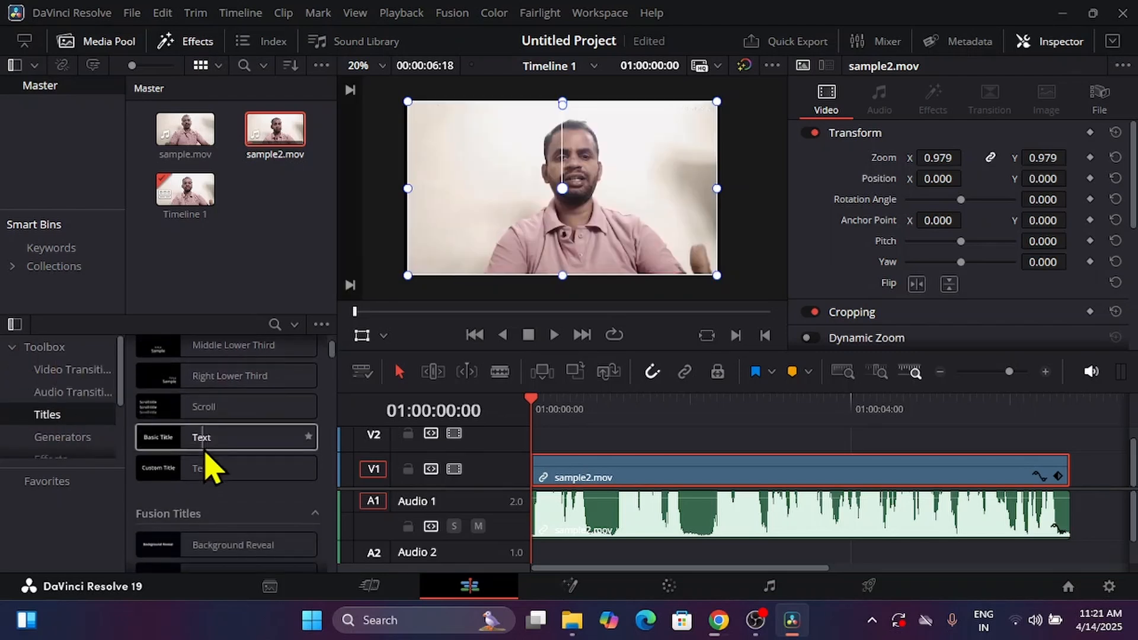
pyautogui.scroll(2, 207, 465)
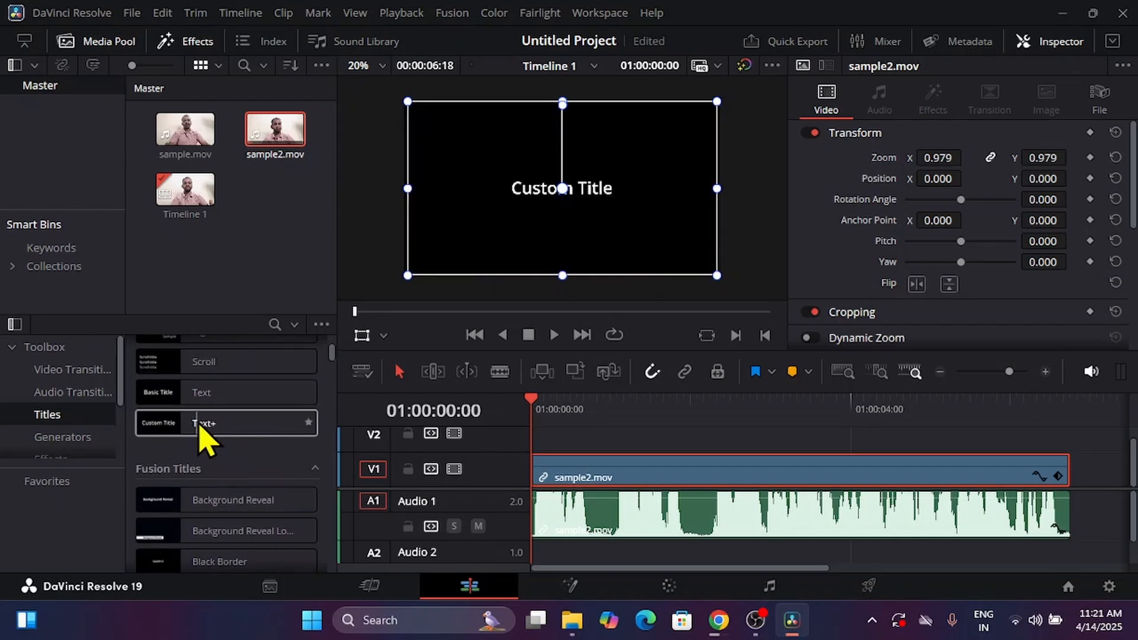
pyautogui.moveTo(208, 424); pyautogui.dragTo(567, 415)
pyautogui.click(547, 408)
pyautogui.click(603, 440)
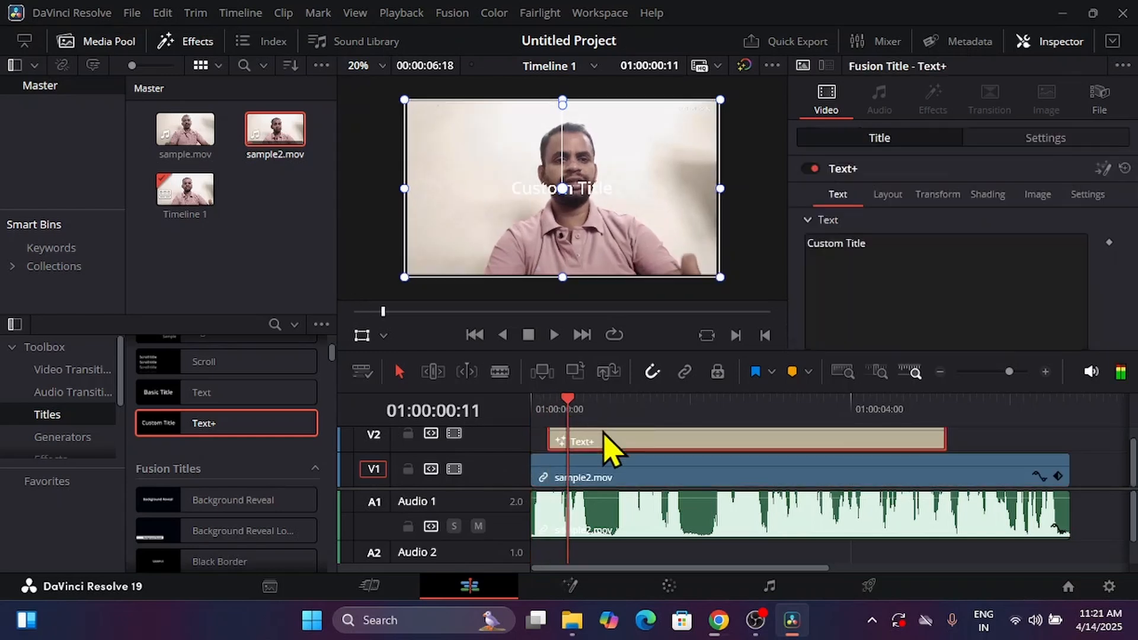
pyautogui.click(995, 441)
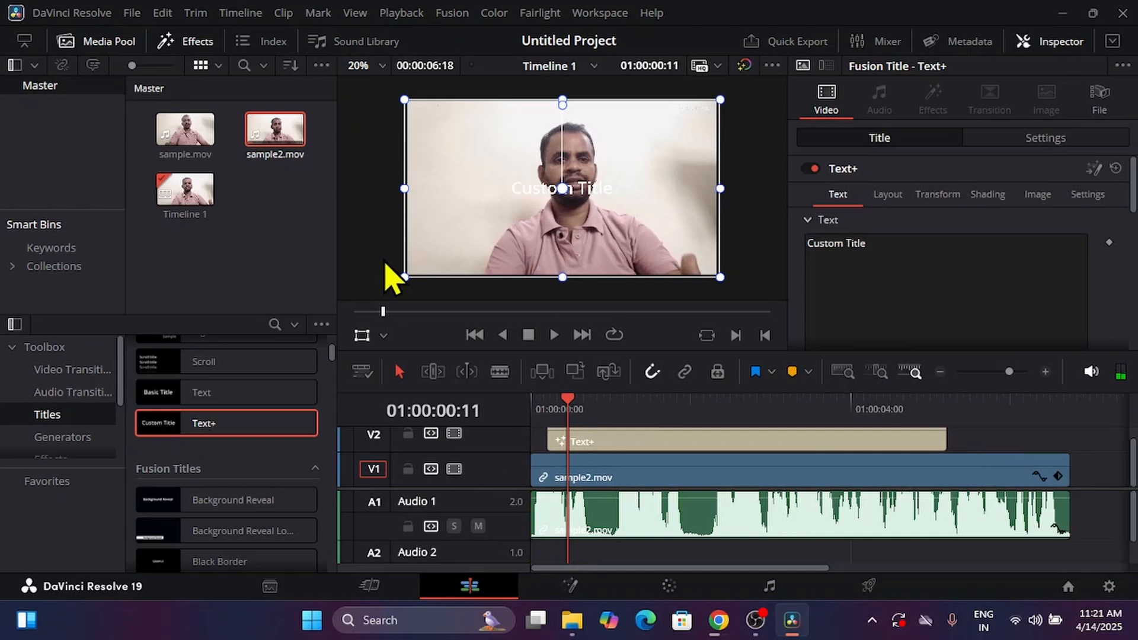
# - Select the Text+ title at 01:00:01:02 and replace its text with "DIGITAL GVK"
pyautogui.click(617, 410)
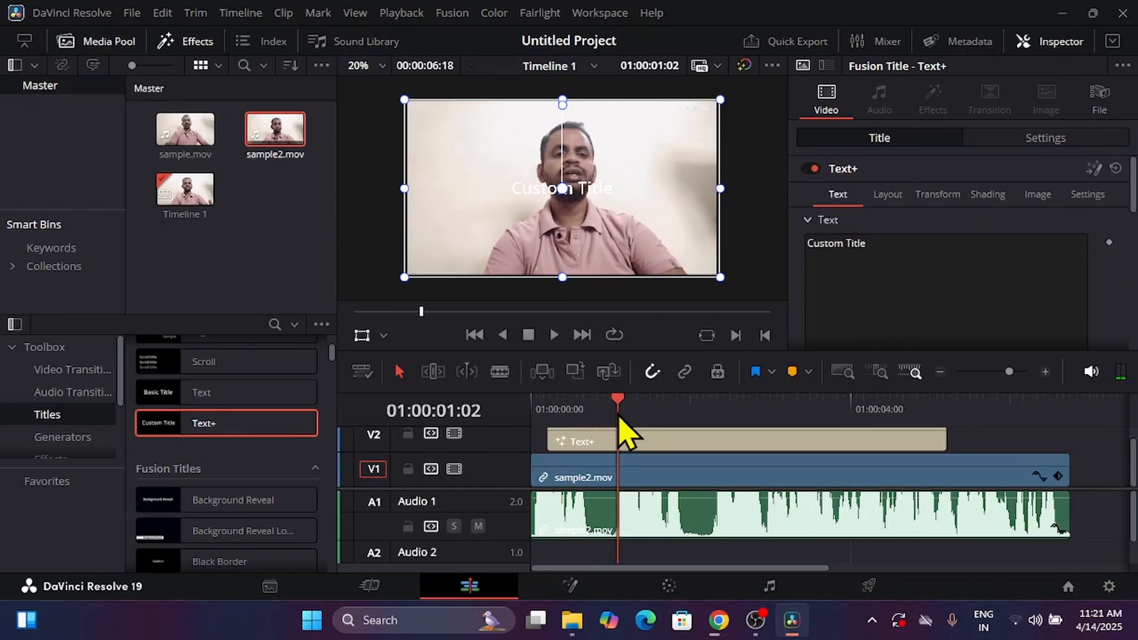
pyautogui.click(649, 446)
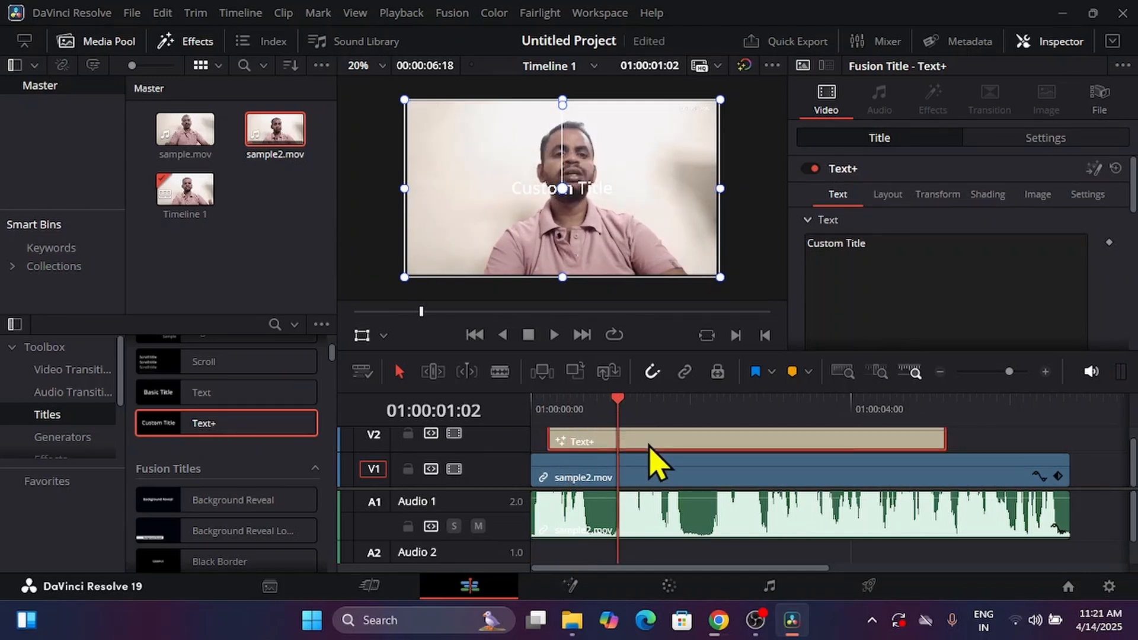
pyautogui.click(894, 246)
pyautogui.moveTo(894, 246); pyautogui.dragTo(795, 249)
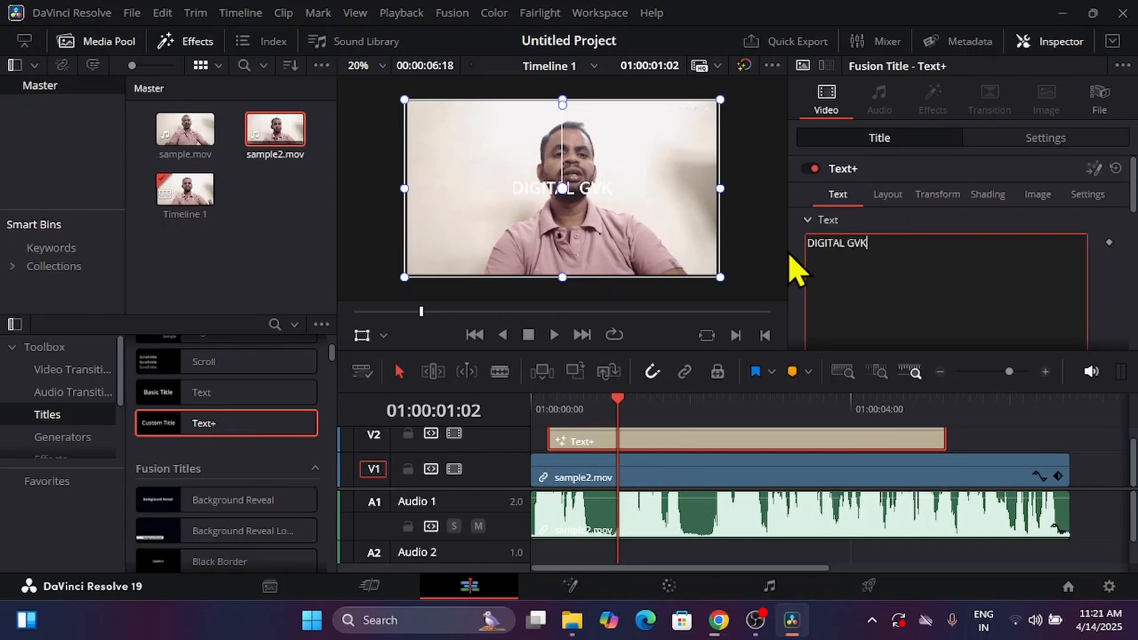
# - Select all of the title's text and set its colour to black (#000000)
pyautogui.hotkey('ctrl', 'a')
pyautogui.click(1121, 274)
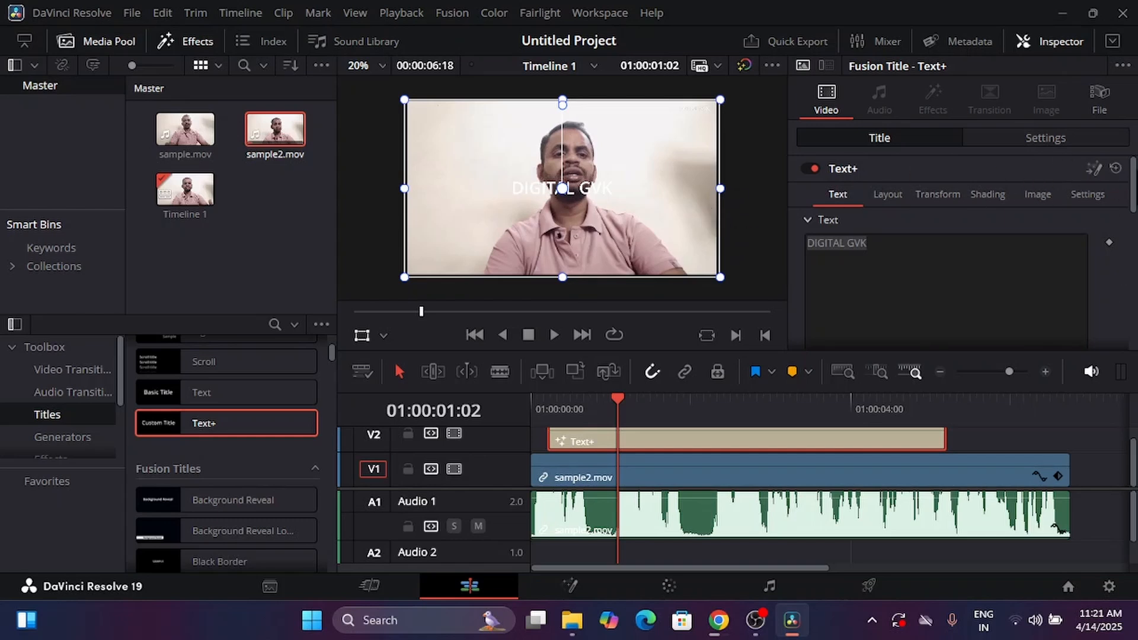
pyautogui.moveTo(1135, 199)
pyautogui.mouseDown()
pyautogui.moveTo(1135, 249)
pyautogui.moveTo(1134, 219)
pyautogui.mouseUp()
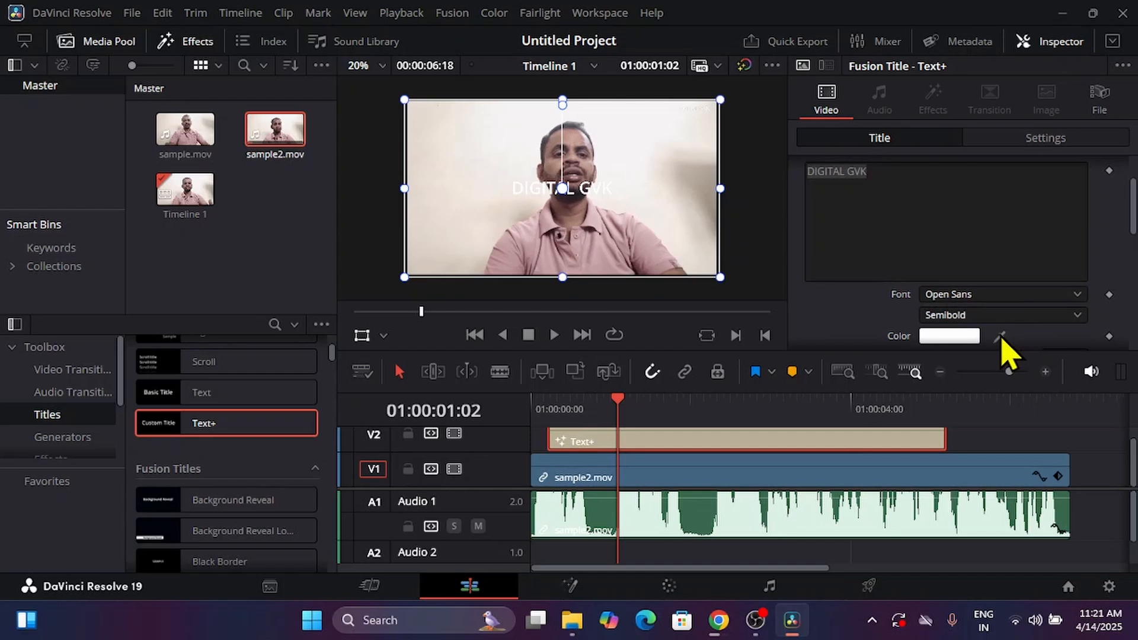
pyautogui.scroll(-2, 1046, 262)
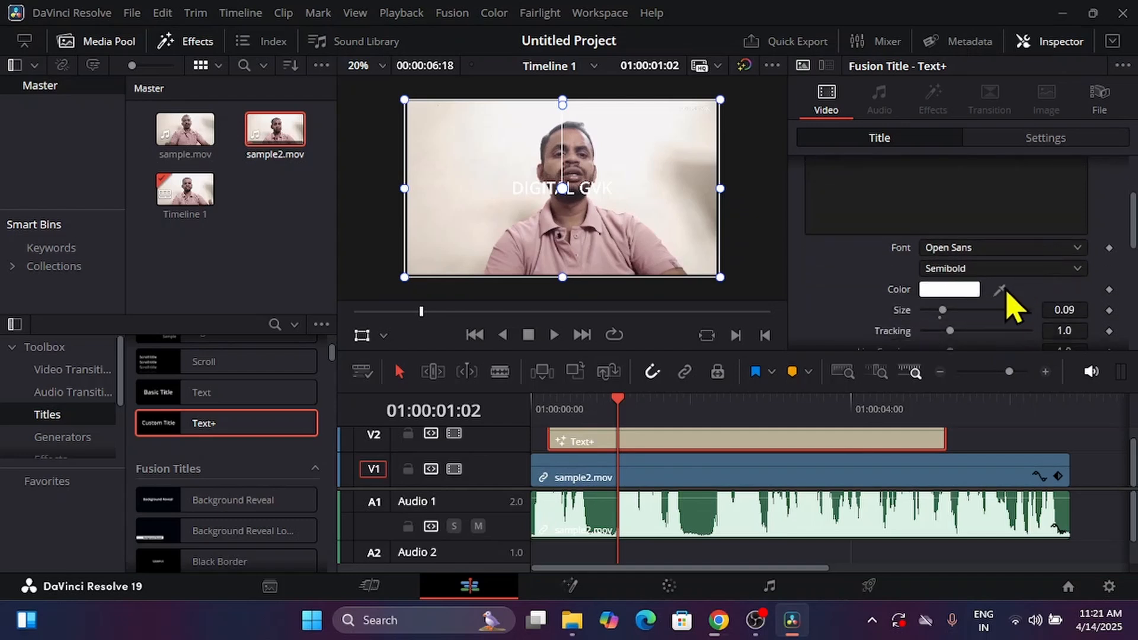
pyautogui.click(969, 293)
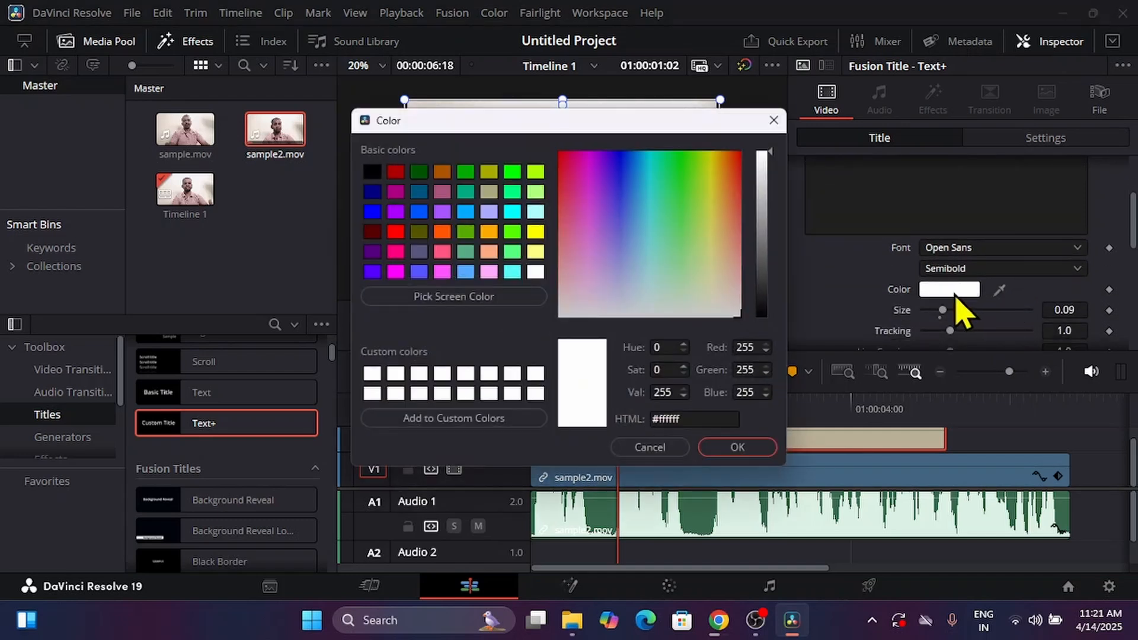
pyautogui.click(373, 171)
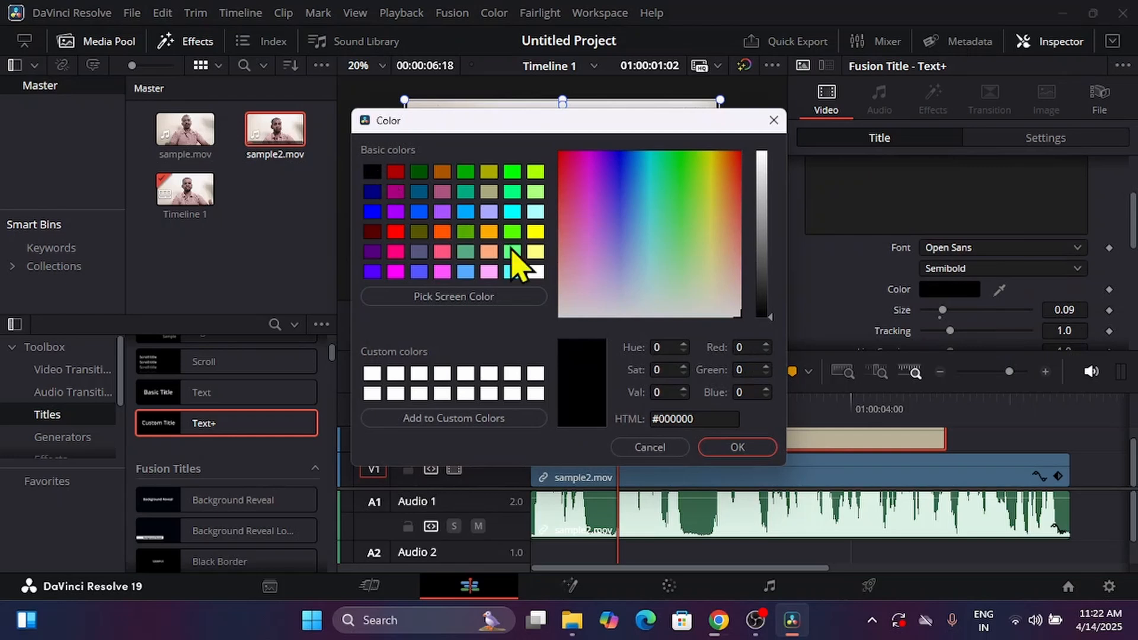
pyautogui.click(738, 447)
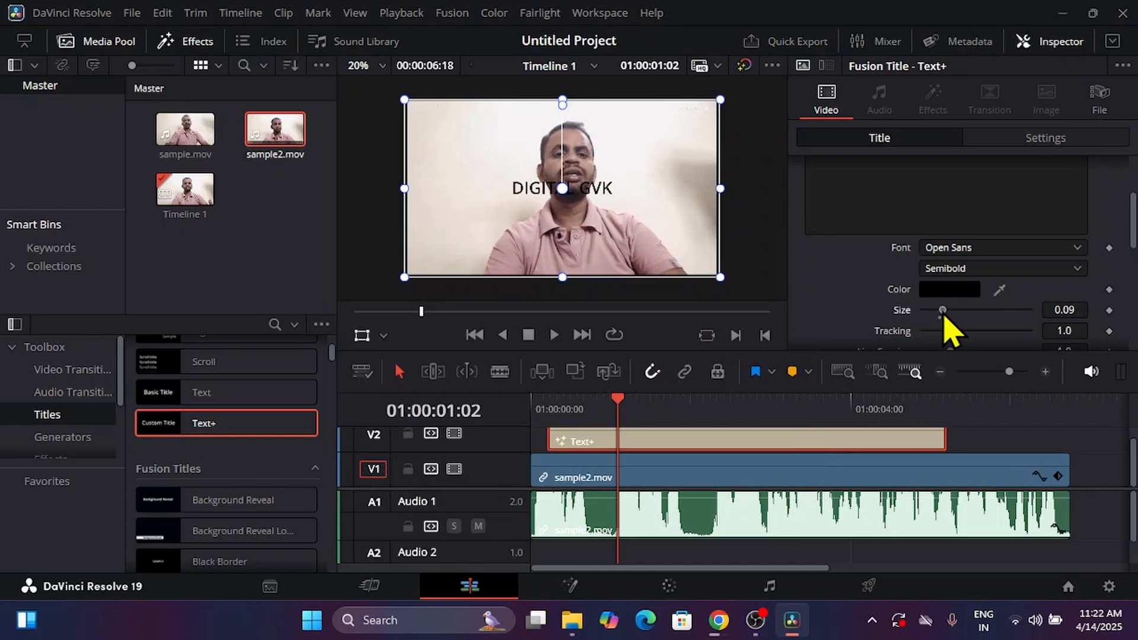
# - Enlarge the "DIGITAL GVK" title to size 0.2362 and set its font to Monotype Corsiva
pyautogui.moveTo(943, 314); pyautogui.dragTo(975, 320)
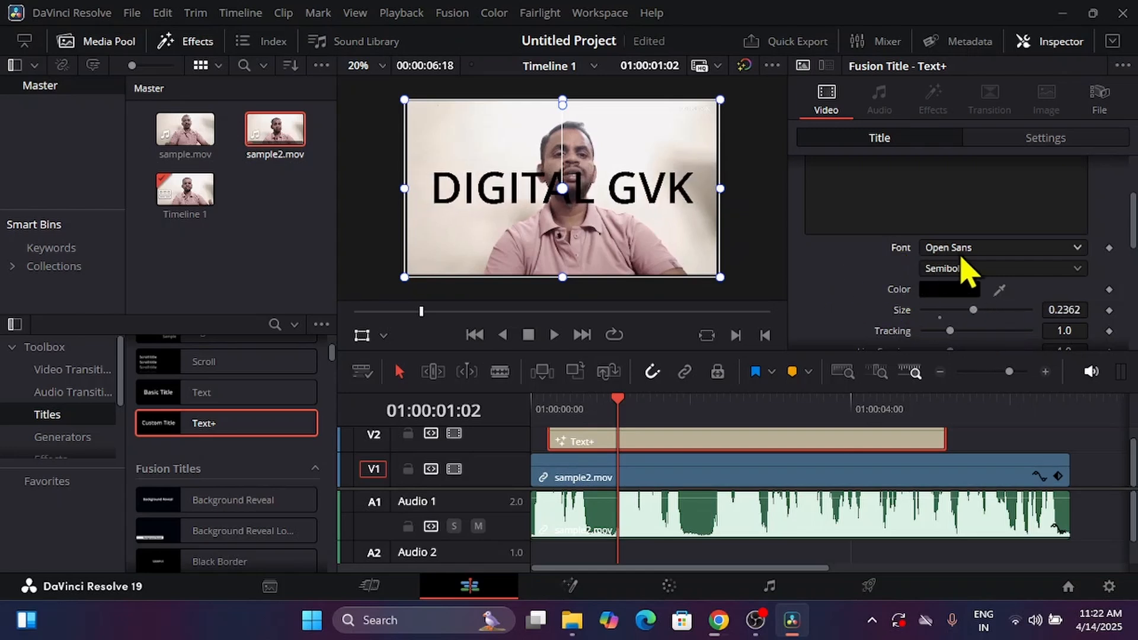
pyautogui.click(981, 249)
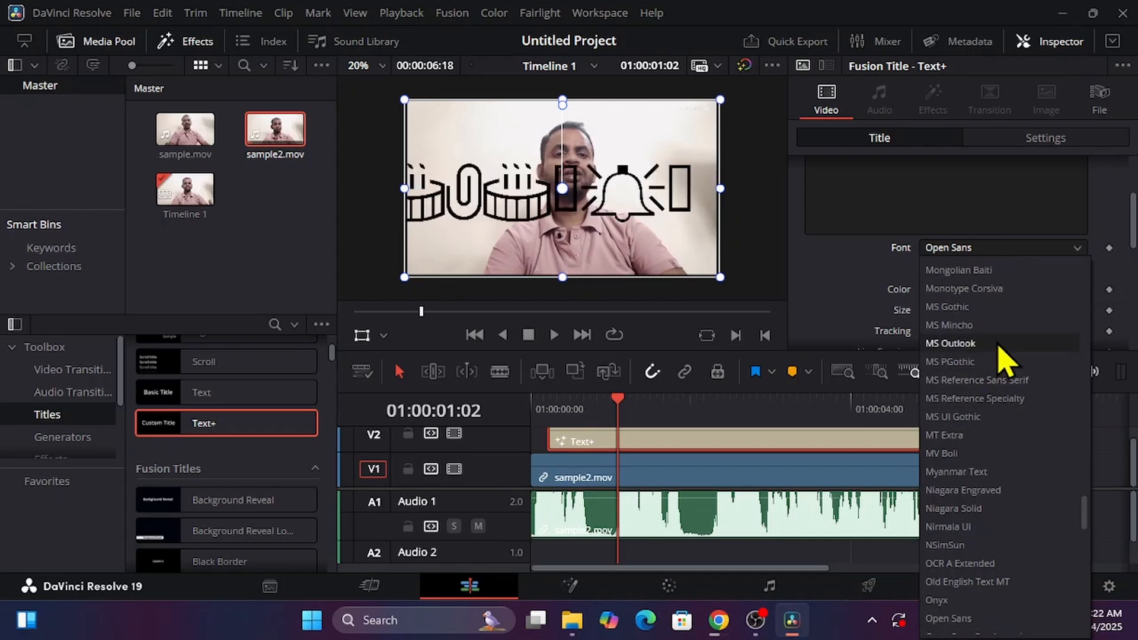
pyautogui.click(1005, 288)
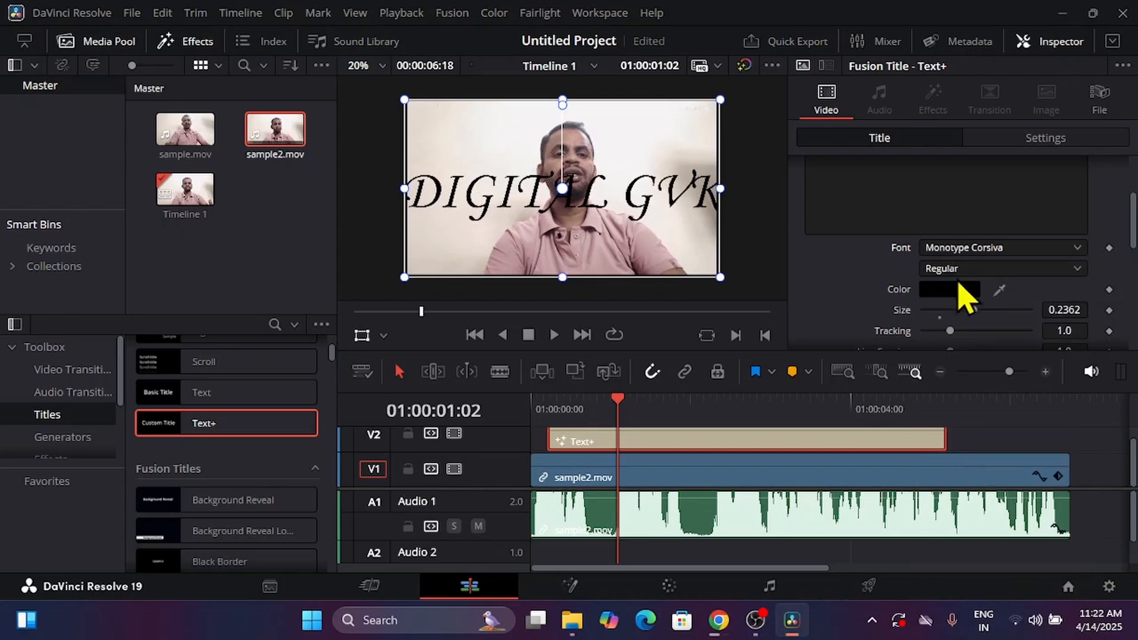
# - Set the title's line spacing to 1.197, try a tracking of 0.85 and return the tracking to 1.0
pyautogui.scroll(-2, 918, 289)
pyautogui.scroll(-2, 922, 289)
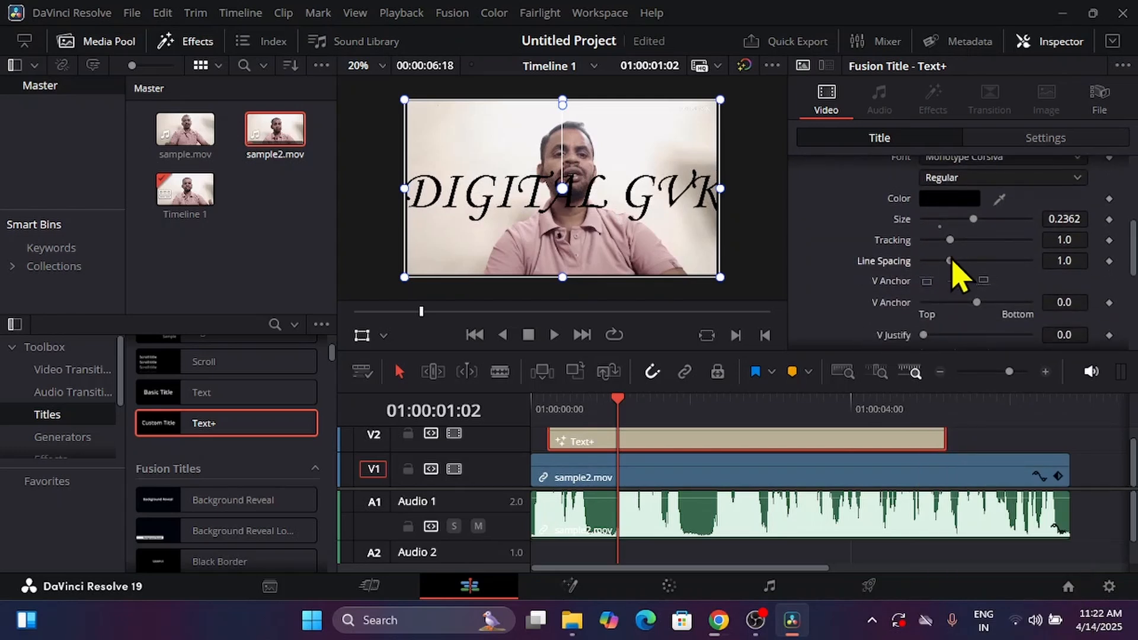
pyautogui.moveTo(976, 261); pyautogui.dragTo(956, 260)
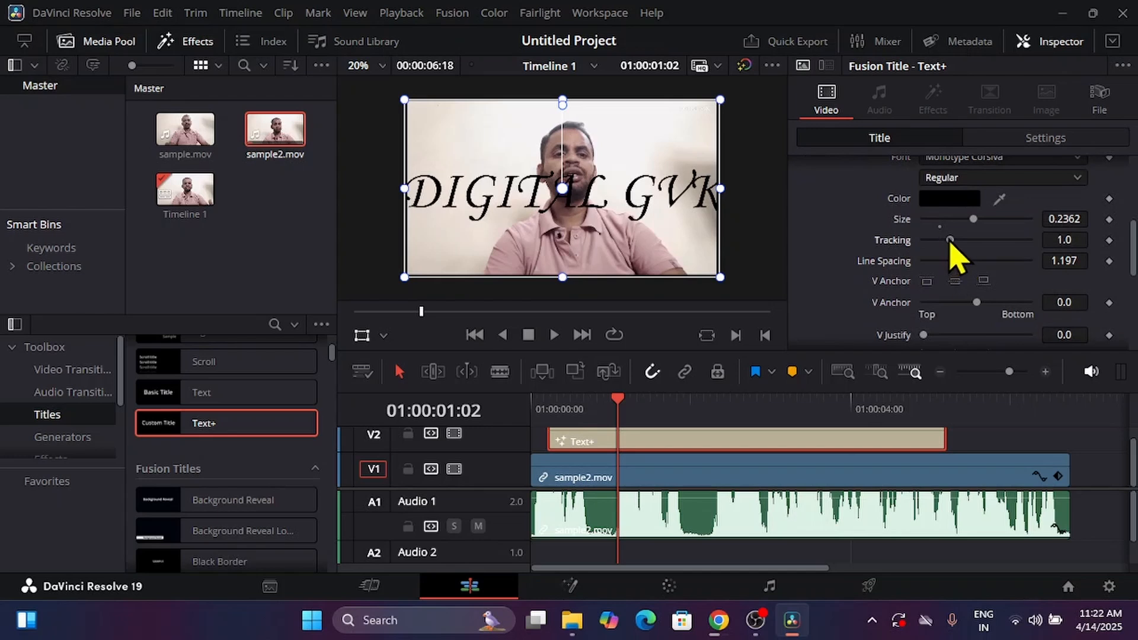
pyautogui.moveTo(950, 241)
pyautogui.mouseDown()
pyautogui.moveTo(975, 241)
pyautogui.moveTo(946, 242)
pyautogui.mouseUp()
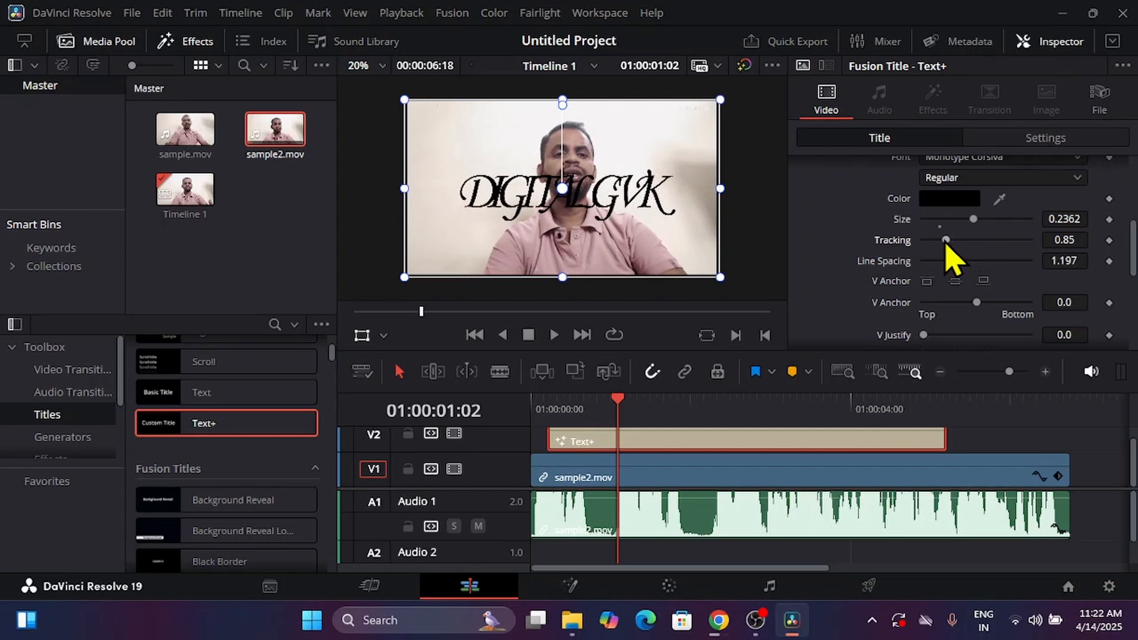
pyautogui.moveTo(950, 243); pyautogui.dragTo(953, 245)
# - Break the title onto two lines, "DIGITAL" and "GVK", and increase the line spacing to 1.575
pyautogui.scroll(5, 955, 246)
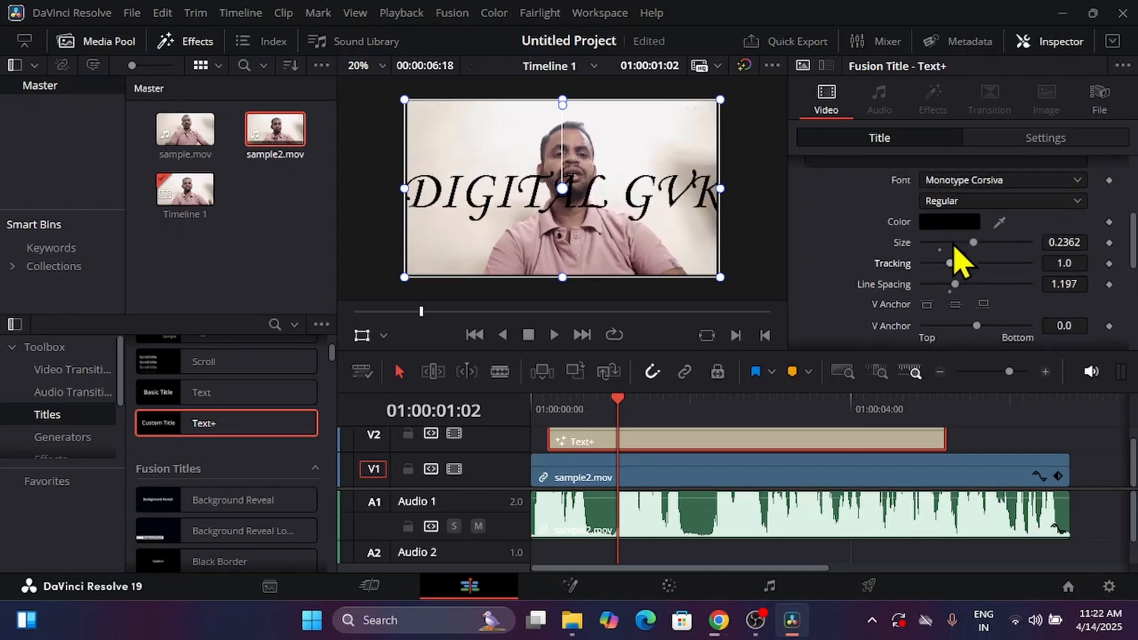
pyautogui.click(846, 243)
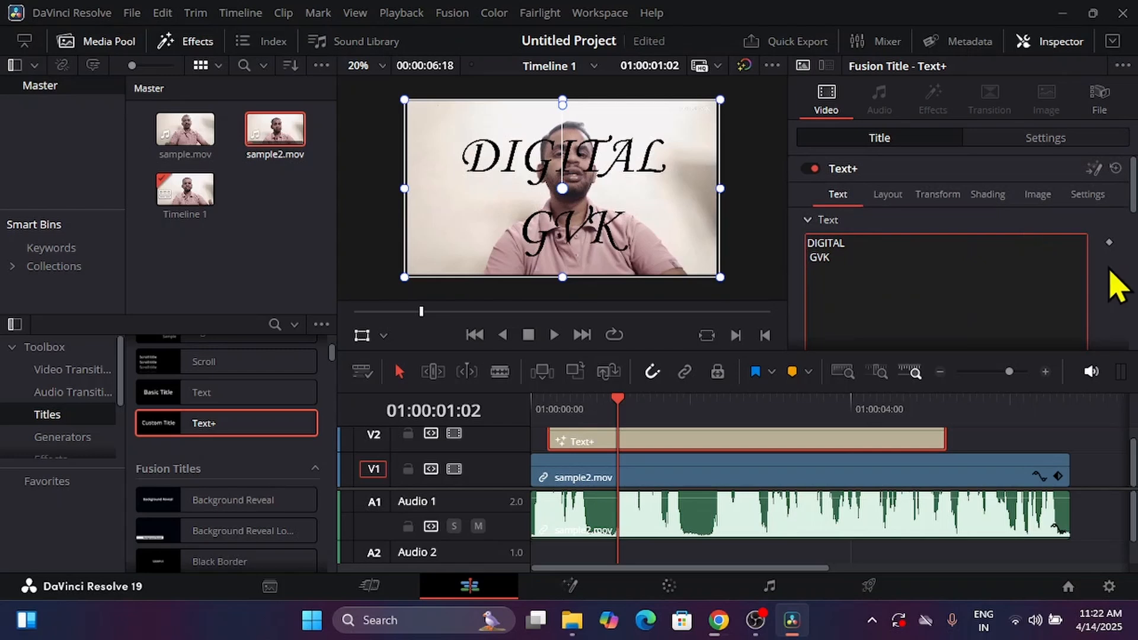
pyautogui.scroll(-10, 1111, 279)
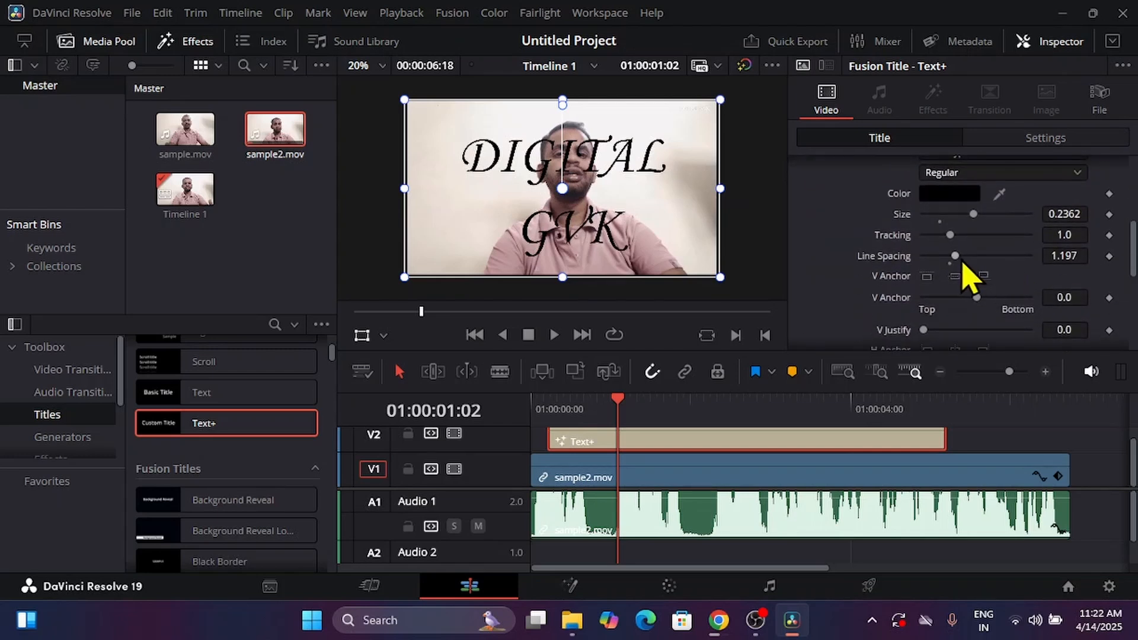
pyautogui.moveTo(956, 256)
pyautogui.mouseDown()
pyautogui.moveTo(998, 257)
pyautogui.moveTo(958, 257)
pyautogui.moveTo(983, 257)
pyautogui.moveTo(970, 258)
pyautogui.mouseUp()
# - Review the title's remaining text options, from anchors to Write On, and browse the Fusion Titles presets
pyautogui.scroll(-1, 968, 259)
pyautogui.scroll(-3, 969, 258)
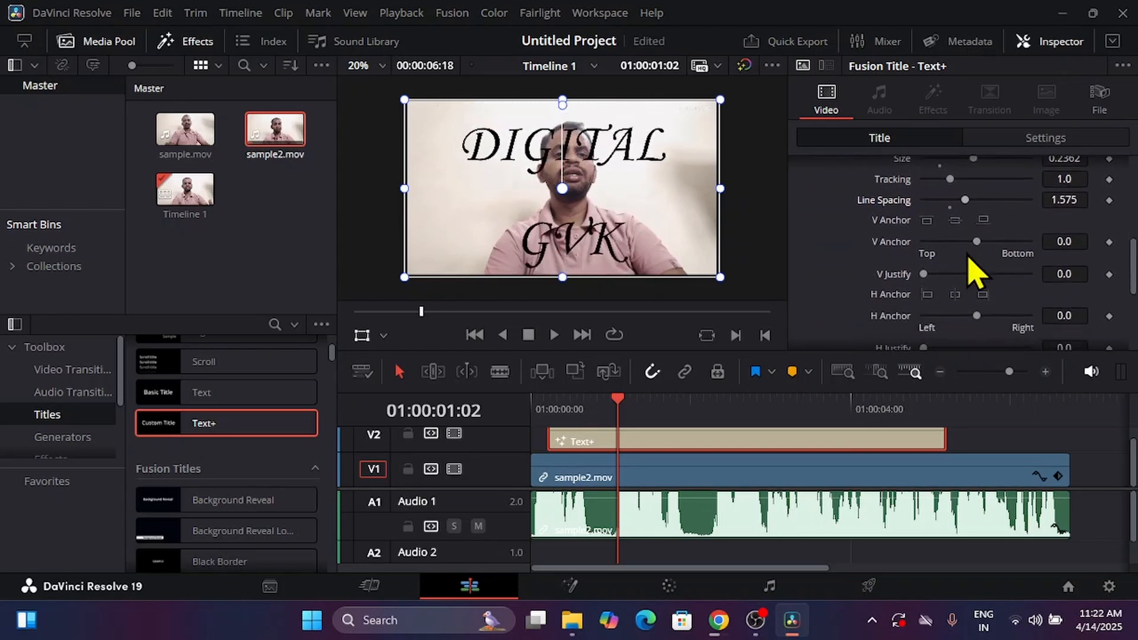
pyautogui.scroll(-4, 970, 259)
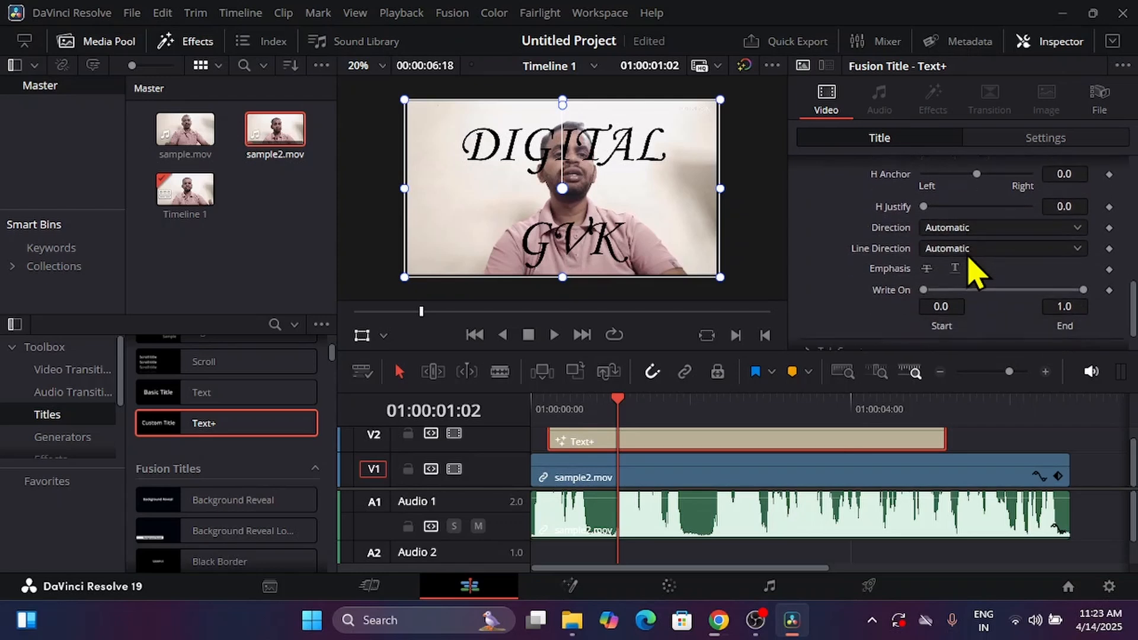
pyautogui.scroll(8, 975, 267)
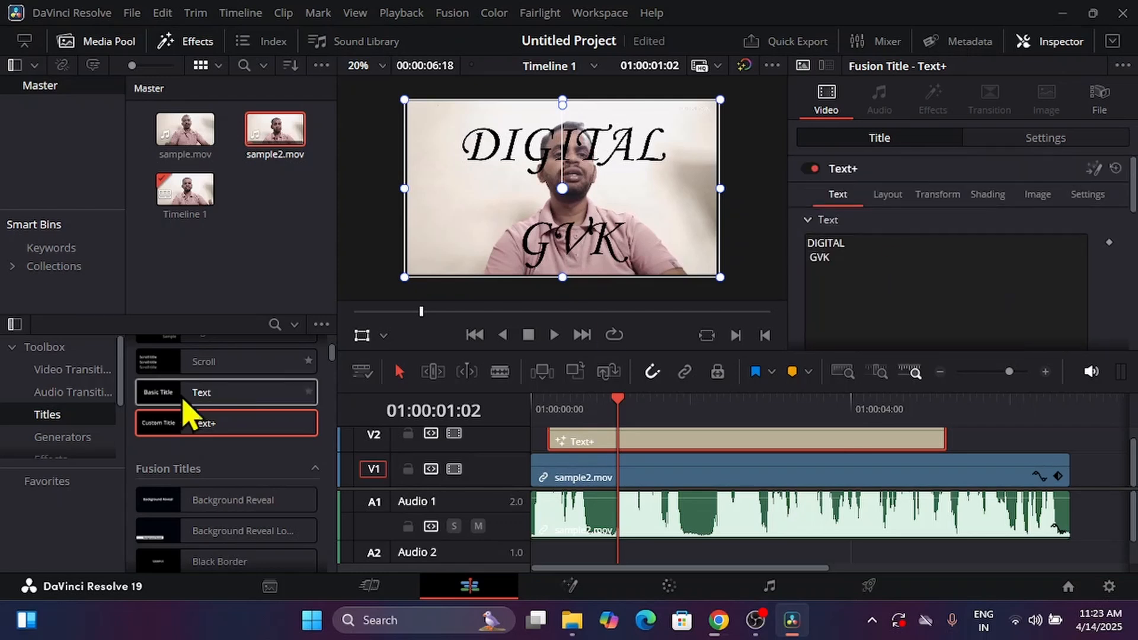
pyautogui.scroll(-4, 214, 472)
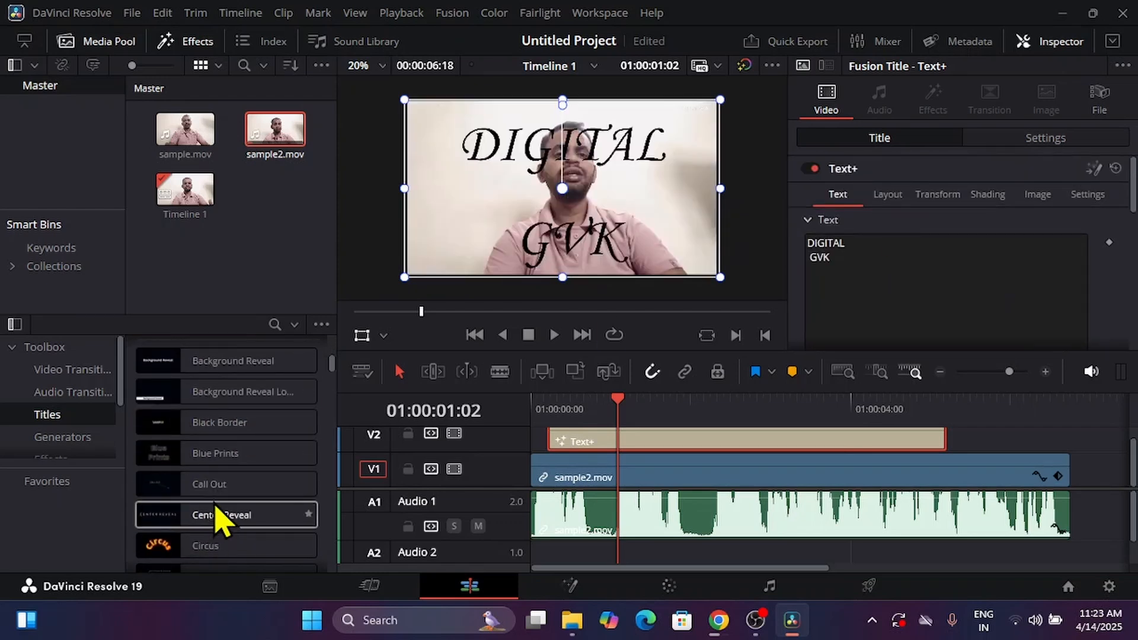
pyautogui.scroll(-2, 229, 539)
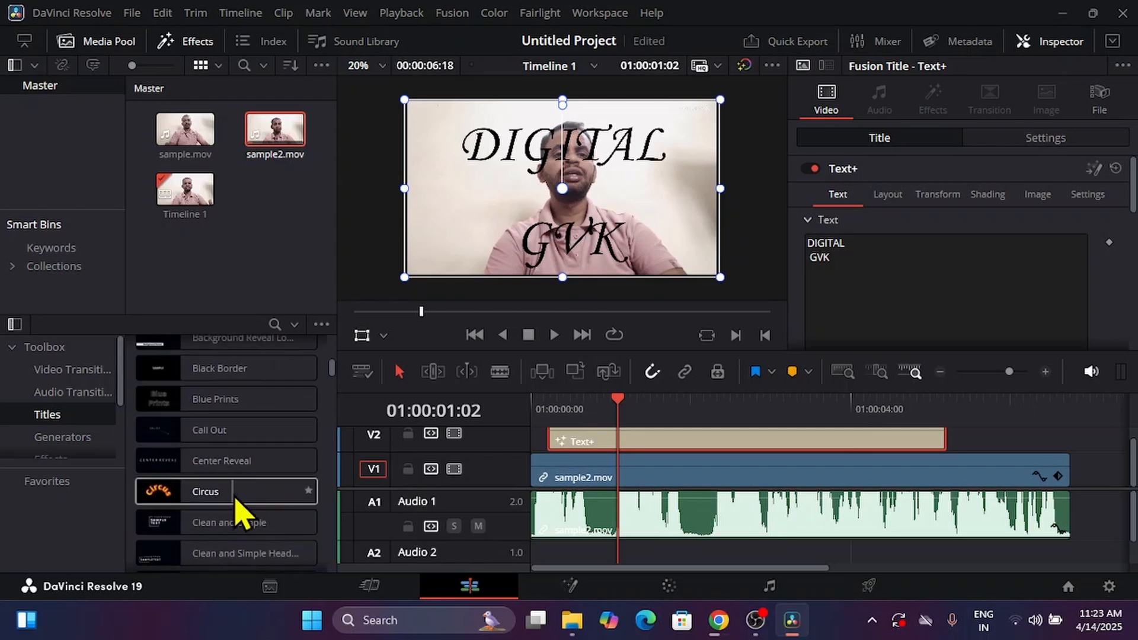
pyautogui.scroll(-2, 233, 563)
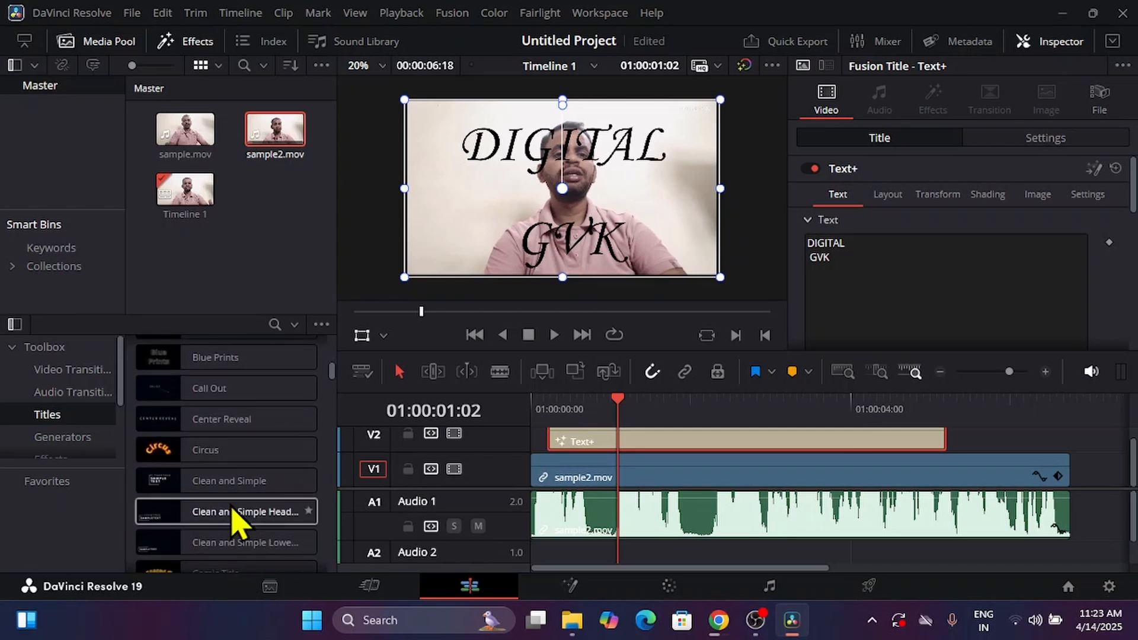
# - Examine the Text+ title's Layout, Transform, Shading and Settings parameters
pyautogui.click(889, 195)
pyautogui.click(935, 197)
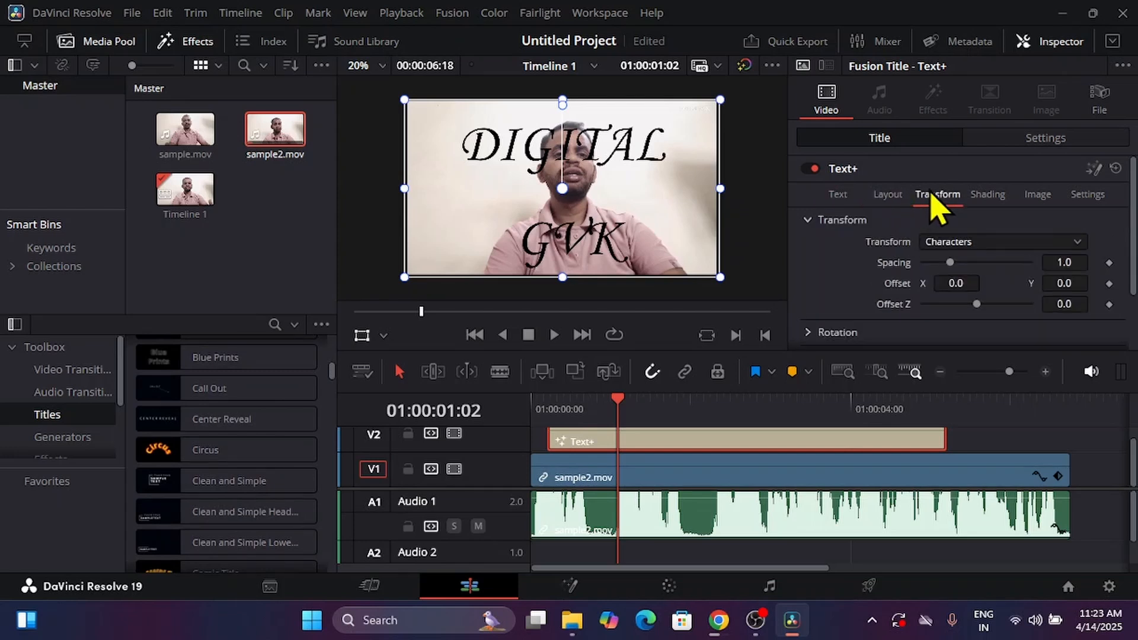
pyautogui.click(984, 198)
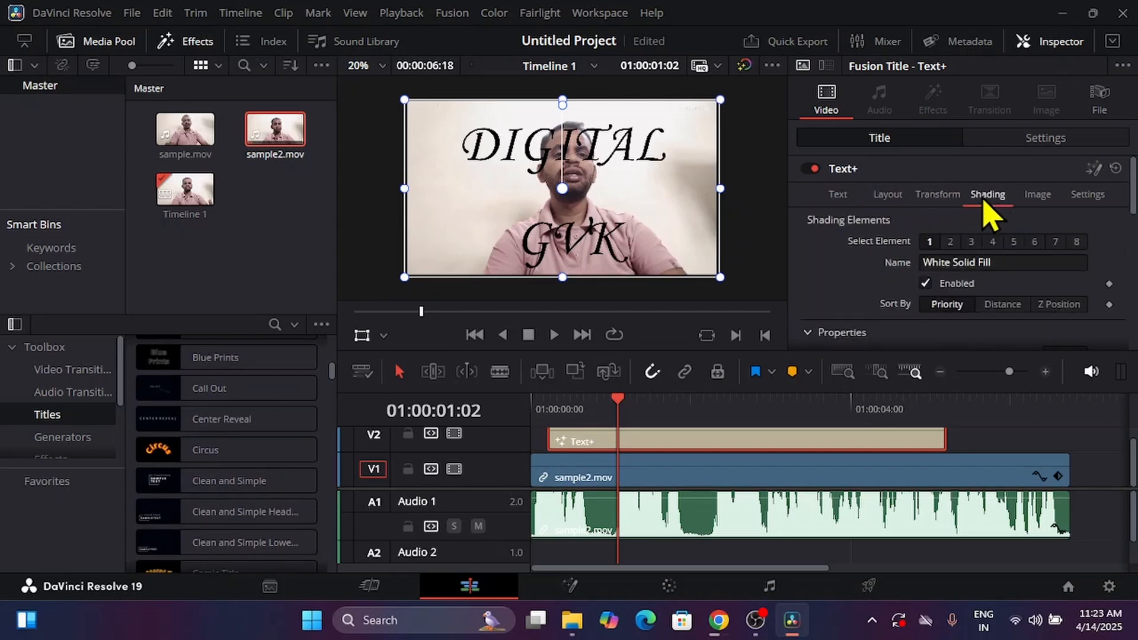
pyautogui.click(1104, 194)
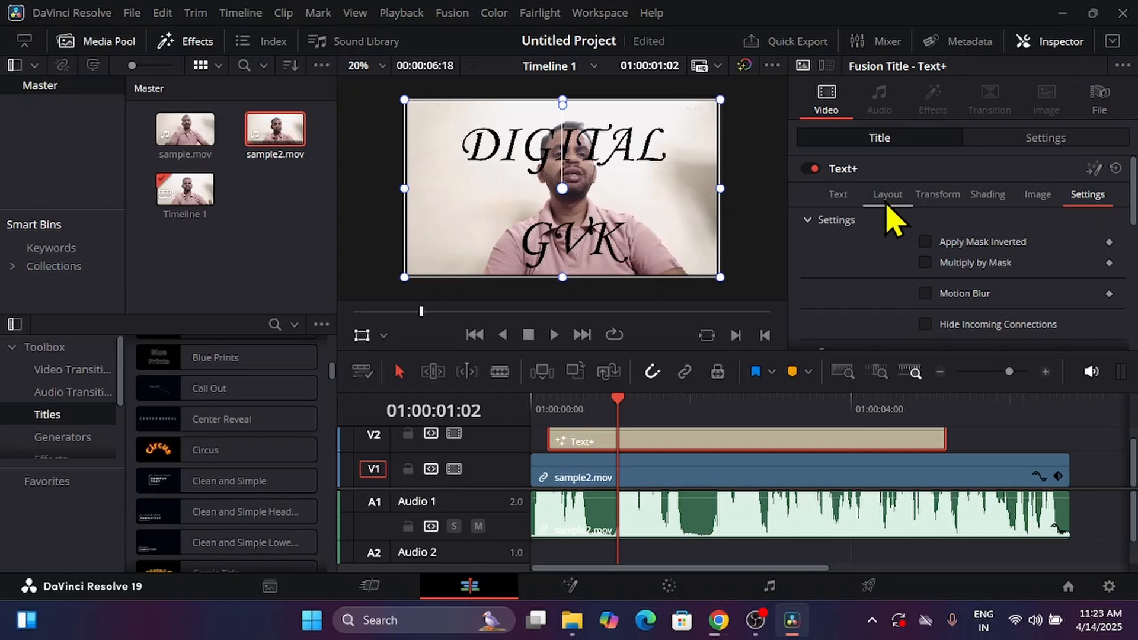
pyautogui.click(837, 201)
pyautogui.click(936, 201)
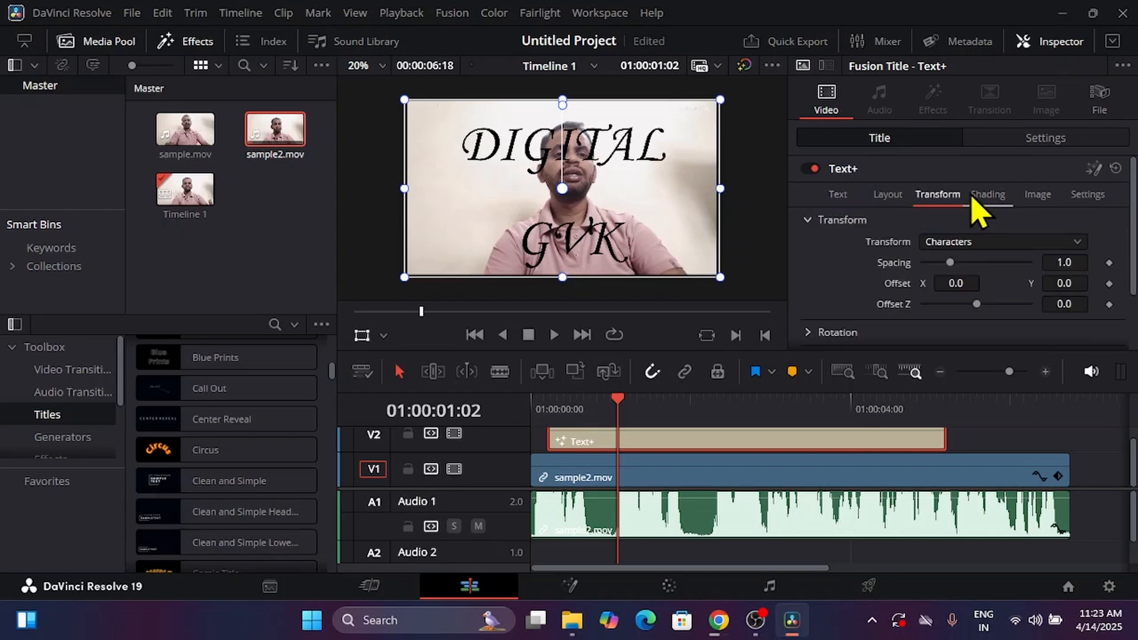
# - Try lowering the title's shading opacity, and undo the recent title changes back to the single-line text with 0.85 tracking
pyautogui.click(988, 198)
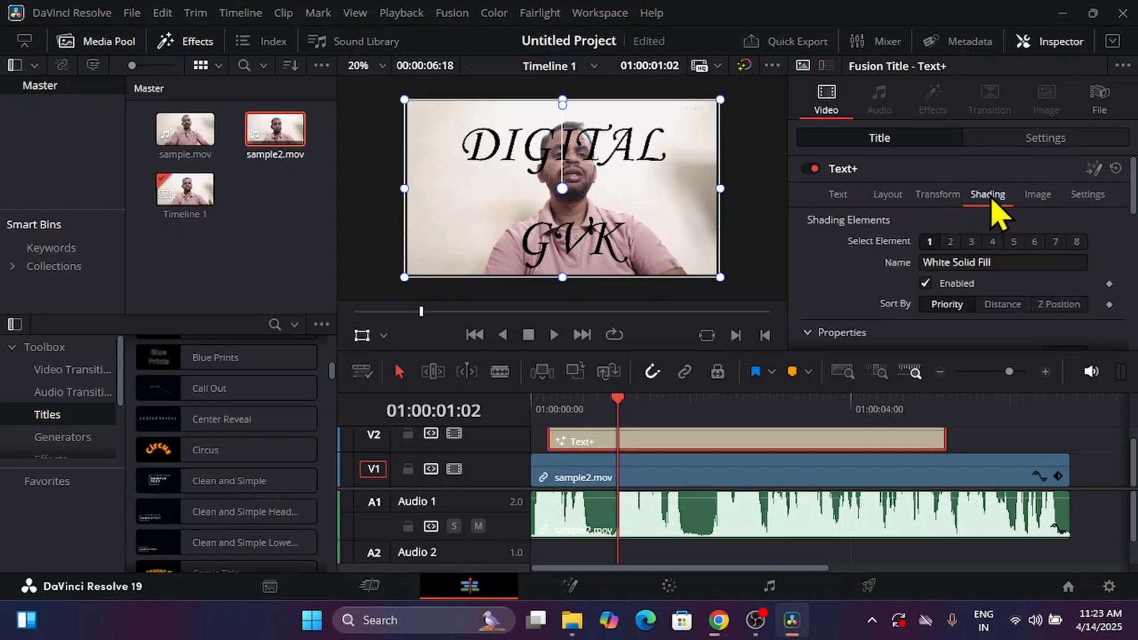
pyautogui.scroll(-4, 998, 279)
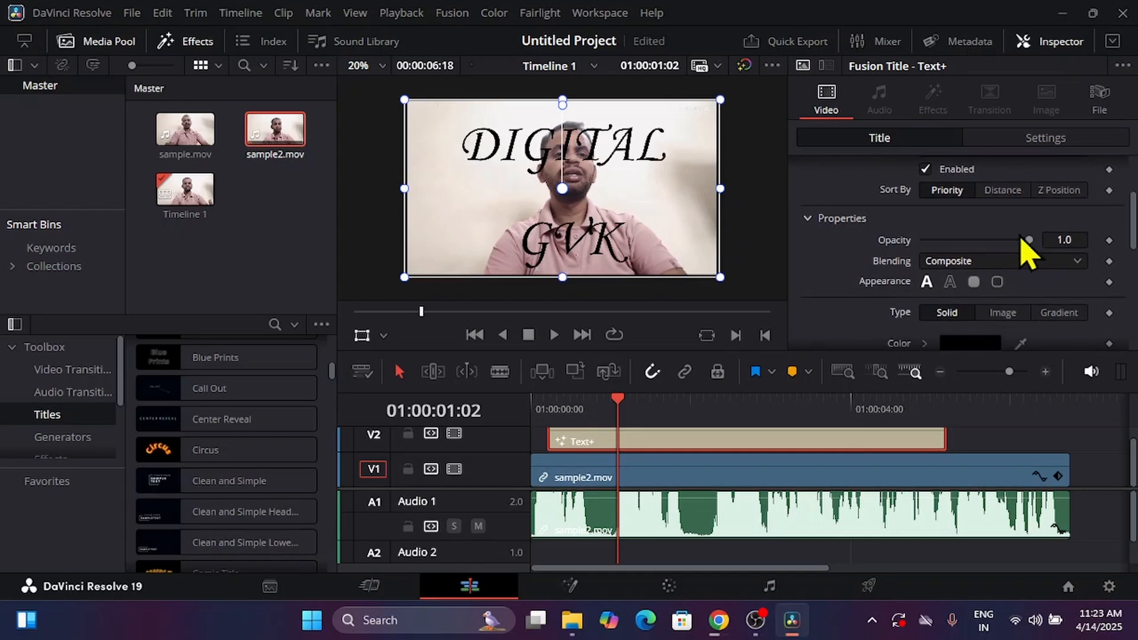
pyautogui.moveTo(1022, 238); pyautogui.dragTo(993, 259)
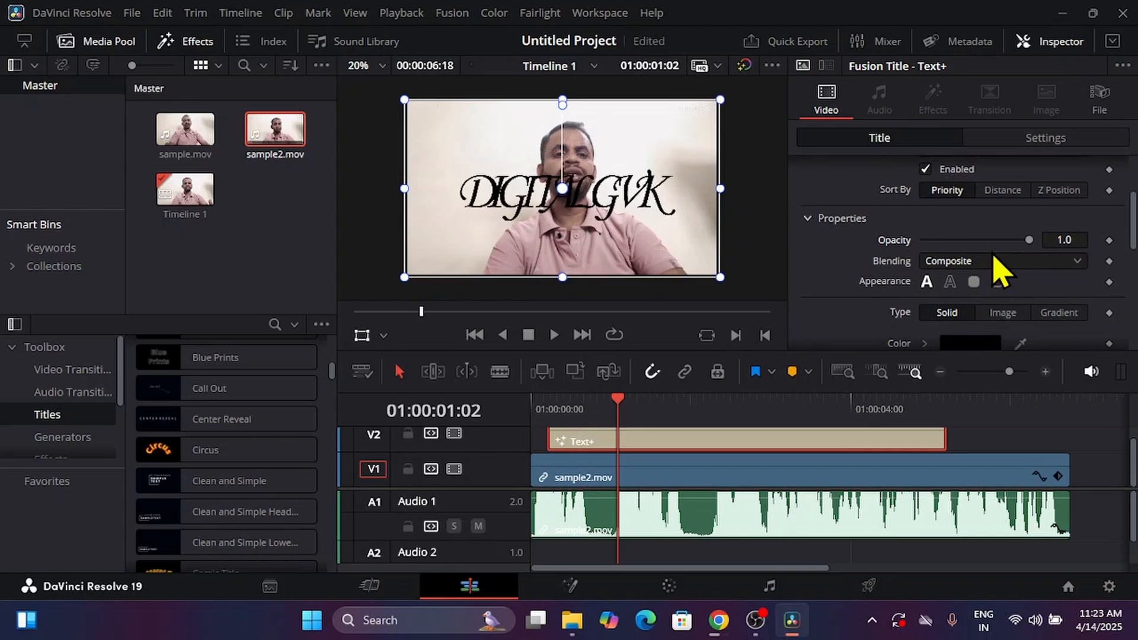
# - Turn the title's solid fill red with a red value of 0.874, and slightly adjust its green component
pyautogui.scroll(-3, 999, 271)
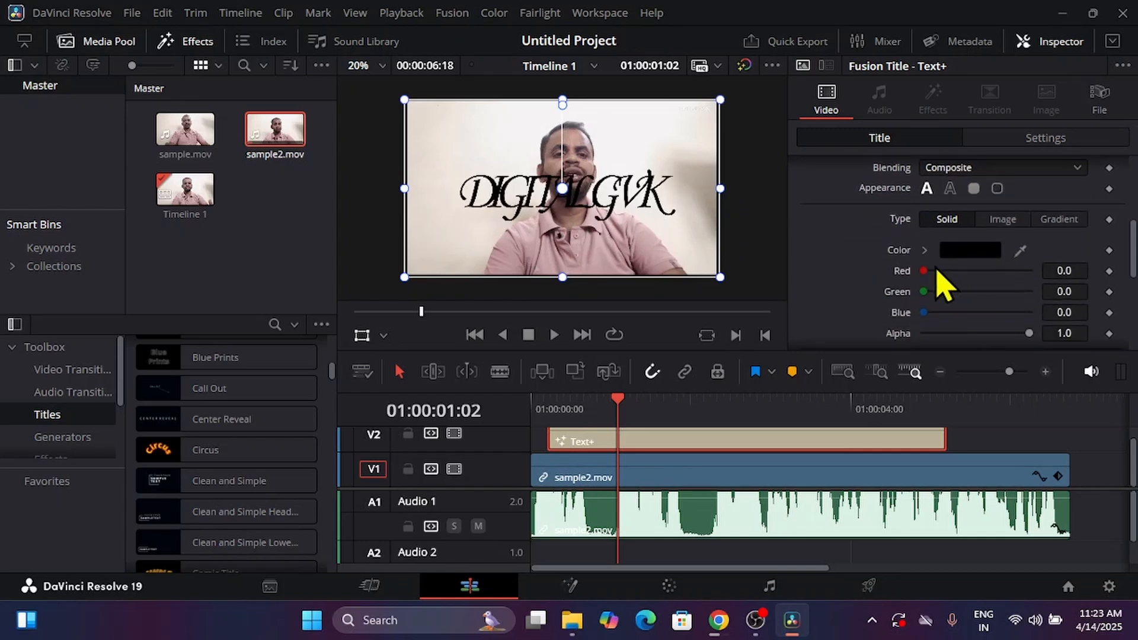
pyautogui.moveTo(929, 273); pyautogui.dragTo(1022, 285)
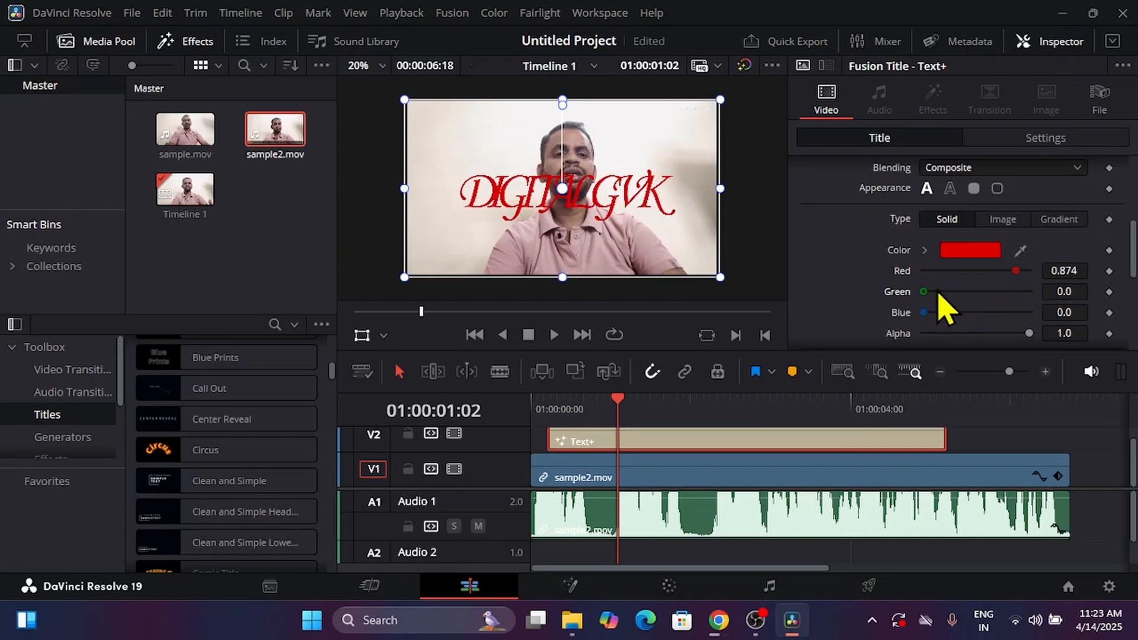
pyautogui.moveTo(938, 293); pyautogui.dragTo(951, 312)
pyautogui.scroll(5, 991, 302)
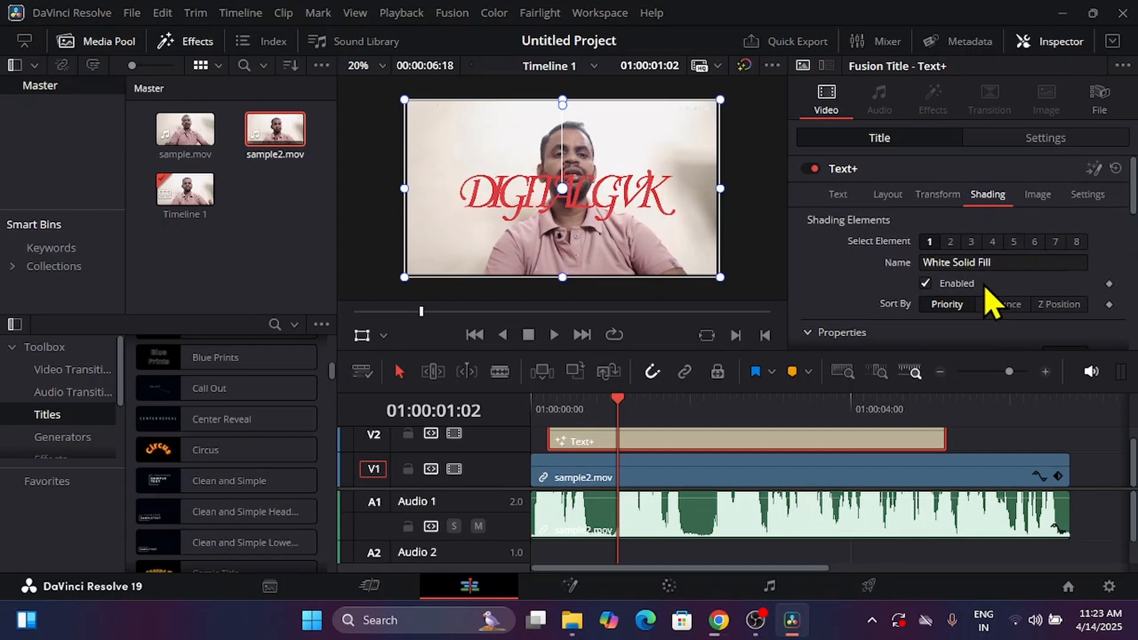
pyautogui.scroll(-3, 987, 301)
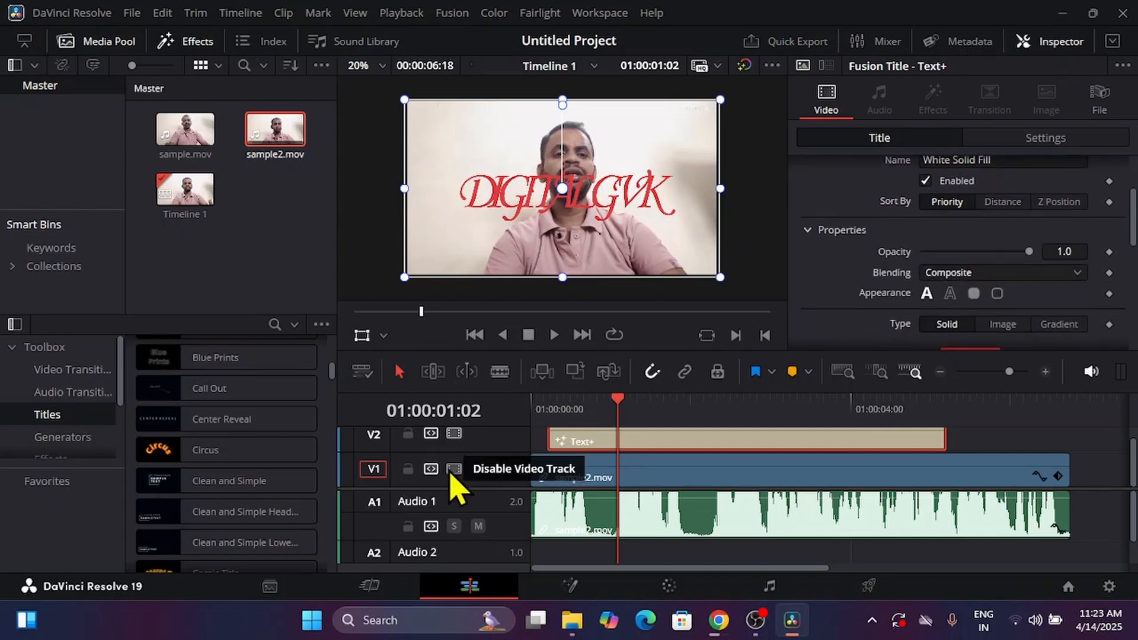
# - Show the Dissolve group of video transitions and move the playhead to the timeline's start
pyautogui.click(86, 373)
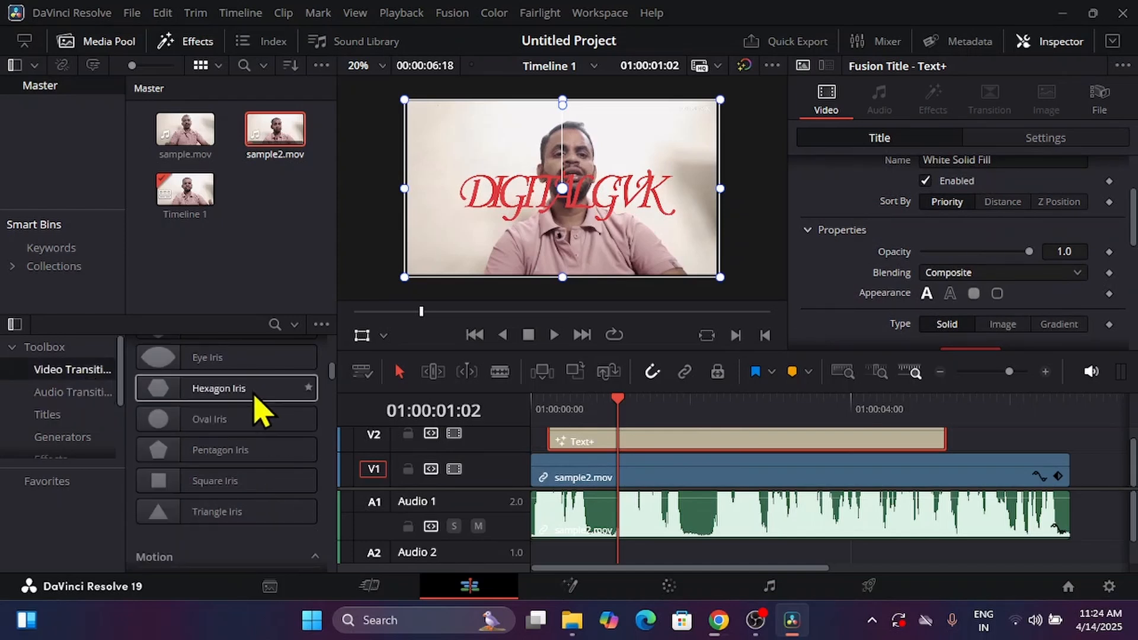
pyautogui.scroll(5, 252, 424)
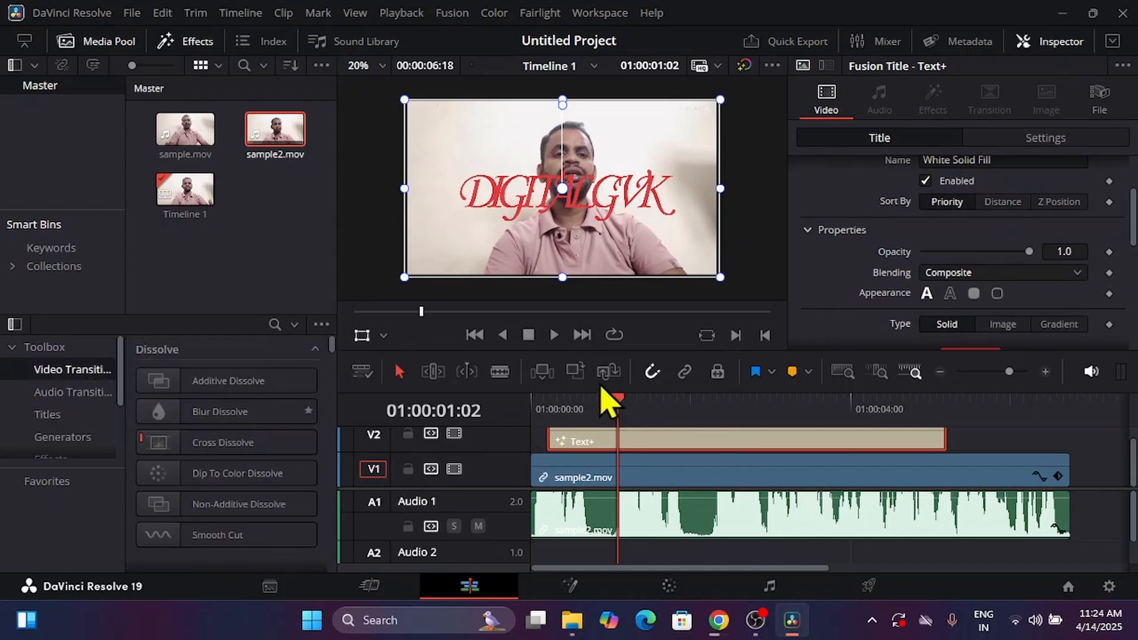
pyautogui.moveTo(620, 400); pyautogui.dragTo(470, 433)
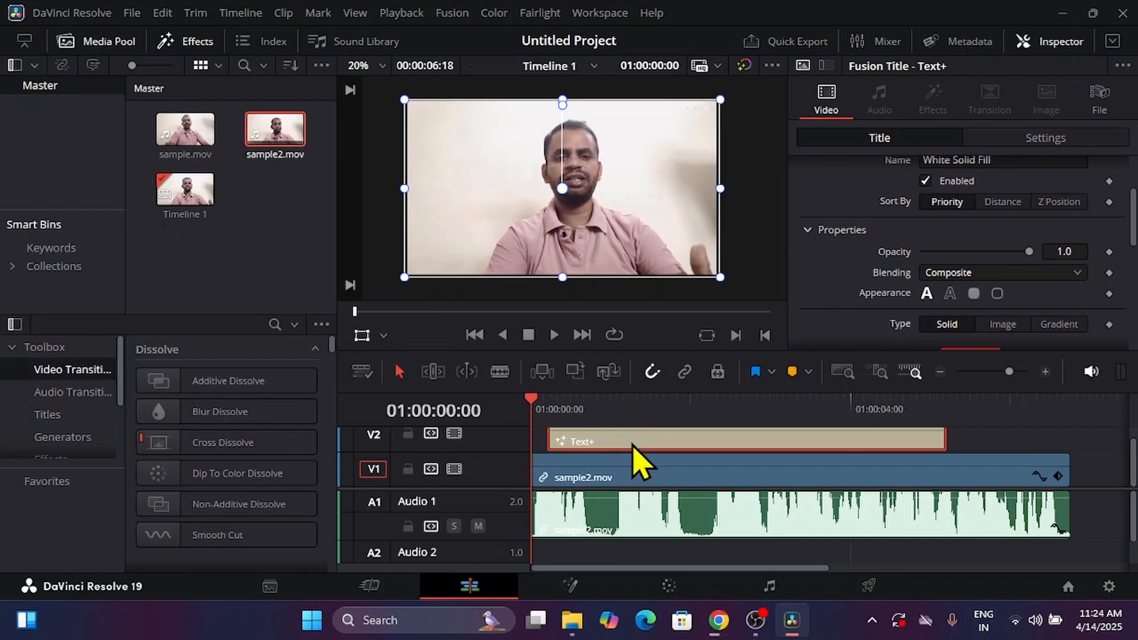
# - Delete the Text+ title from track V2 and select the sample2.mov video clip
pyautogui.press('Delete')
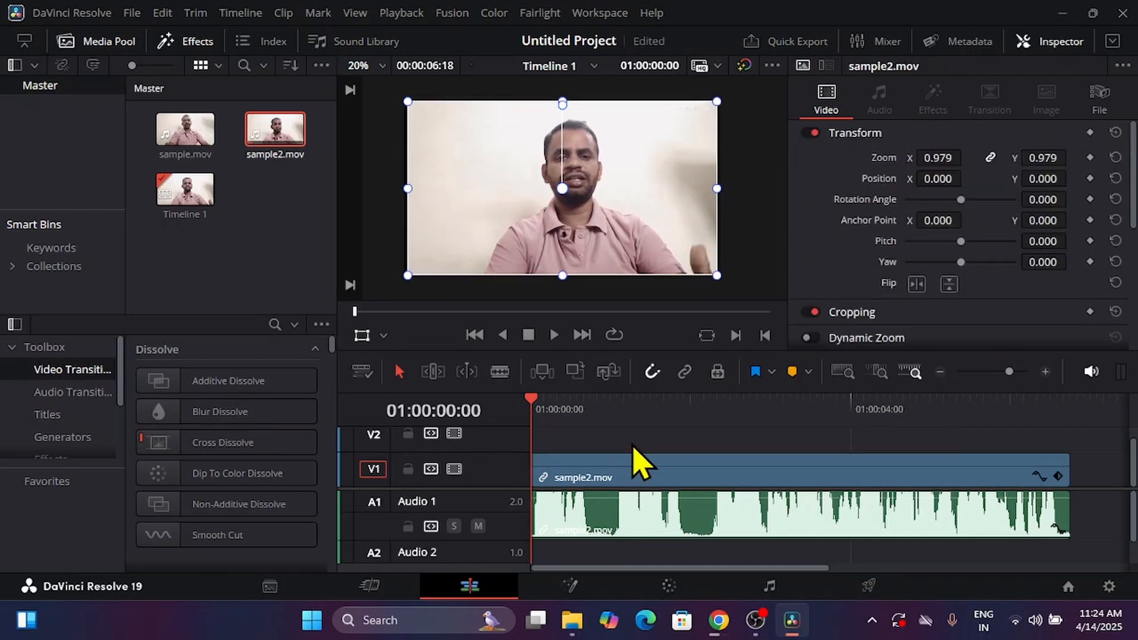
pyautogui.click(638, 468)
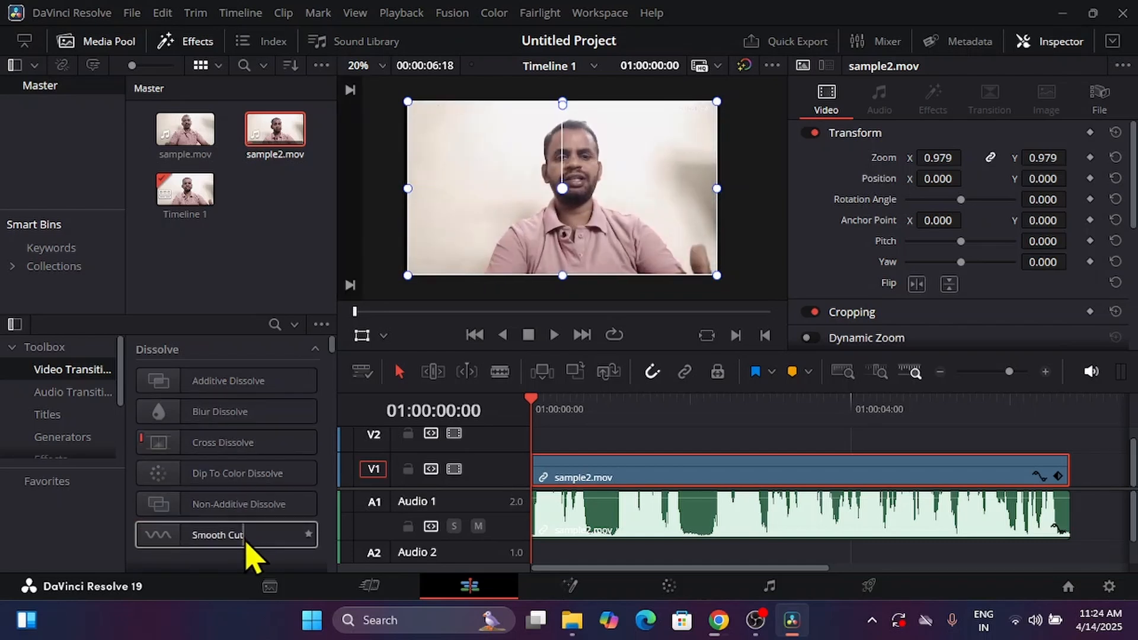
# - Look through the video transitions, add an Additive Dissolve to the start of the sample2.mov video clip, and preview it
pyautogui.scroll(-3, 246, 554)
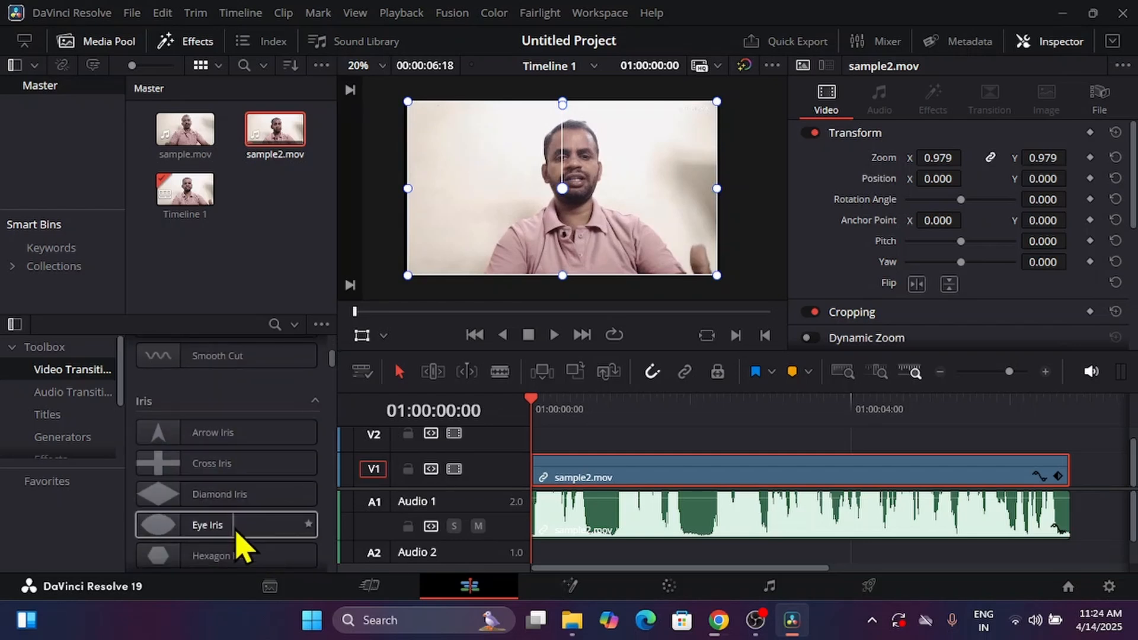
pyautogui.scroll(-2, 238, 537)
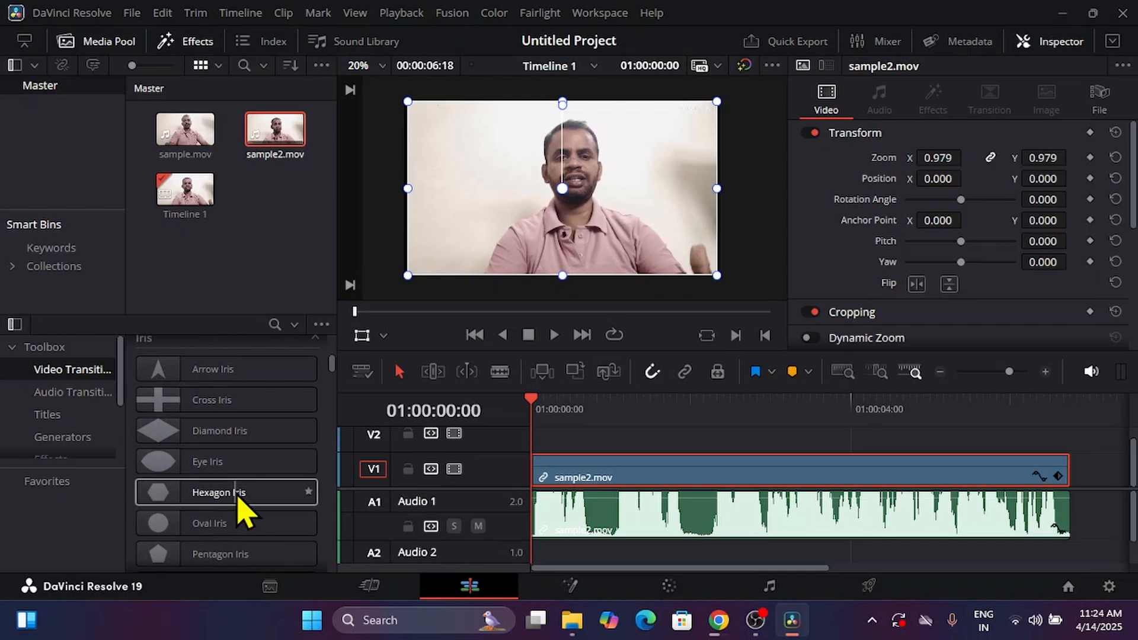
pyautogui.scroll(-8, 240, 510)
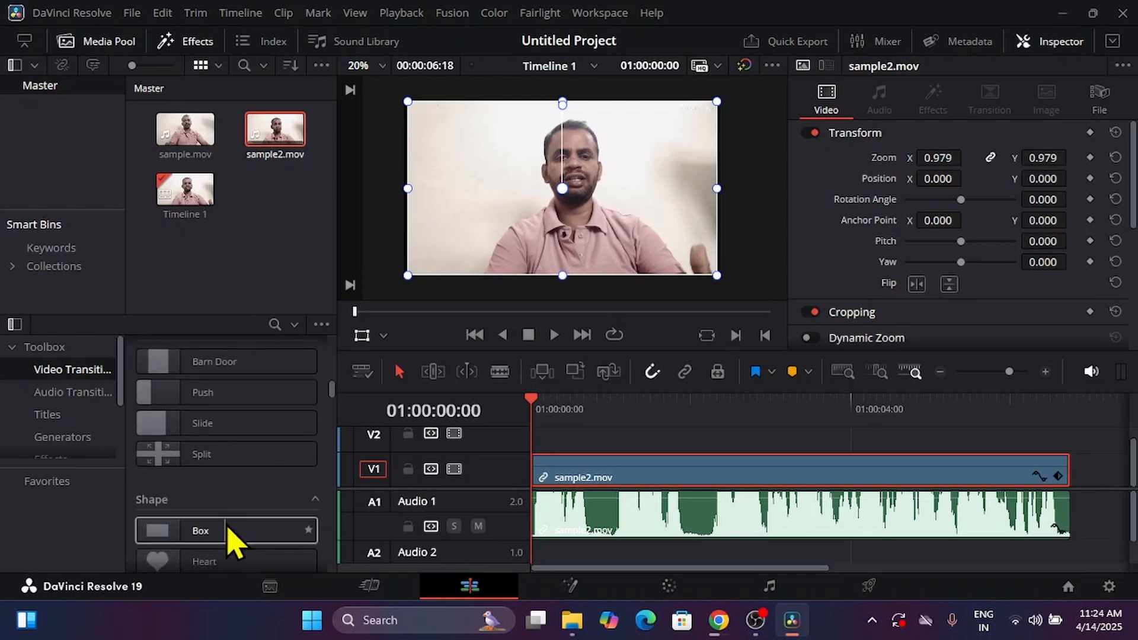
pyautogui.scroll(12, 249, 474)
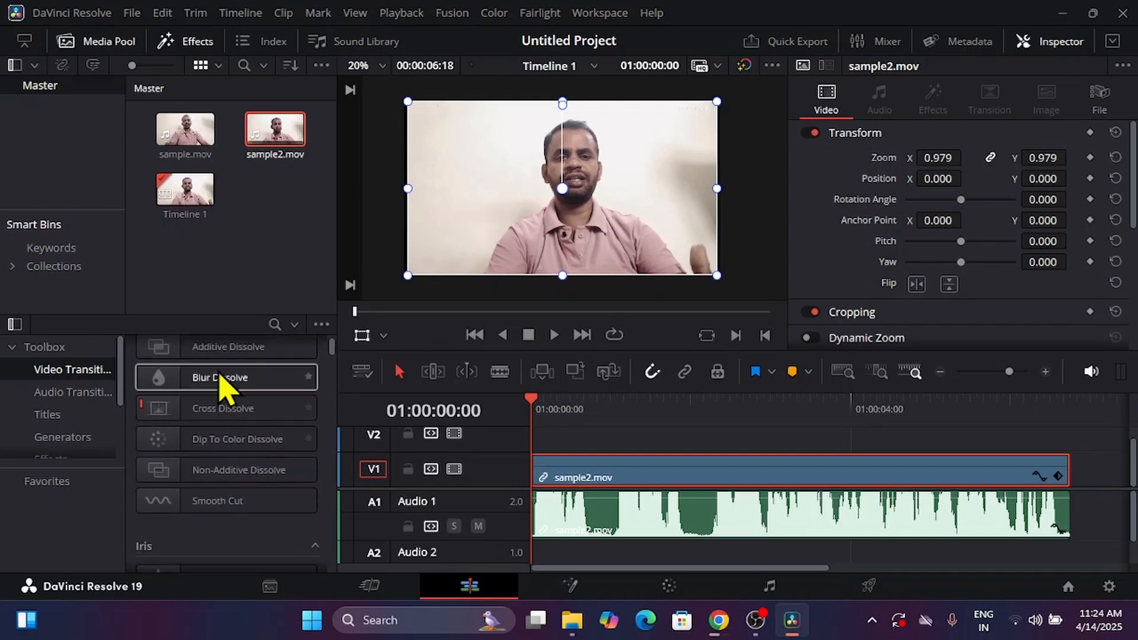
pyautogui.scroll(1, 223, 385)
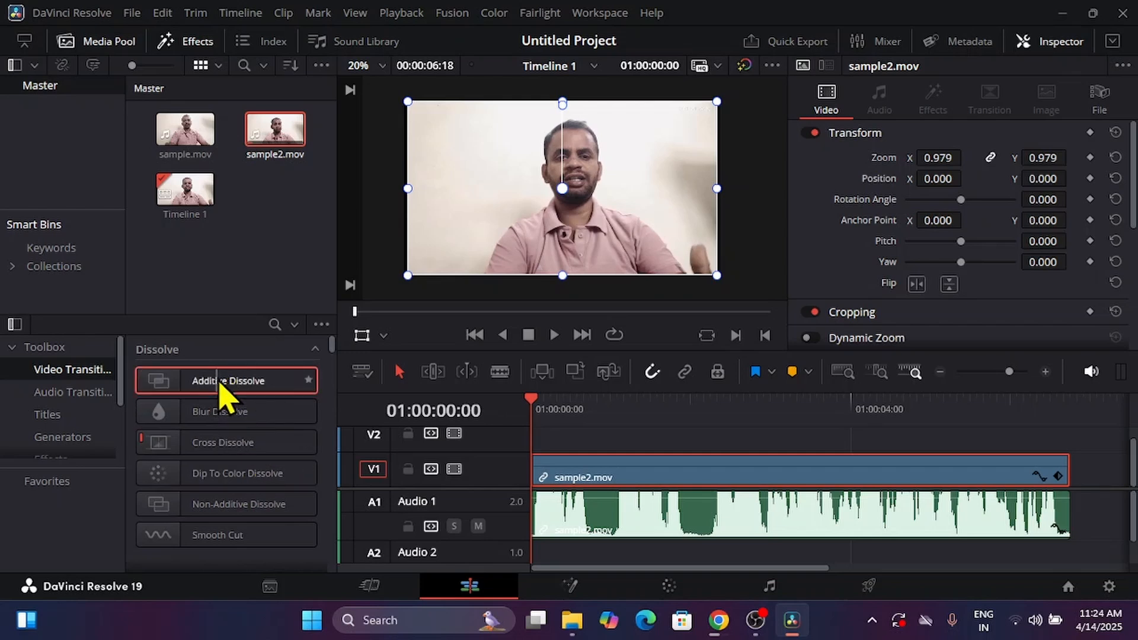
pyautogui.moveTo(223, 391); pyautogui.dragTo(563, 471)
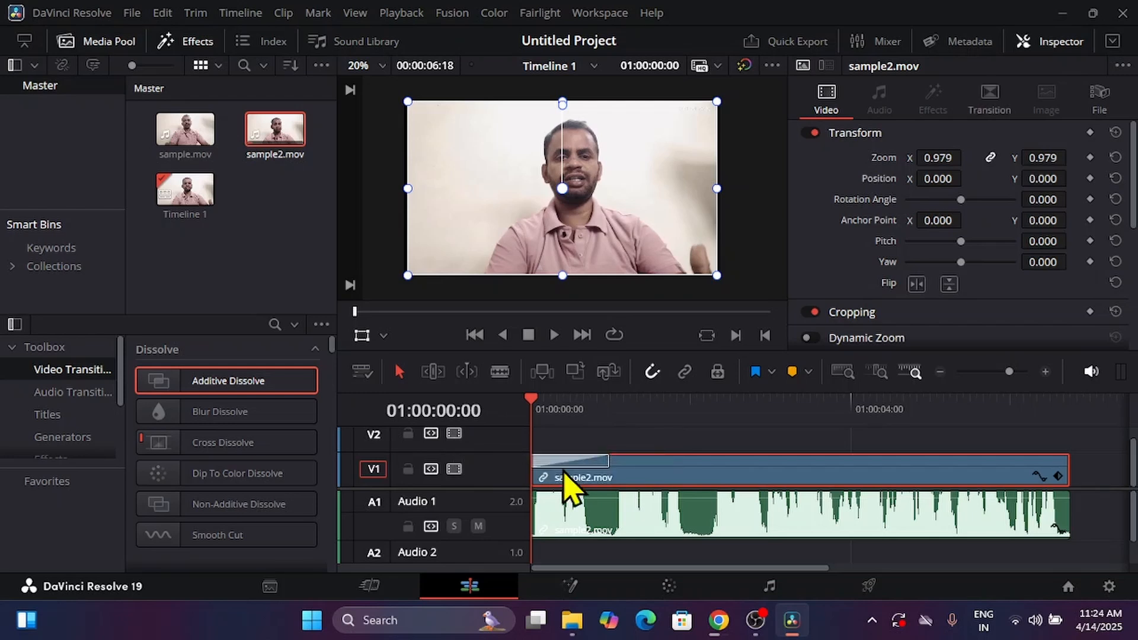
pyautogui.press('space')
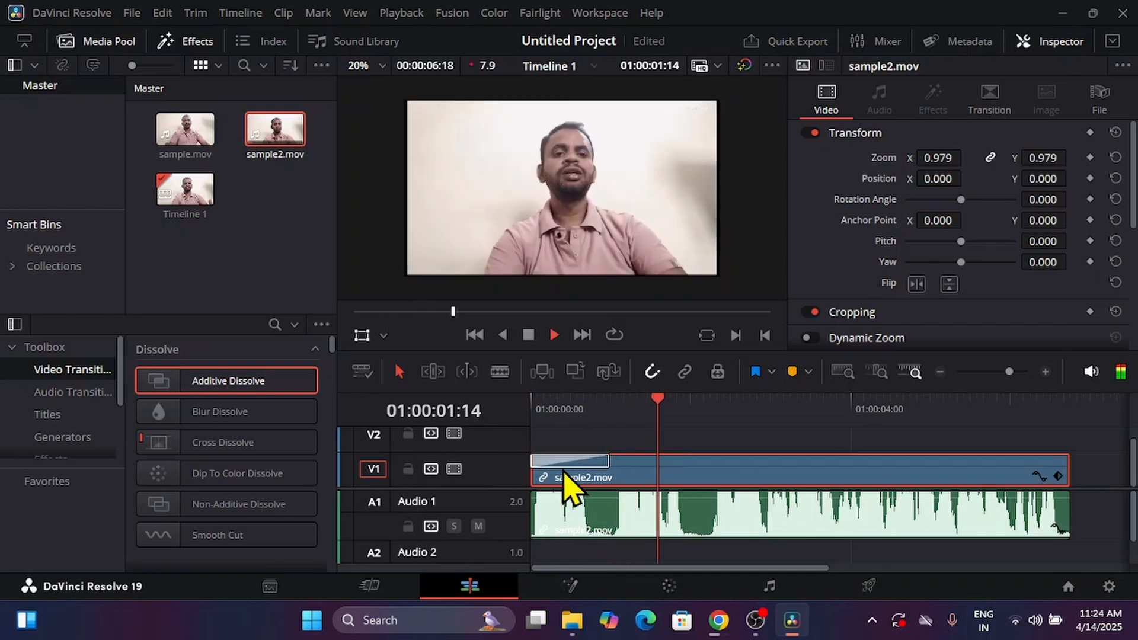
pyautogui.press('space')
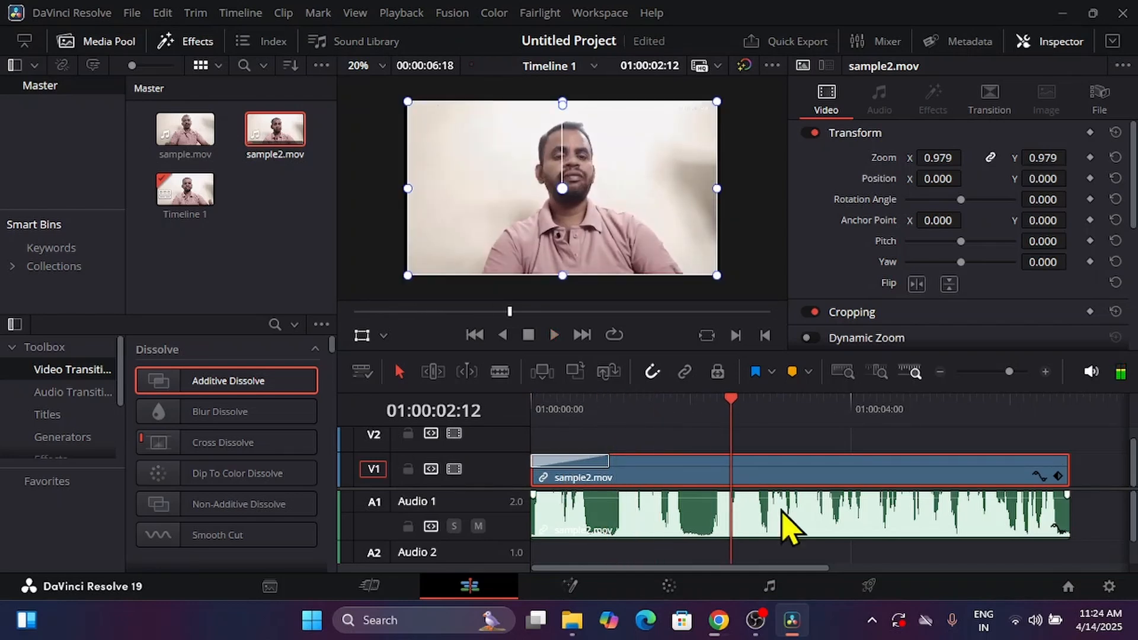
# - Reset the volume of the sample2.mov audio clip to 0.0 and play back parts of the timeline
pyautogui.click(838, 534)
pyautogui.scroll(5, 1013, 264)
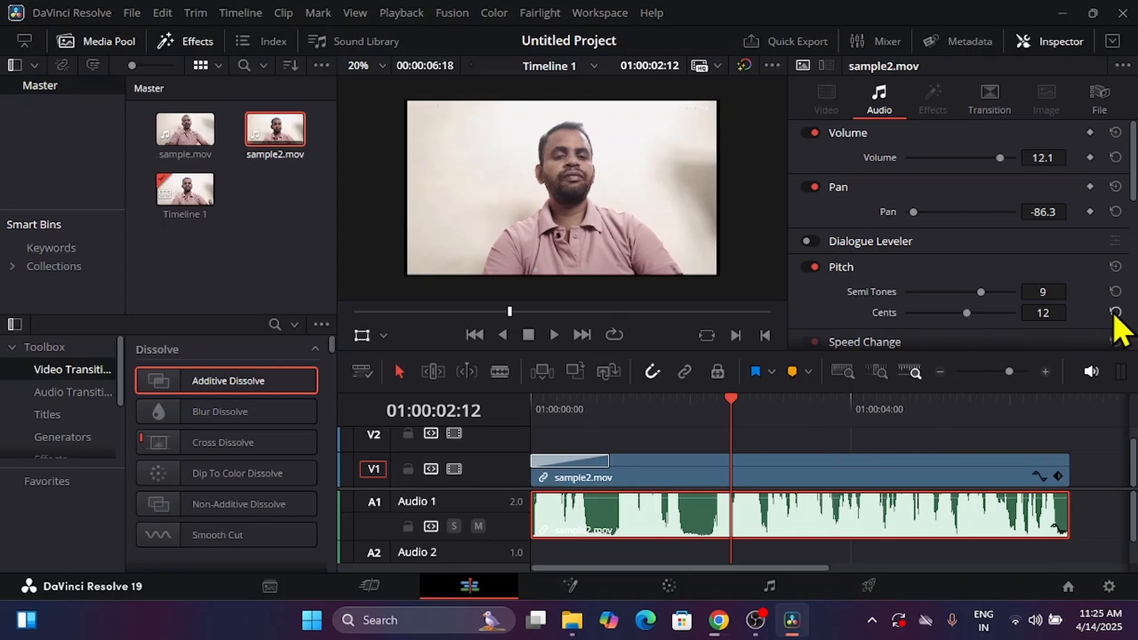
pyautogui.click(1116, 132)
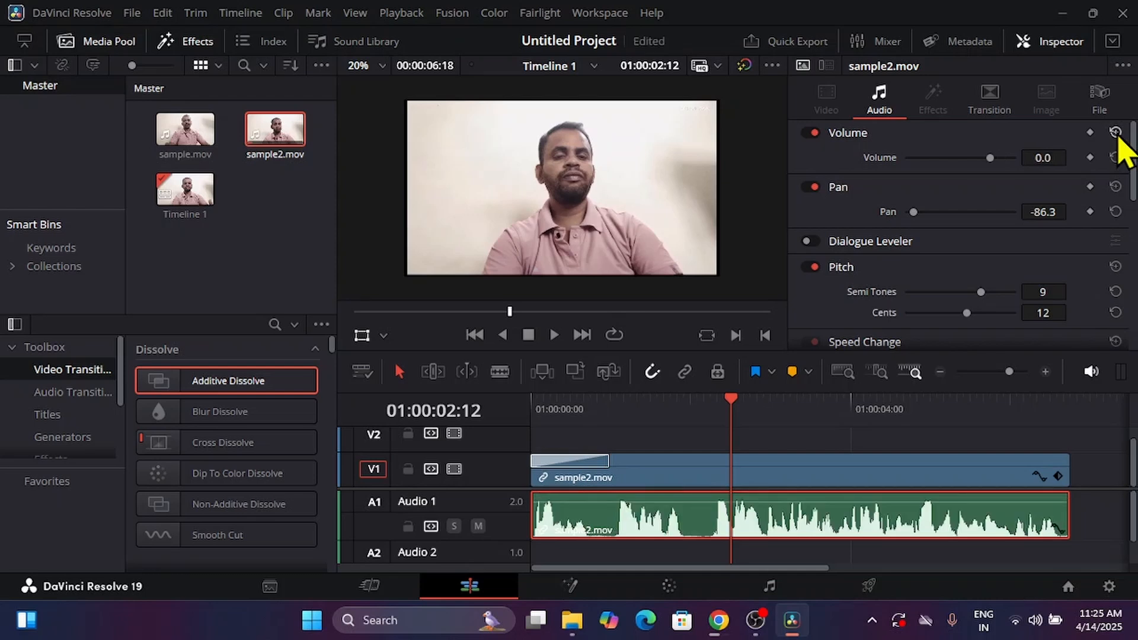
pyautogui.press('space')
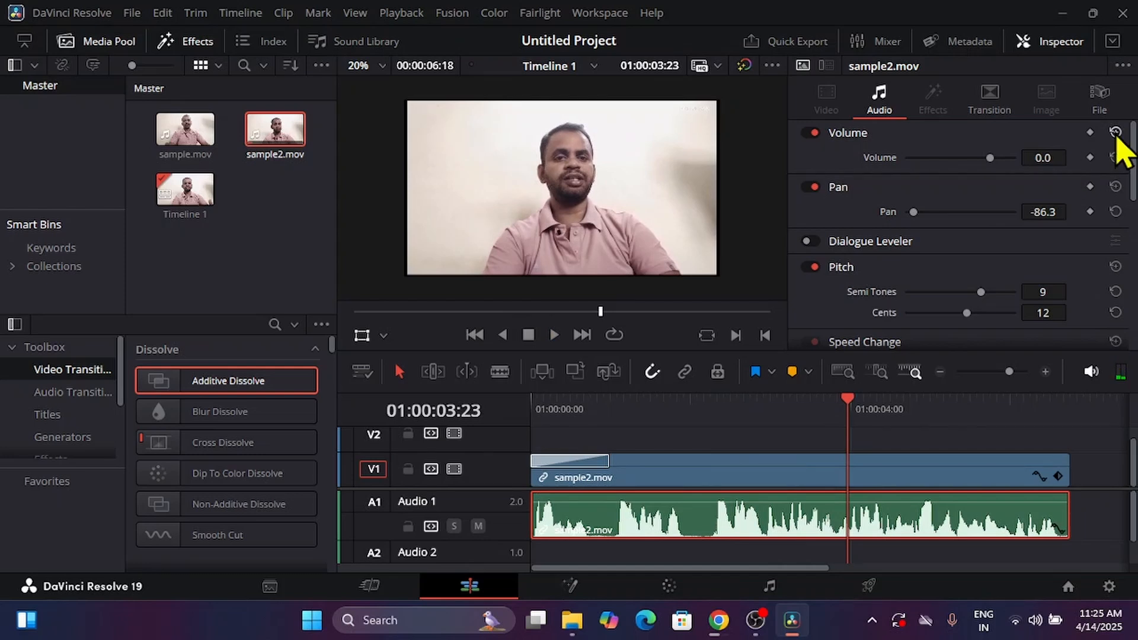
pyautogui.press('space')
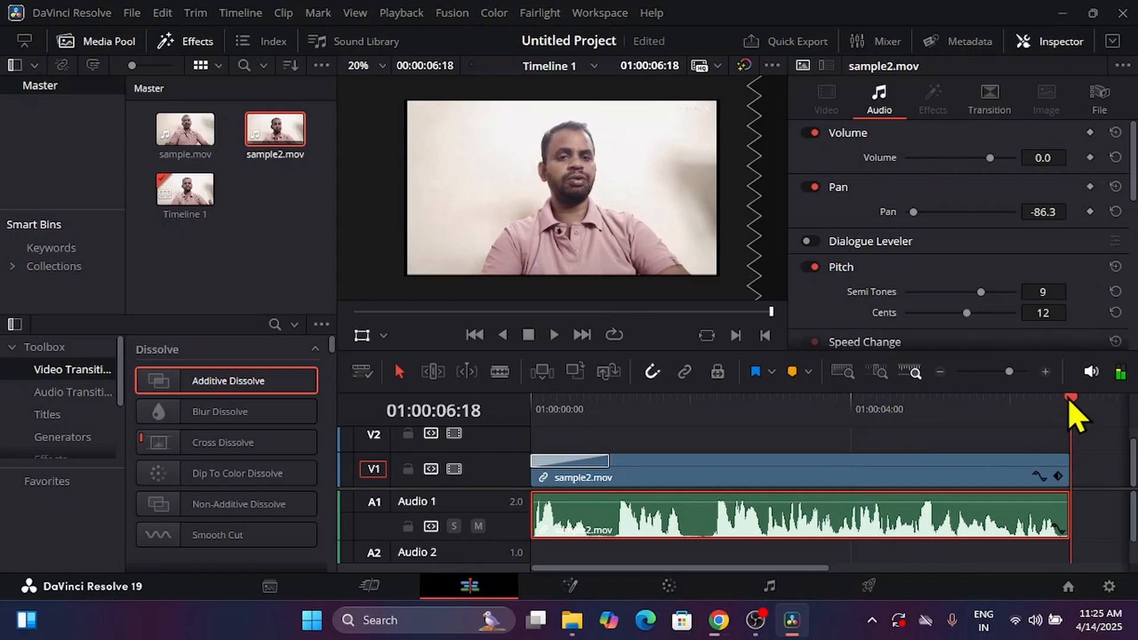
pyautogui.moveTo(1070, 403); pyautogui.dragTo(687, 374)
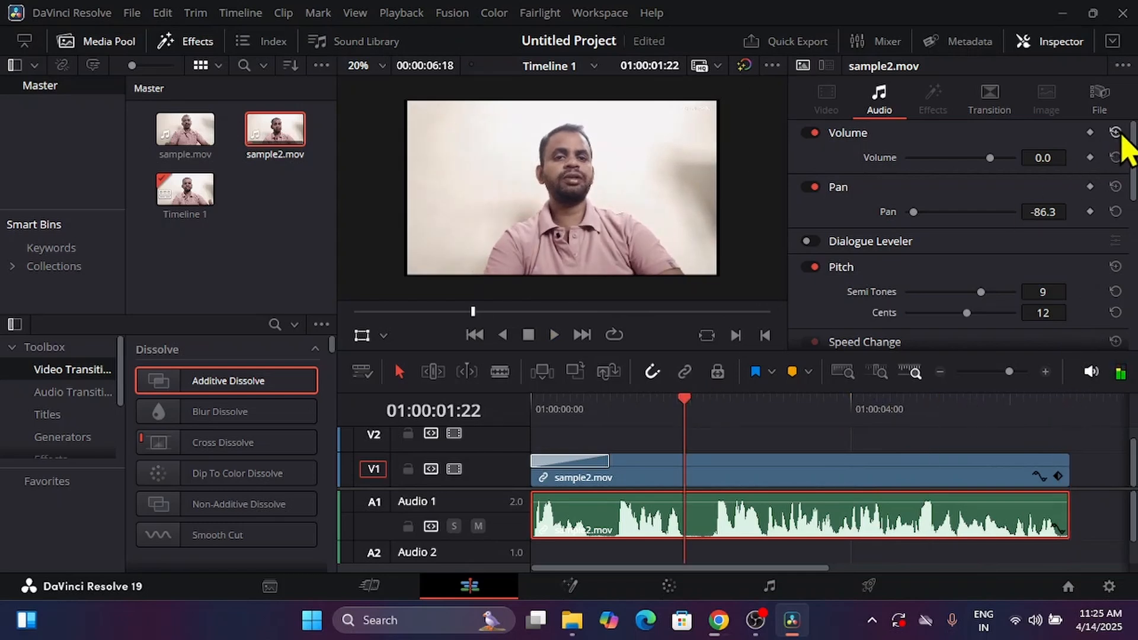
pyautogui.press('space')
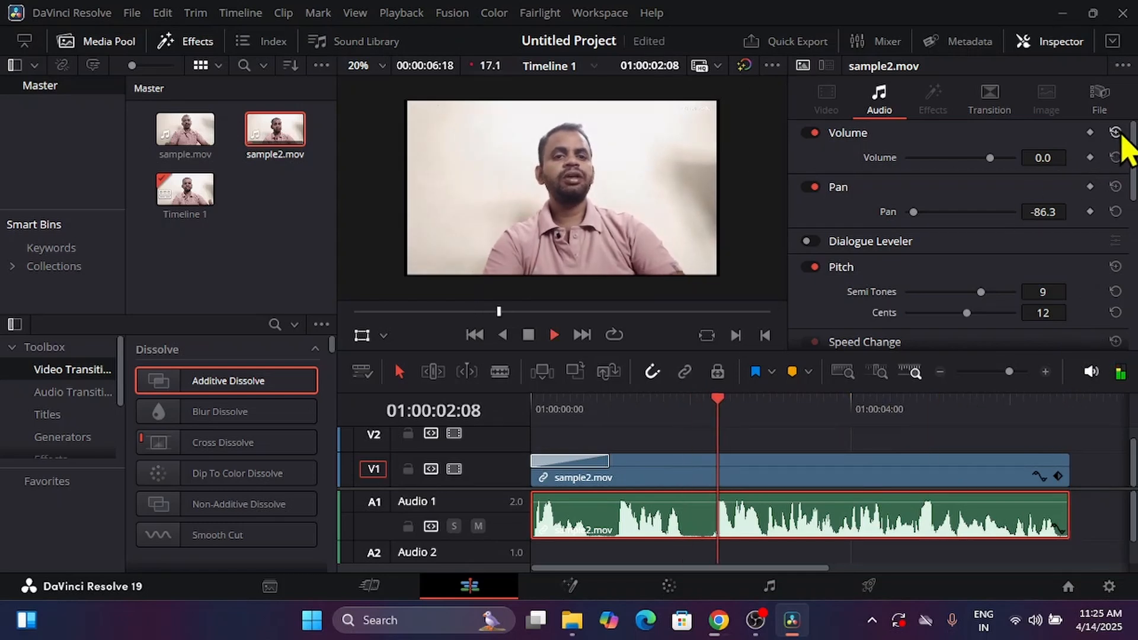
pyautogui.press('space')
# - Display the Titles group and look over the audio clip's volume, pitch and equalizer band parameters
pyautogui.scroll(-2, 1008, 219)
pyautogui.scroll(-2, 1006, 219)
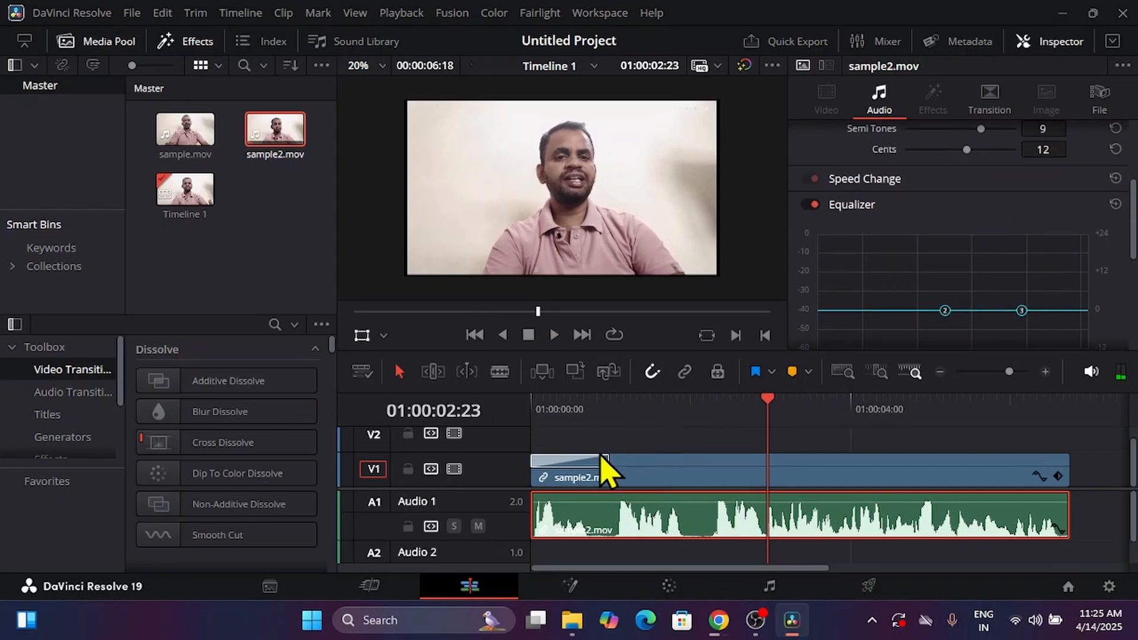
pyautogui.click(72, 422)
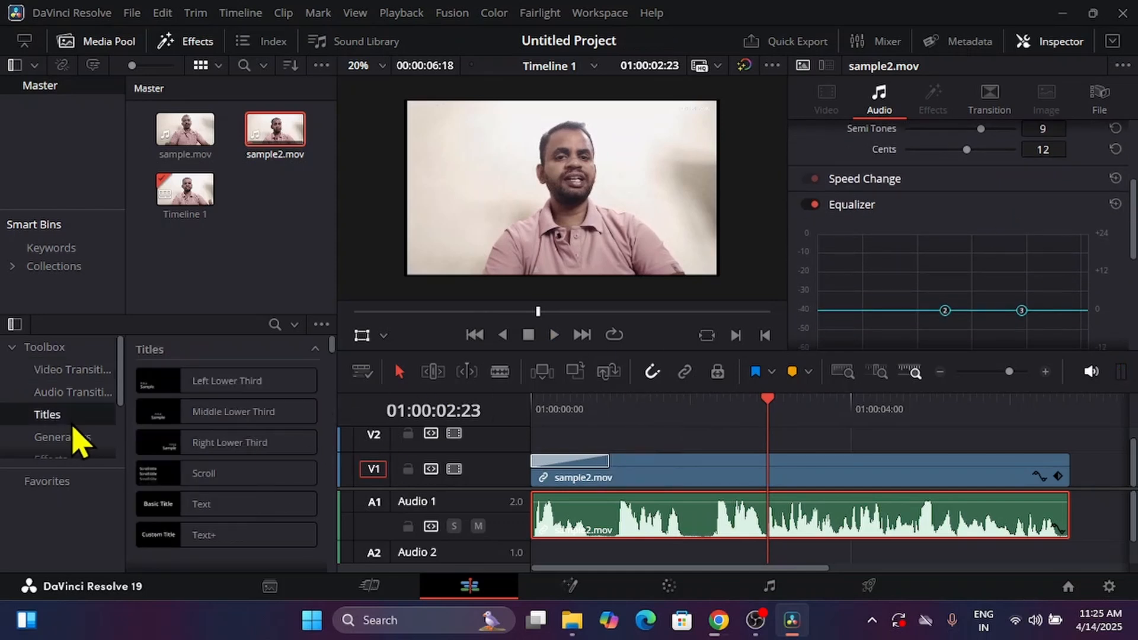
pyautogui.scroll(-3, 901, 323)
pyautogui.scroll(-3, 907, 329)
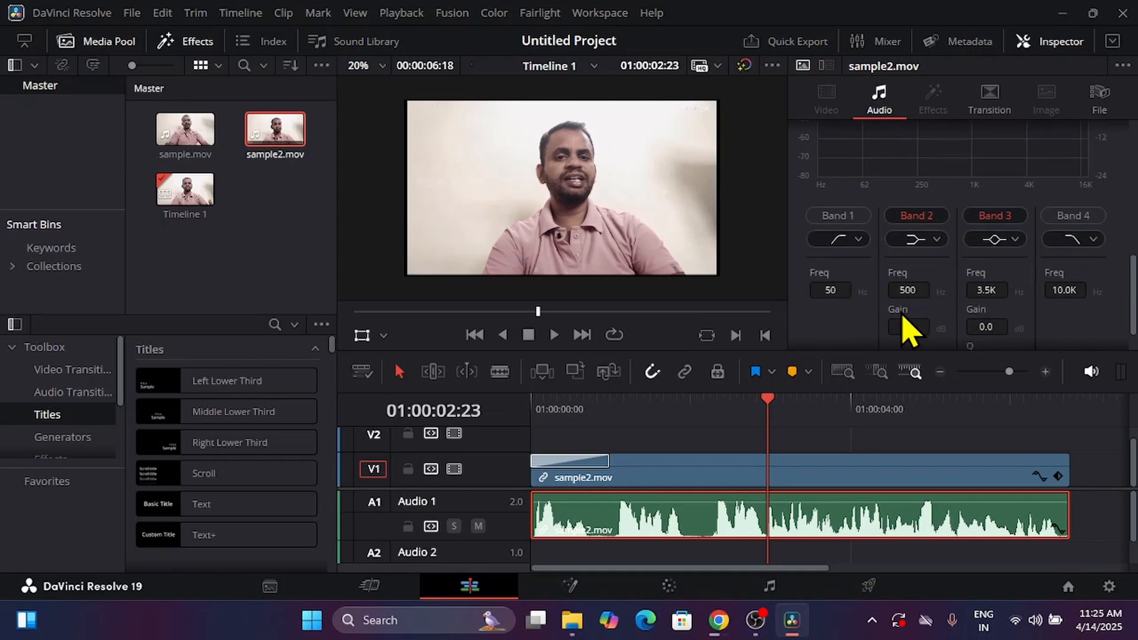
pyautogui.scroll(6, 907, 329)
pyautogui.scroll(2, 907, 329)
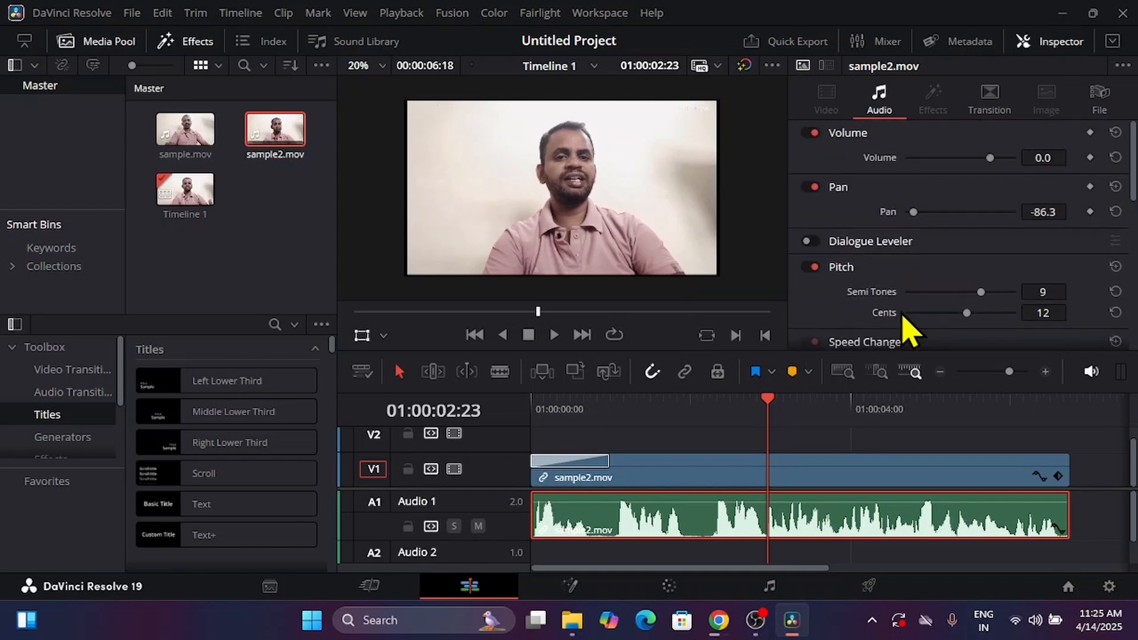
# - Switch to Chrome, open google.com in a new tab, and return to DaVinci Resolve
pyautogui.click(718, 620)
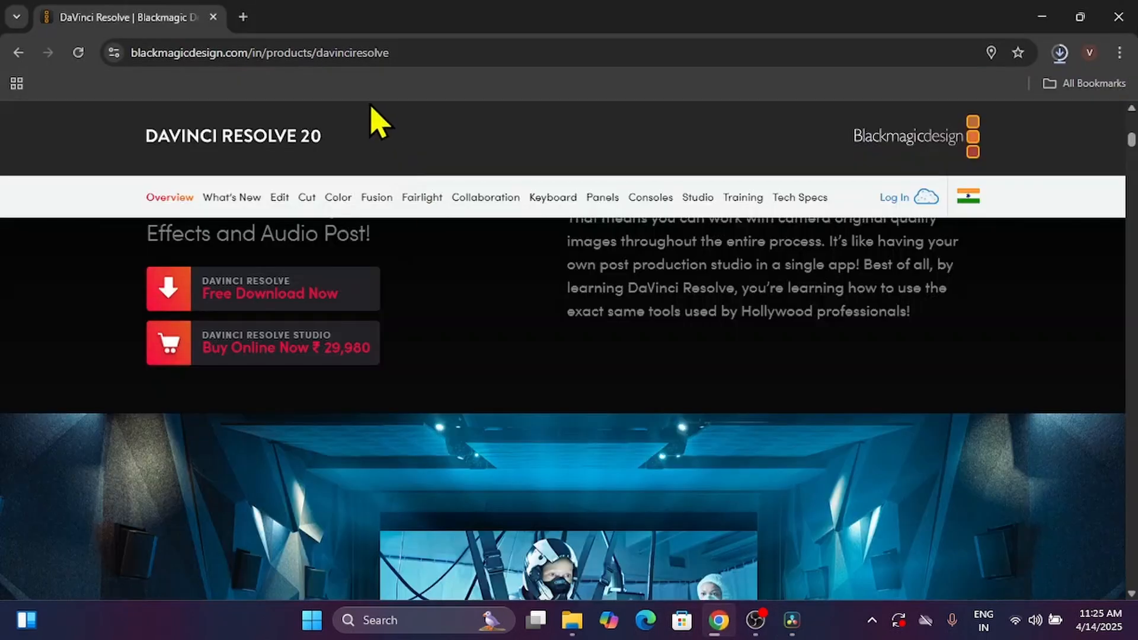
pyautogui.click(244, 17)
pyautogui.write('g')
pyautogui.press('Return')
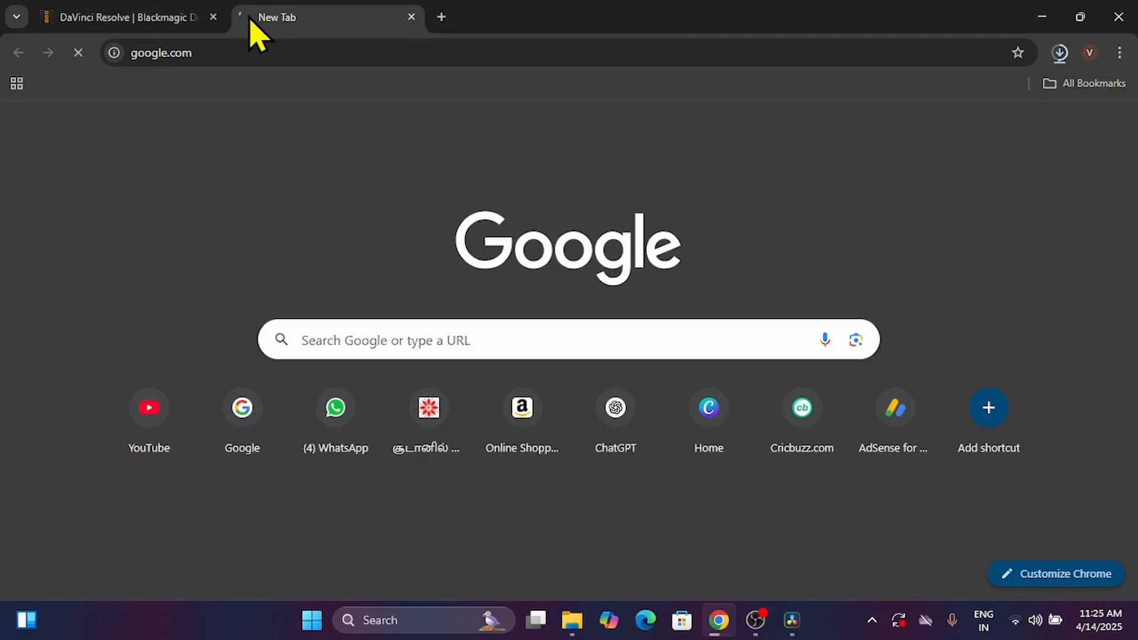
pyautogui.hotkey('alt', 'Tab')
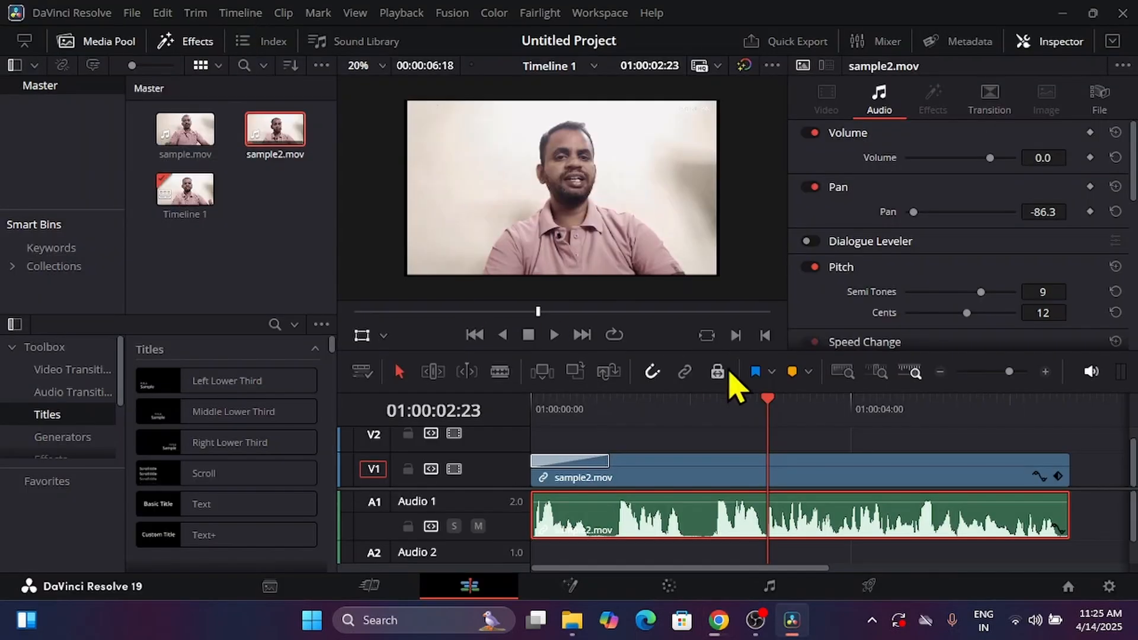
# - Look over the Fusion Titles group and bring the playhead back to the start of the timeline
pyautogui.moveTo(772, 412); pyautogui.dragTo(551, 457)
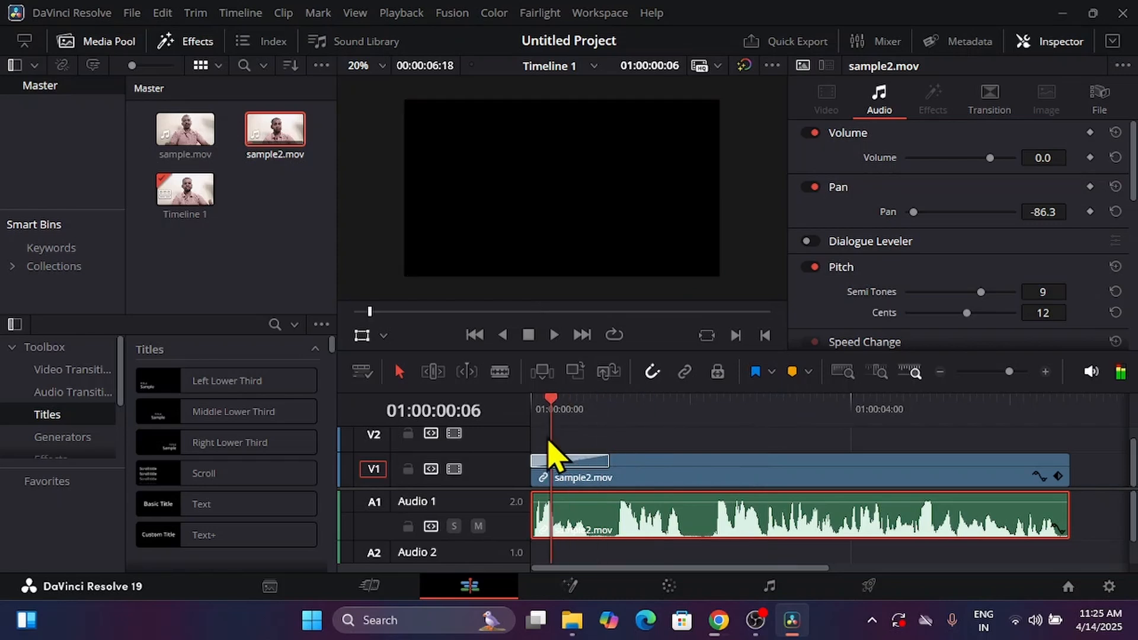
pyautogui.rightClick(503, 497)
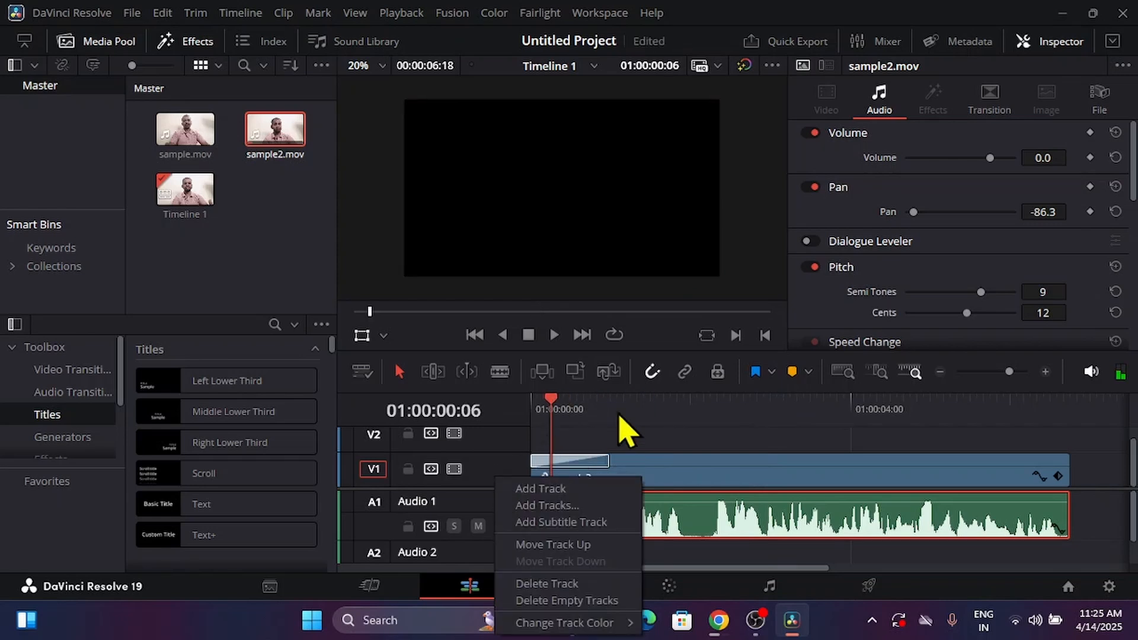
pyautogui.click(640, 391)
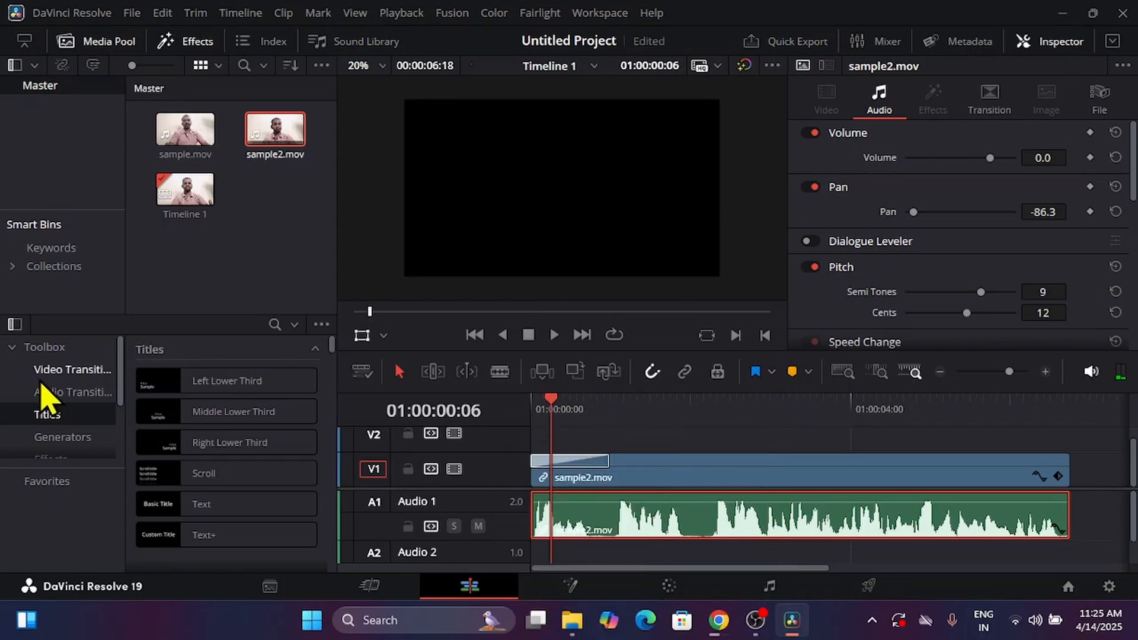
pyautogui.scroll(-3, 278, 447)
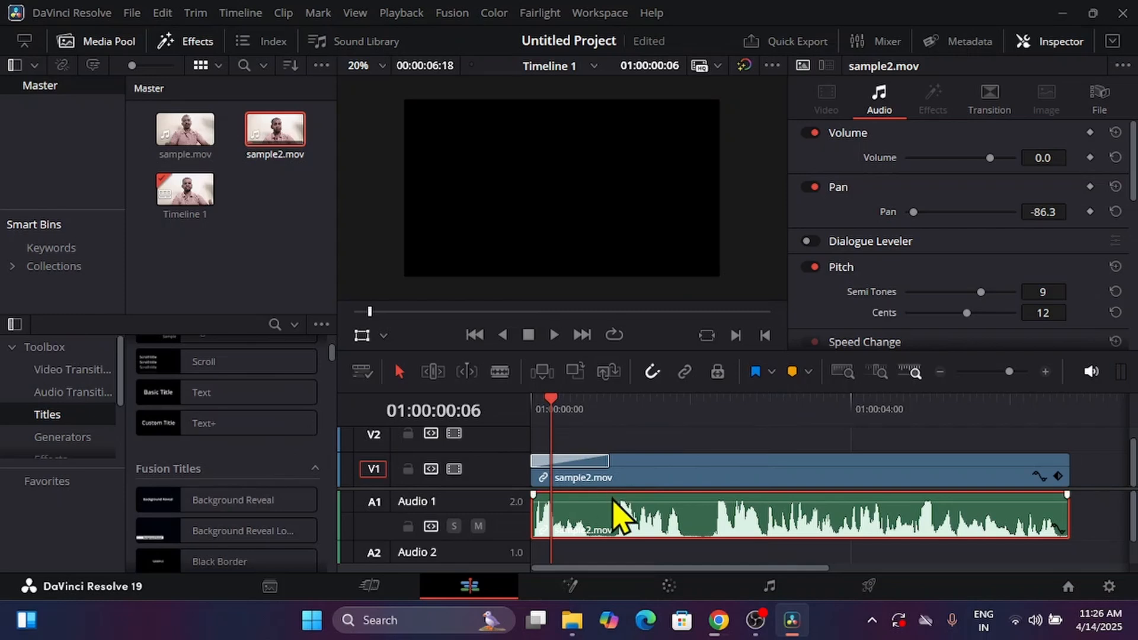
pyautogui.scroll(-1, 614, 502)
pyautogui.scroll(1, 610, 504)
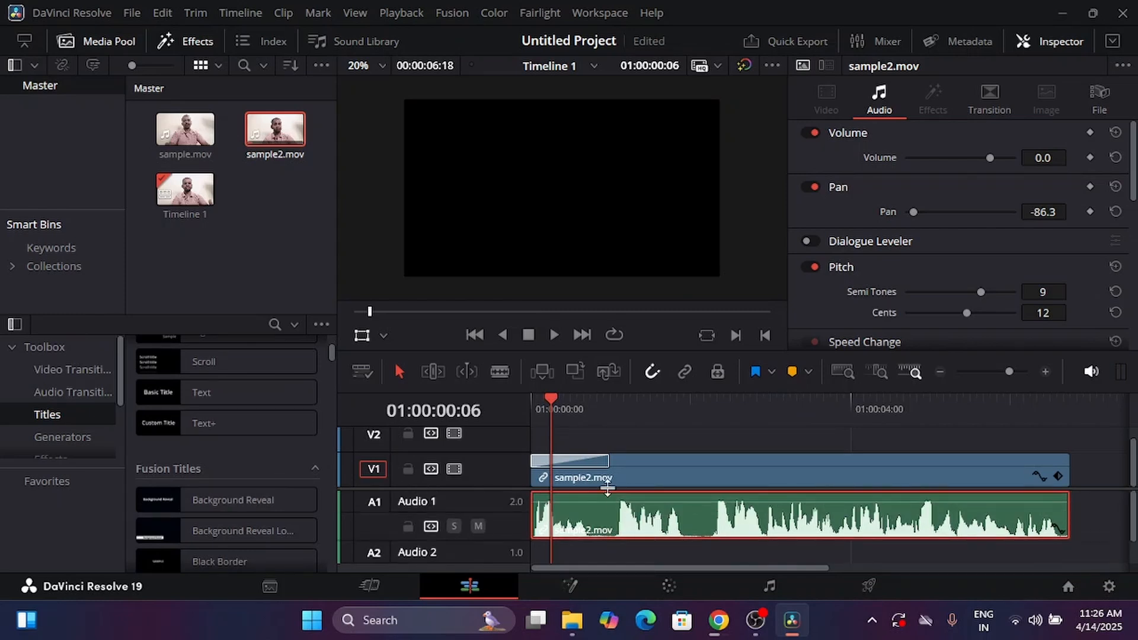
pyautogui.click(557, 412)
pyautogui.moveTo(558, 413); pyautogui.dragTo(432, 457)
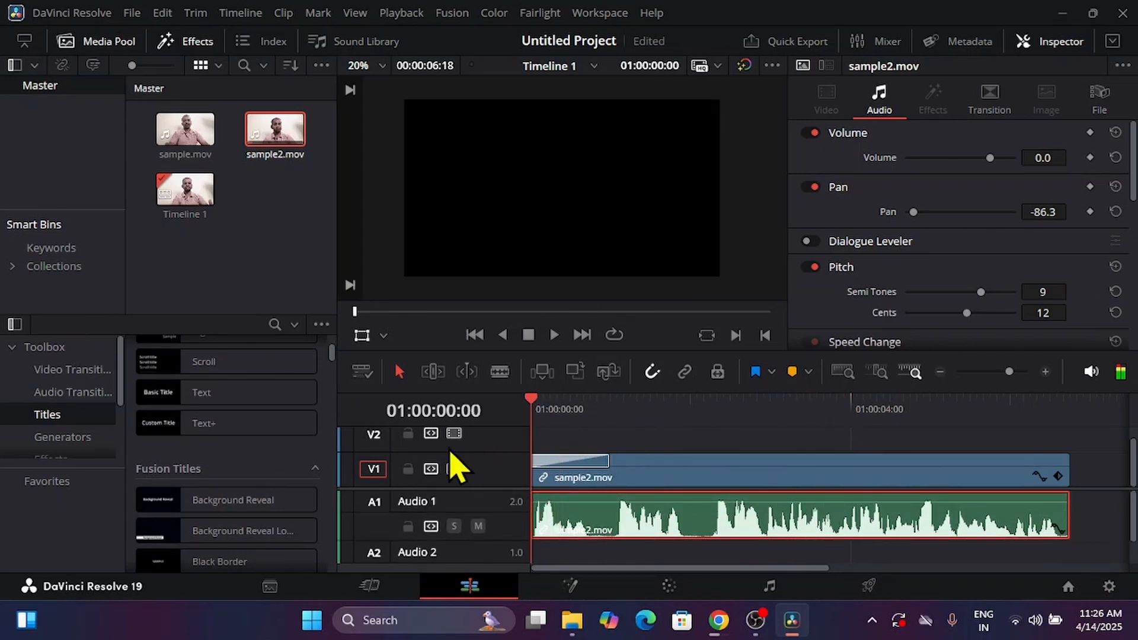
# - Compare the Inspector parameters of the sample2.mov video clip with those of its audio clip
pyautogui.hotkey('alt', 'Tab')
pyautogui.hotkey('alt', 'Tab')
pyautogui.click(665, 470)
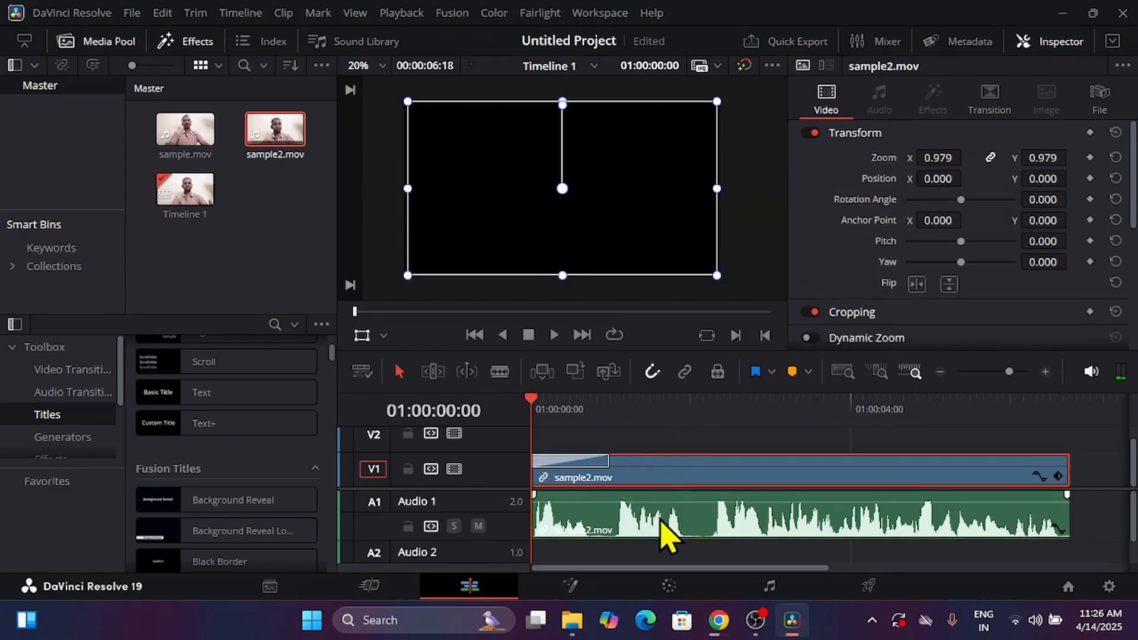
pyautogui.click(665, 529)
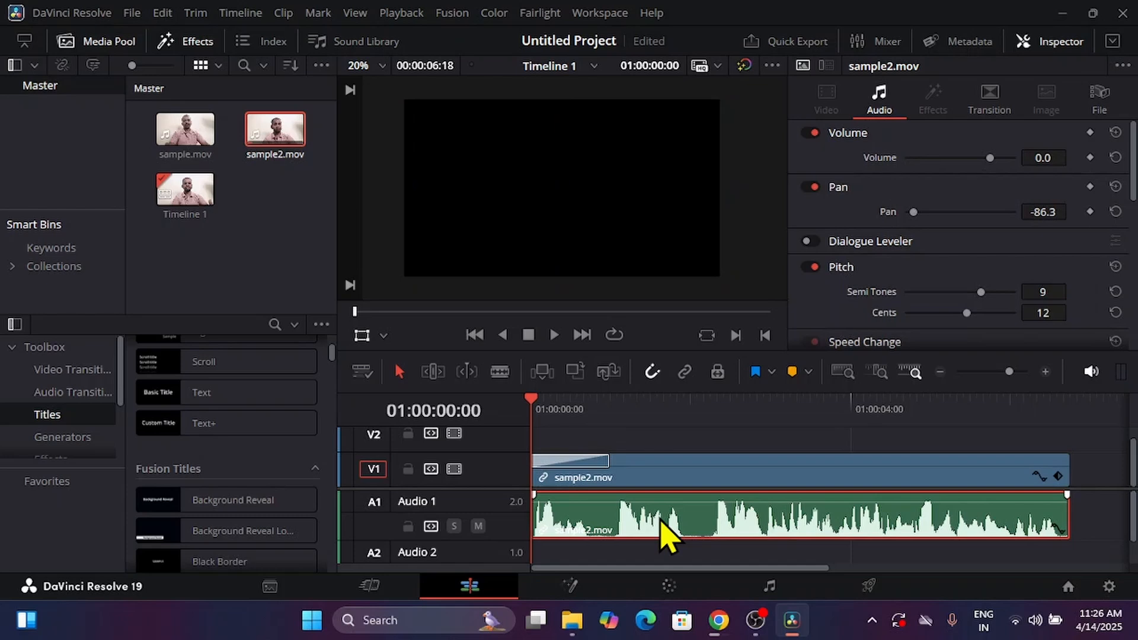
# - Open Keyboard Customization and check which commands are assigned to the number keys 1, 2 and 3
pyautogui.click(72, 13)
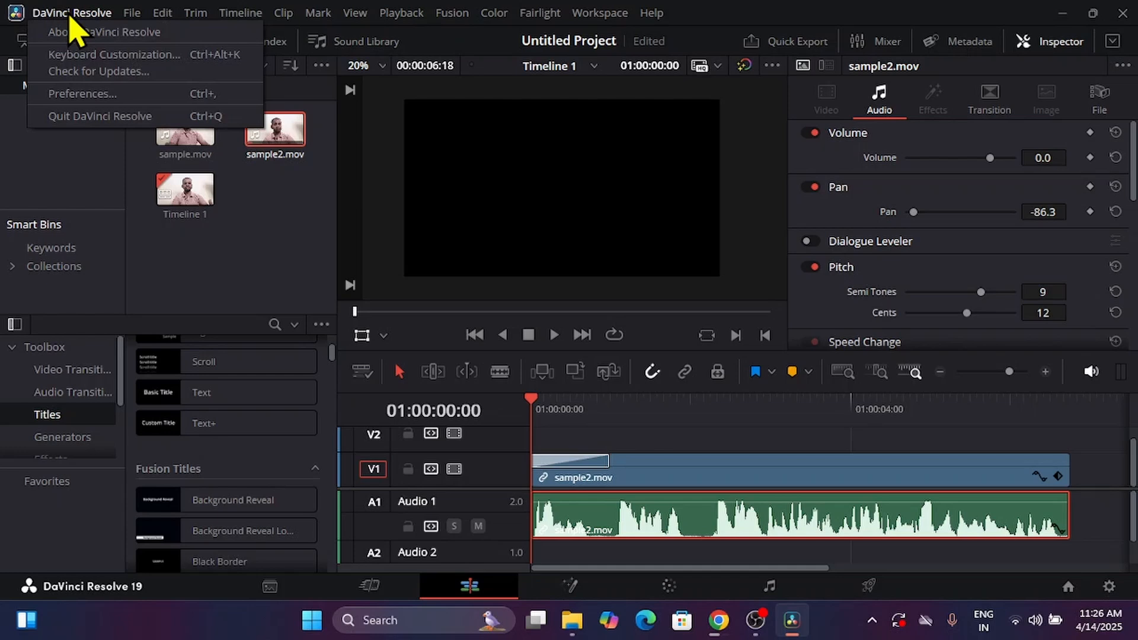
pyautogui.click(98, 57)
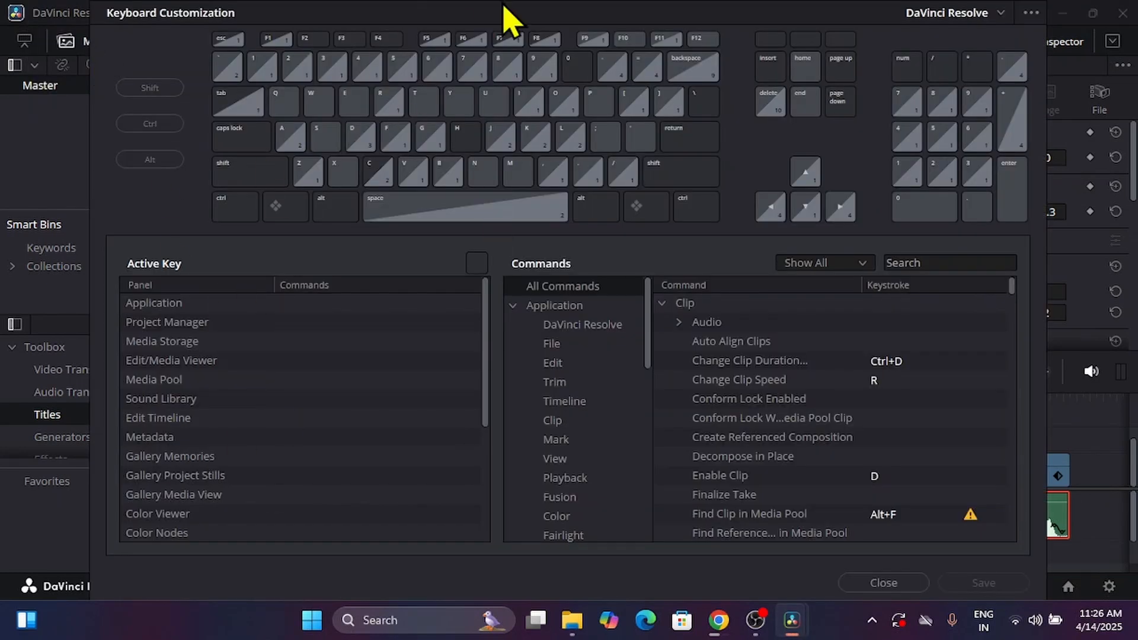
pyautogui.click(262, 79)
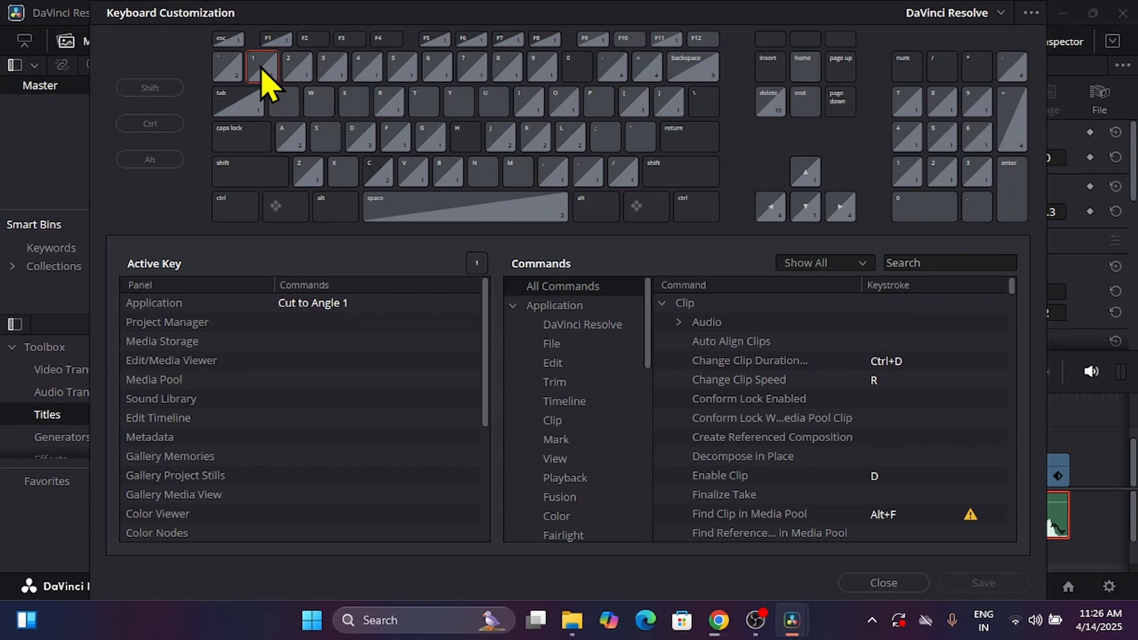
pyautogui.click(297, 70)
pyautogui.click(335, 72)
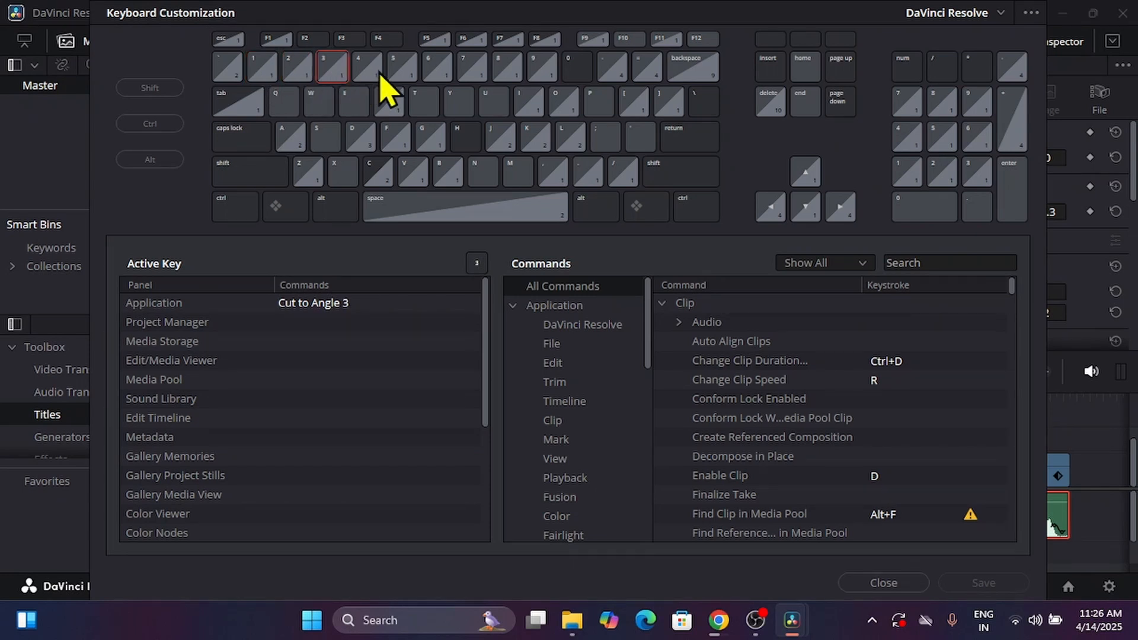
# - Check which commands are assigned to the number keys 4 to 7 and close Keyboard Customization
pyautogui.click(376, 76)
pyautogui.click(397, 76)
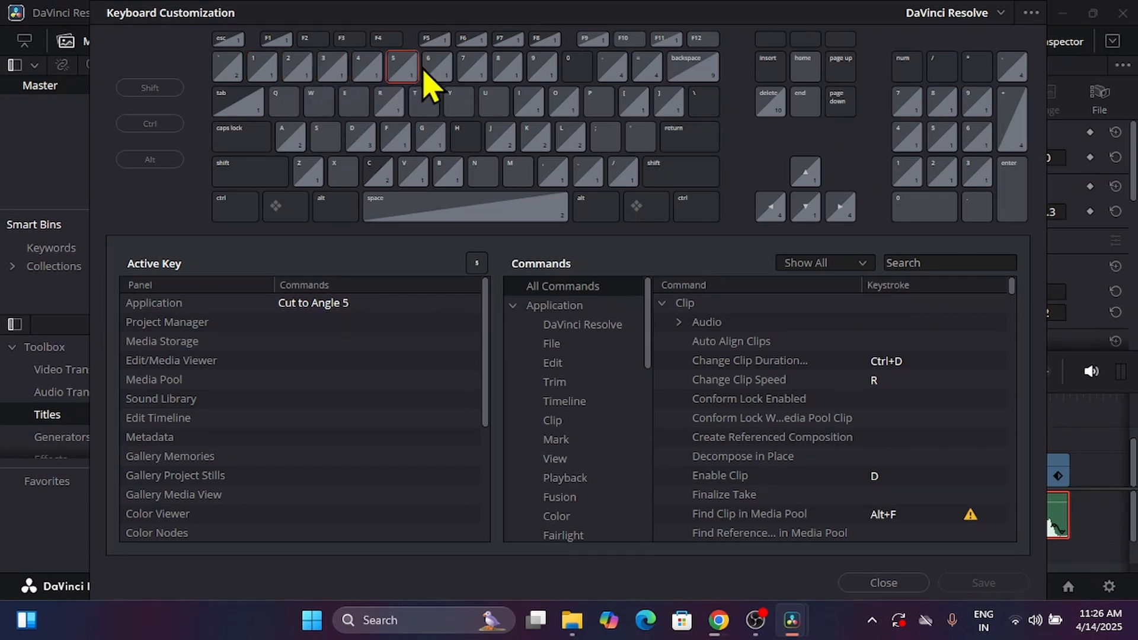
pyautogui.click(429, 75)
pyautogui.click(465, 75)
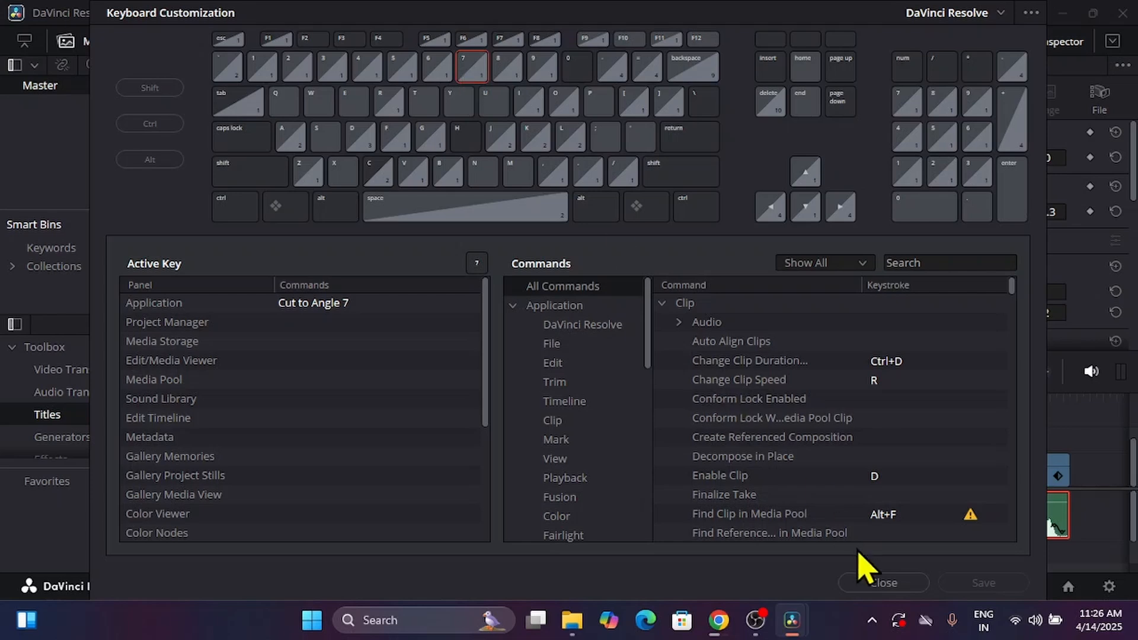
pyautogui.click(883, 582)
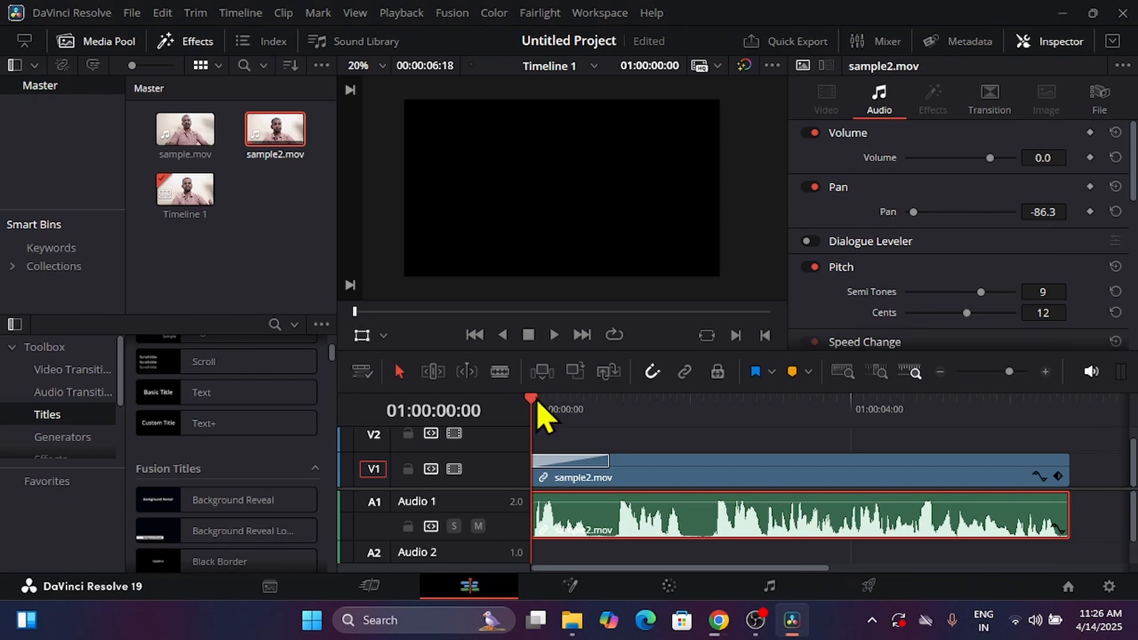
# - Move the playhead to 01:00:02:02 and view the Inspector settings of the sample2.mov video clip and its audio clip
pyautogui.moveTo(539, 401); pyautogui.dragTo(700, 470)
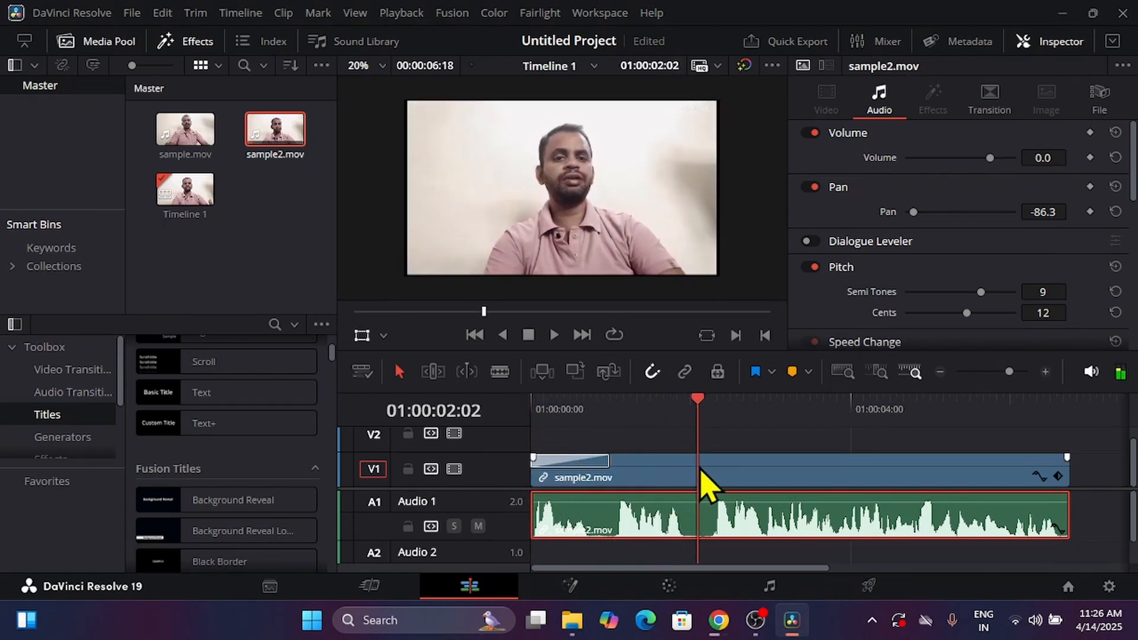
pyautogui.click(723, 481)
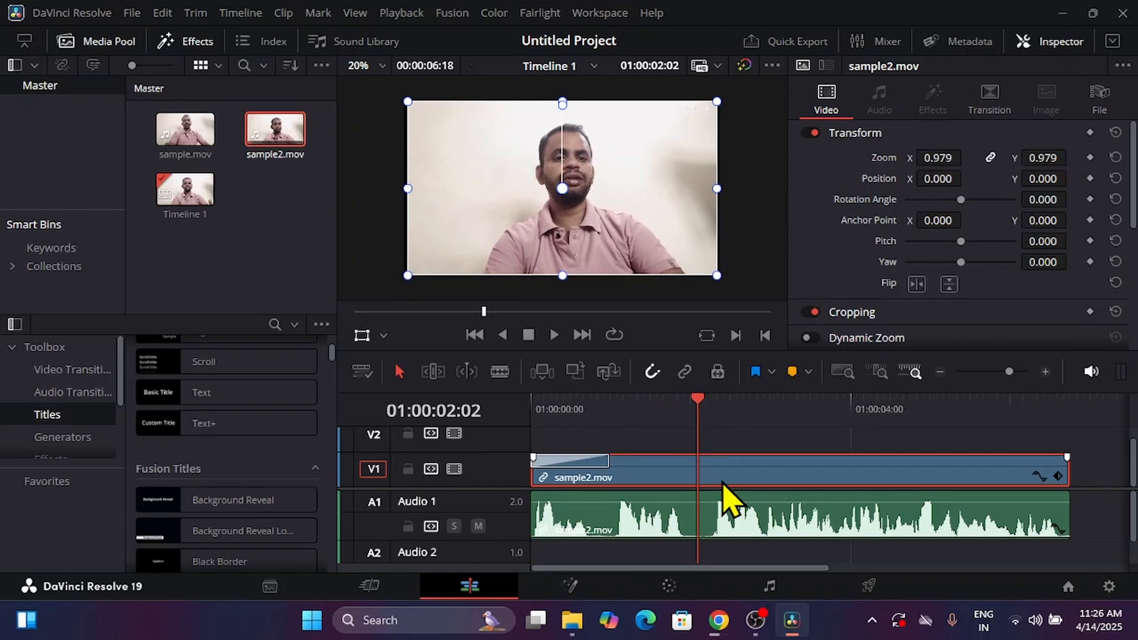
pyautogui.click(739, 452)
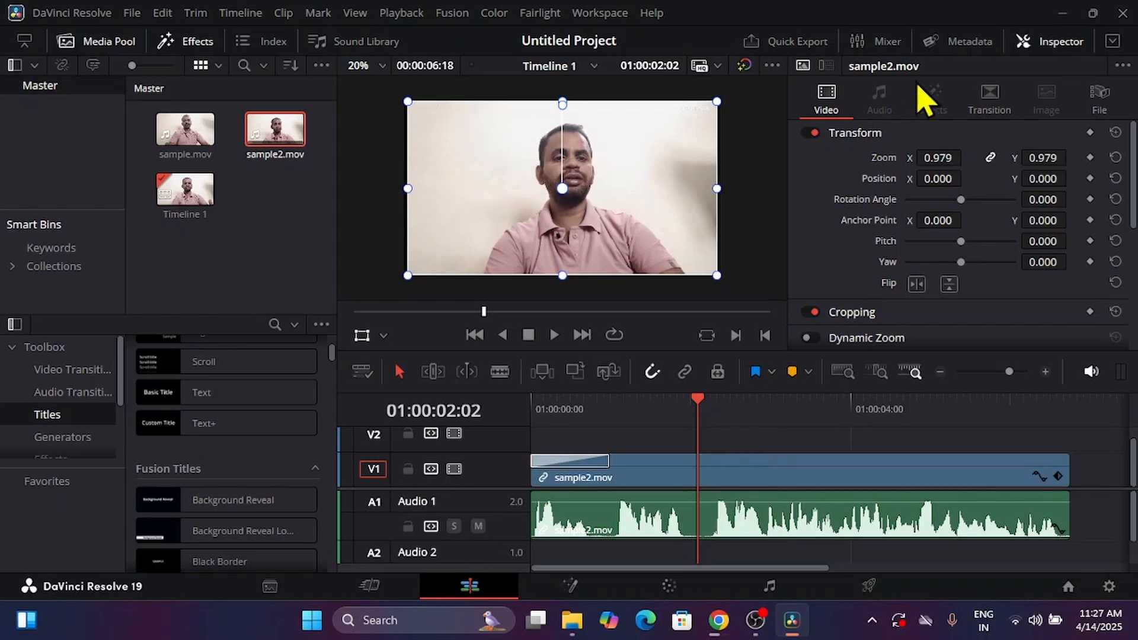
pyautogui.click(1035, 43)
pyautogui.click(1034, 43)
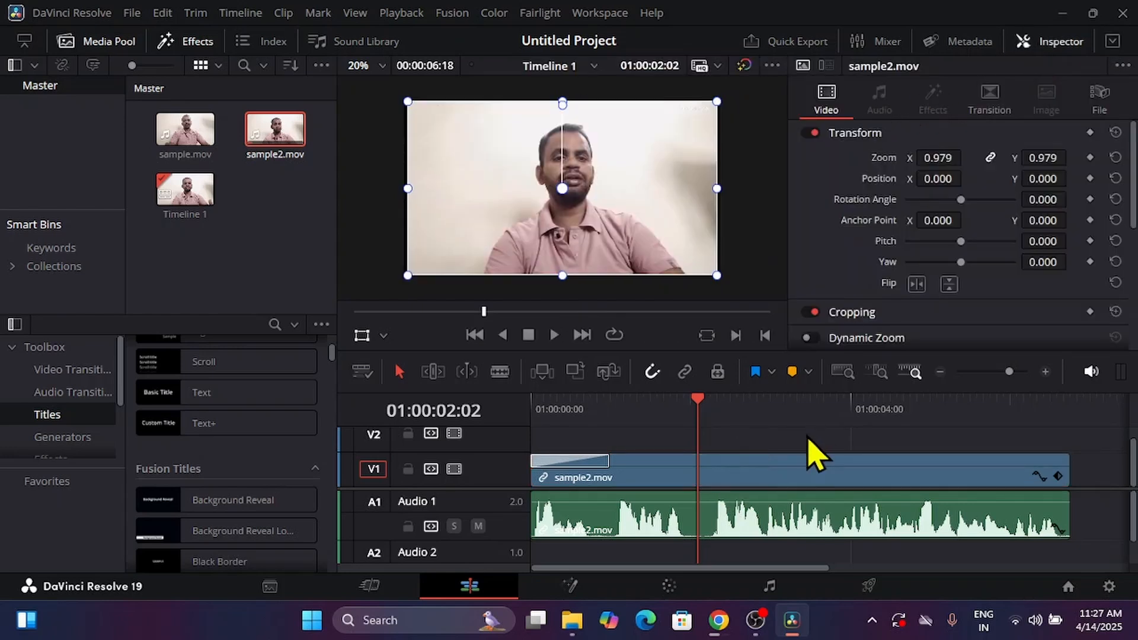
pyautogui.click(794, 519)
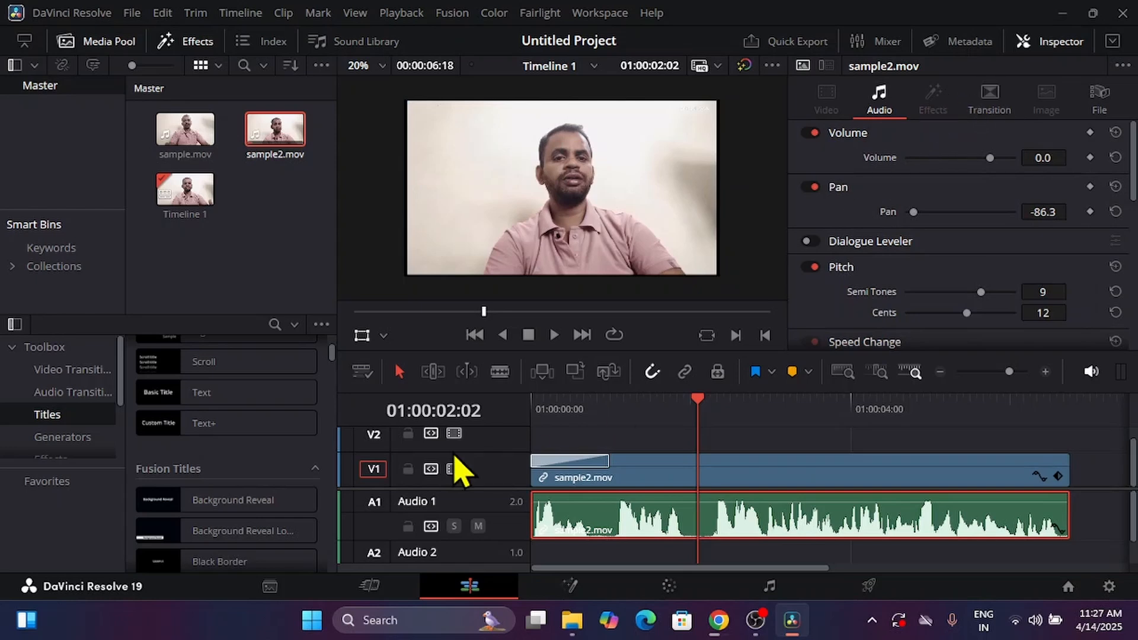
# - Look through the effects Toolbox categories and the Fusion Titles in the Titles category
pyautogui.scroll(-2, 70, 442)
pyautogui.scroll(-2, 70, 444)
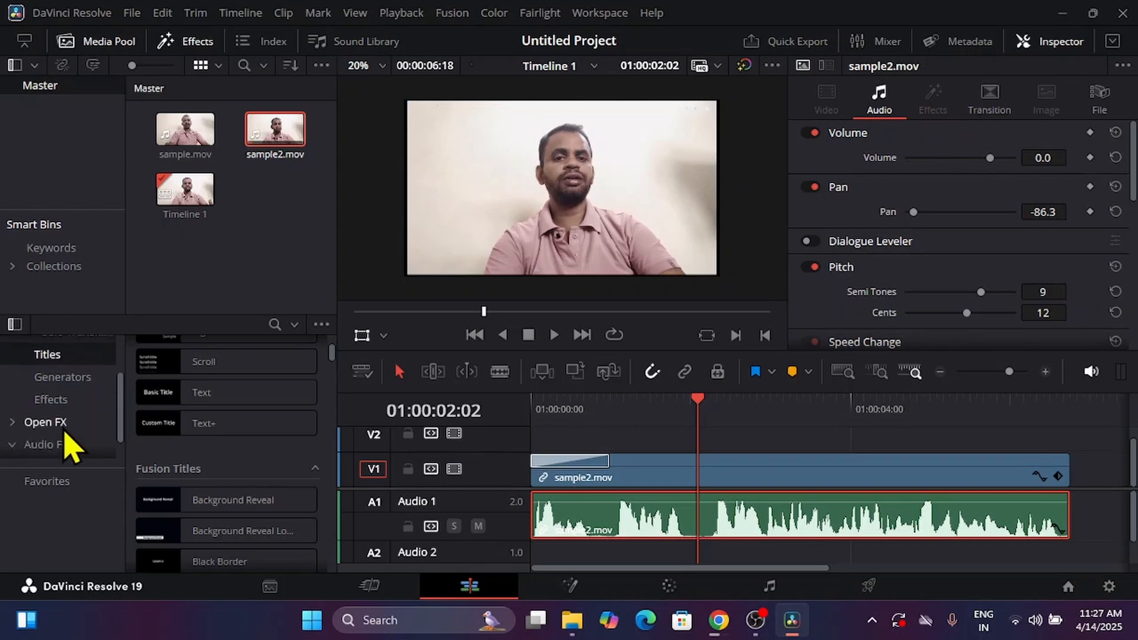
pyautogui.scroll(3, 70, 446)
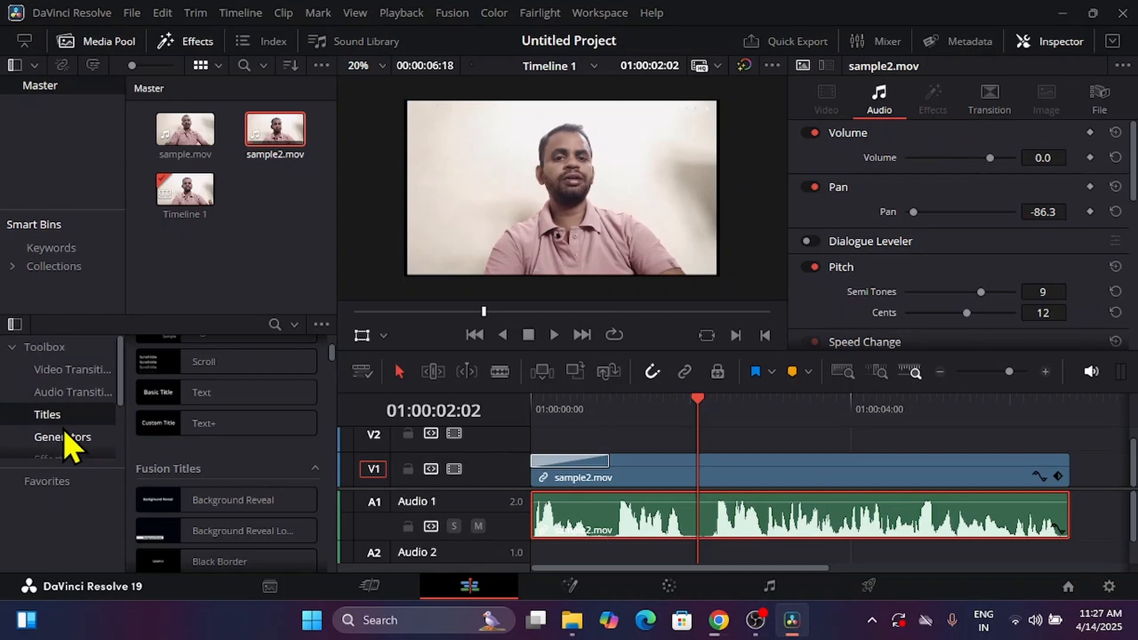
pyautogui.click(62, 418)
pyautogui.scroll(2, 304, 431)
pyautogui.scroll(-5, 305, 431)
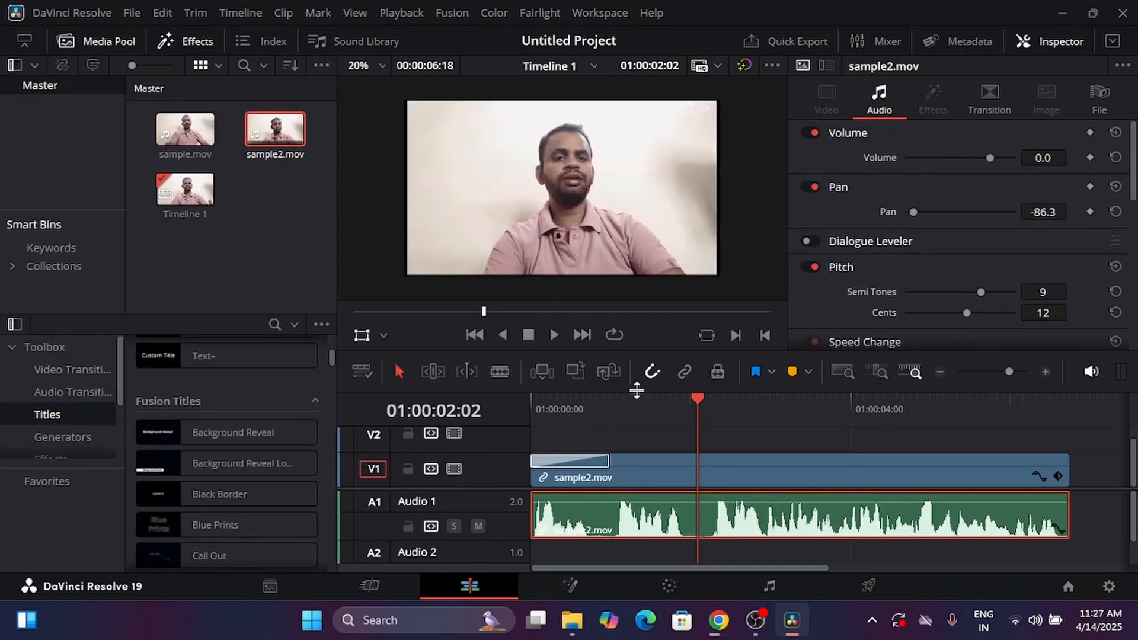
# - Switch between the video and audio clips to compare their Inspector settings, moving the playhead to 01:00:02:10
pyautogui.click(789, 476)
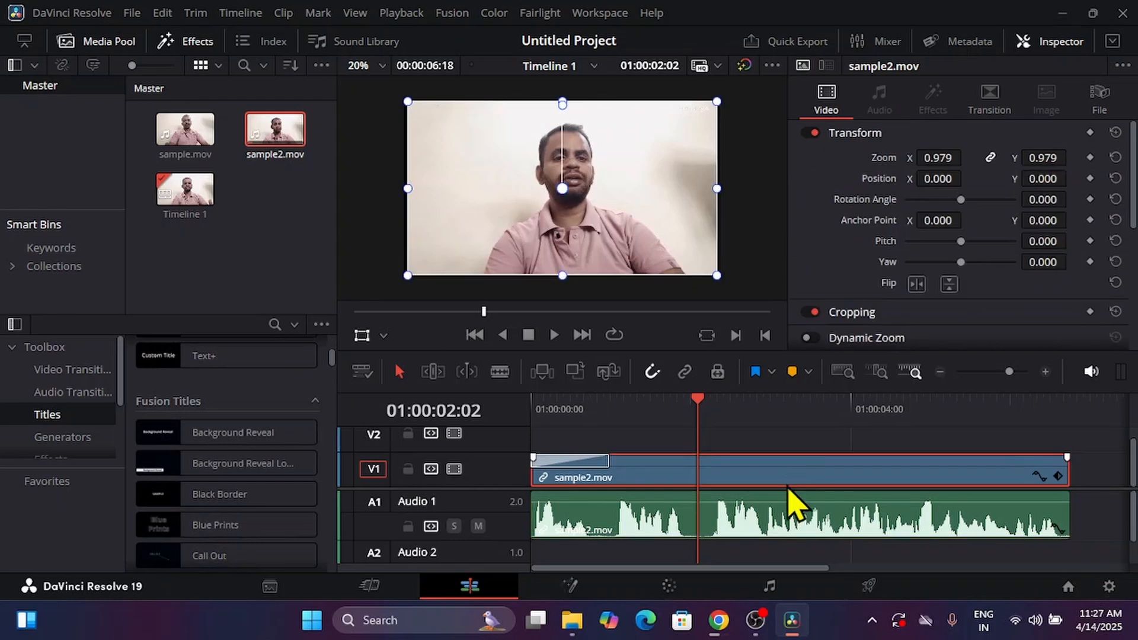
pyautogui.click(777, 530)
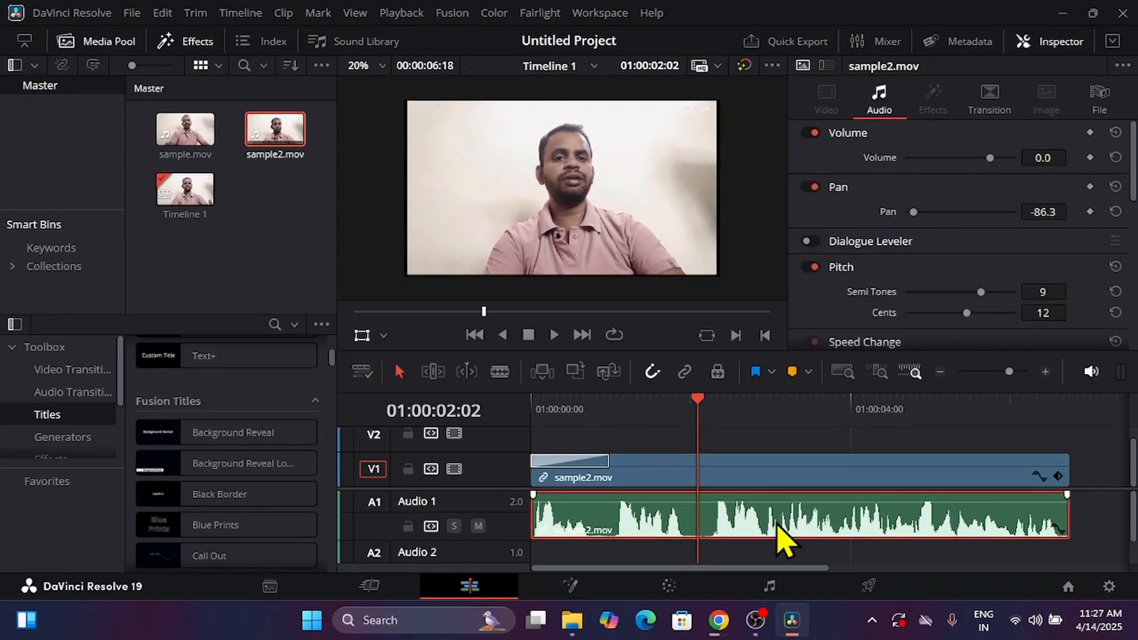
pyautogui.click(663, 477)
pyautogui.moveTo(697, 422); pyautogui.dragTo(725, 413)
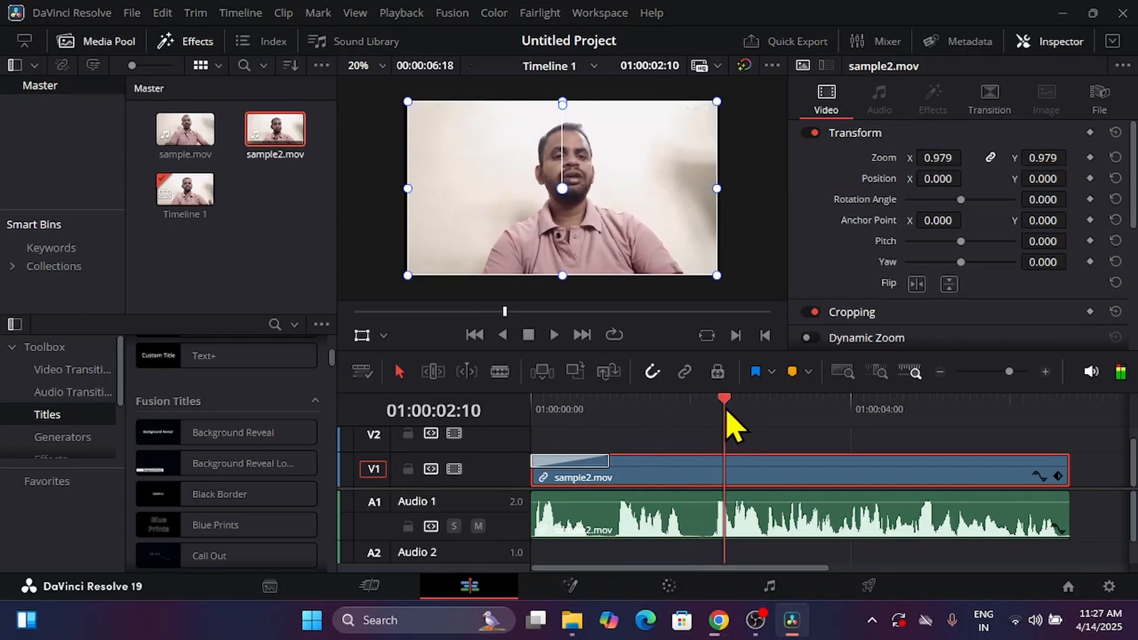
pyautogui.click(676, 526)
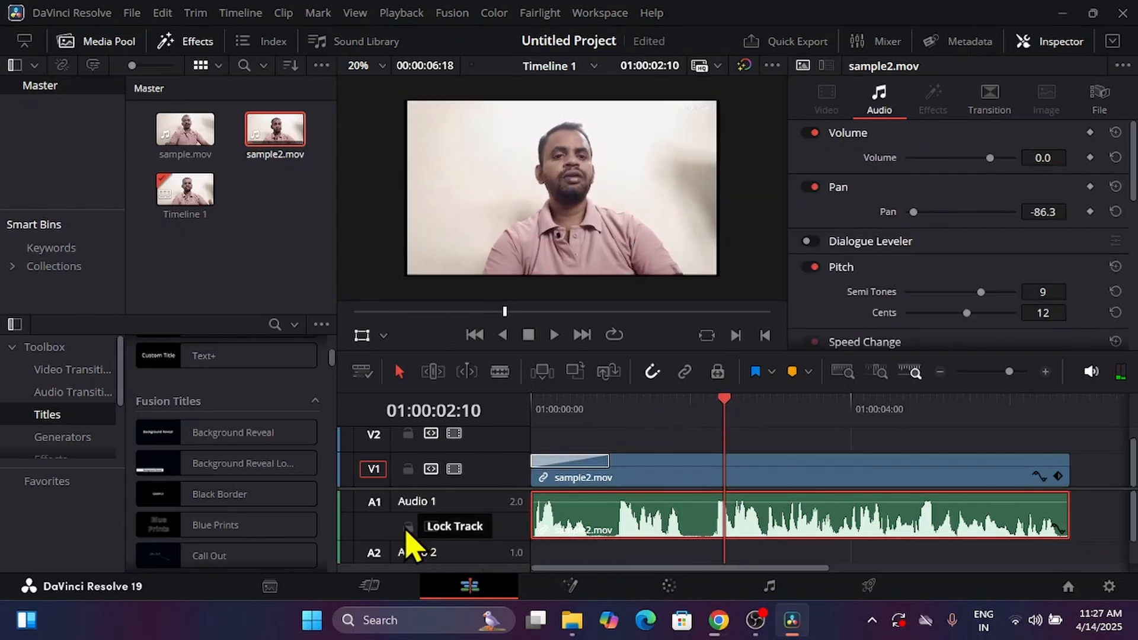
# - Lock the Audio 1 track, play the timeline briefly, and unlock the track again
pyautogui.click(408, 527)
pyautogui.press('space')
pyautogui.press('space')
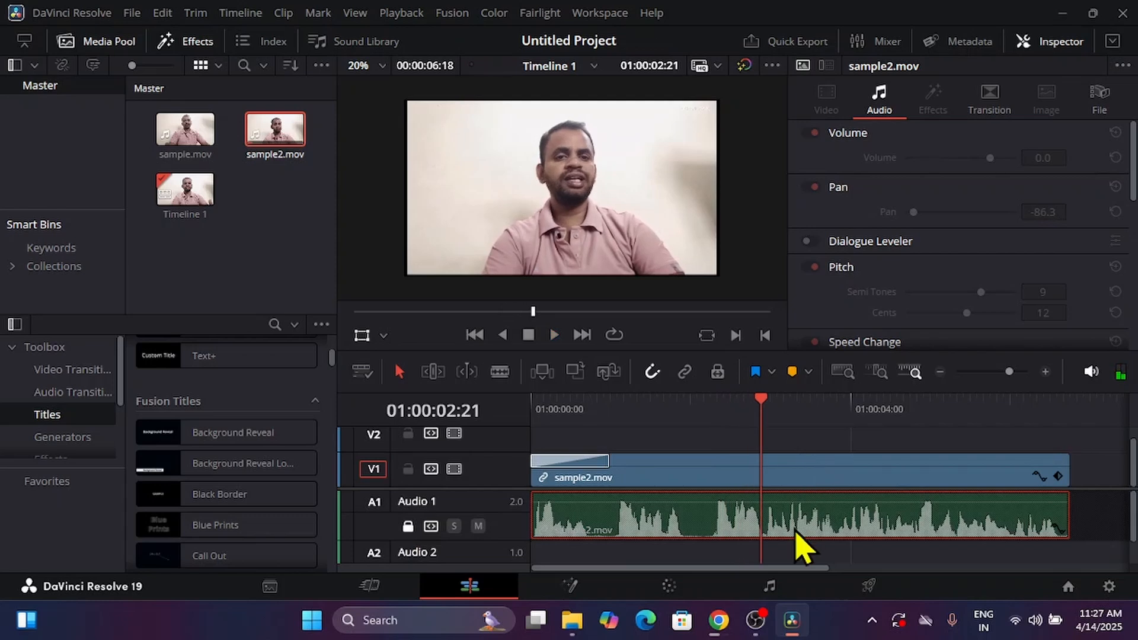
pyautogui.click(408, 527)
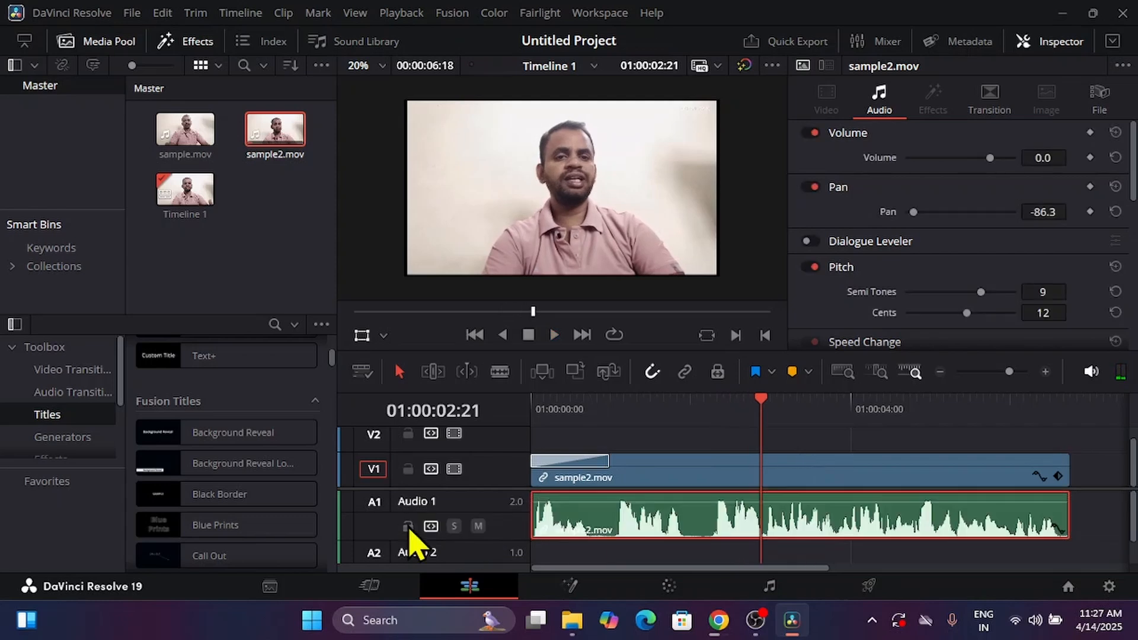
# - Lock the V1 video track and save the project with the playhead at 01:00:01:20
pyautogui.click(407, 469)
pyautogui.moveTo(767, 394); pyautogui.dragTo(681, 457)
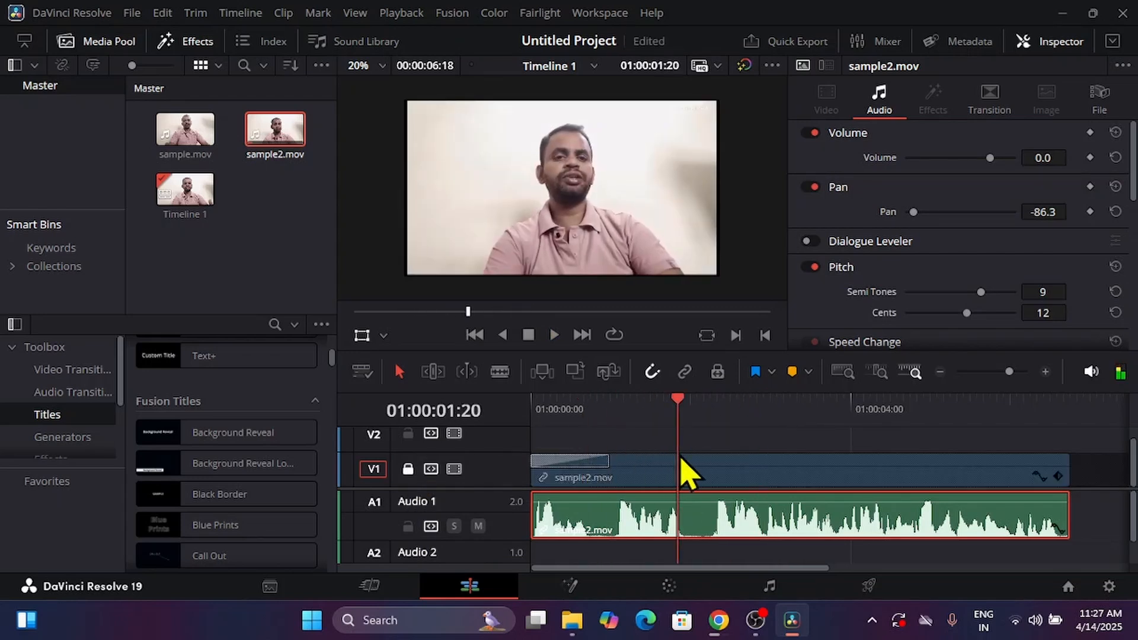
pyautogui.hotkey('ctrl', 's')
# - Open the Deliver page, review the export presets, and choose the YouTube 1080p render preset
pyautogui.click(857, 594)
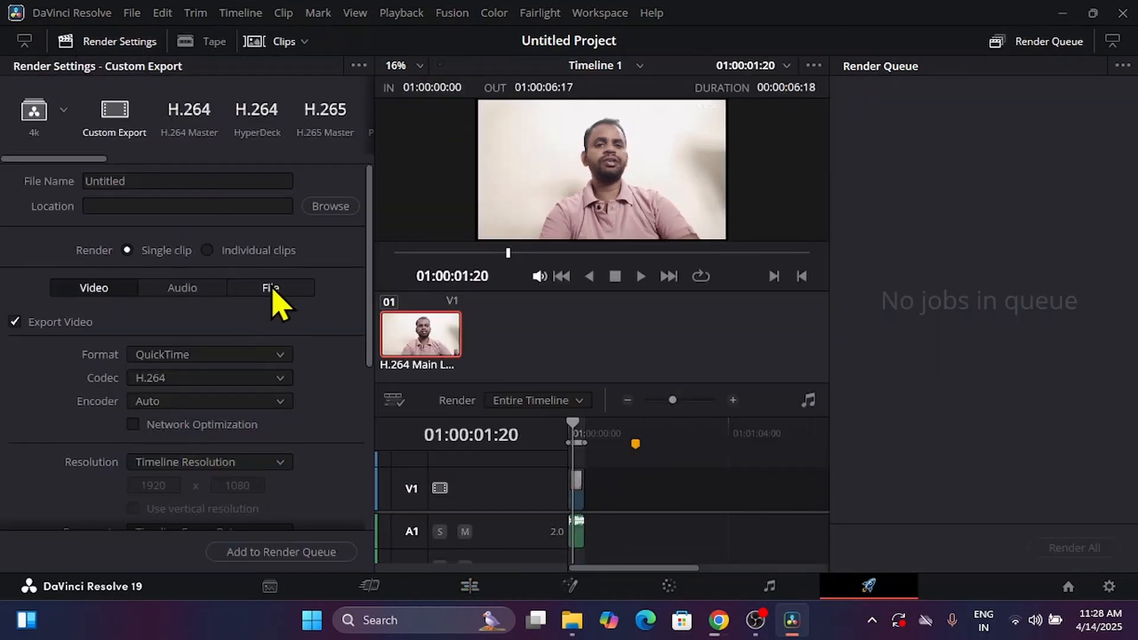
pyautogui.scroll(-5, 274, 297)
pyautogui.scroll(5, 274, 297)
pyautogui.hscroll(6, 305, 145)
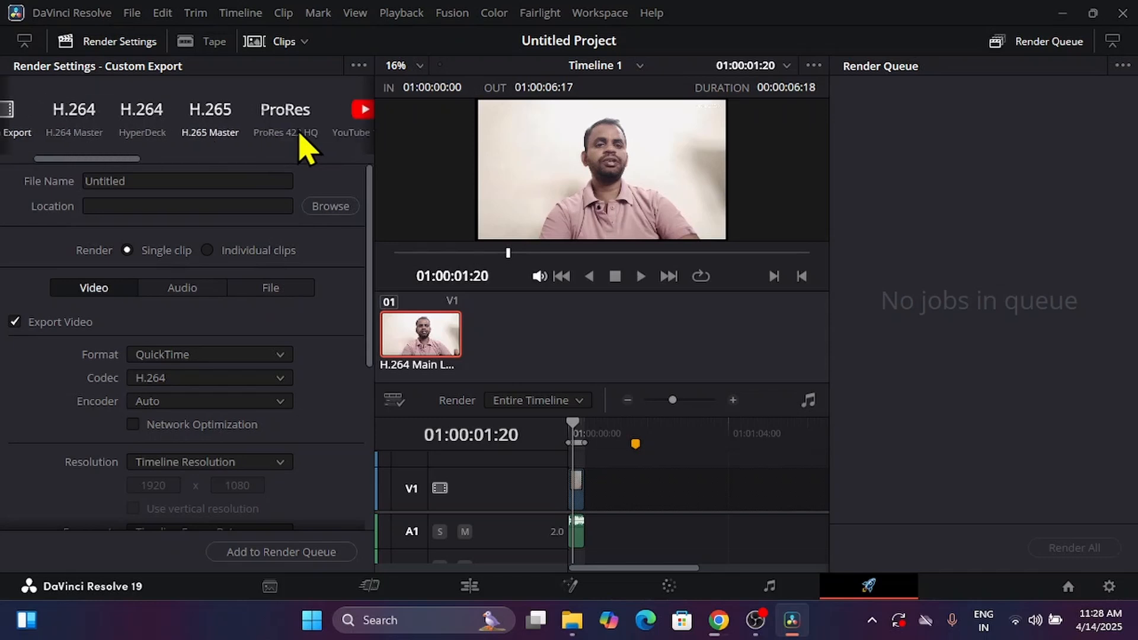
pyautogui.hscroll(-4, 306, 145)
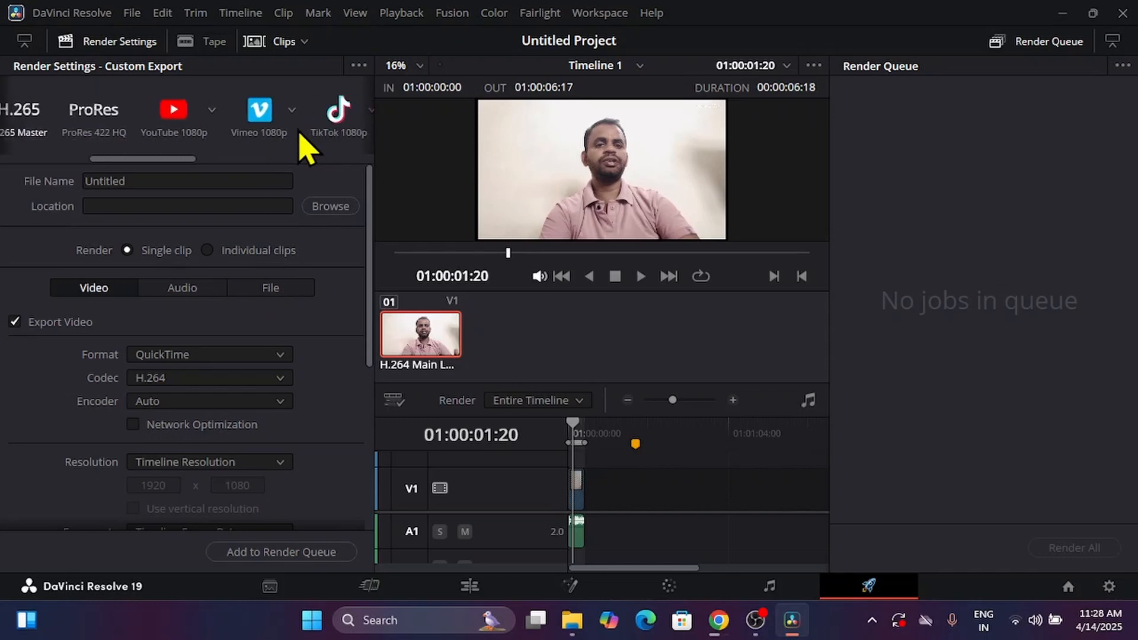
pyautogui.click(267, 122)
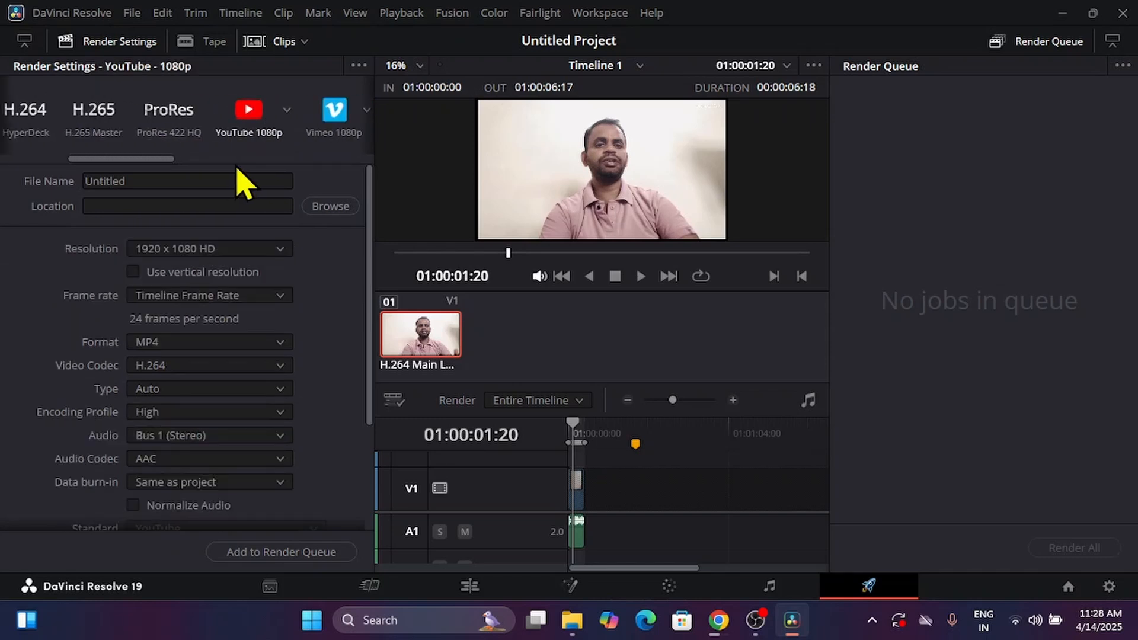
# - Look over the YouTube render settings and the remaining export presets, including TikTok, Dropbox and Premiere XML
pyautogui.scroll(-6, 237, 229)
pyautogui.scroll(6, 241, 234)
pyautogui.hscroll(4, 303, 111)
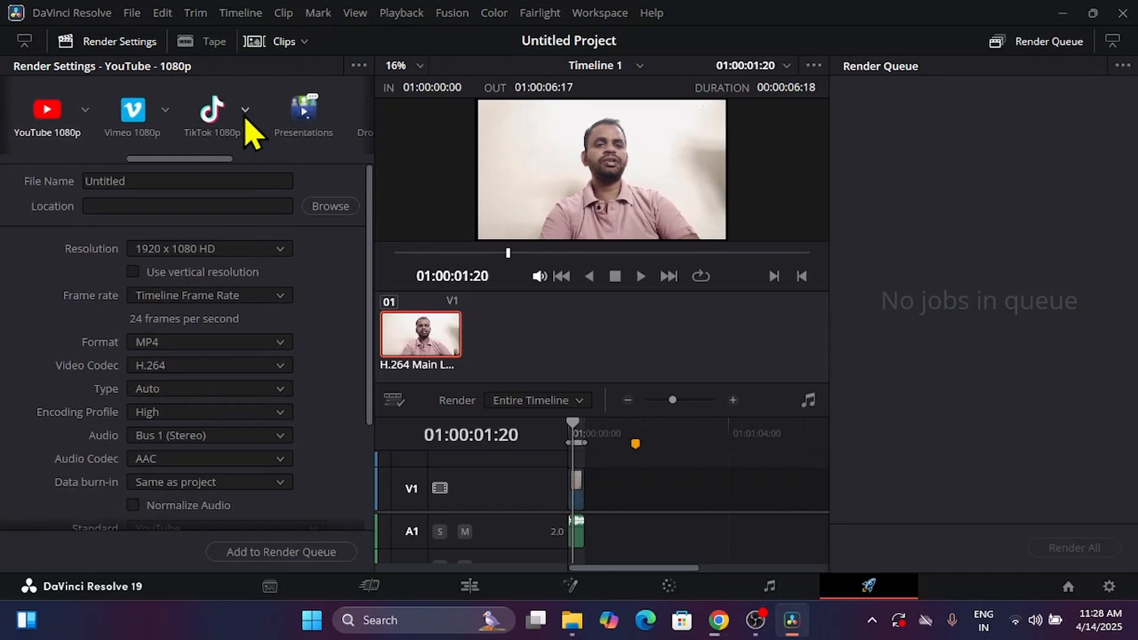
pyautogui.hscroll(3, 255, 137)
pyautogui.hscroll(4, 288, 121)
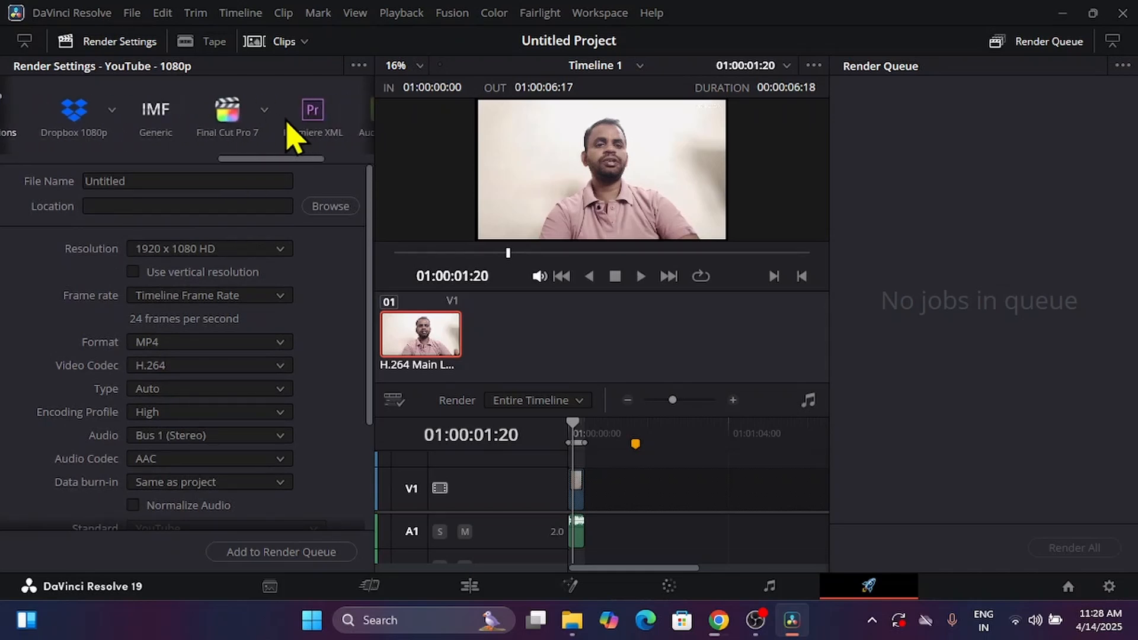
pyautogui.hscroll(-10, 308, 116)
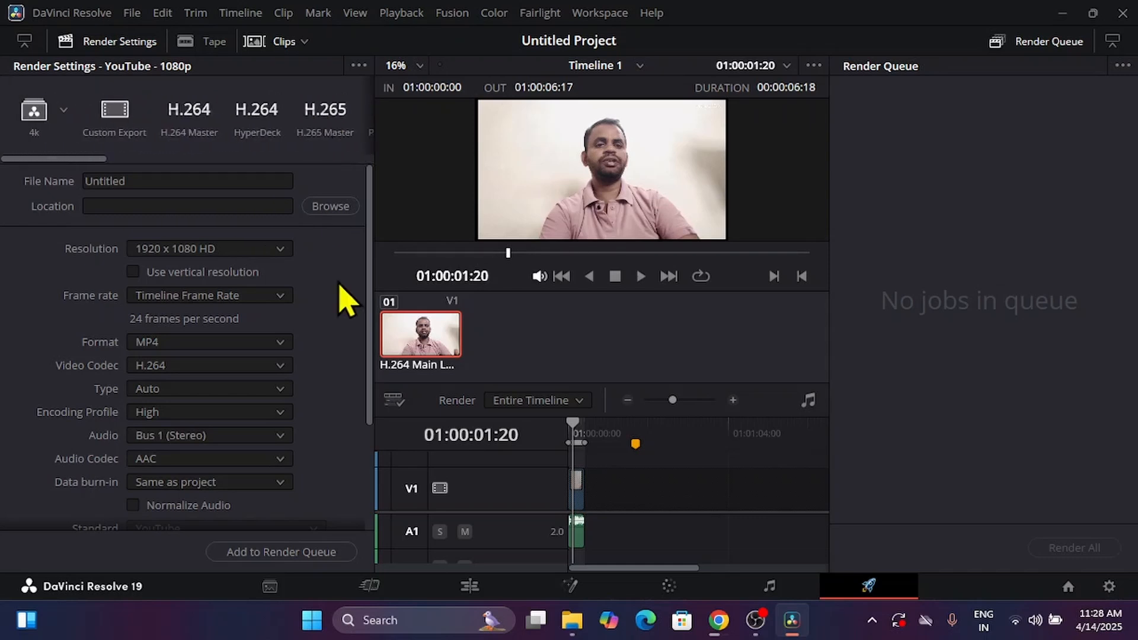
# - Set the render file name to "Video Editing Tutorial" and bring the YouTube 1080p preset back into view
pyautogui.click(253, 181)
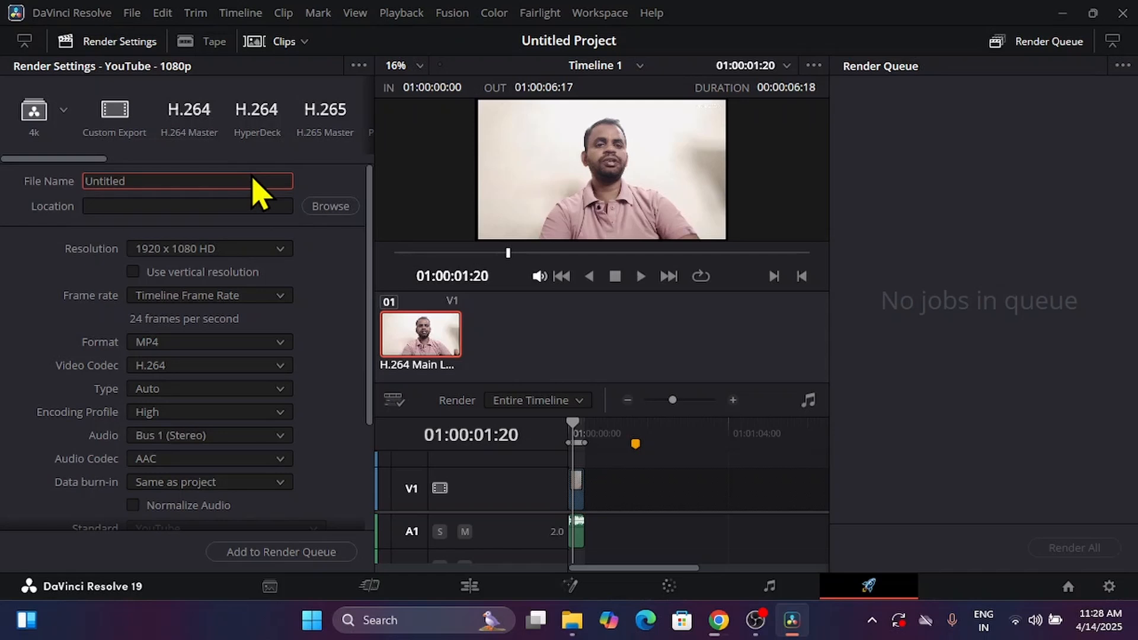
pyautogui.write('Video')
pyautogui.hotkey('ctrl', 'a')
pyautogui.write('V')
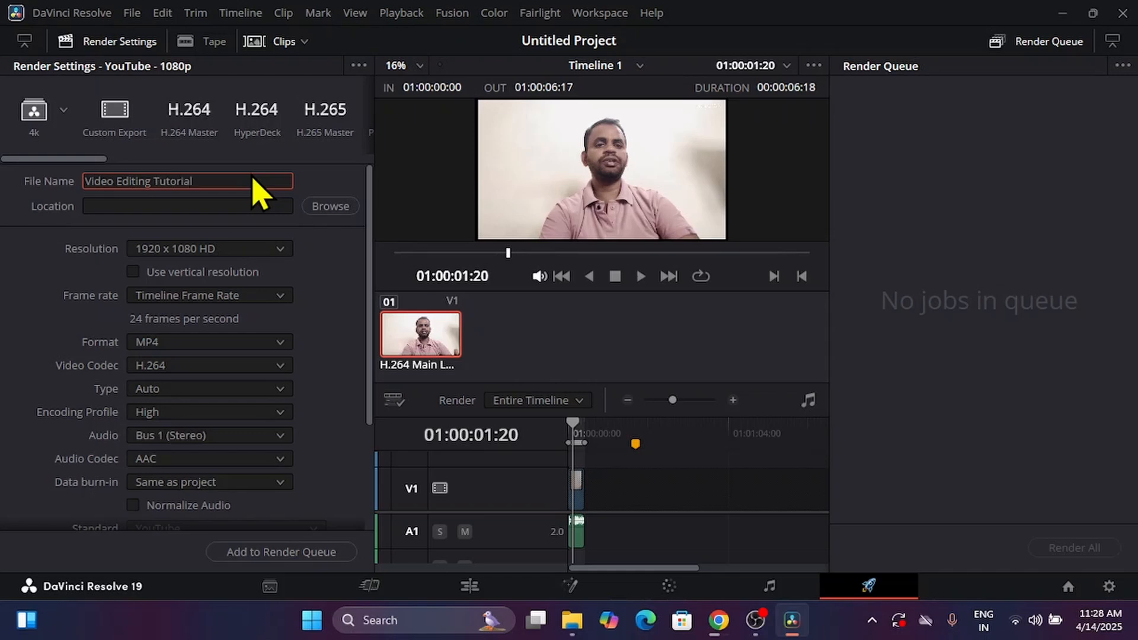
pyautogui.click(319, 159)
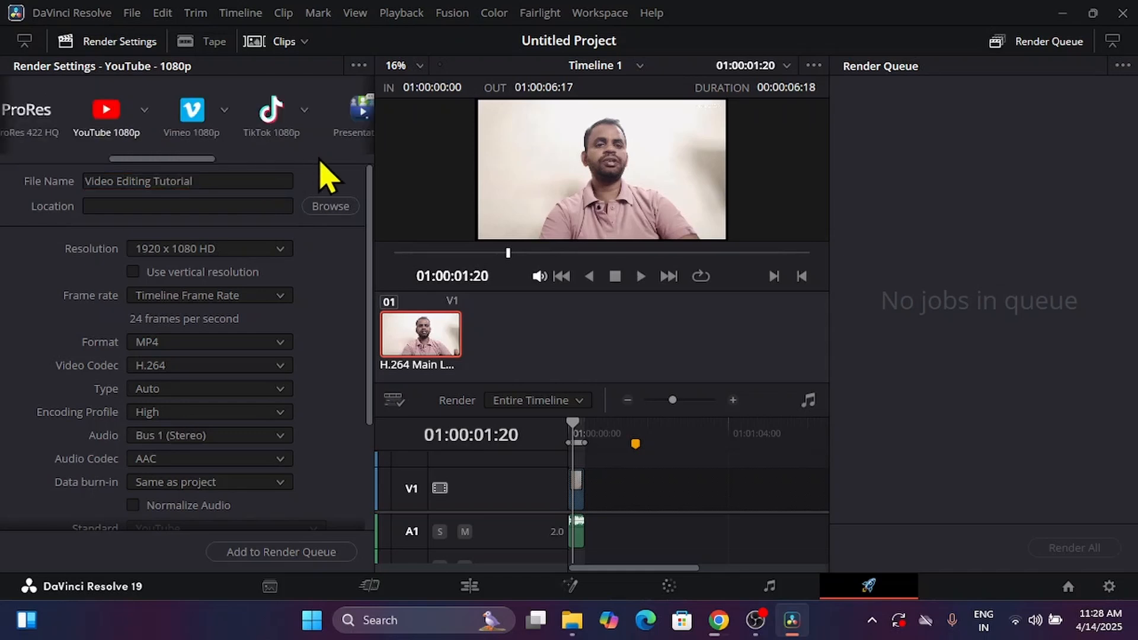
# - Set the render location to the Final folder on drive D
pyautogui.click(337, 209)
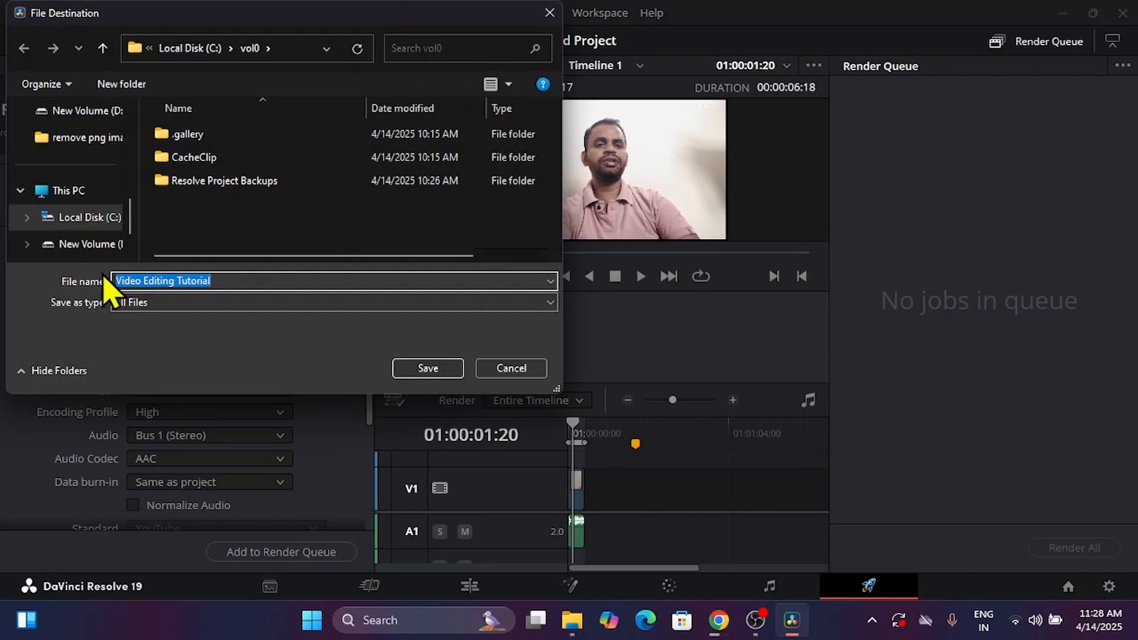
pyautogui.click(77, 245)
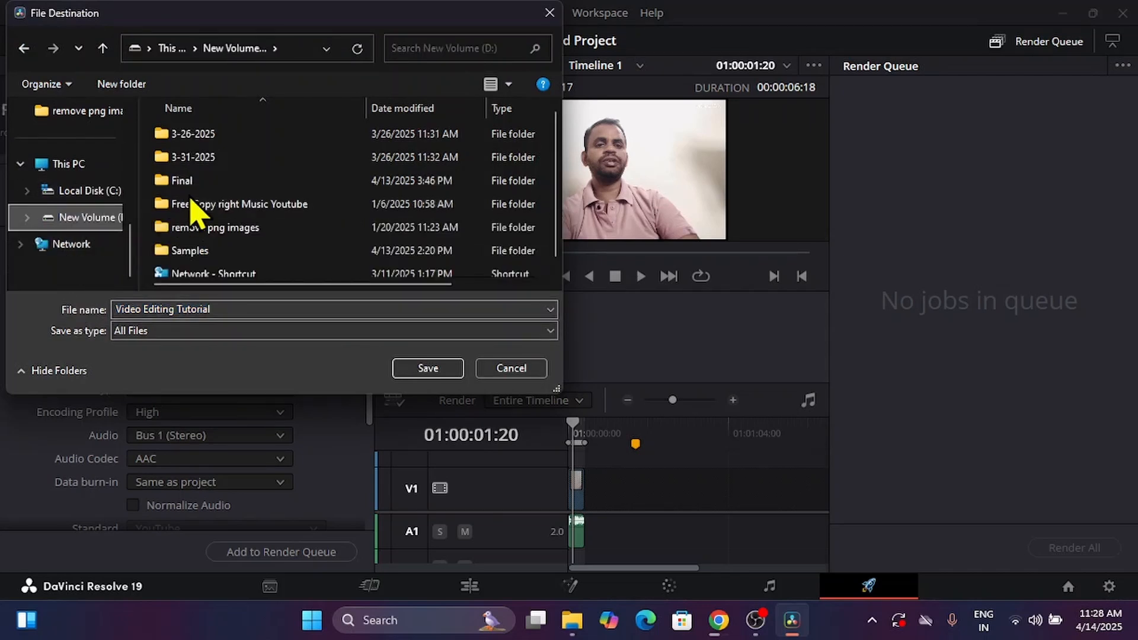
pyautogui.doubleClick(182, 180)
pyautogui.click(424, 369)
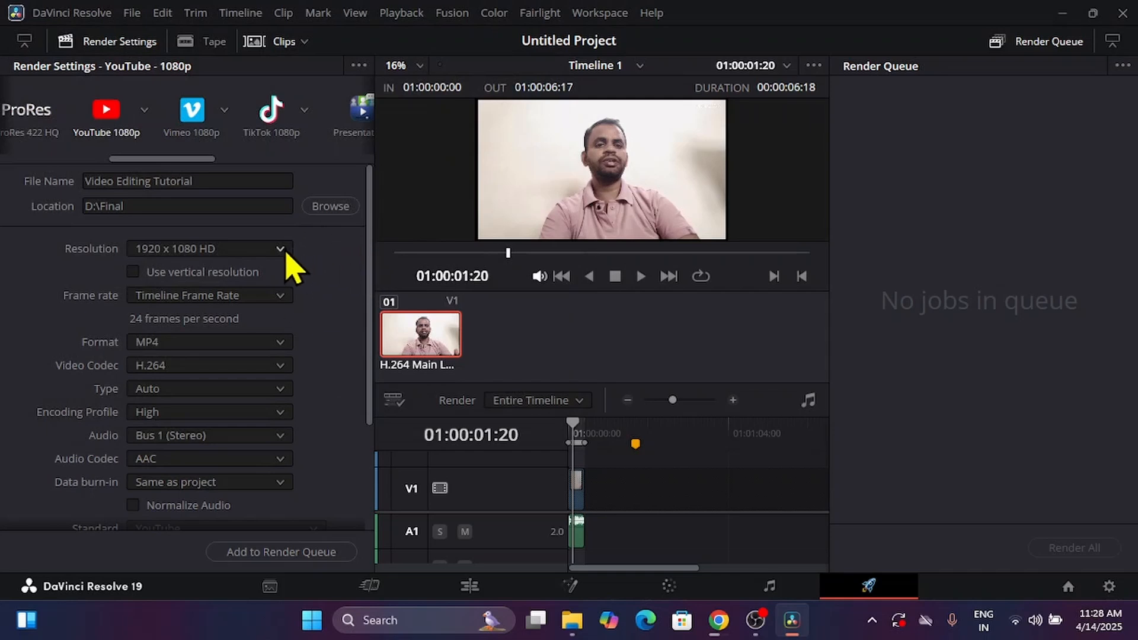
# - Set the render resolution to 3840 x 2160 Ultra HD
pyautogui.click(279, 251)
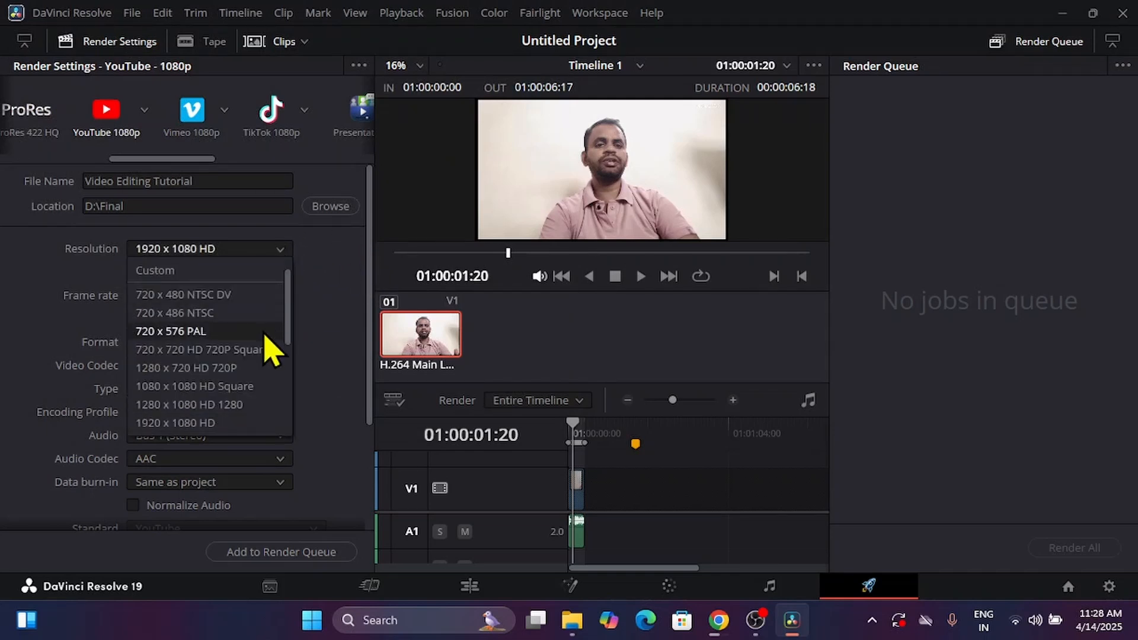
pyautogui.scroll(-3, 267, 344)
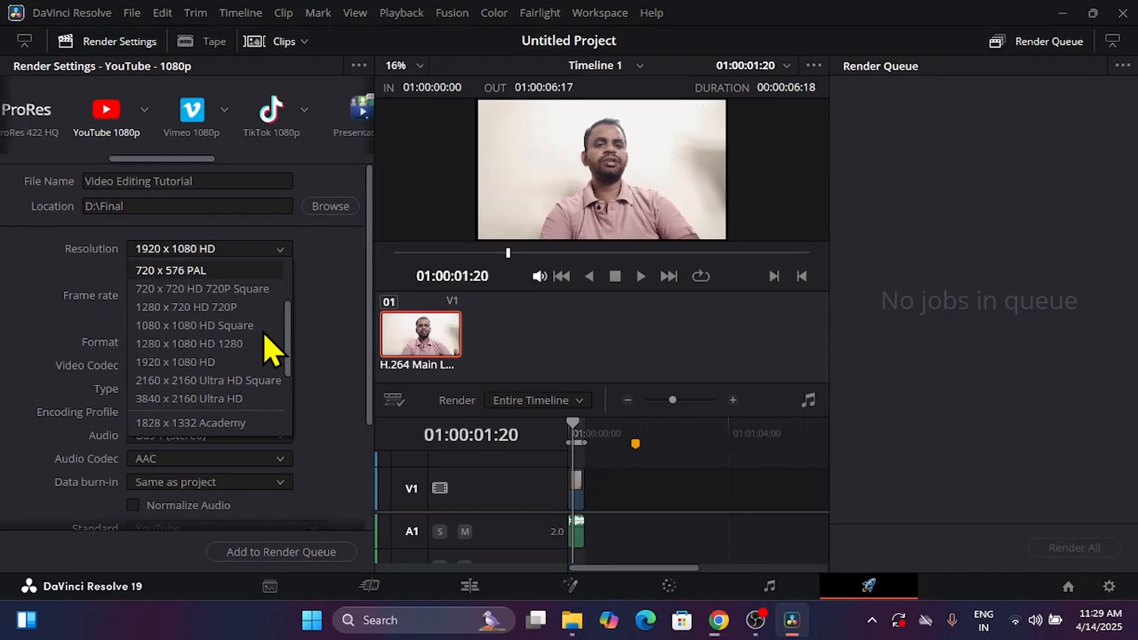
pyautogui.click(195, 400)
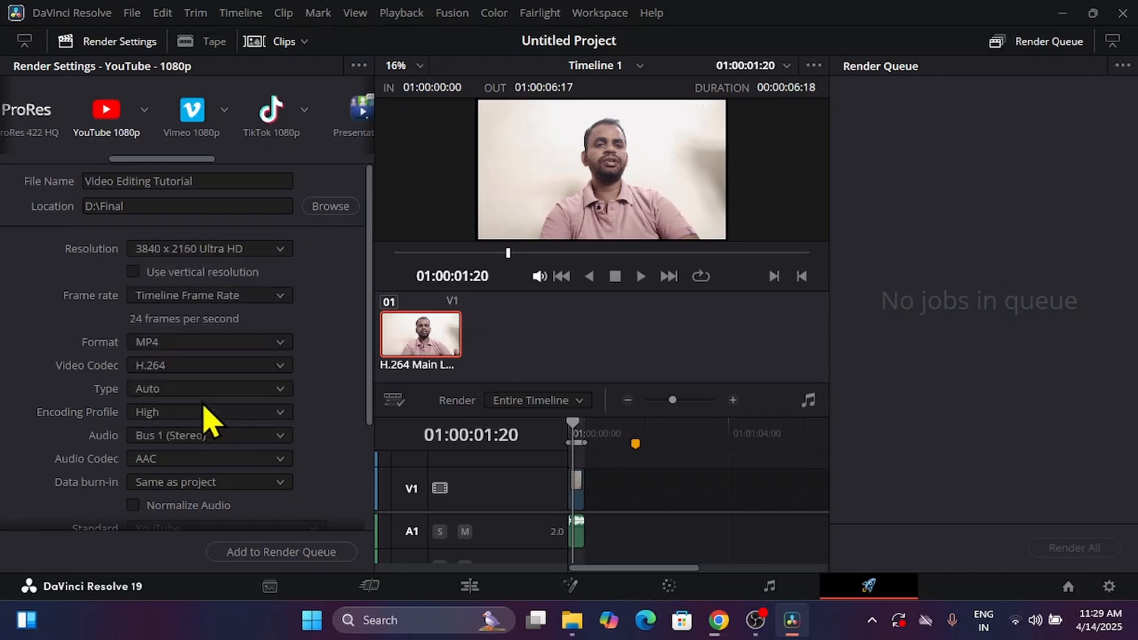
# - Set the render resolution to 1280 x 1080 HD 1280
pyautogui.click(281, 252)
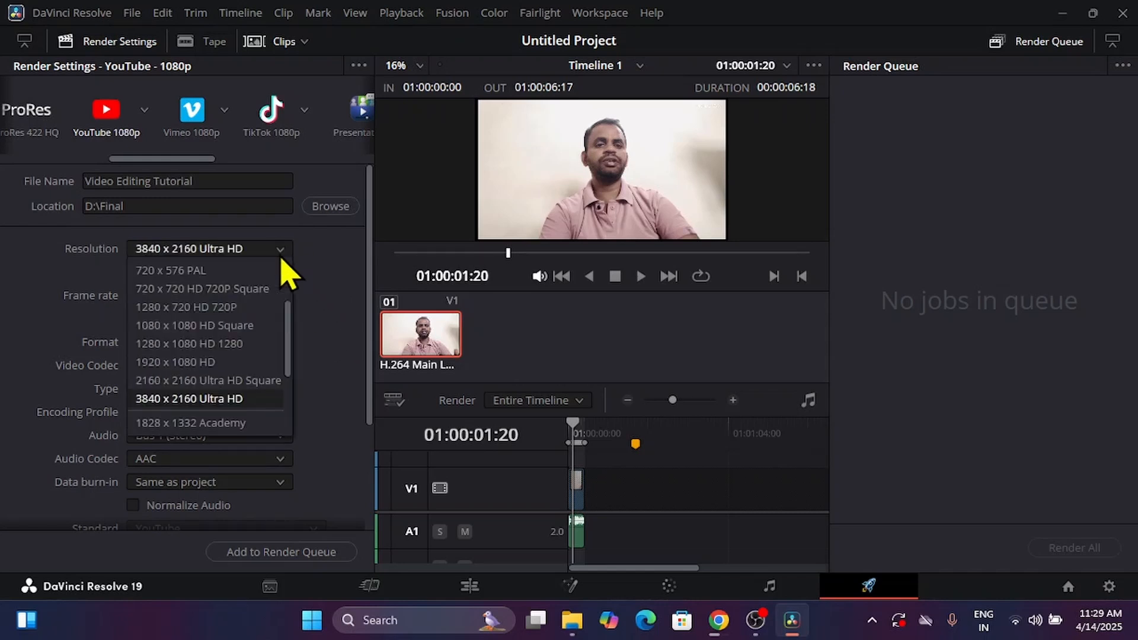
pyautogui.click(257, 349)
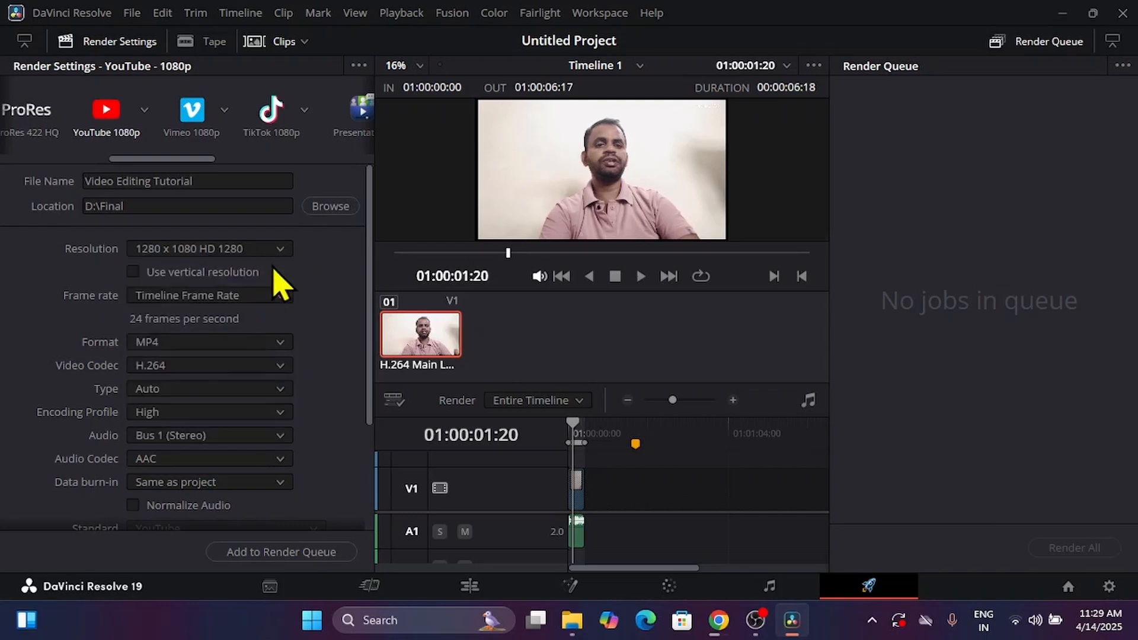
pyautogui.scroll(-1, 329, 325)
pyautogui.scroll(-1, 332, 325)
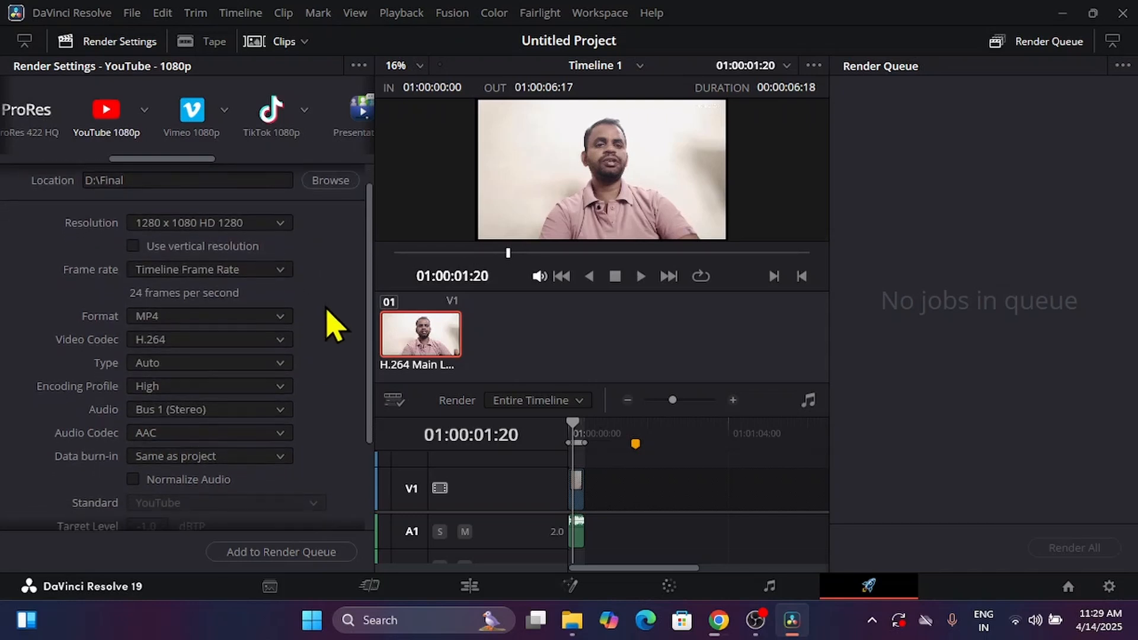
# - Turn vertical resolution on and off again, and view the available frame rates without choosing another one
pyautogui.click(133, 246)
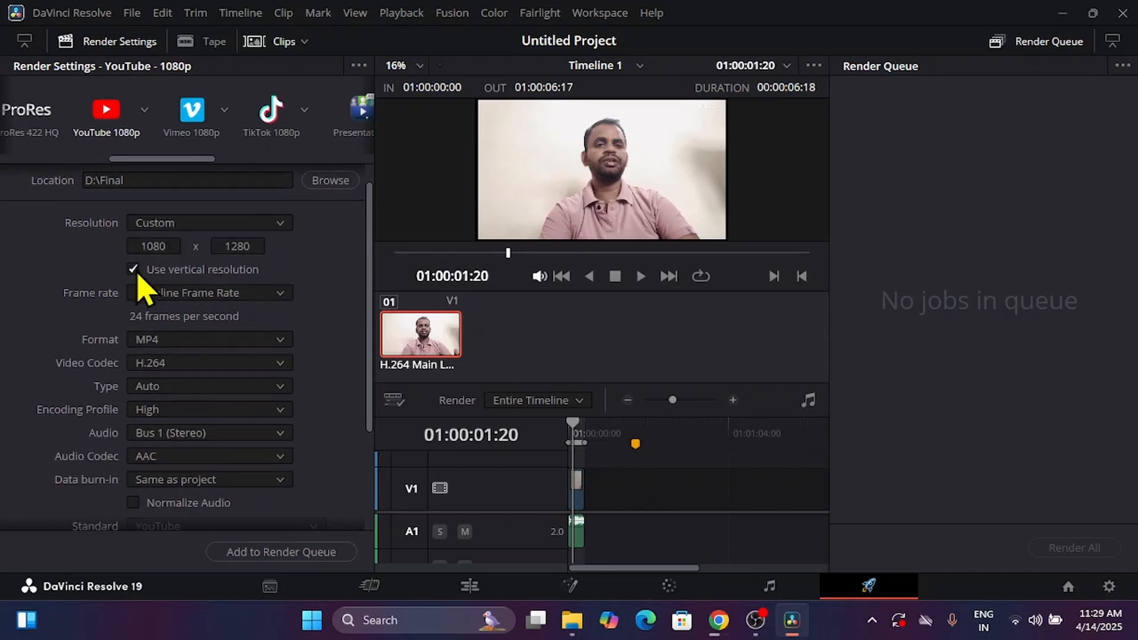
pyautogui.click(135, 271)
pyautogui.click(137, 273)
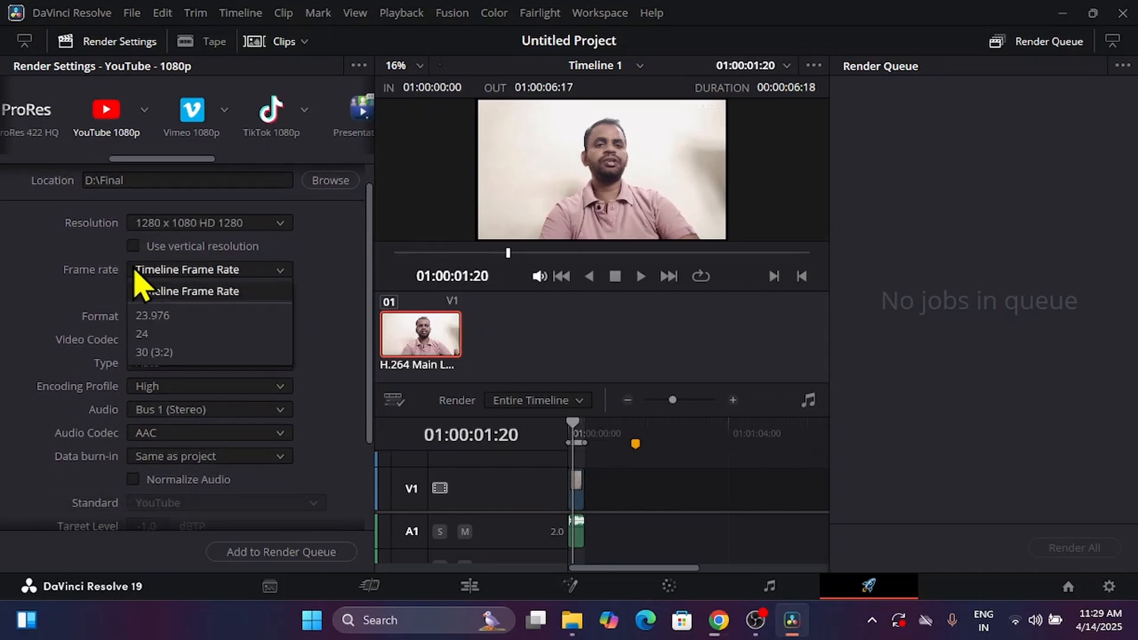
pyautogui.click(335, 288)
# - Check the render format options and set the video codec to H.265
pyautogui.scroll(-3, 335, 289)
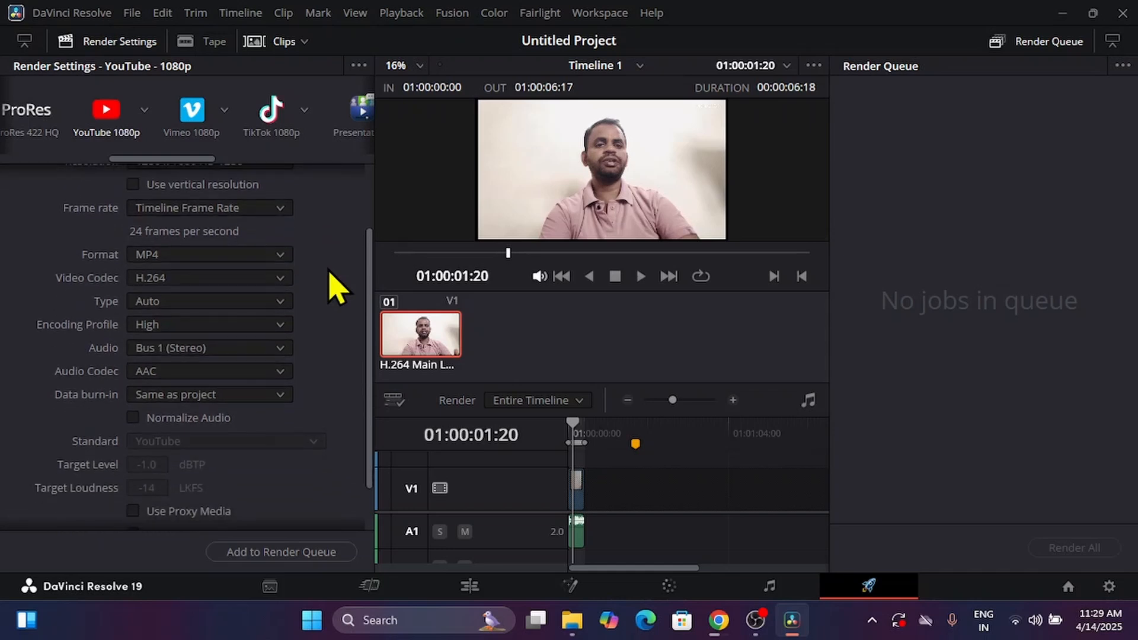
pyautogui.click(272, 256)
pyautogui.click(272, 256)
pyautogui.click(283, 278)
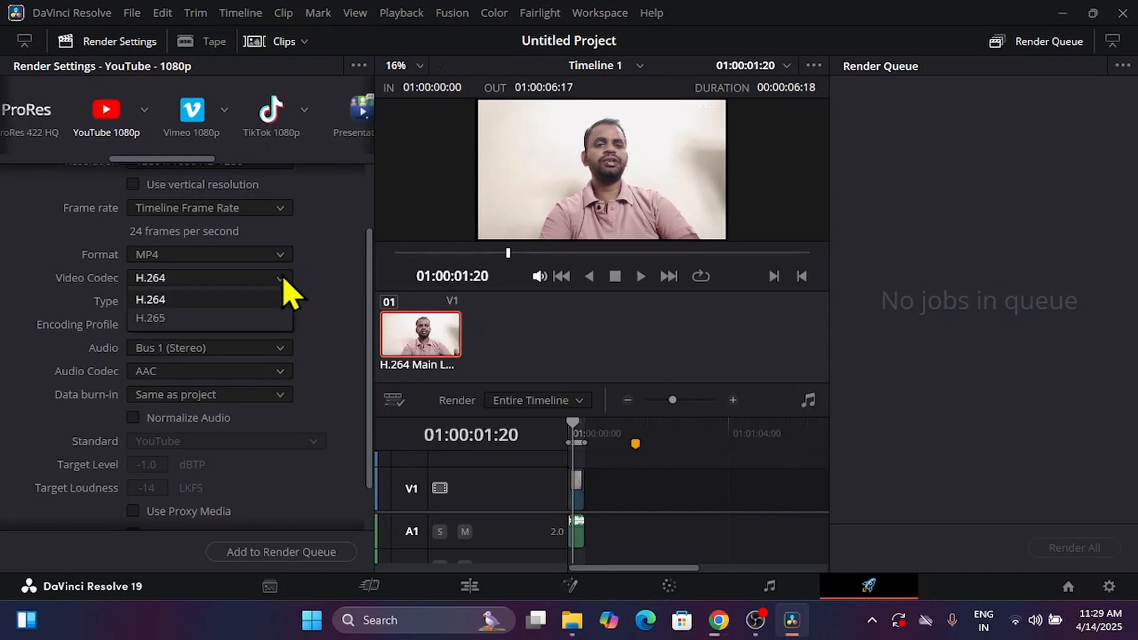
pyautogui.click(243, 318)
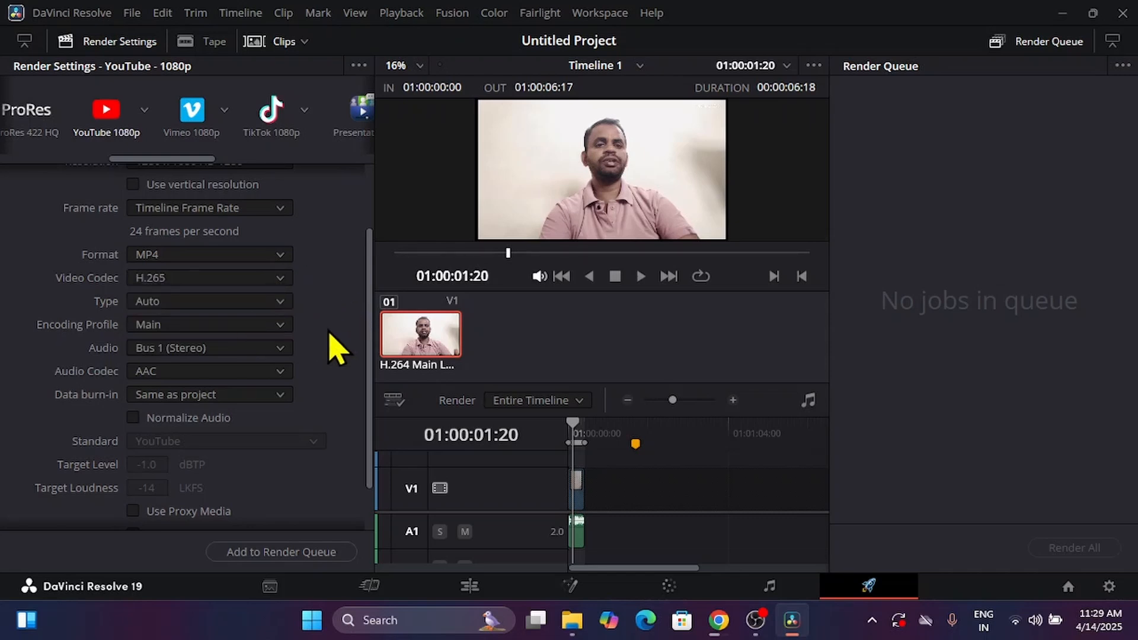
pyautogui.scroll(-2, 336, 350)
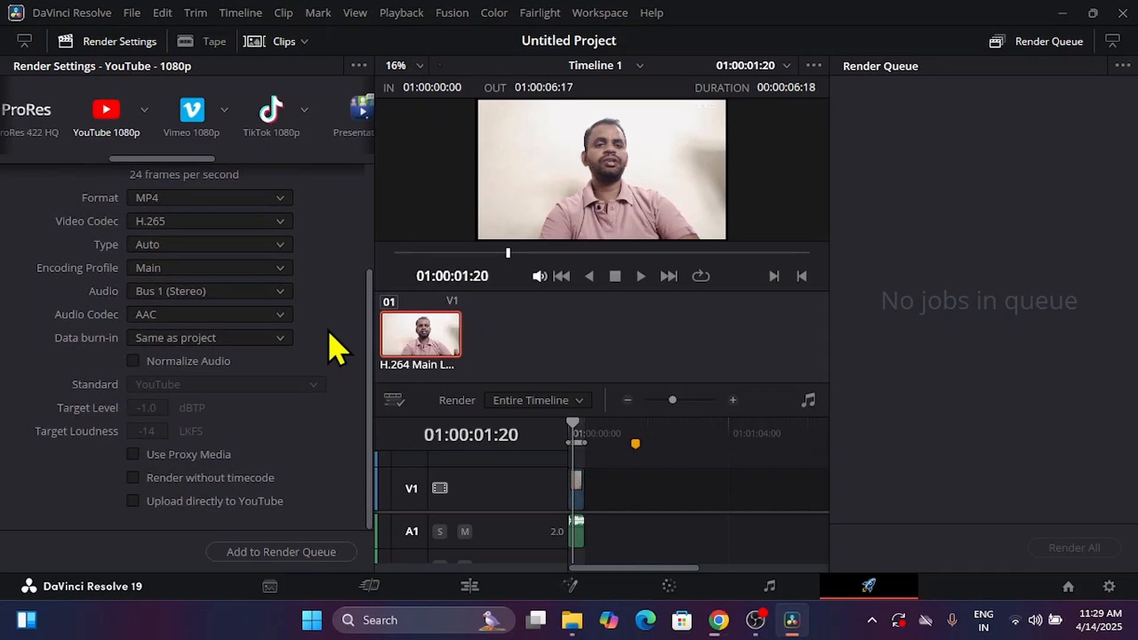
# - Save the current render settings as a new preset named "Best Setting"
pyautogui.scroll(5, 336, 349)
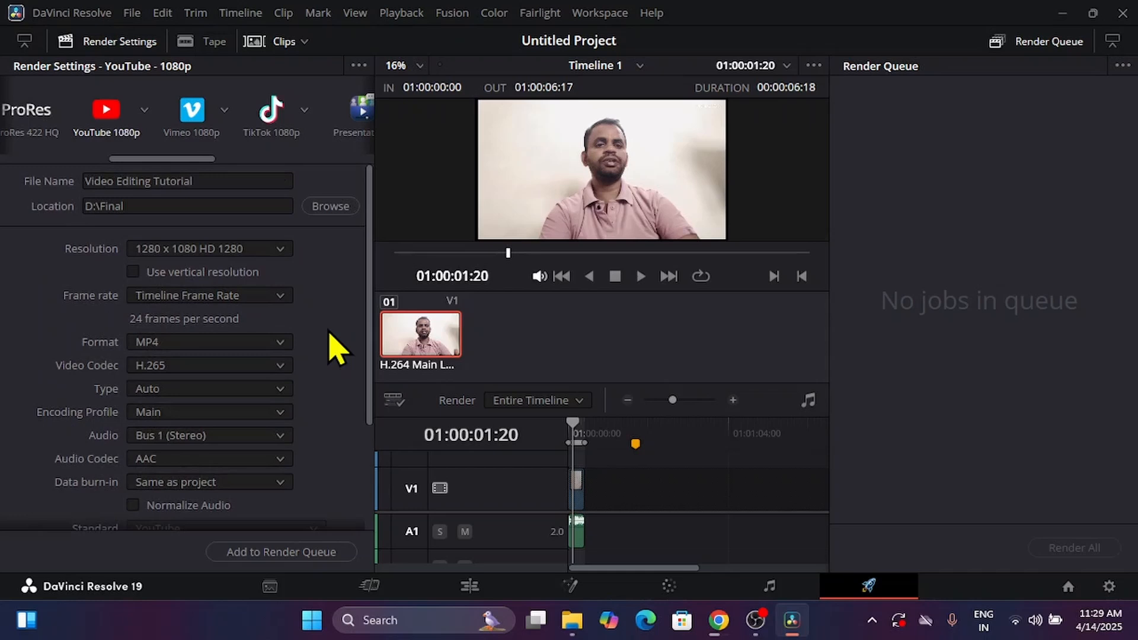
pyautogui.hscroll(-5, 132, 114)
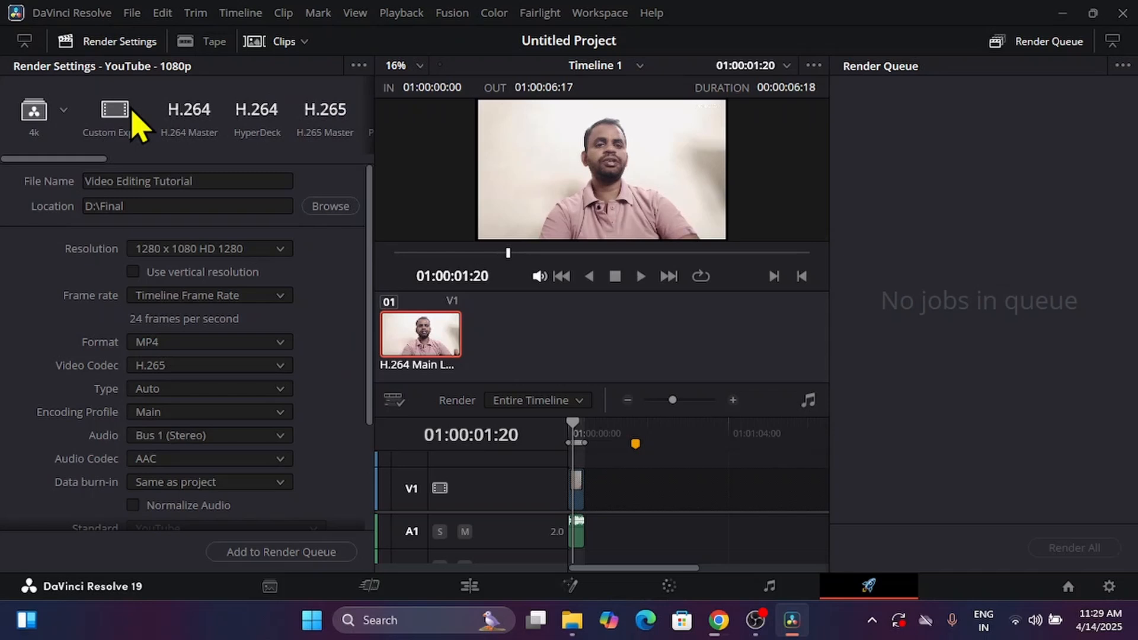
pyautogui.scroll(-5, 140, 318)
pyautogui.scroll(3, 139, 318)
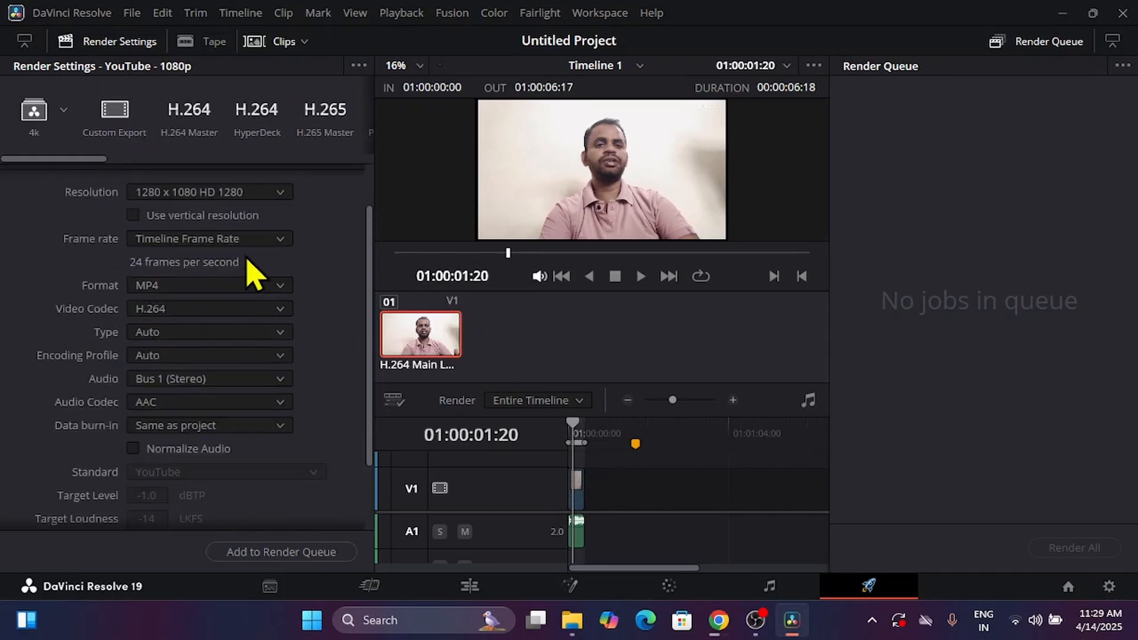
pyautogui.click(359, 65)
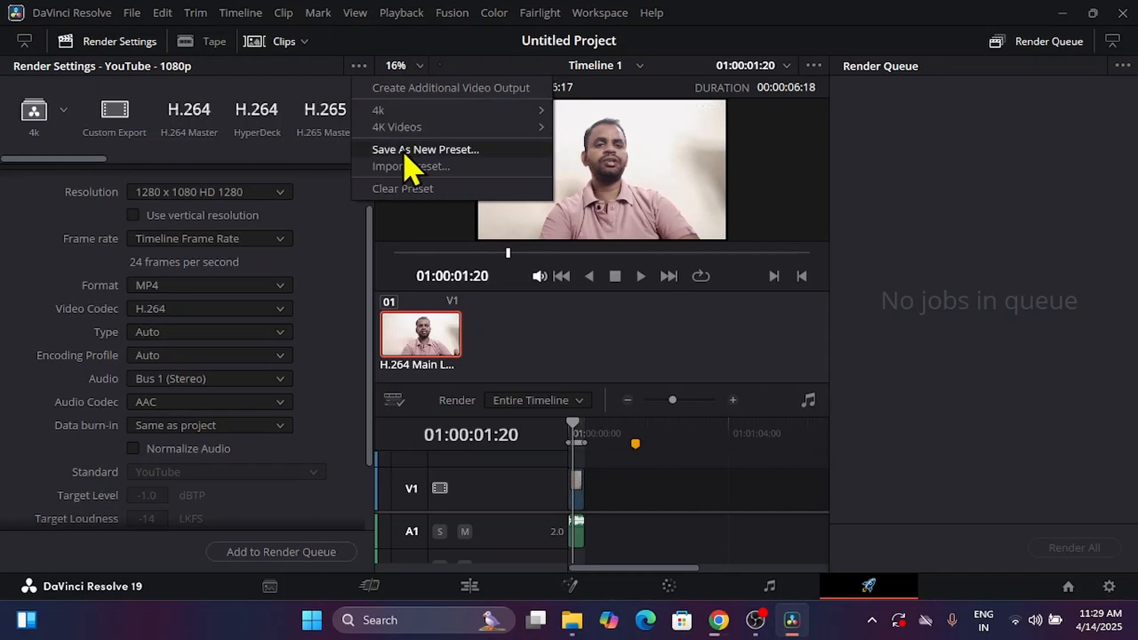
pyautogui.click(472, 152)
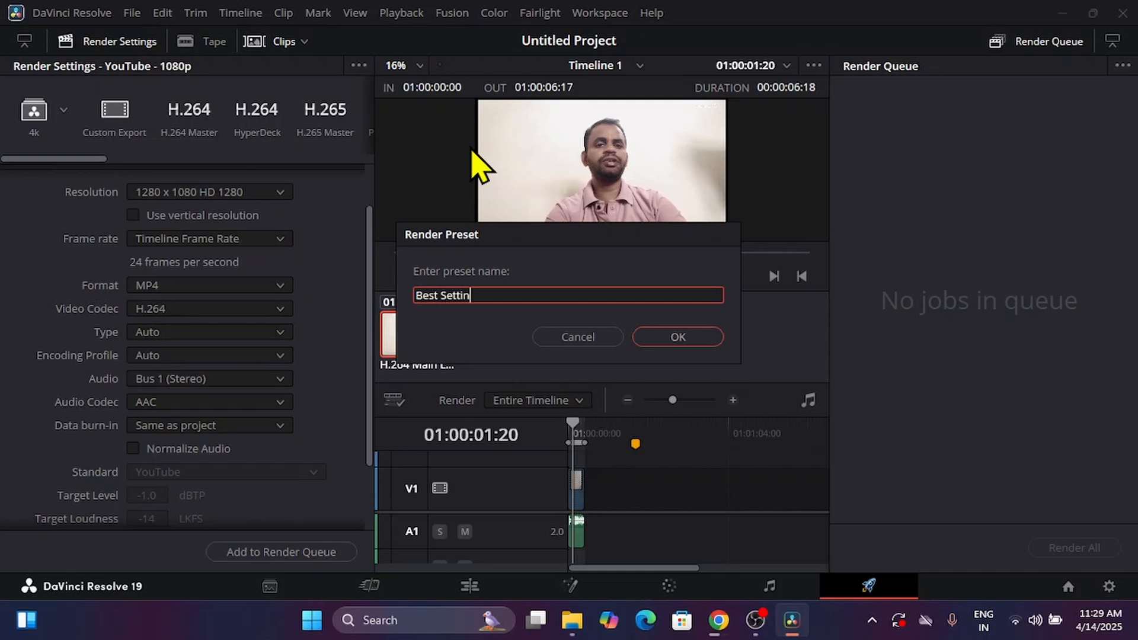
pyautogui.click(705, 338)
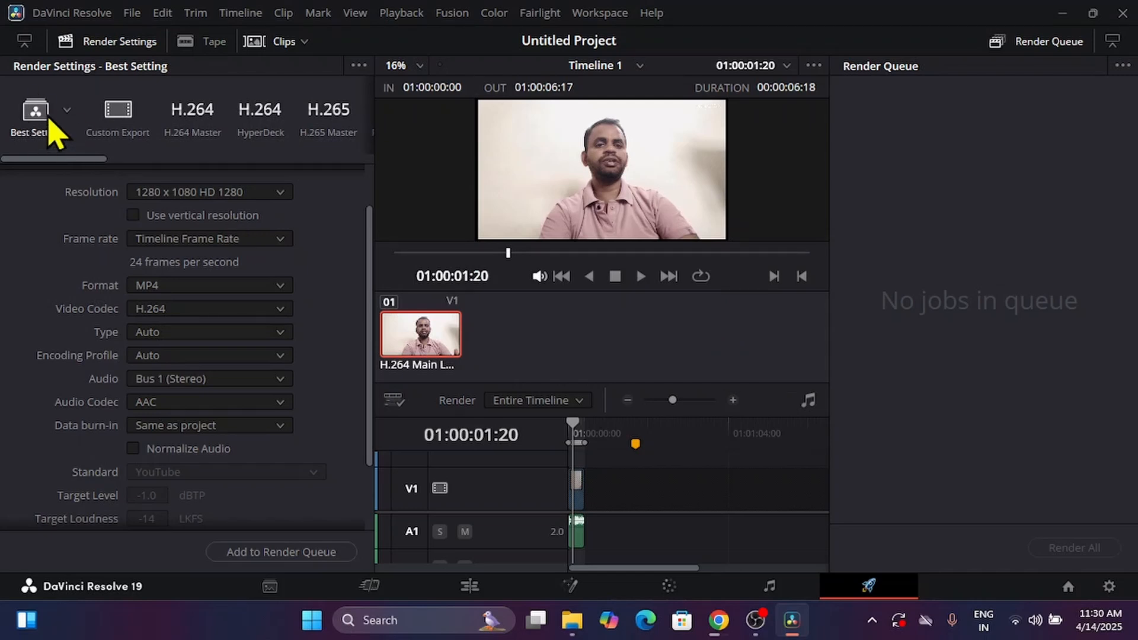
# - Load the Best Setting preset and add the timeline to the render queue
pyautogui.scroll(-2, 249, 363)
pyautogui.scroll(4, 249, 368)
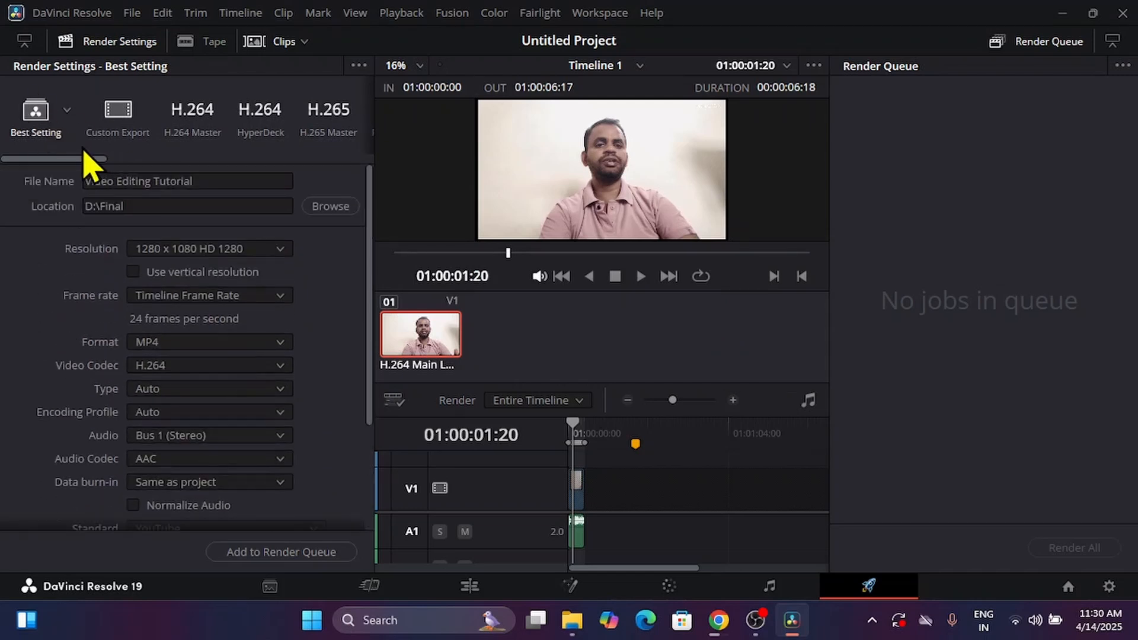
pyautogui.click(45, 128)
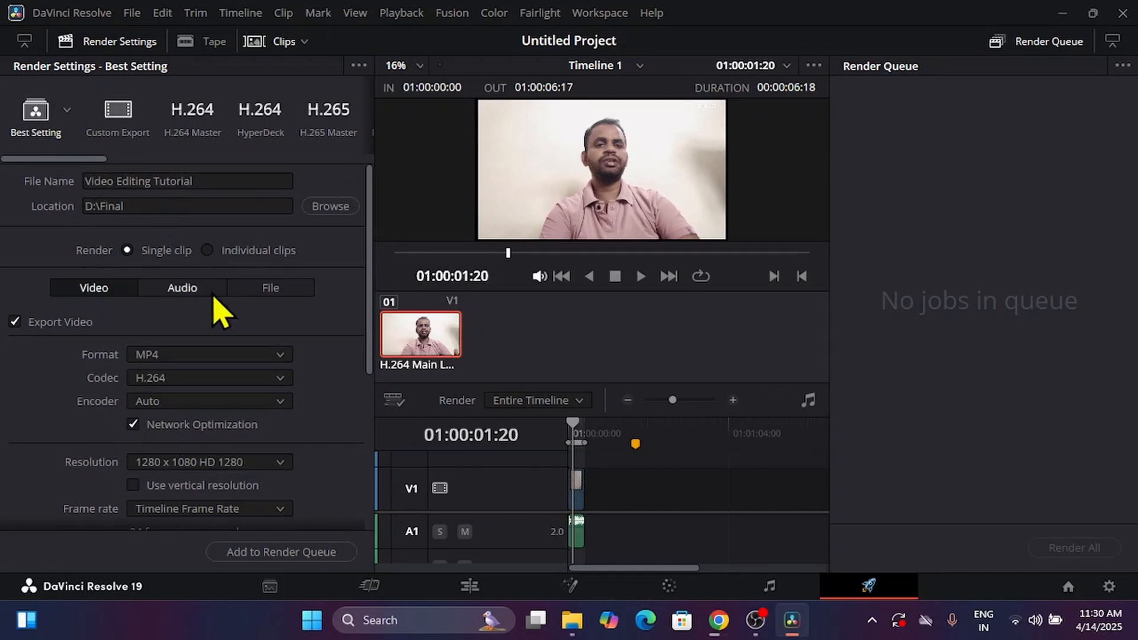
pyautogui.scroll(-5, 219, 308)
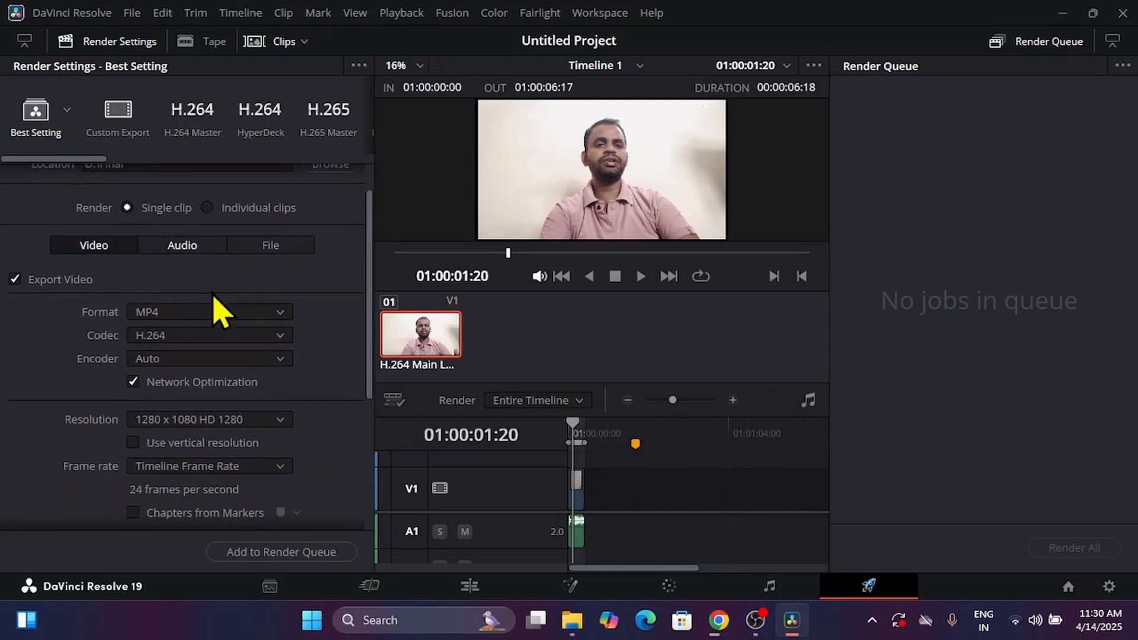
pyautogui.click(290, 557)
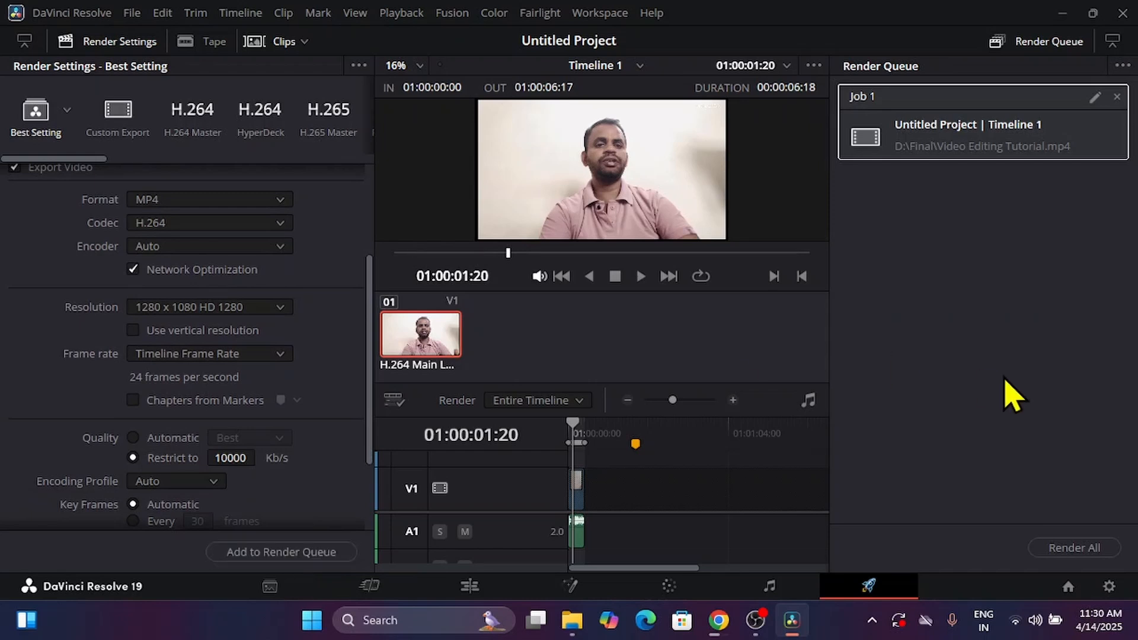
# - Render the queued job, replacing the existing file of the same name
pyautogui.click(1082, 547)
pyautogui.click(1074, 548)
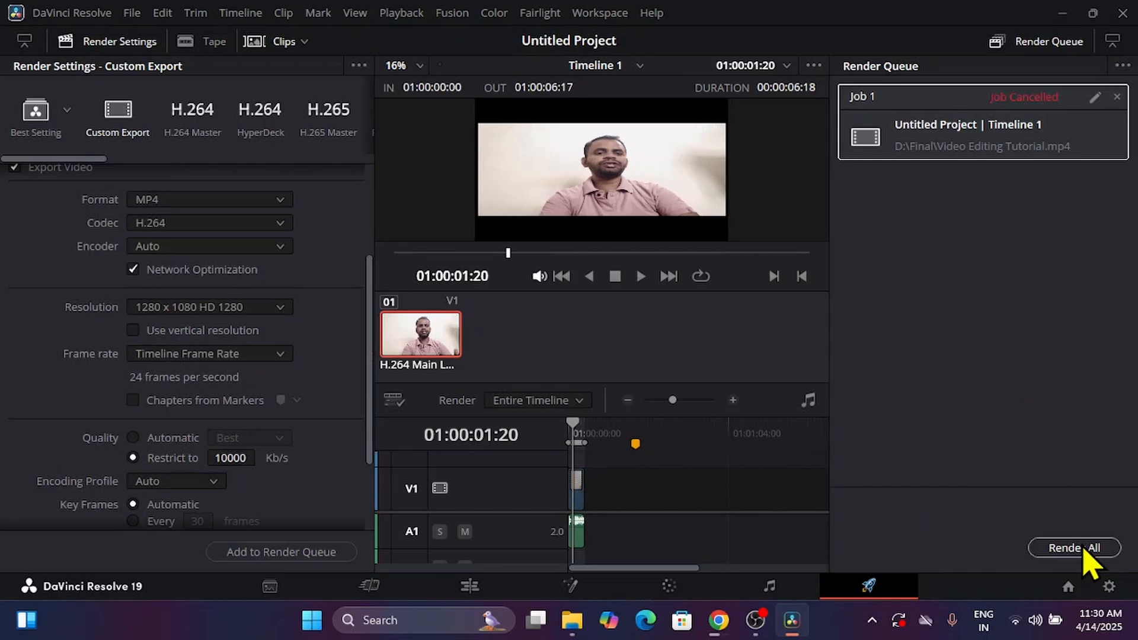
pyautogui.click(1085, 549)
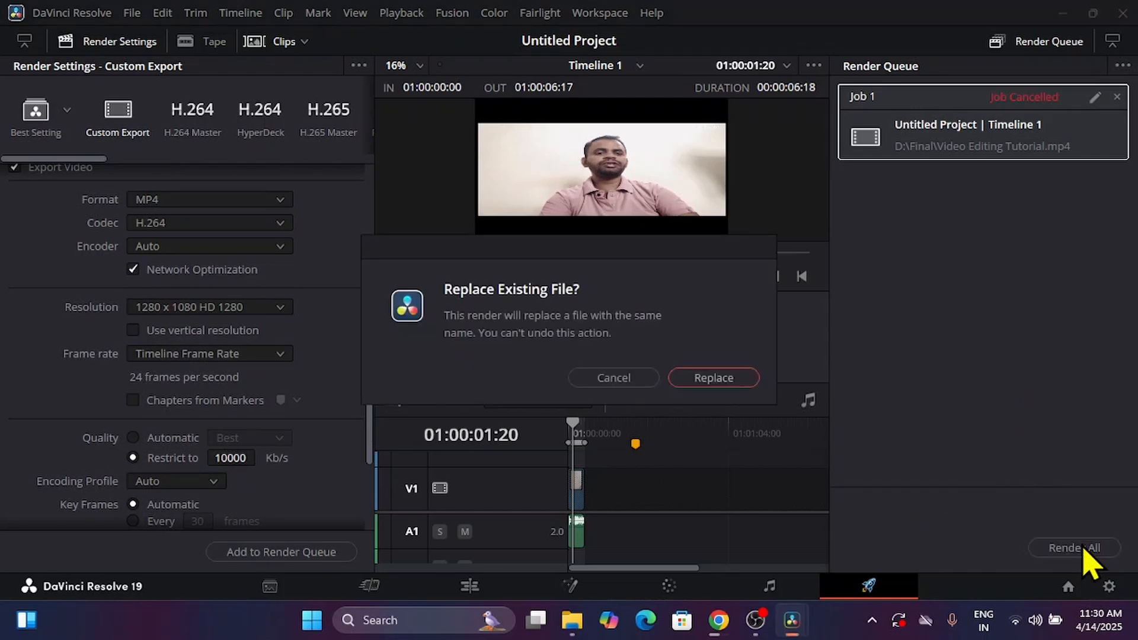
pyautogui.click(735, 379)
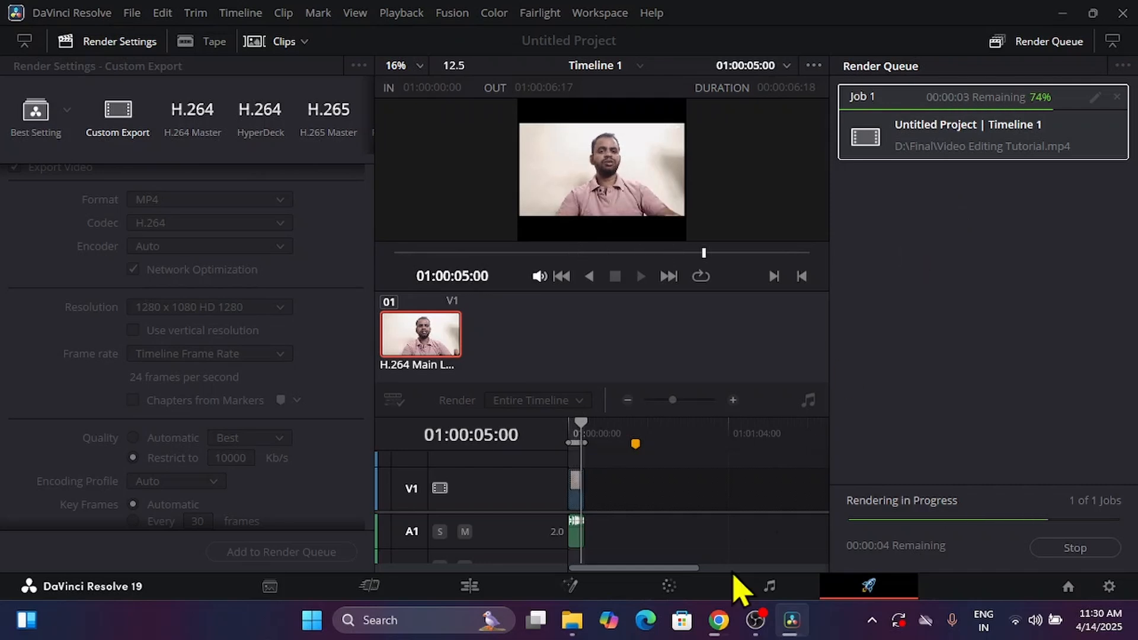
pyautogui.click(718, 620)
pyautogui.hotkey('alt', 'Tab')
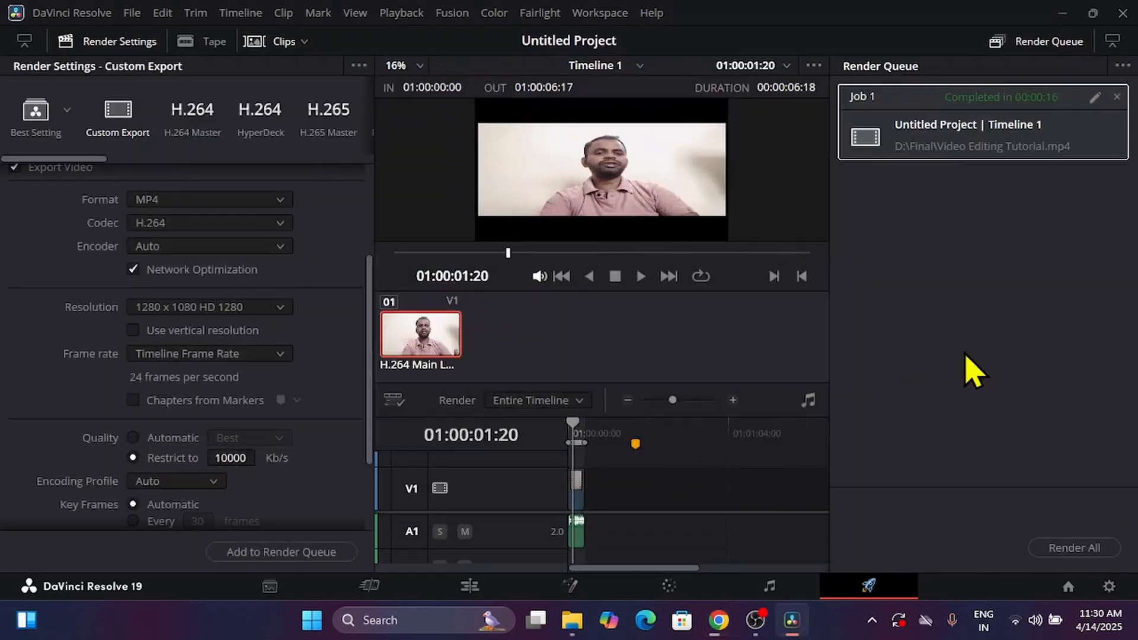
# - Return to the Edit page and select the audio part of sample2.mov to show its Inspector settings
pyautogui.click(467, 587)
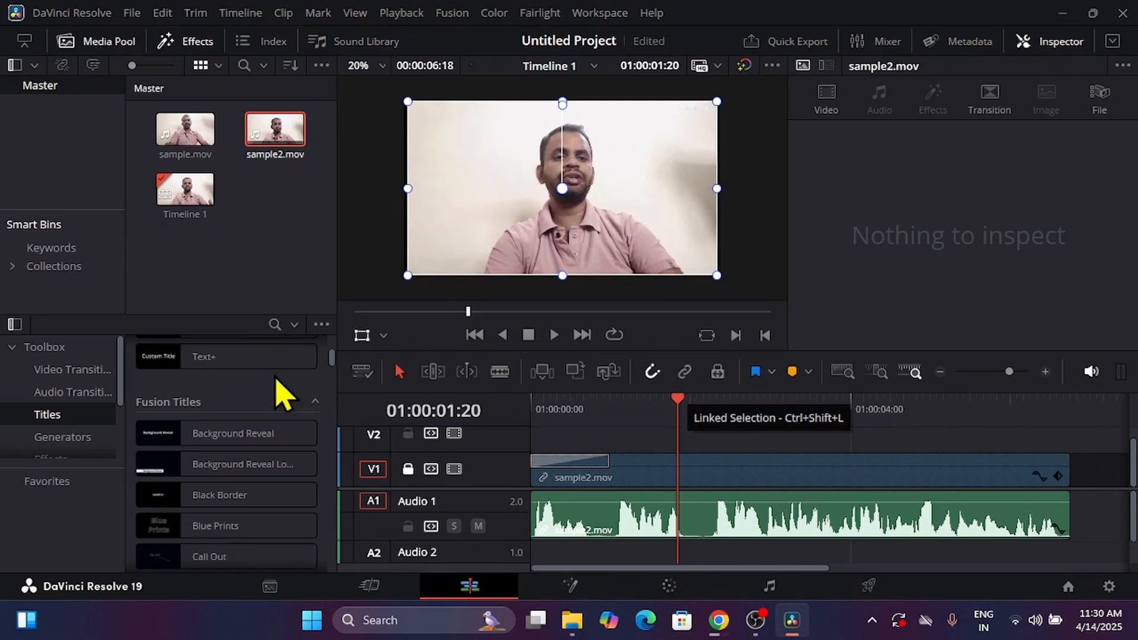
pyautogui.click(247, 257)
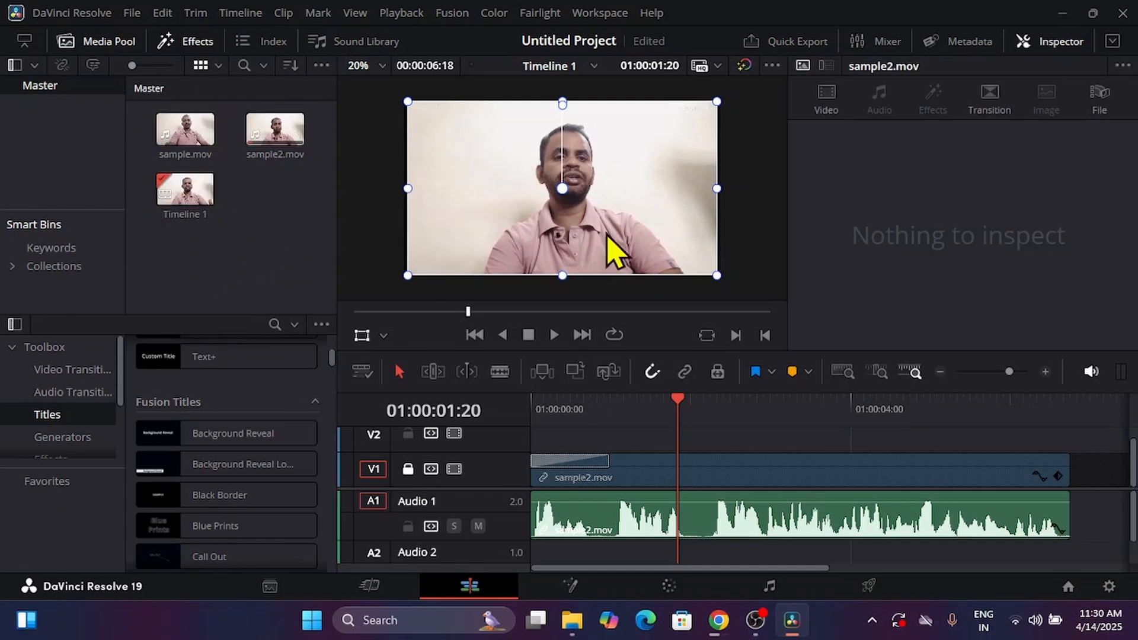
pyautogui.click(1047, 45)
pyautogui.click(1047, 45)
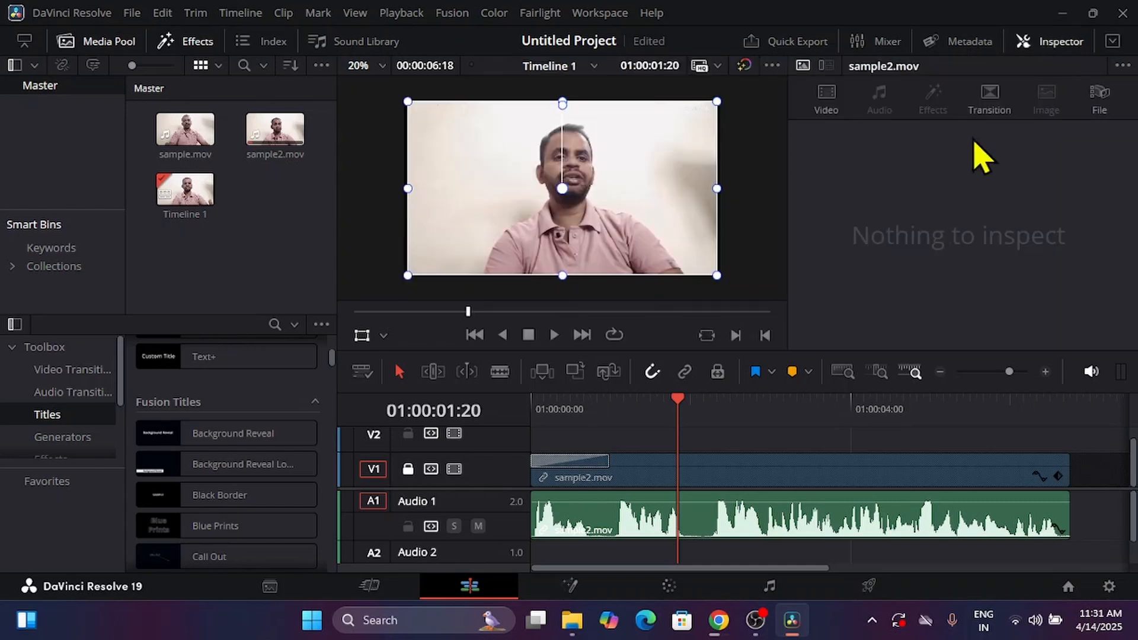
pyautogui.click(725, 530)
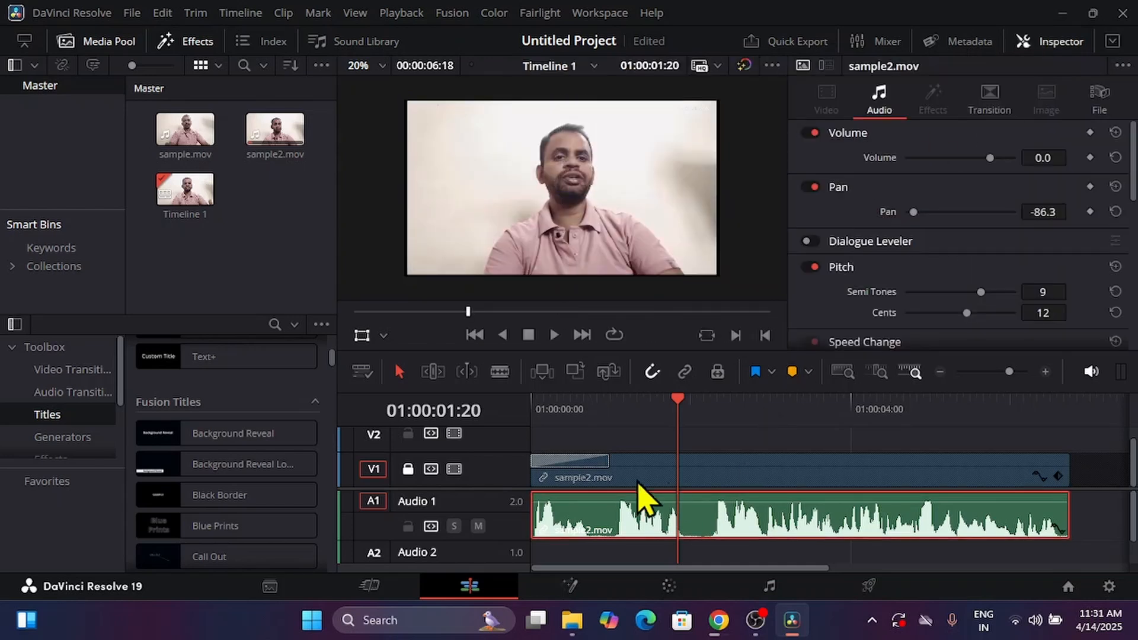
# - Unlock video track V1 and delete the sample2.mov clip with its audio from the timeline
pyautogui.click(409, 469)
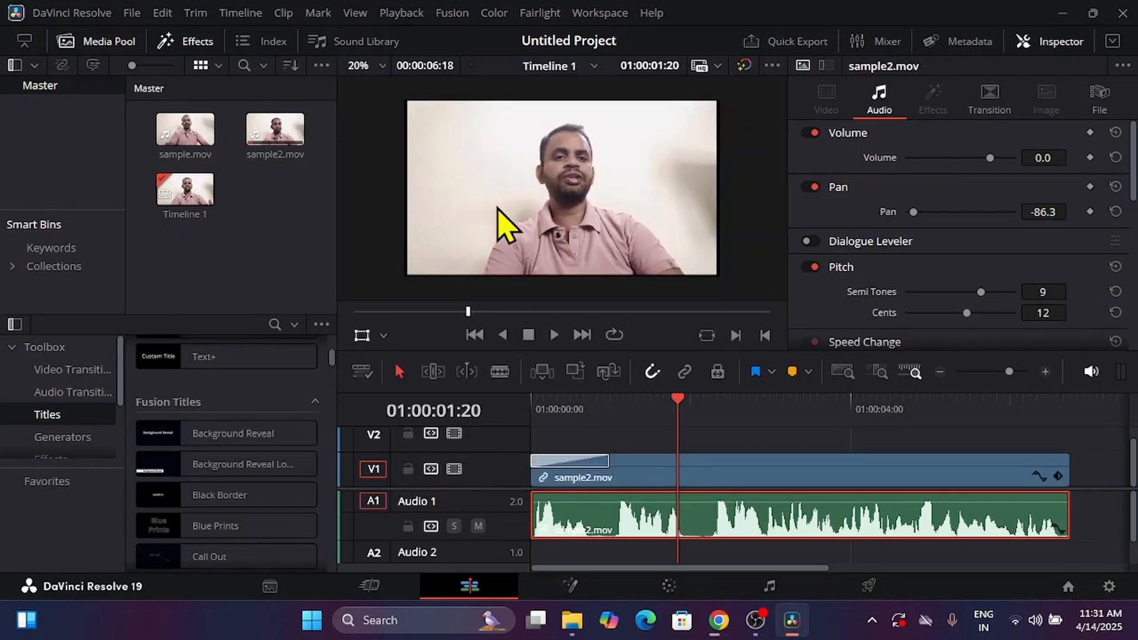
pyautogui.click(617, 525)
pyautogui.press('Delete')
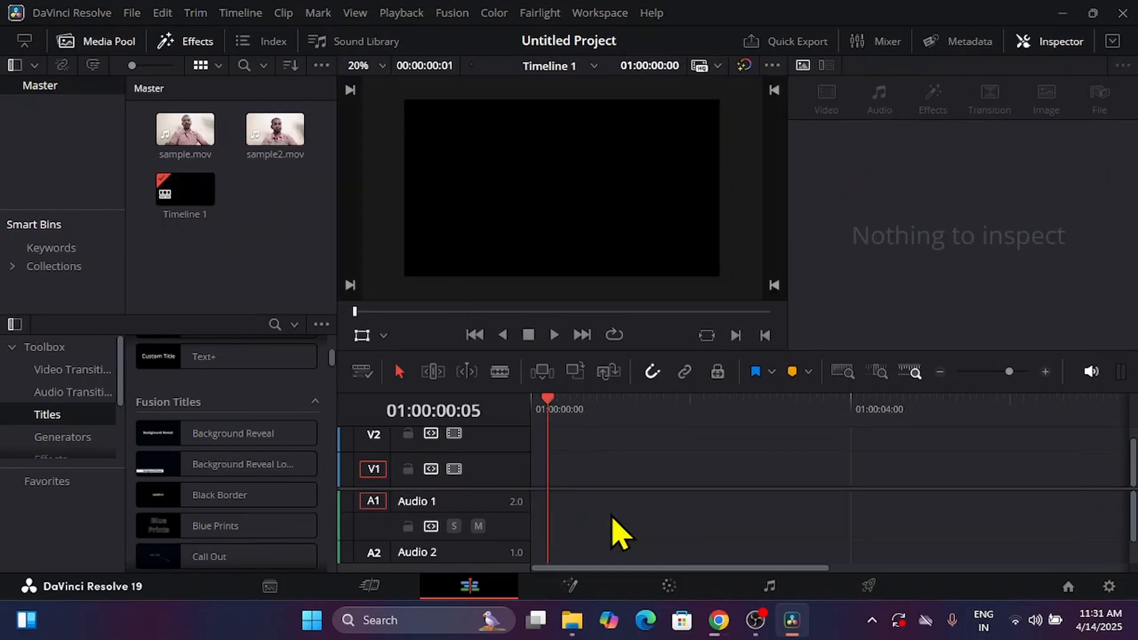
# - Add sample.mov to the emptied timeline, select its audio, and return the playhead to the start
pyautogui.moveTo(178, 140); pyautogui.dragTo(513, 175)
pyautogui.click(750, 486)
pyautogui.click(597, 520)
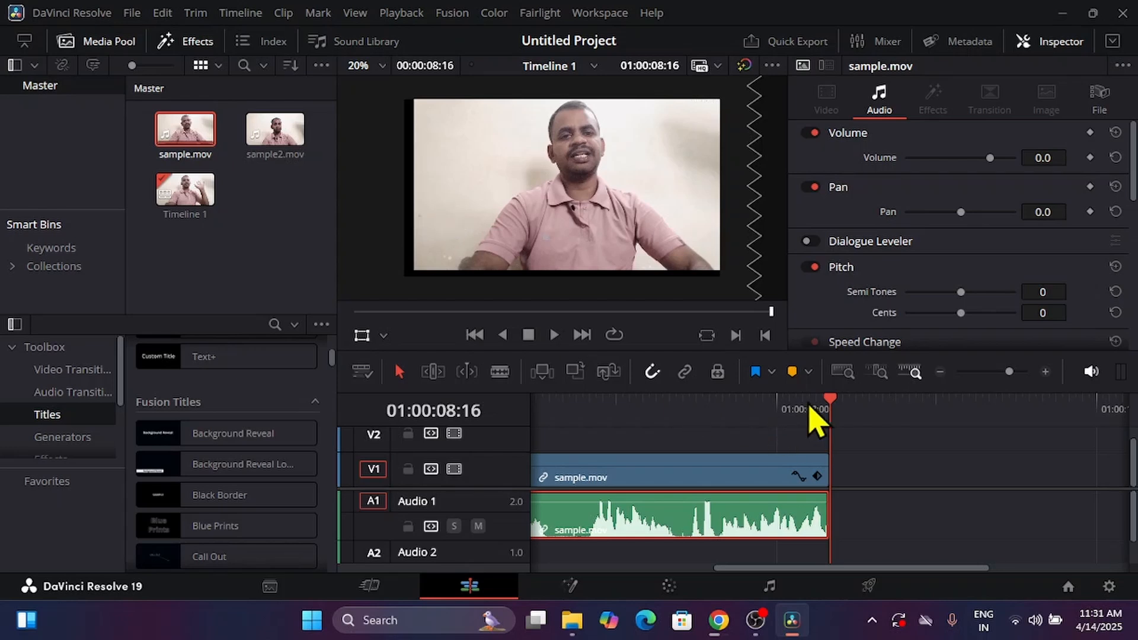
pyautogui.press('Home')
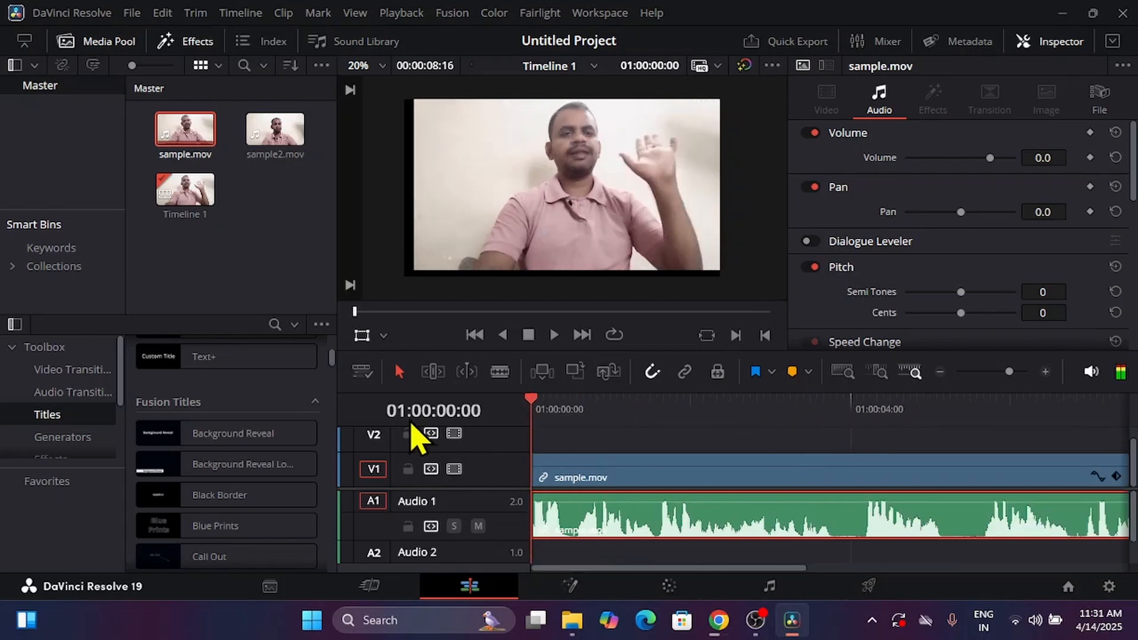
# - Turn on the display of stacked timelines in the timeline view options
pyautogui.click(941, 372)
pyautogui.click(941, 372)
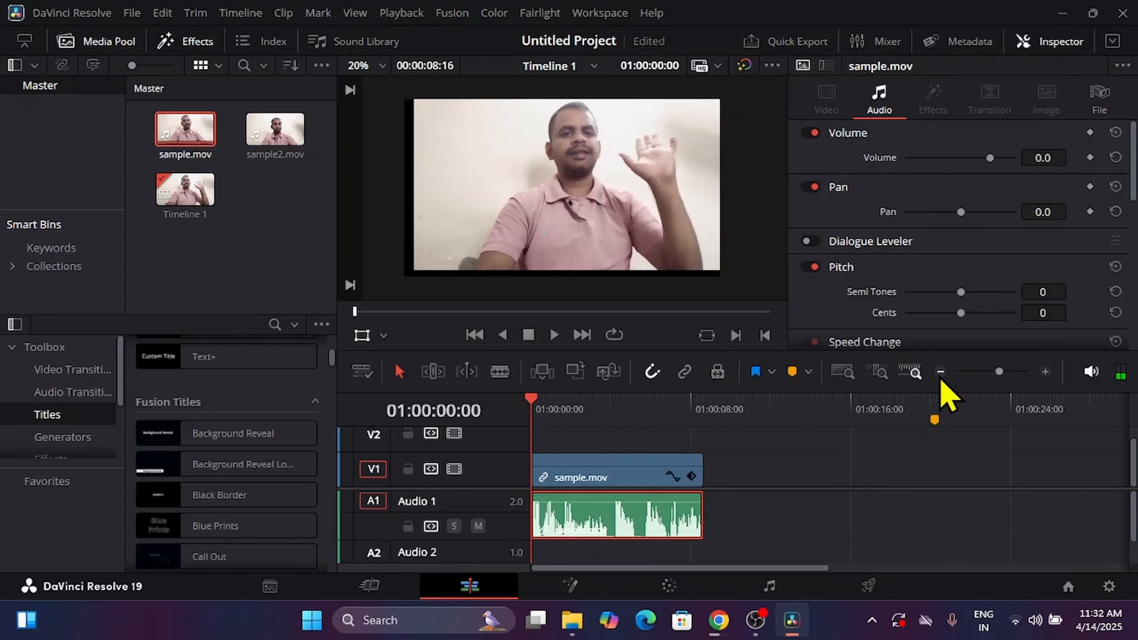
pyautogui.click(1046, 372)
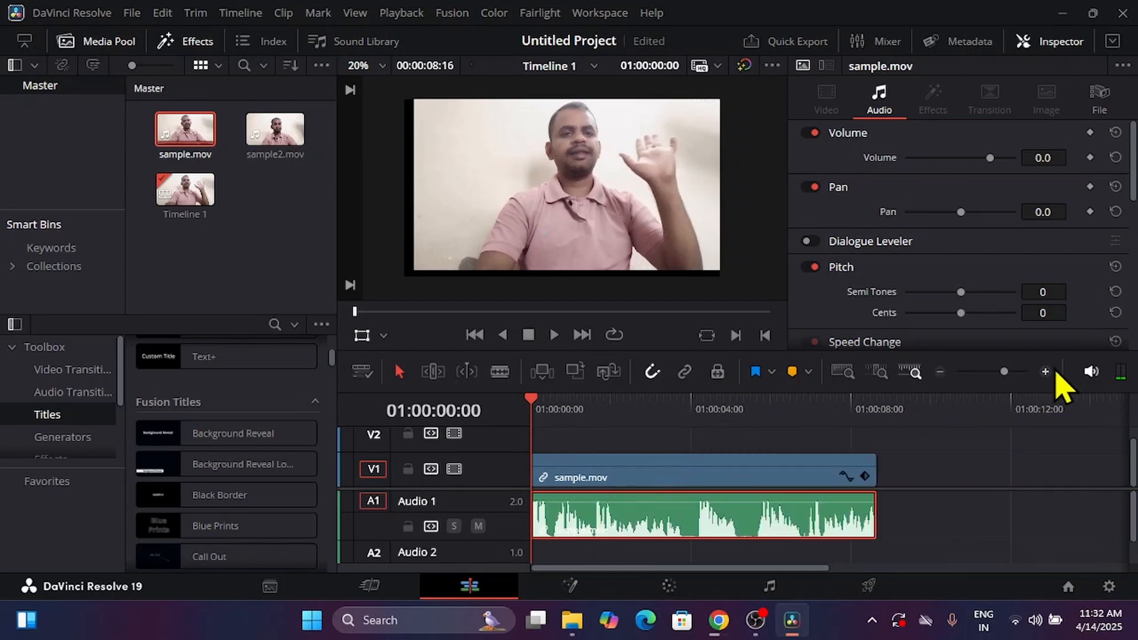
pyautogui.click(363, 372)
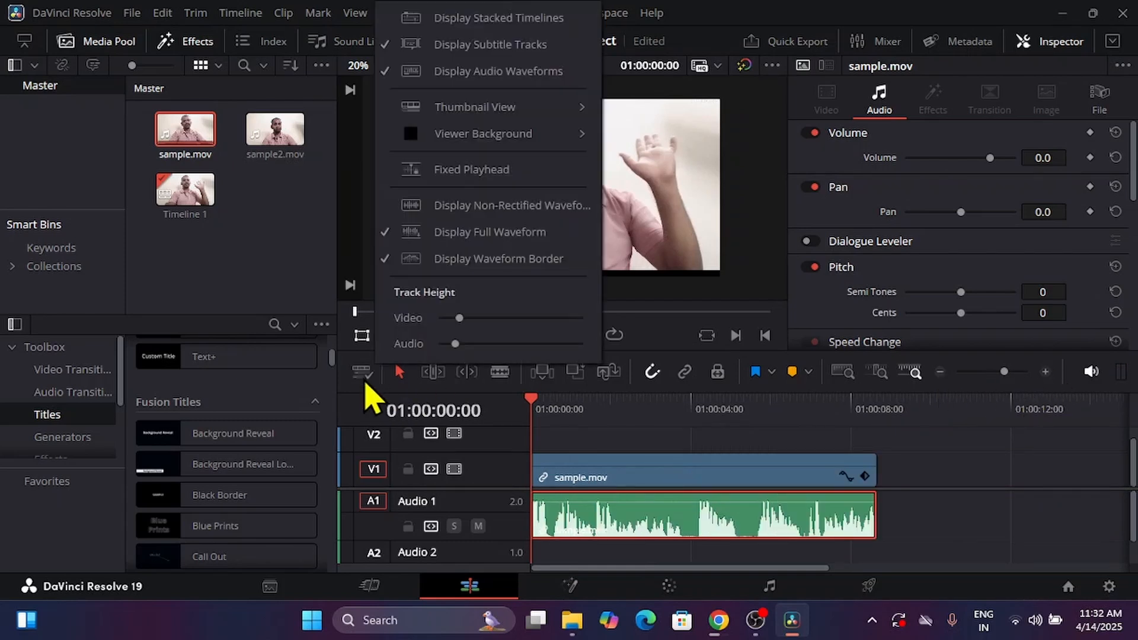
pyautogui.click(500, 19)
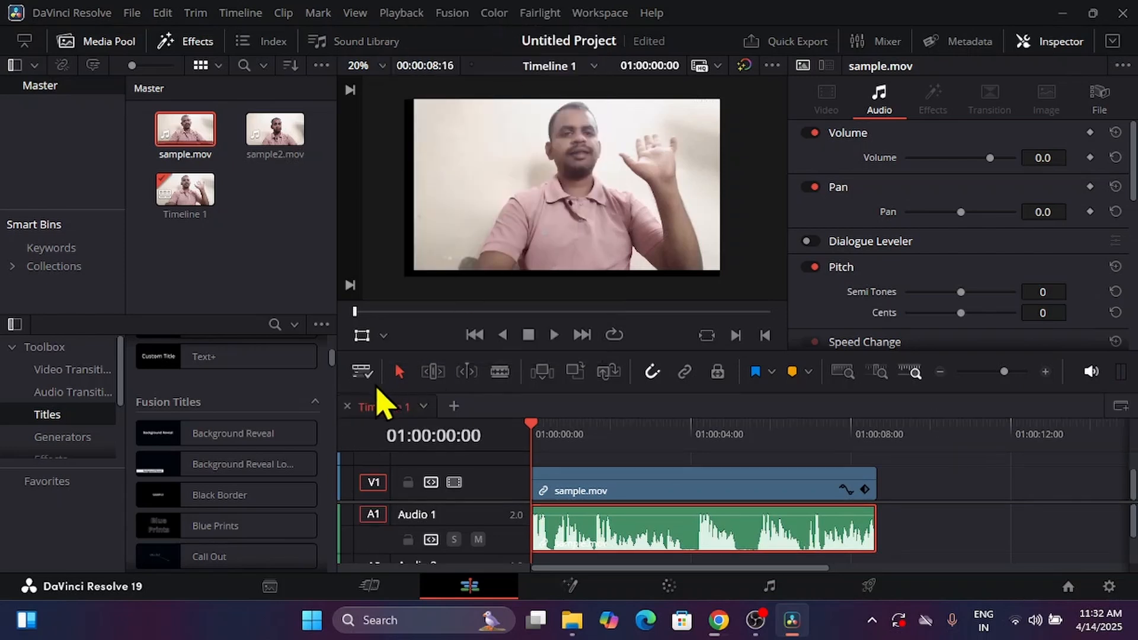
# - Clear the sample.mov clip selection, add a second timeline tab beside Timeline 1, and switch back to Timeline 1
pyautogui.click(680, 498)
pyautogui.click(678, 543)
pyautogui.click(927, 500)
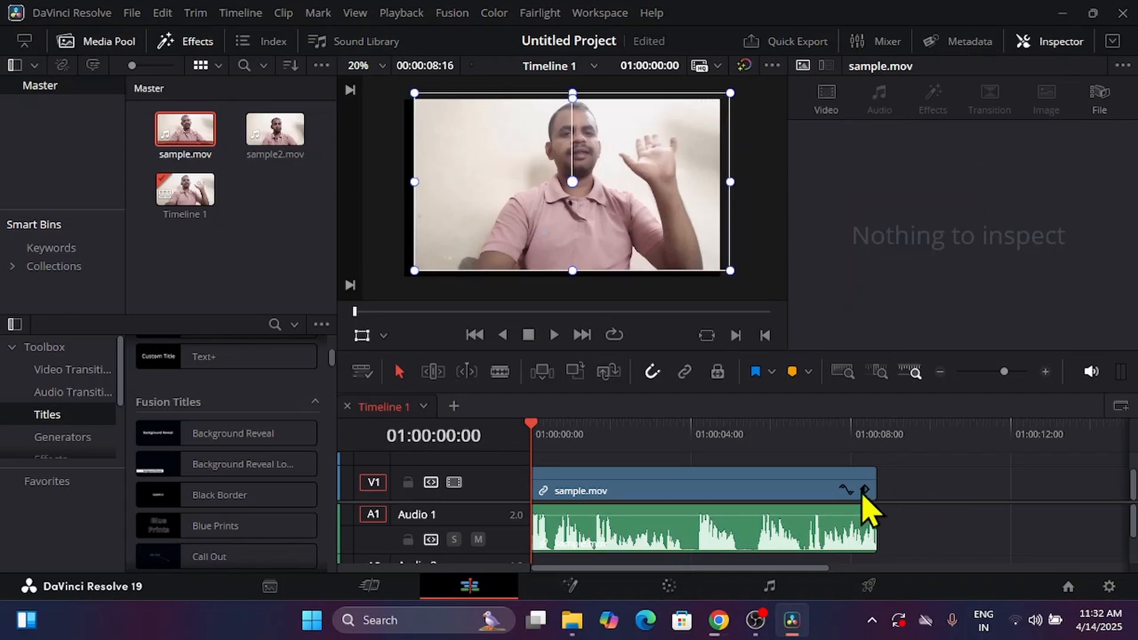
pyautogui.click(455, 407)
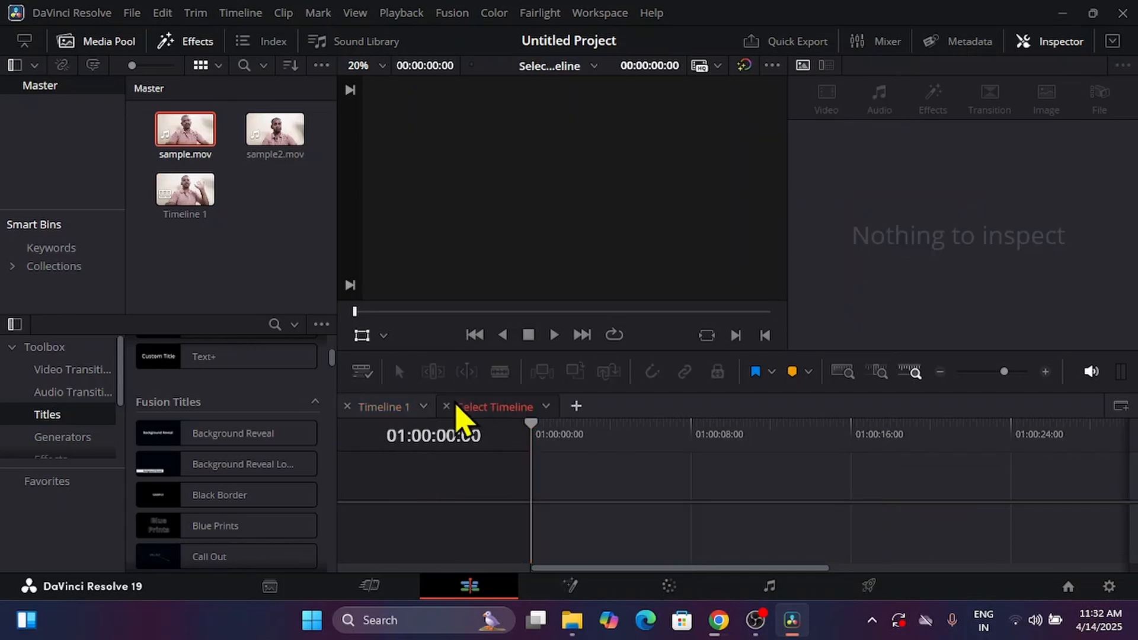
pyautogui.click(399, 407)
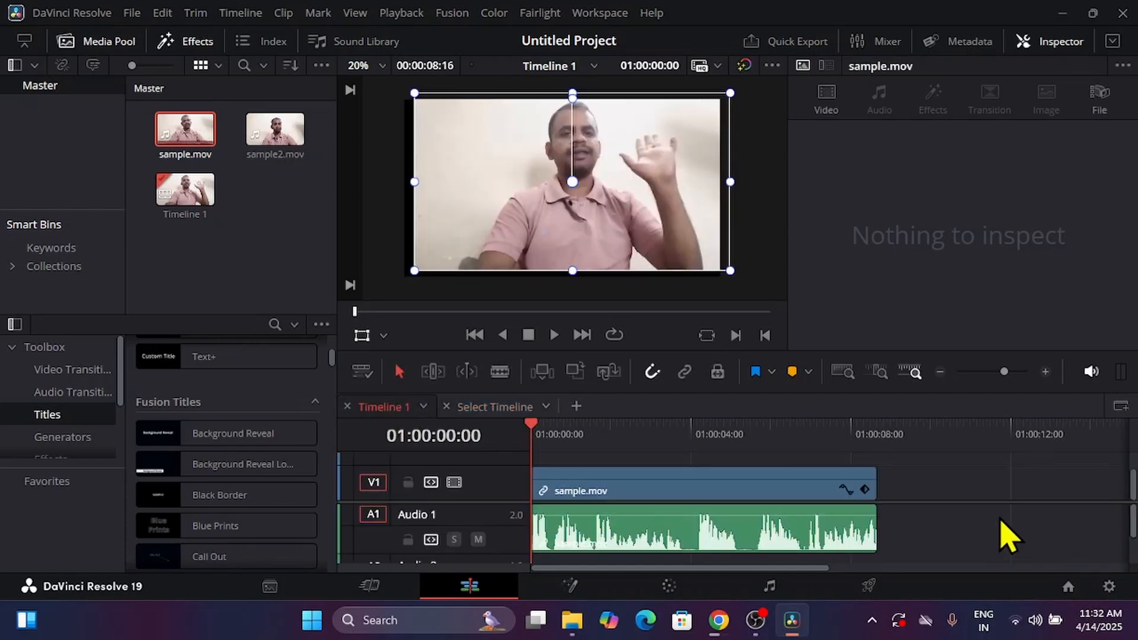
# - Select the sample.mov video clip on track V1, and show the Chrome browser's tabs before returning to DaVinci Resolve
pyautogui.click(792, 500)
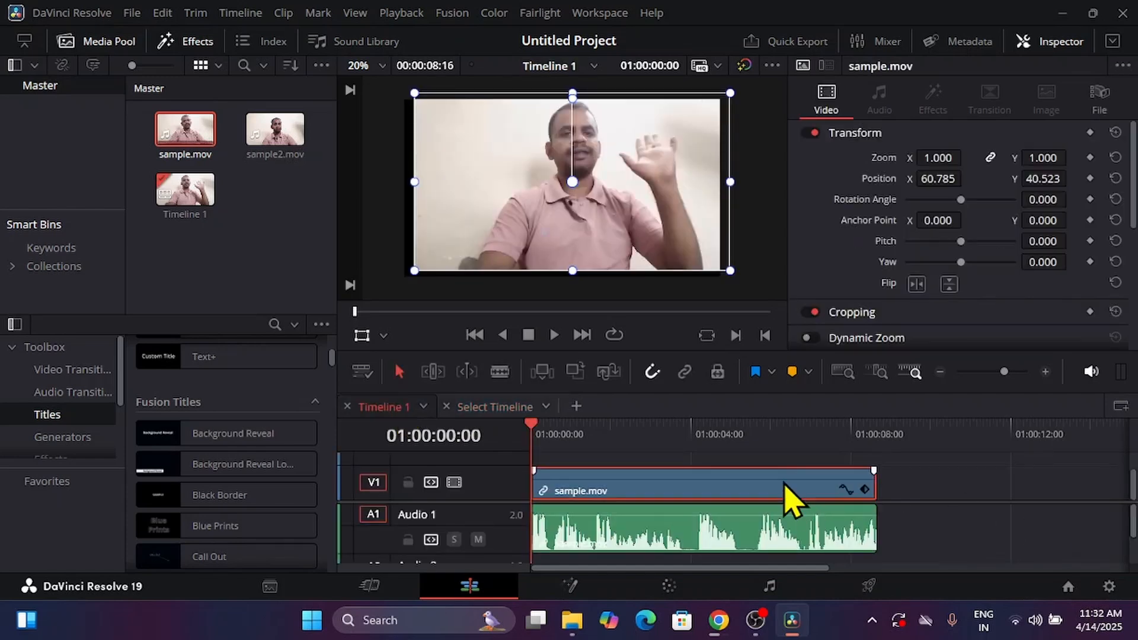
pyautogui.click(719, 616)
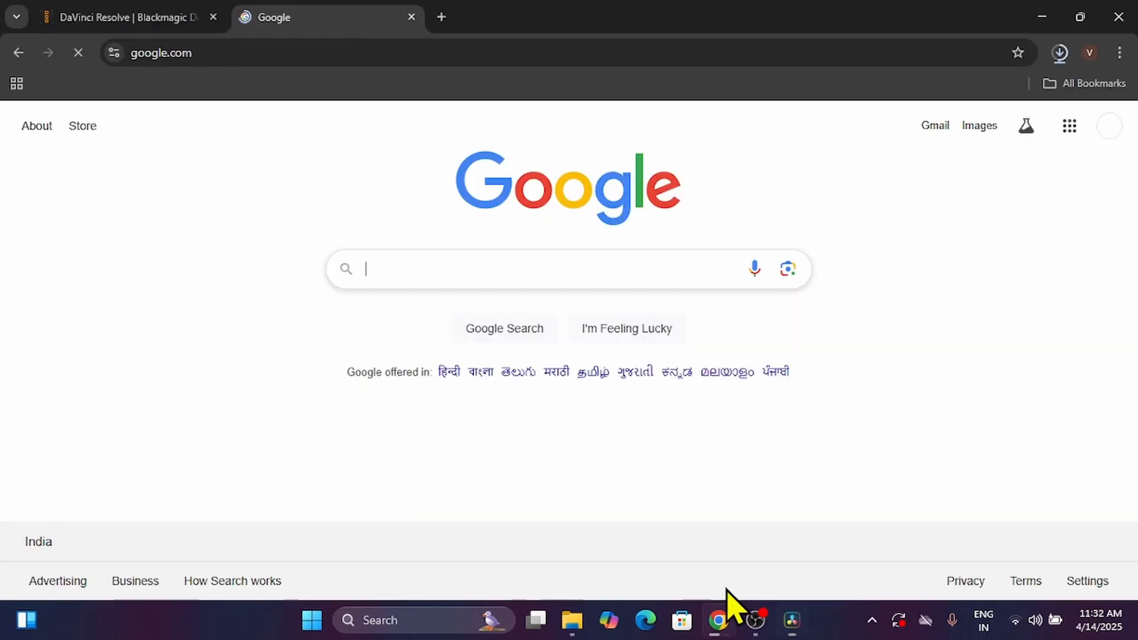
pyautogui.hotkey('alt', 'Tab')
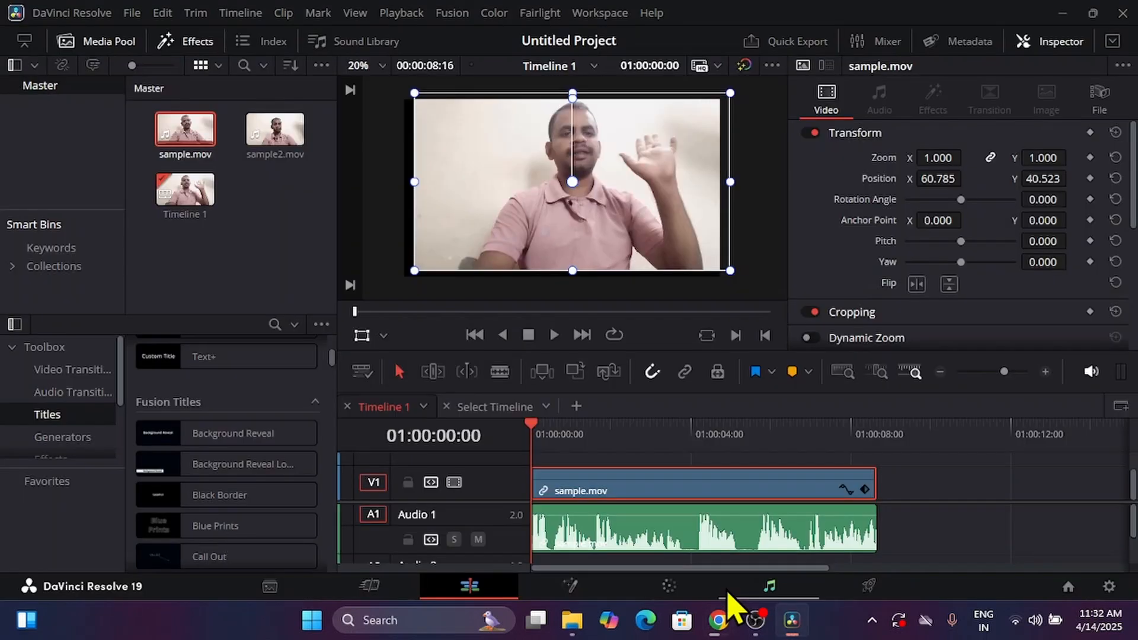